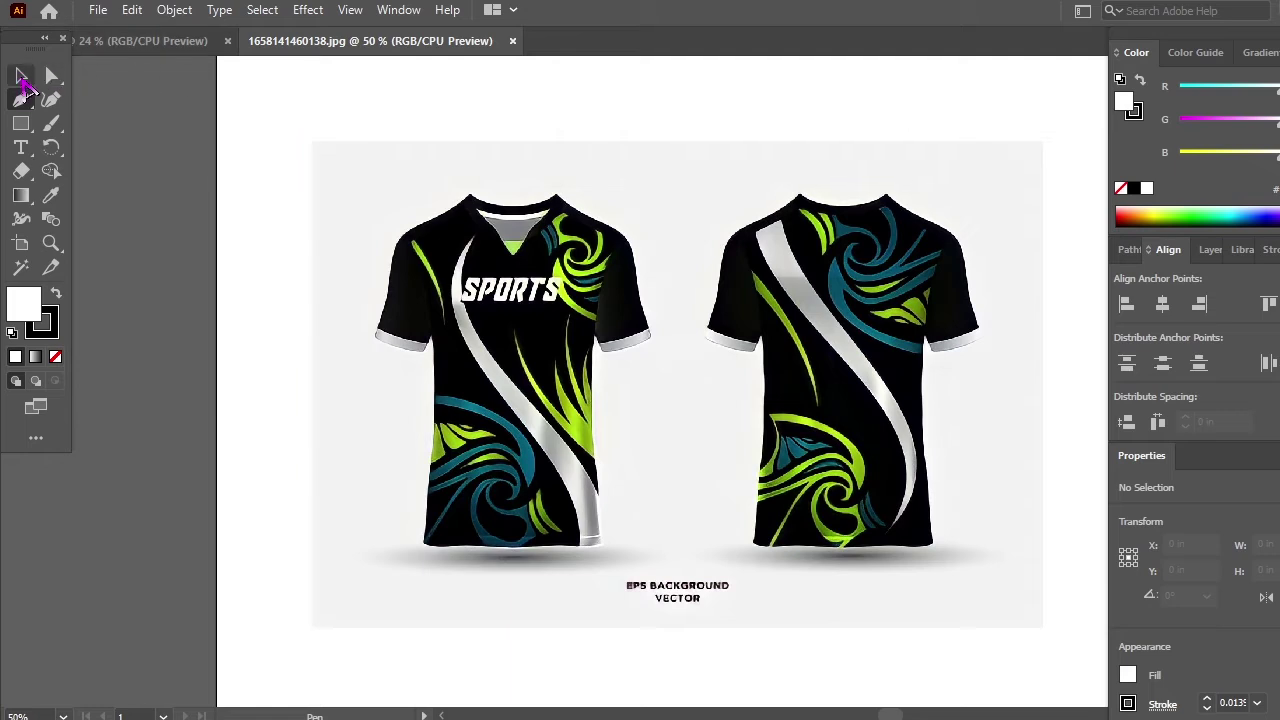
- Draw an unfilled rectangle with a black outline over the body of the front jersey
click(21, 123)
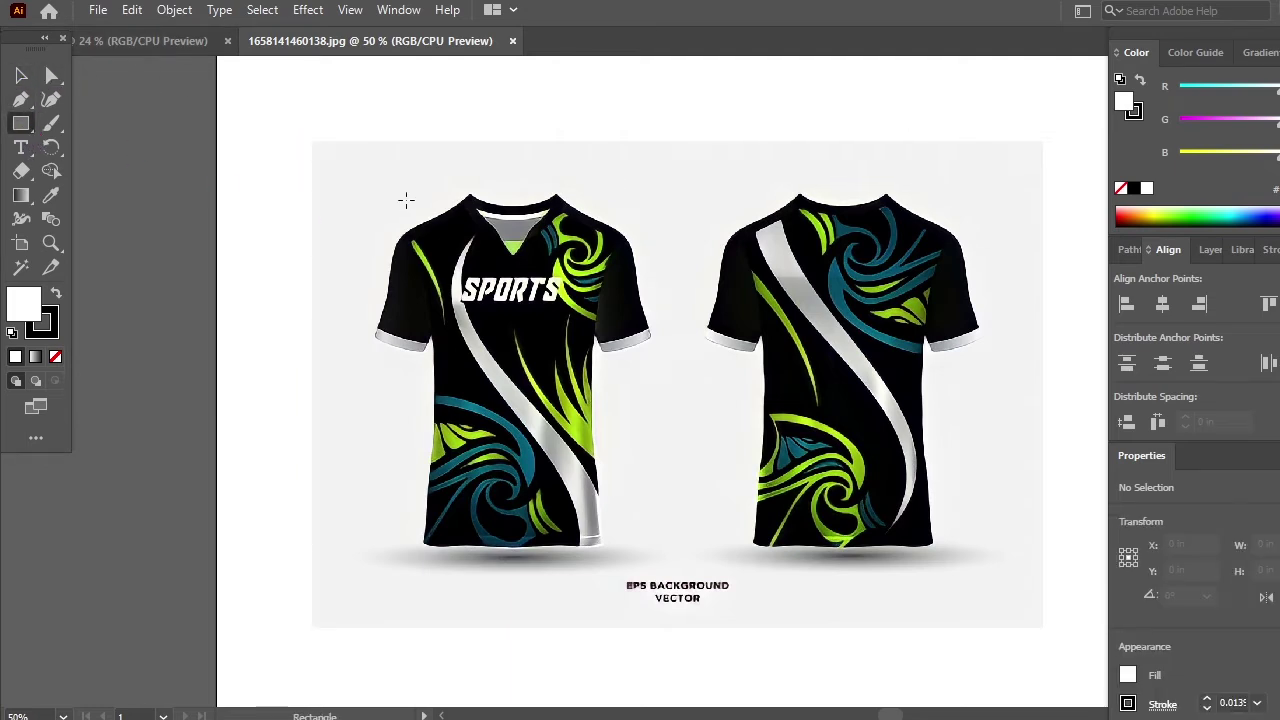
drag(403, 203, 622, 557)
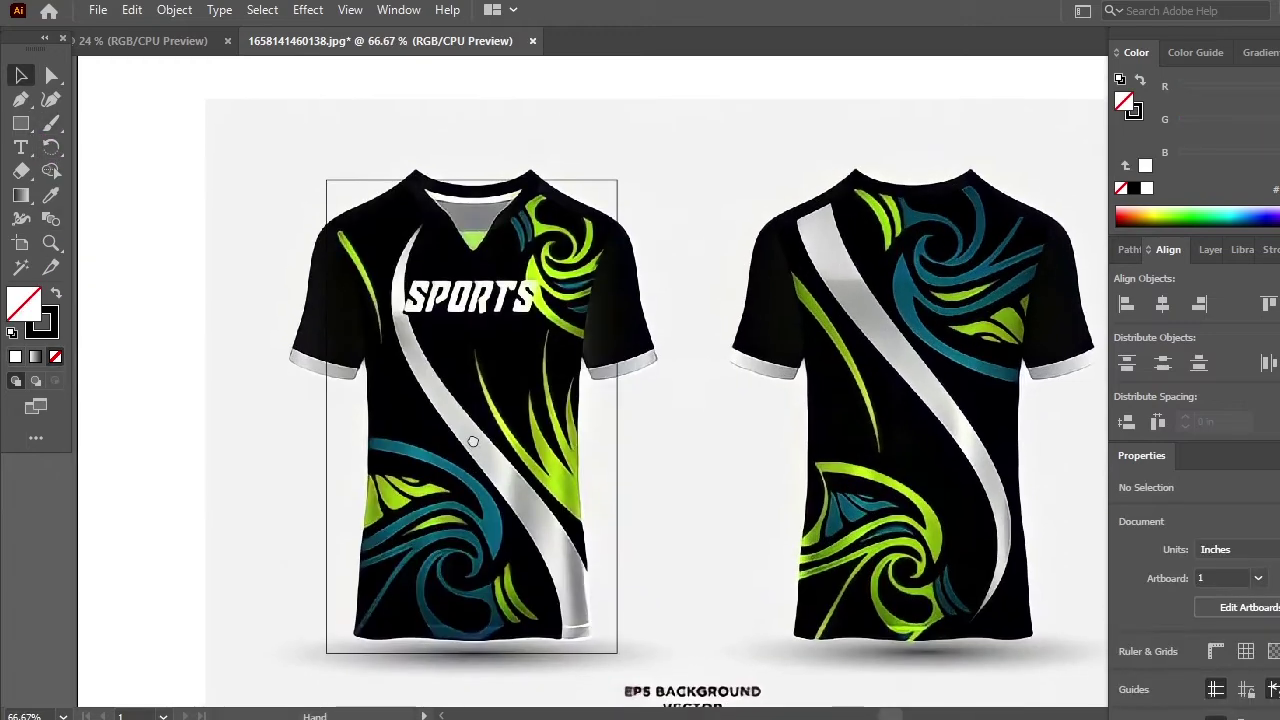
- Start a Pen path at the white stripe's upper tip and curve it down the stripe's right edge to the SPORTS lettering
key(ctrl+plus)
key(ctrl+plus)
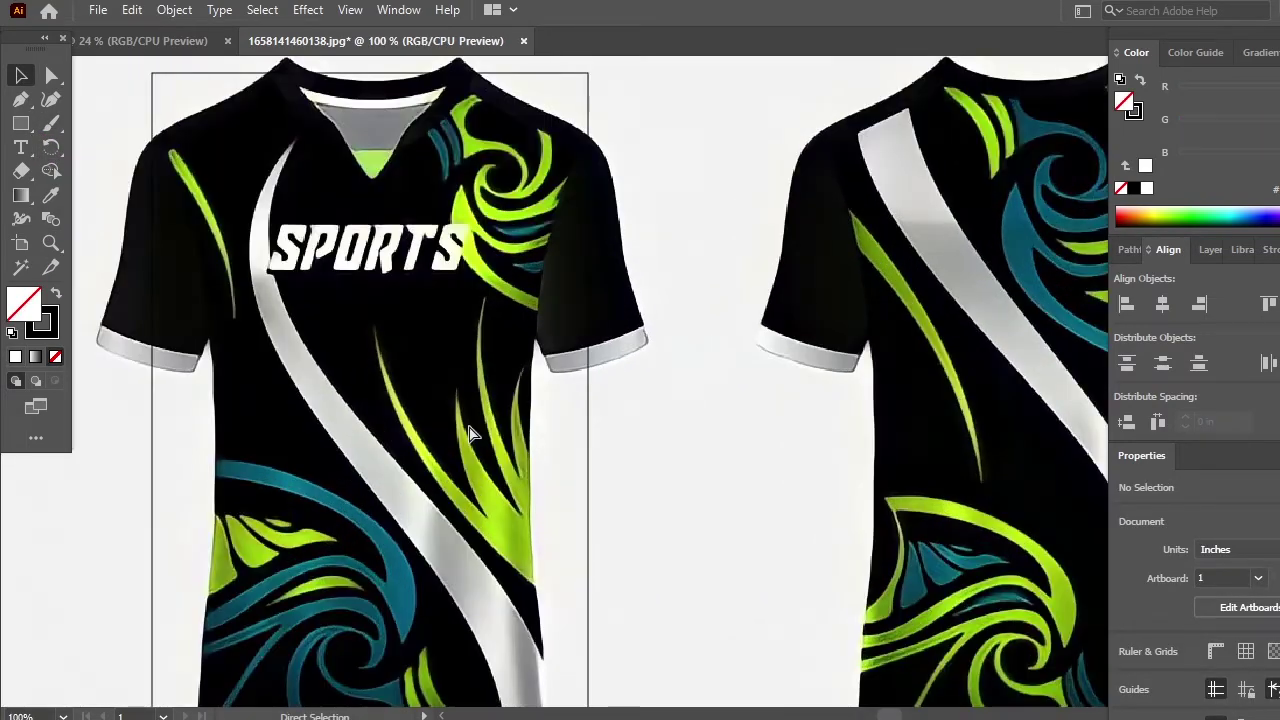
drag(193, 299, 463, 410)
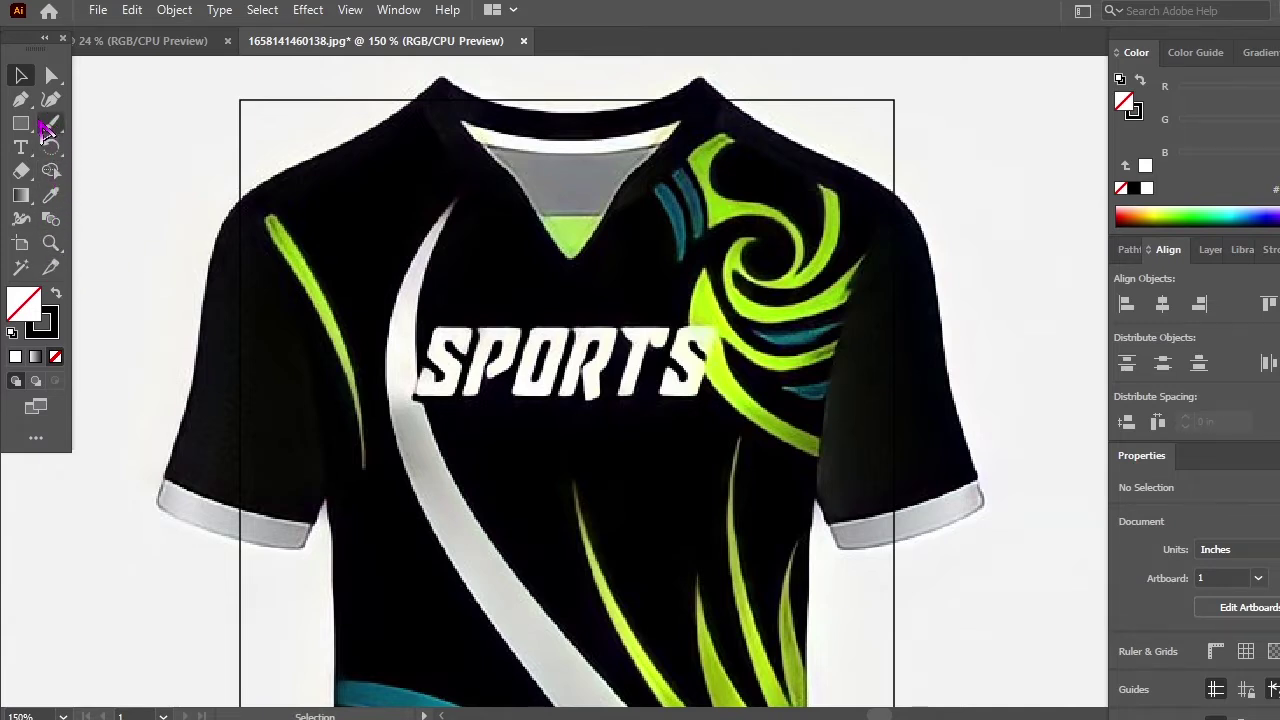
click(21, 100)
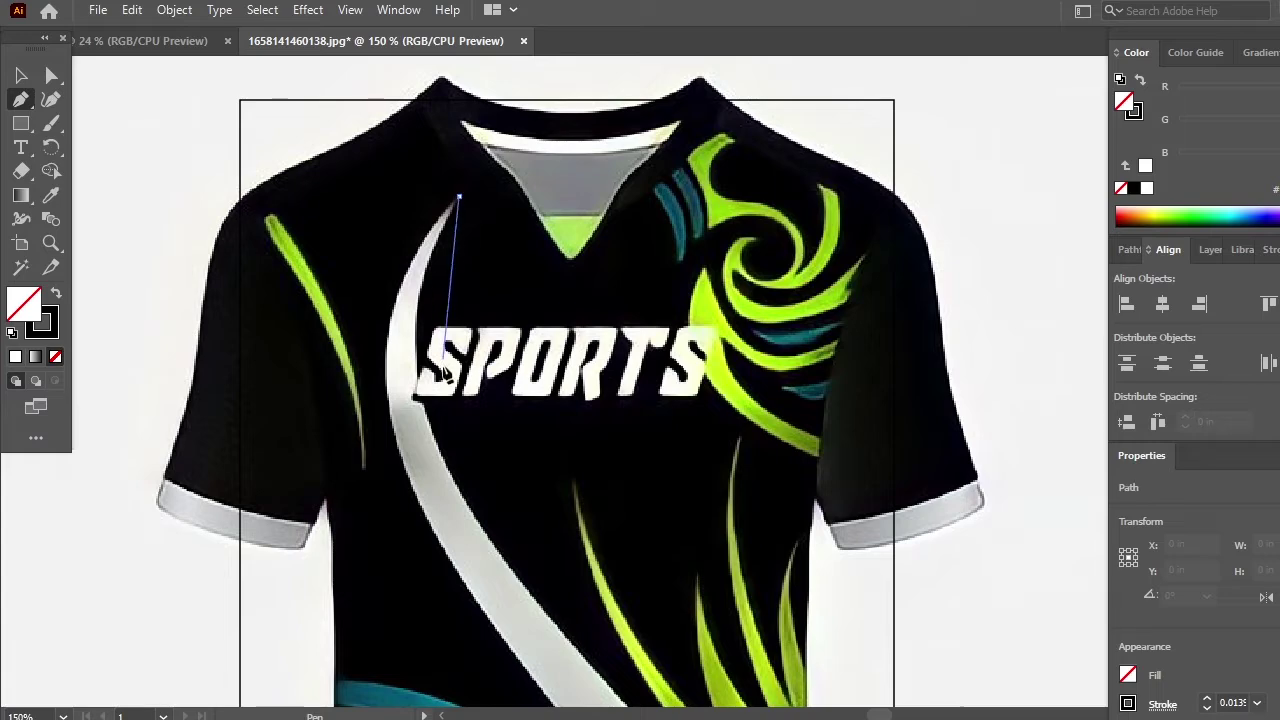
key(ctrl+plus)
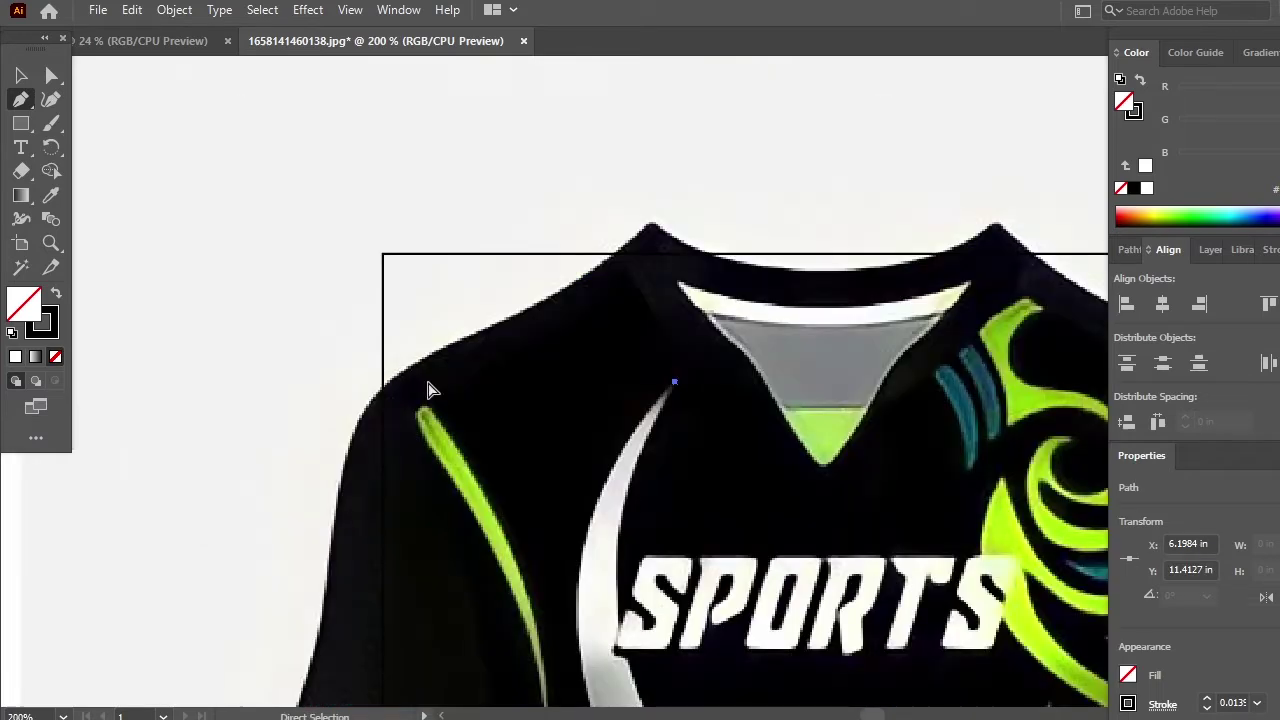
key(ctrl+plus)
drag(542, 509, 355, 303)
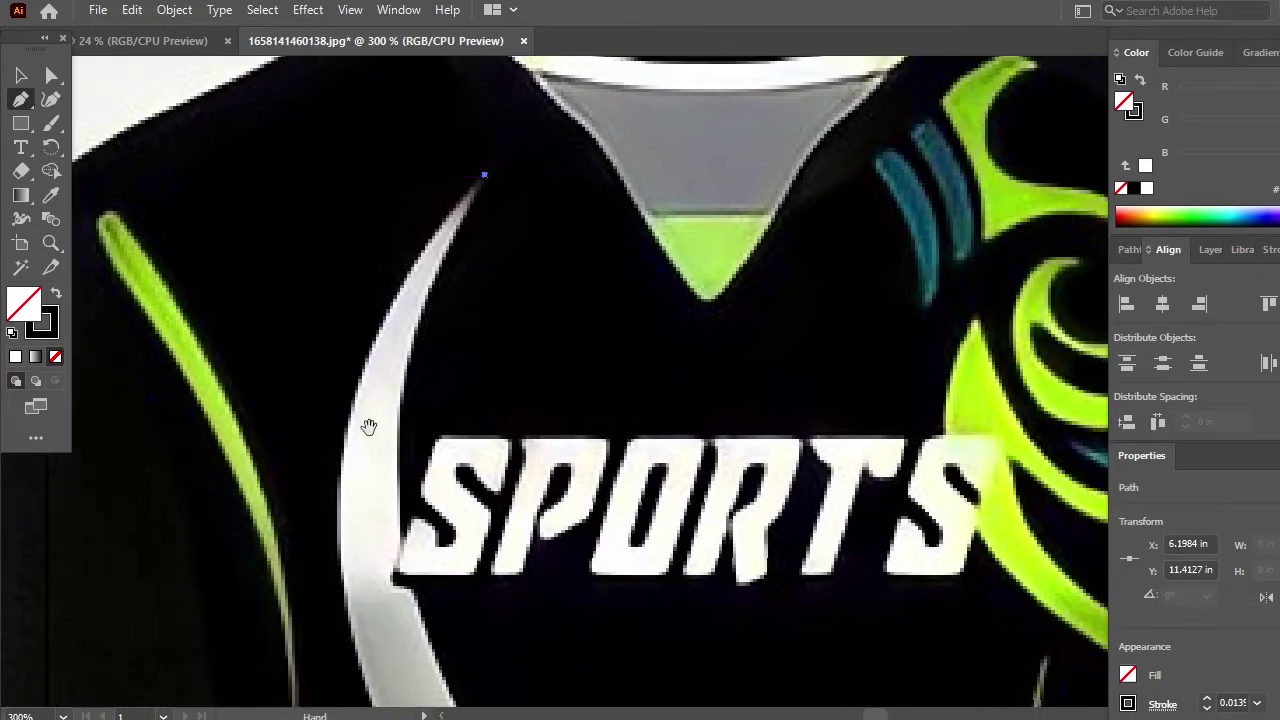
drag(369, 427, 423, 443)
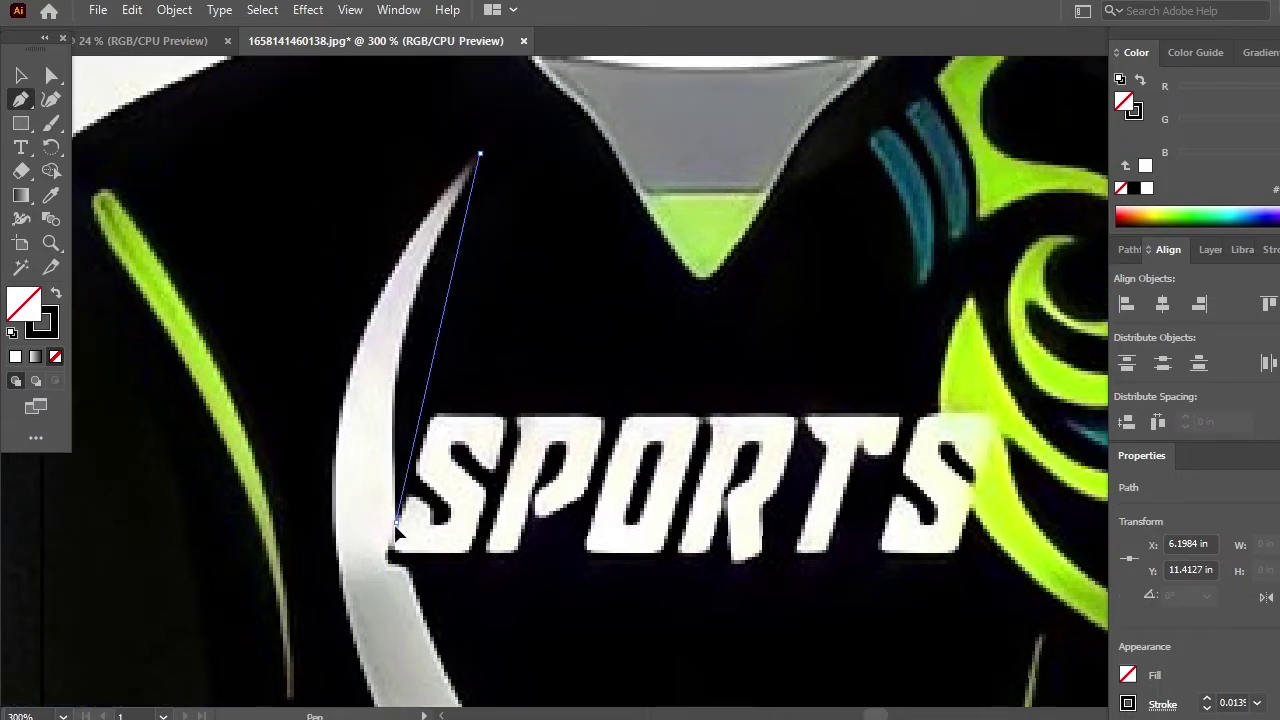
drag(396, 522, 366, 298)
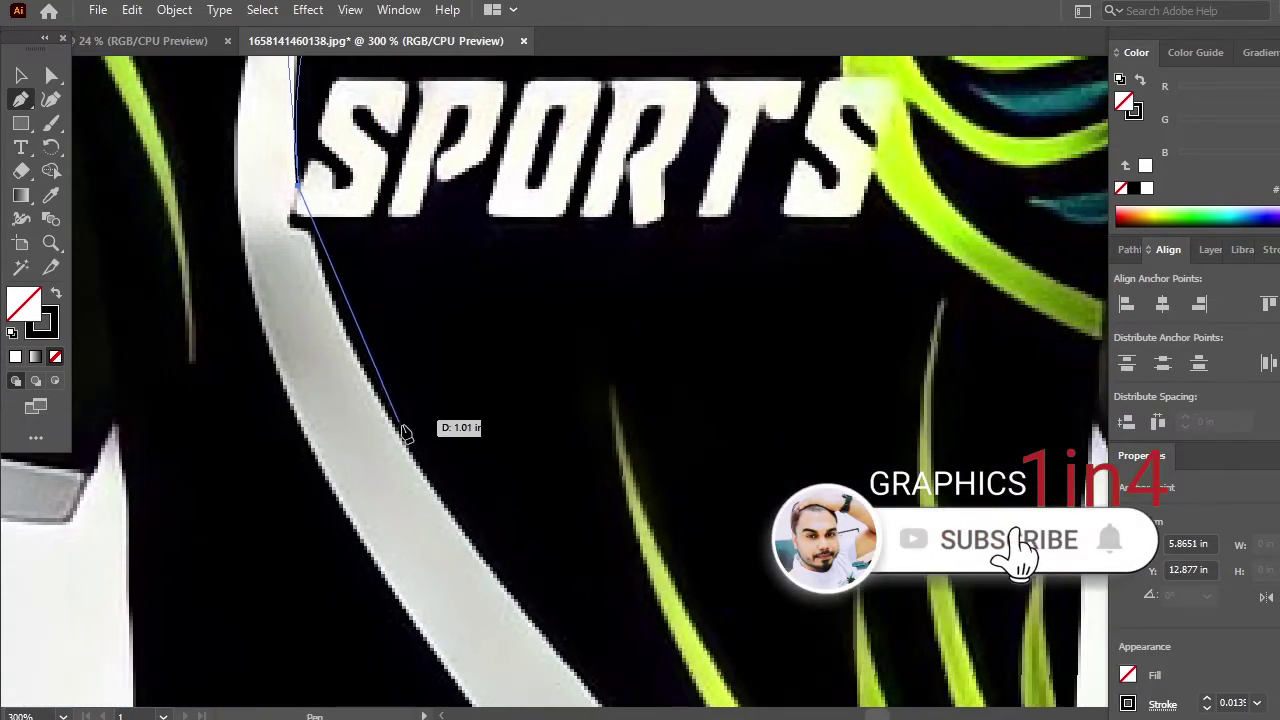
- Continue the Pen path down the white stripe's right edge and run it out past the jersey's side near the hem
drag(407, 451, 342, 317)
click(407, 450)
drag(465, 480, 551, 534)
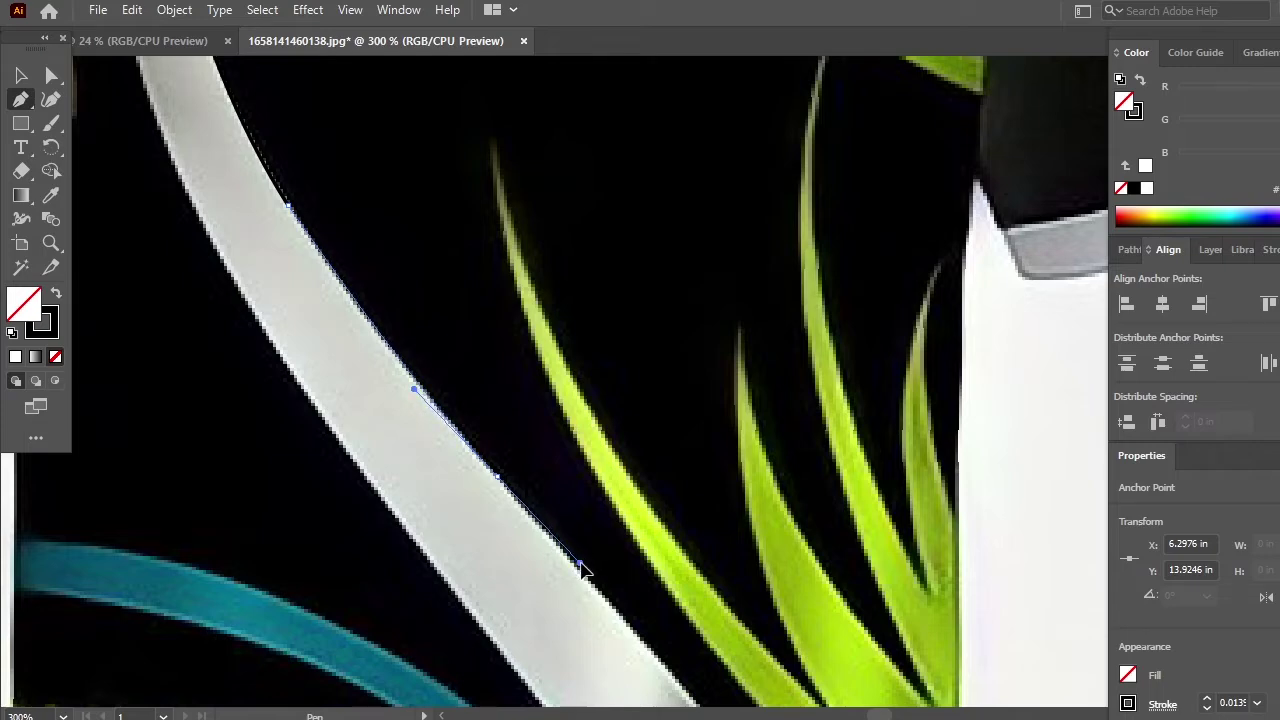
drag(582, 566, 583, 566)
click(498, 477)
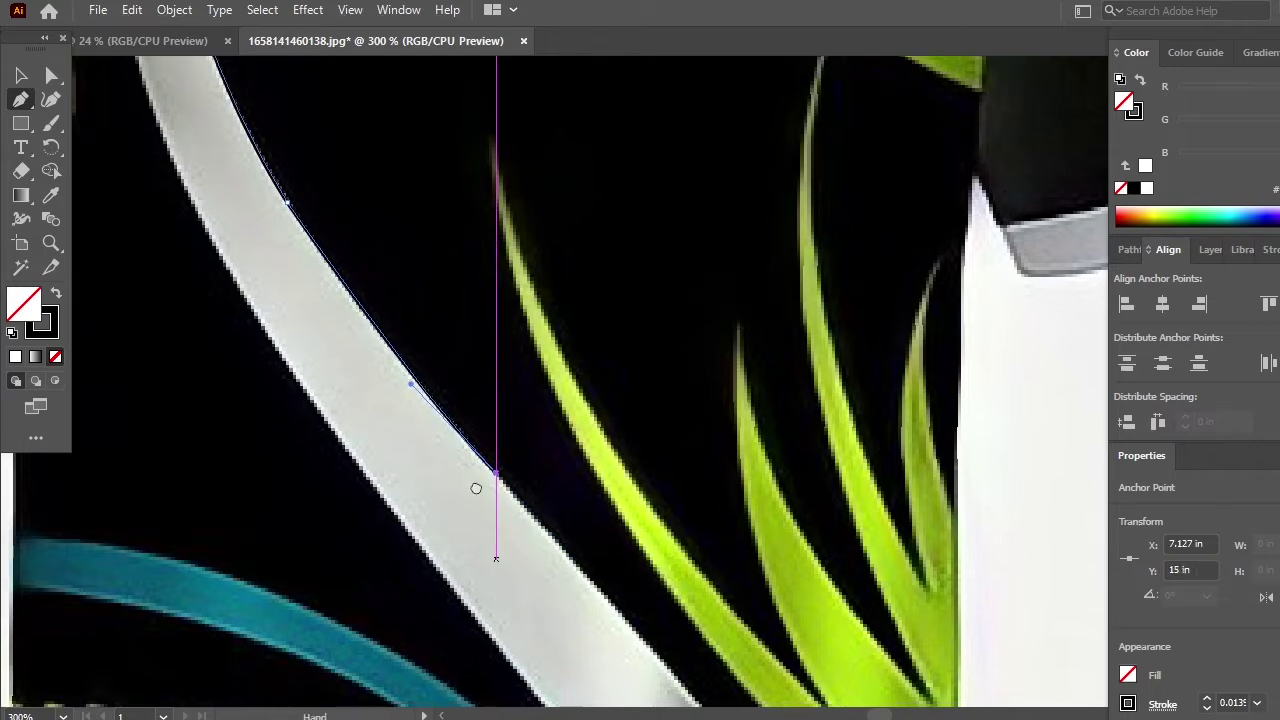
drag(477, 489, 366, 172)
click(557, 368)
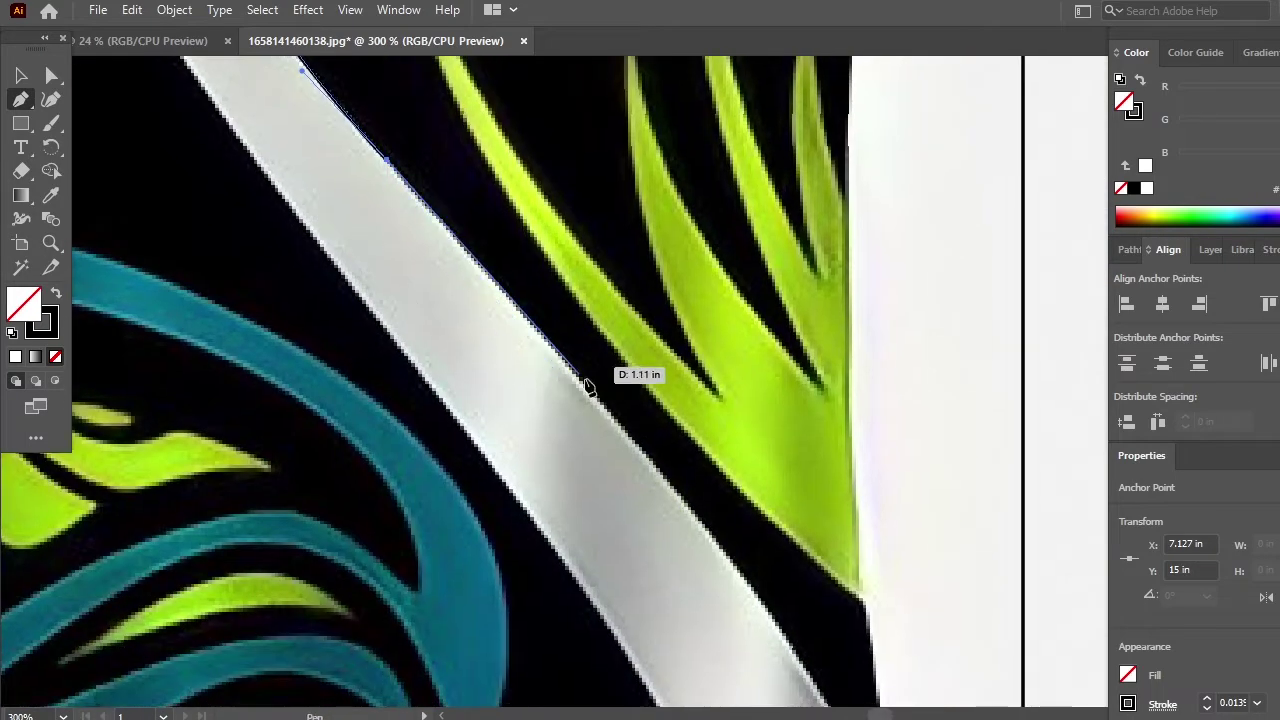
click(658, 455)
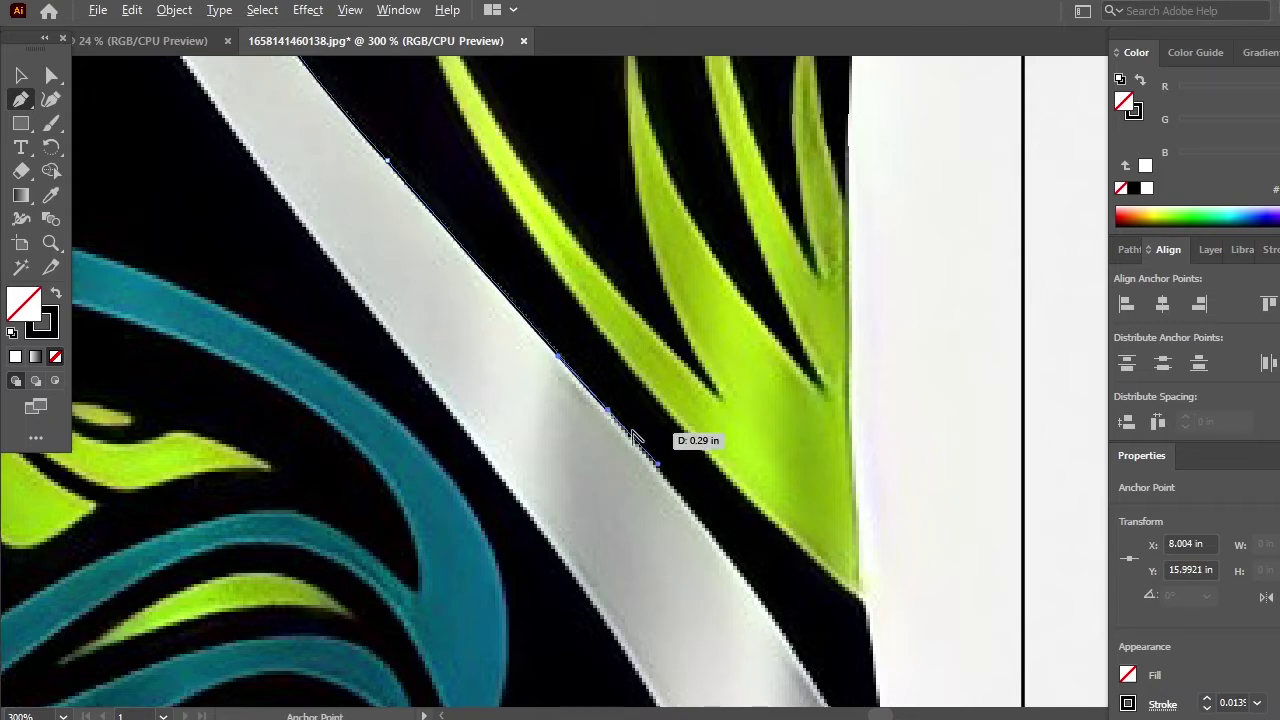
scroll(543, 277, down, 3)
scroll(543, 277, right, 1)
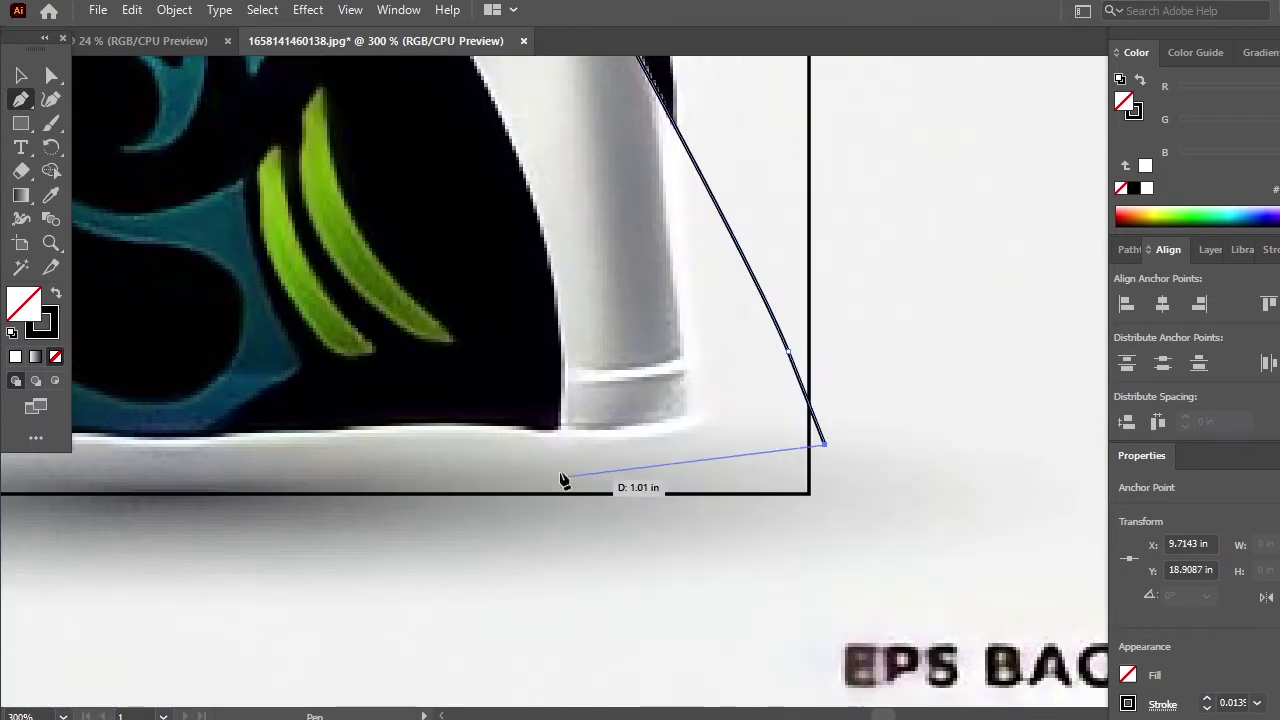
- Extend the stripe path straight down below the hem and then horizontally back underneath the stripe's left edge
click(557, 446)
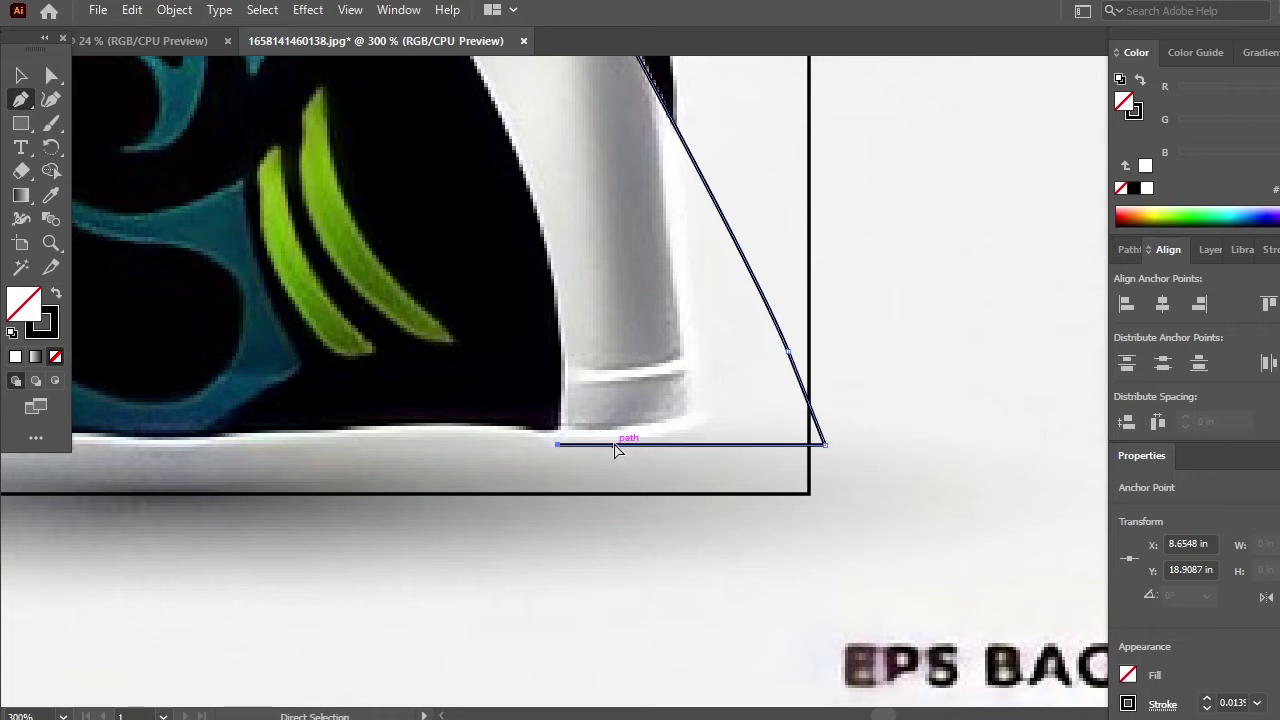
key(ctrl+z)
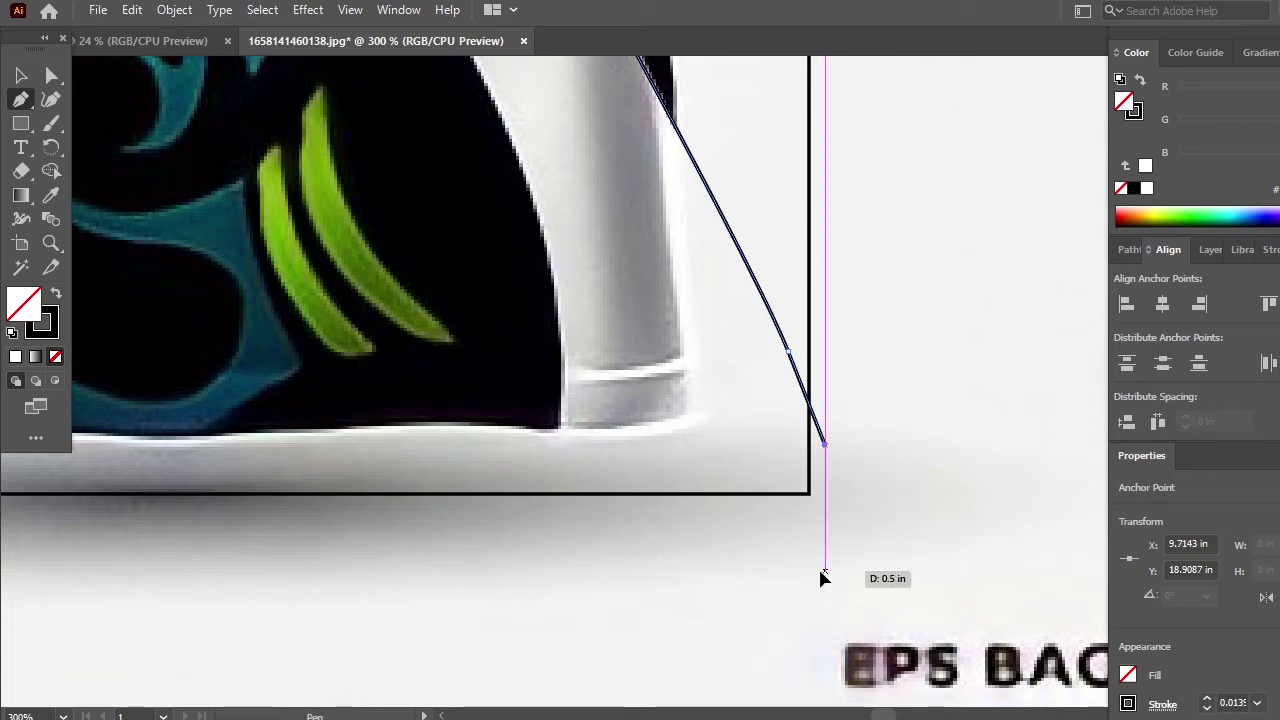
click(825, 571)
click(567, 571)
- Bring the path back up to the hem and trace the lower part of the white stripe's left edge with curved segments
scroll(534, 671, up, 4)
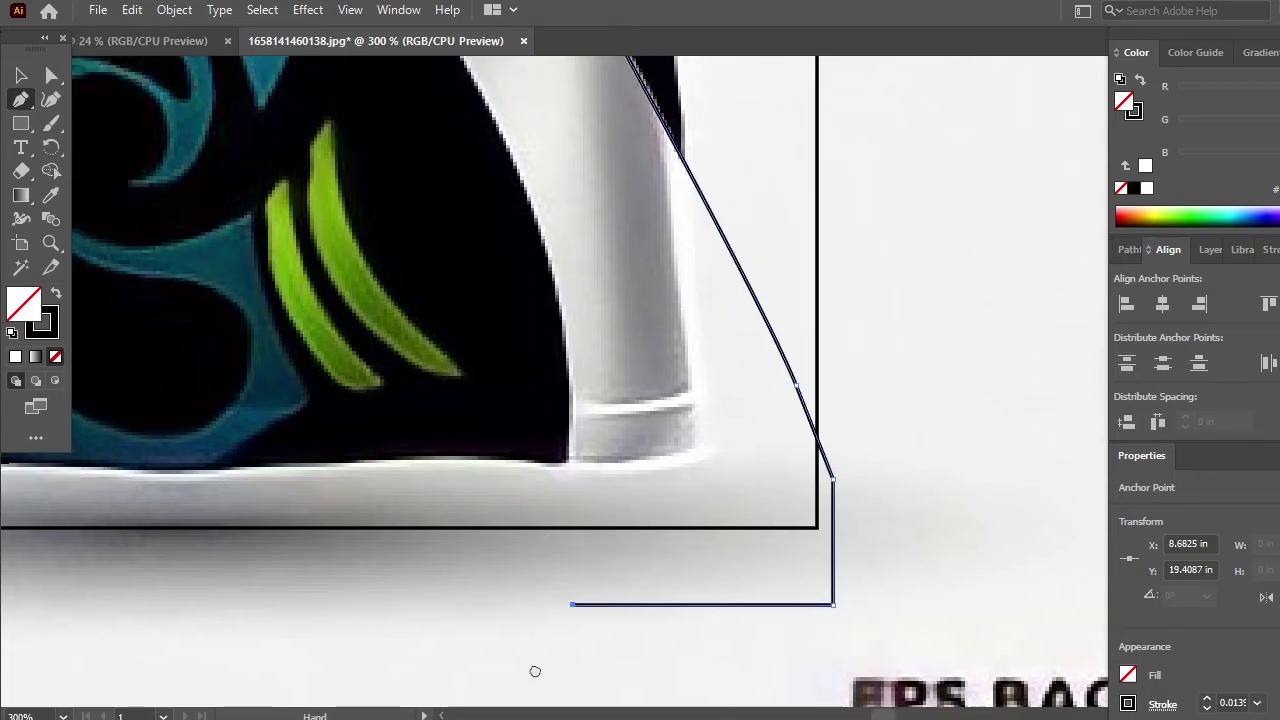
scroll(572, 560, up, 3)
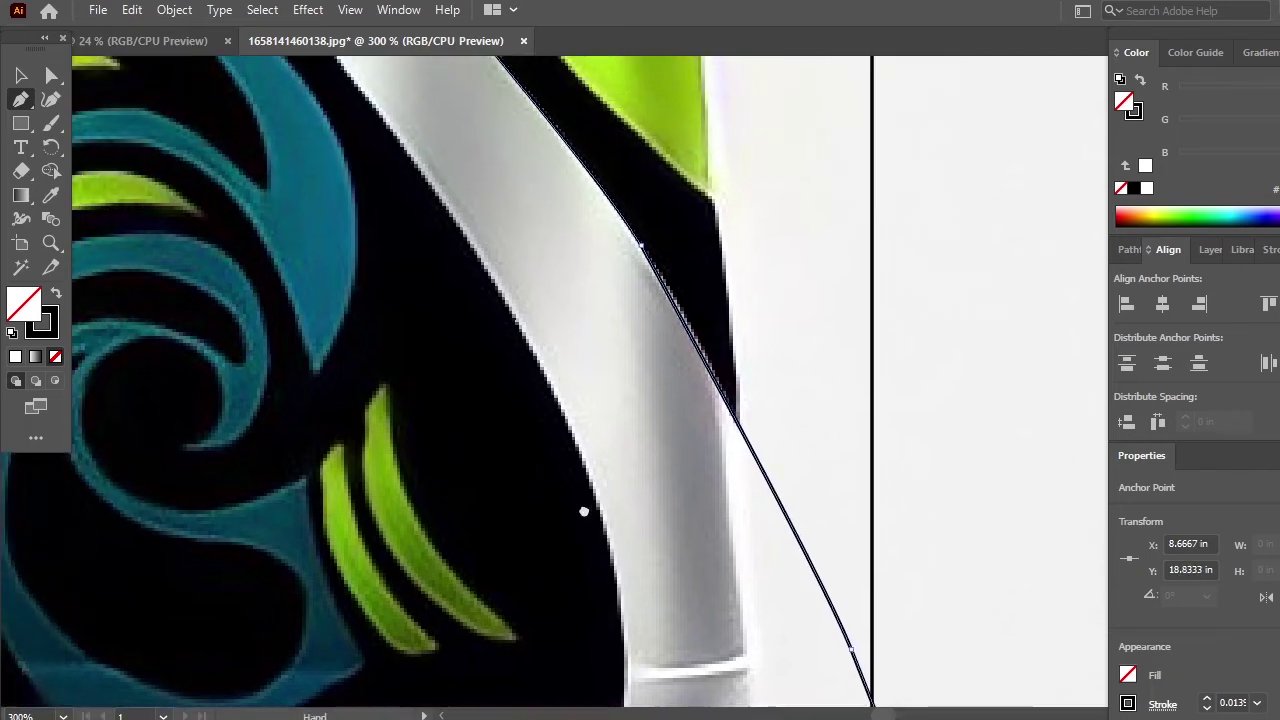
drag(569, 431, 537, 392)
drag(524, 347, 630, 574)
click(570, 431)
key(space)
key(space)
drag(557, 471, 486, 262)
click(529, 312)
- Trace the middle section of the white stripe's left edge upward, past the teal swirl, with curved anchors
key(space)
drag(502, 371, 645, 578)
drag(487, 278, 494, 290)
drag(398, 231, 531, 418)
drag(392, 172, 338, 84)
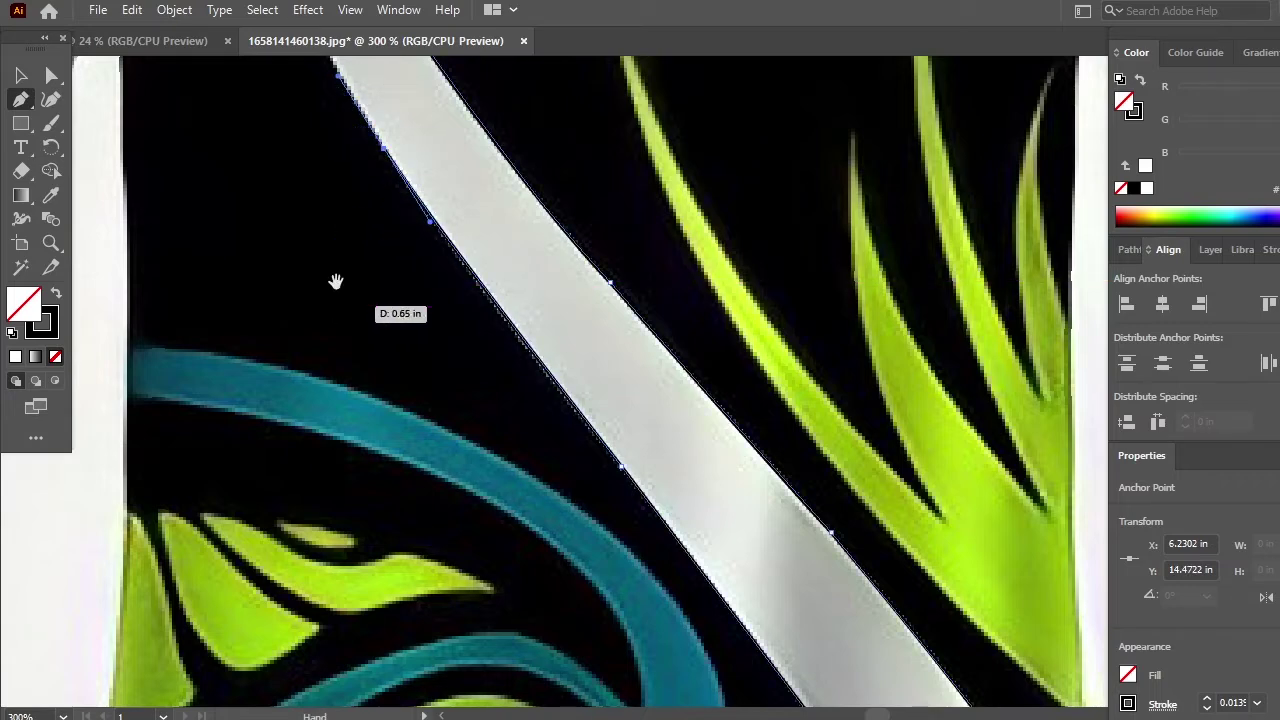
drag(334, 280, 437, 518)
click(486, 394)
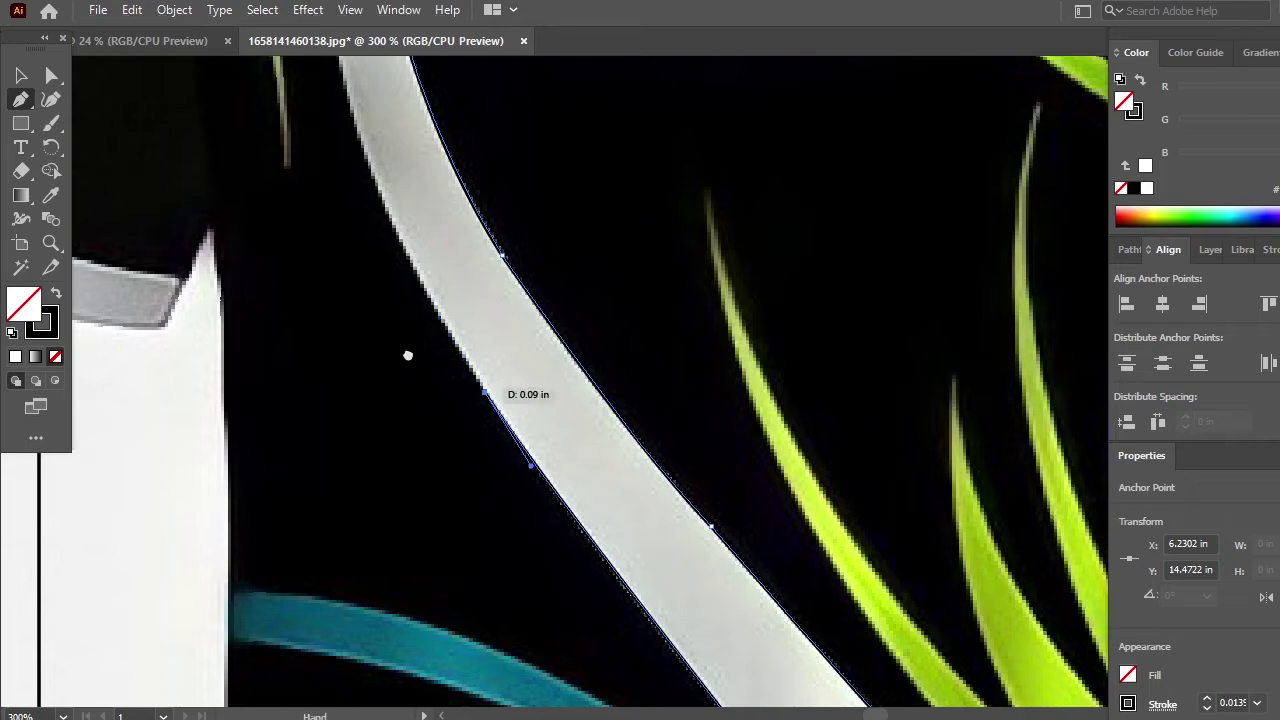
- Curve the path up the stripe's left edge beside the SPORTS lettering and close it at the upper tip
drag(380, 300, 434, 503)
drag(402, 298, 385, 199)
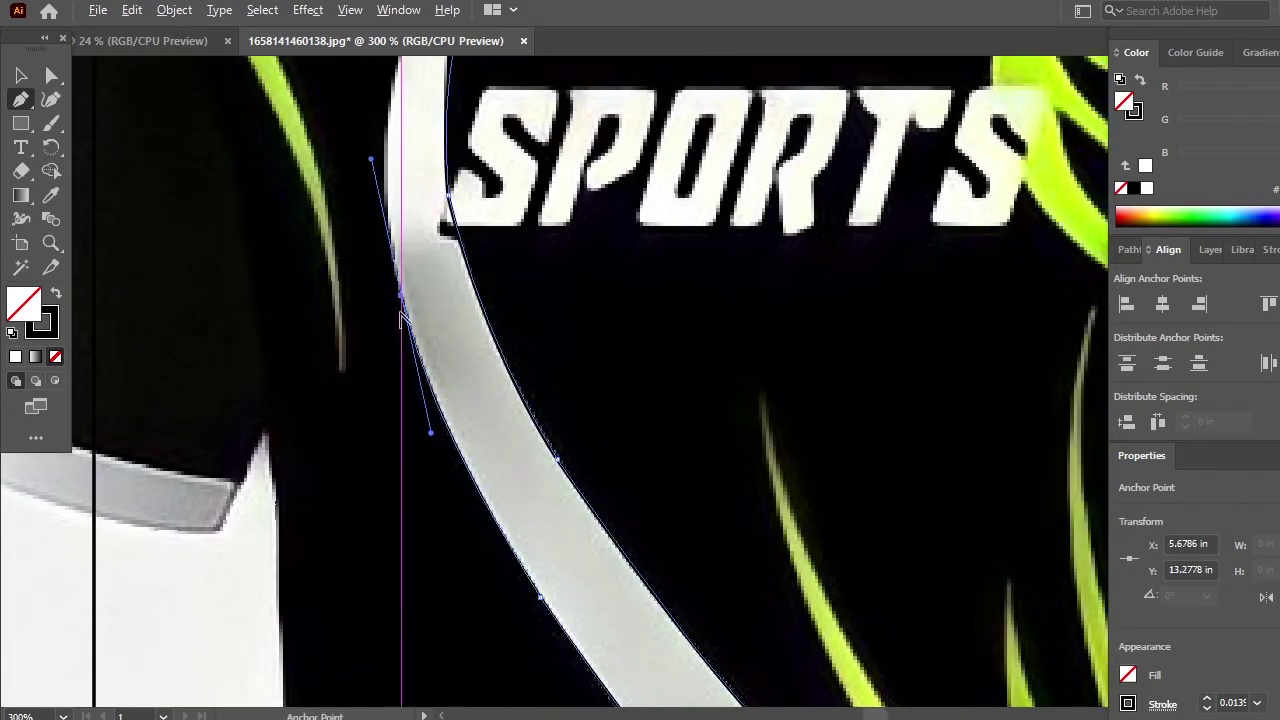
drag(530, 262, 476, 461)
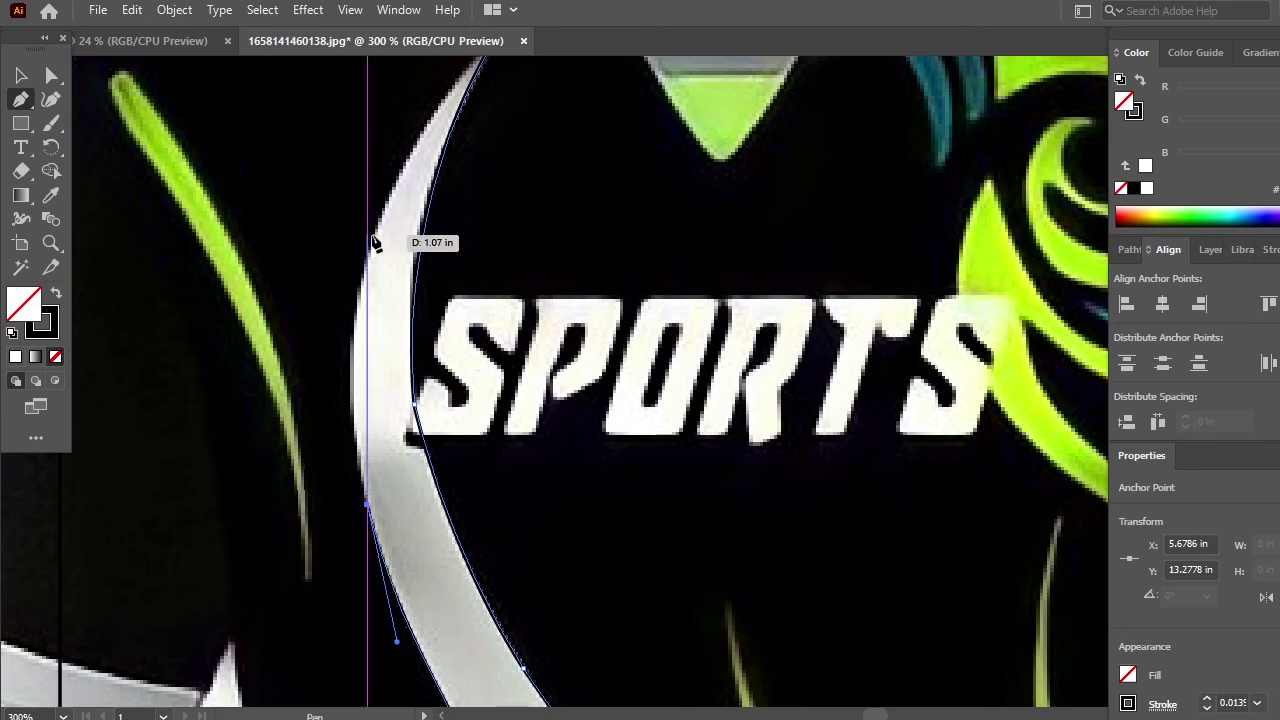
drag(368, 236, 399, 138)
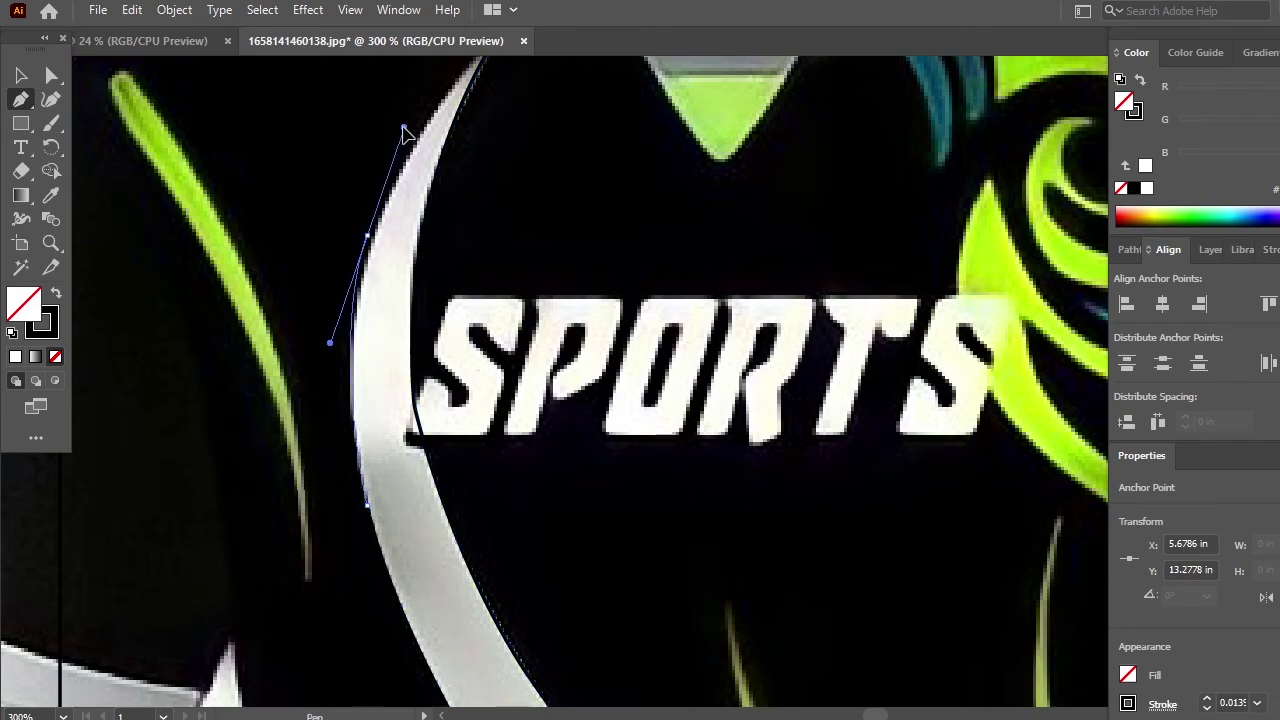
click(367, 236)
drag(530, 220, 410, 440)
drag(378, 257, 412, 240)
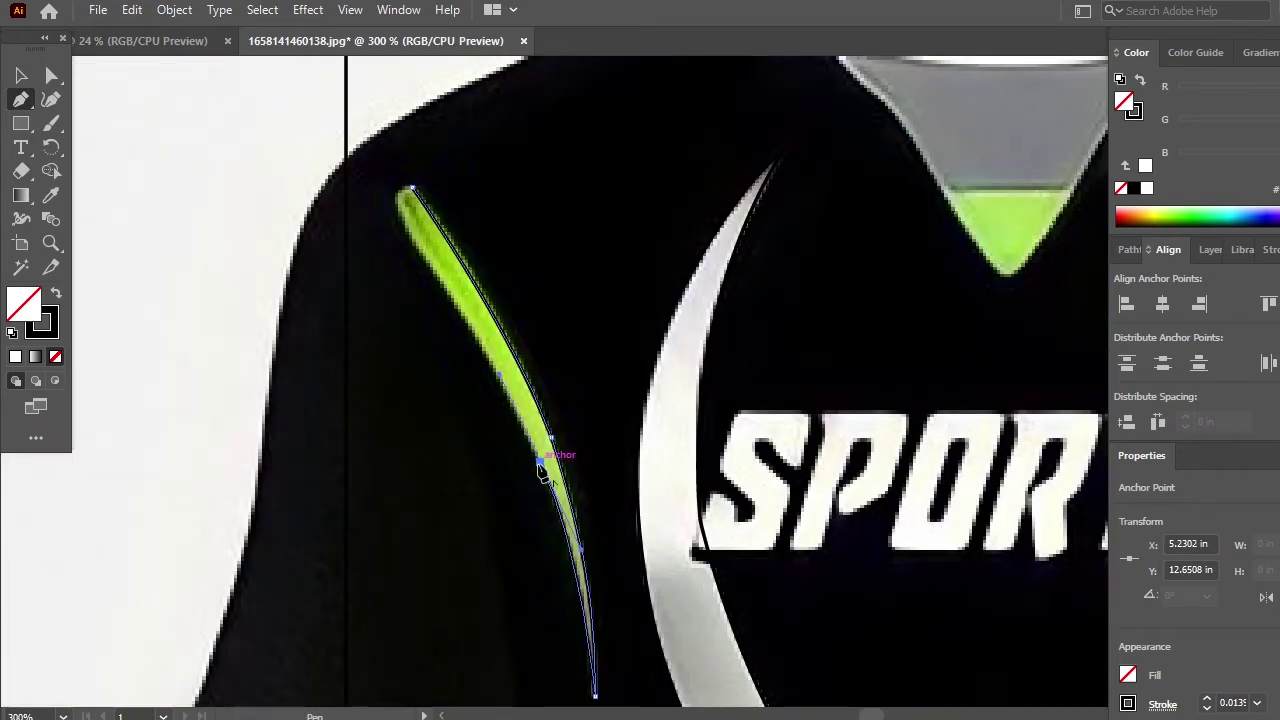
- Trace the left edge of the thin green streak near the left shoulder upward and close its path at the top
click(540, 463)
drag(464, 352, 526, 523)
drag(474, 418, 419, 340)
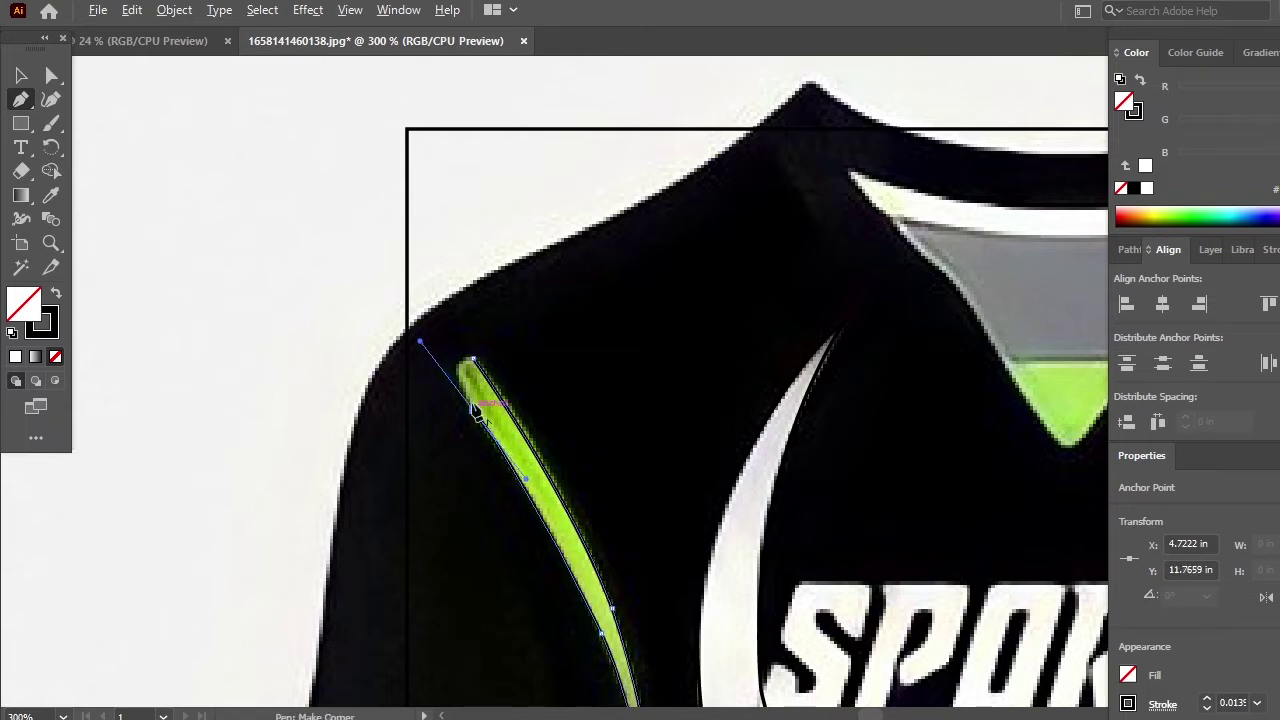
click(474, 409)
mouse_move(461, 384)
mouse_down()
mouse_move(470, 463)
mouse_move(512, 434)
mouse_up()
- Begin outlining the green leaf cluster, tracing its lower edge from the jersey's right side toward the leftmost blade
drag(400, 497, 313, 245)
drag(540, 590, 426, 380)
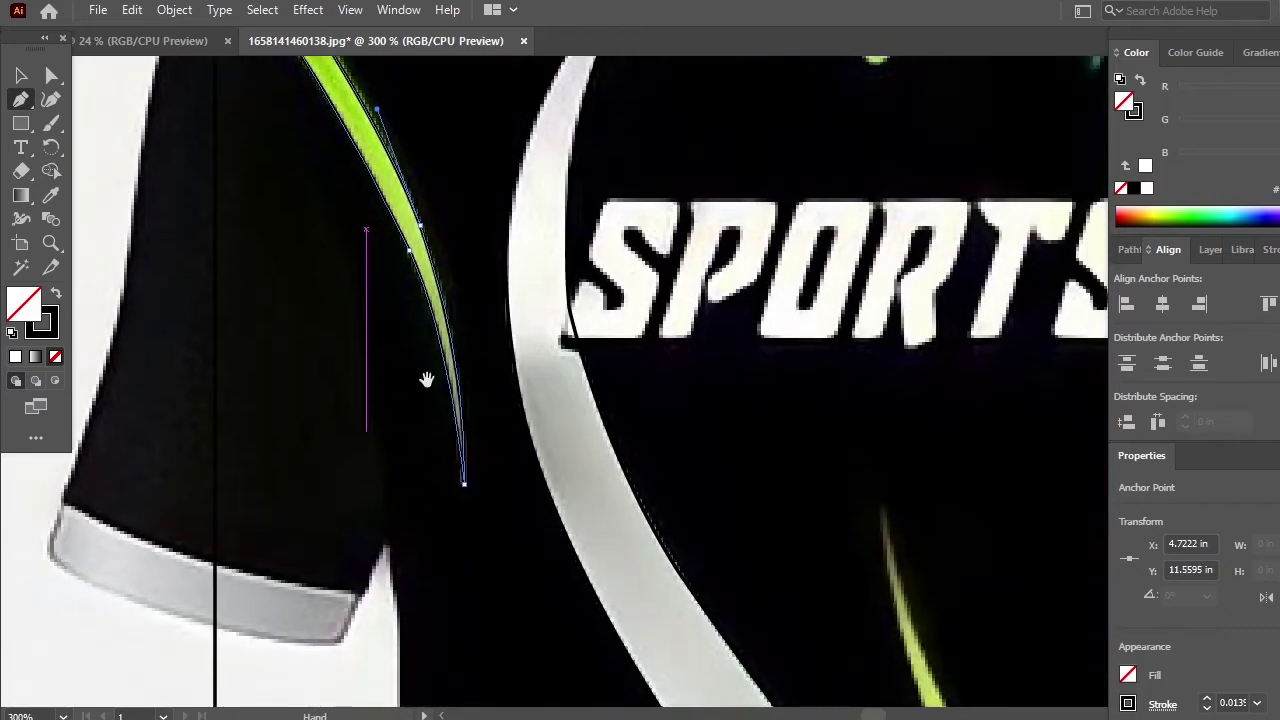
drag(580, 588, 523, 494)
mouse_move(724, 648)
mouse_down()
mouse_move(549, 514)
mouse_move(438, 337)
mouse_up()
mouse_move(711, 505)
mouse_down()
mouse_move(574, 391)
mouse_move(512, 500)
mouse_move(505, 451)
mouse_move(532, 503)
mouse_move(524, 448)
mouse_move(534, 486)
mouse_move(489, 331)
mouse_up()
mouse_move(637, 472)
mouse_down()
mouse_move(557, 403)
mouse_move(485, 300)
mouse_move(519, 378)
mouse_up()
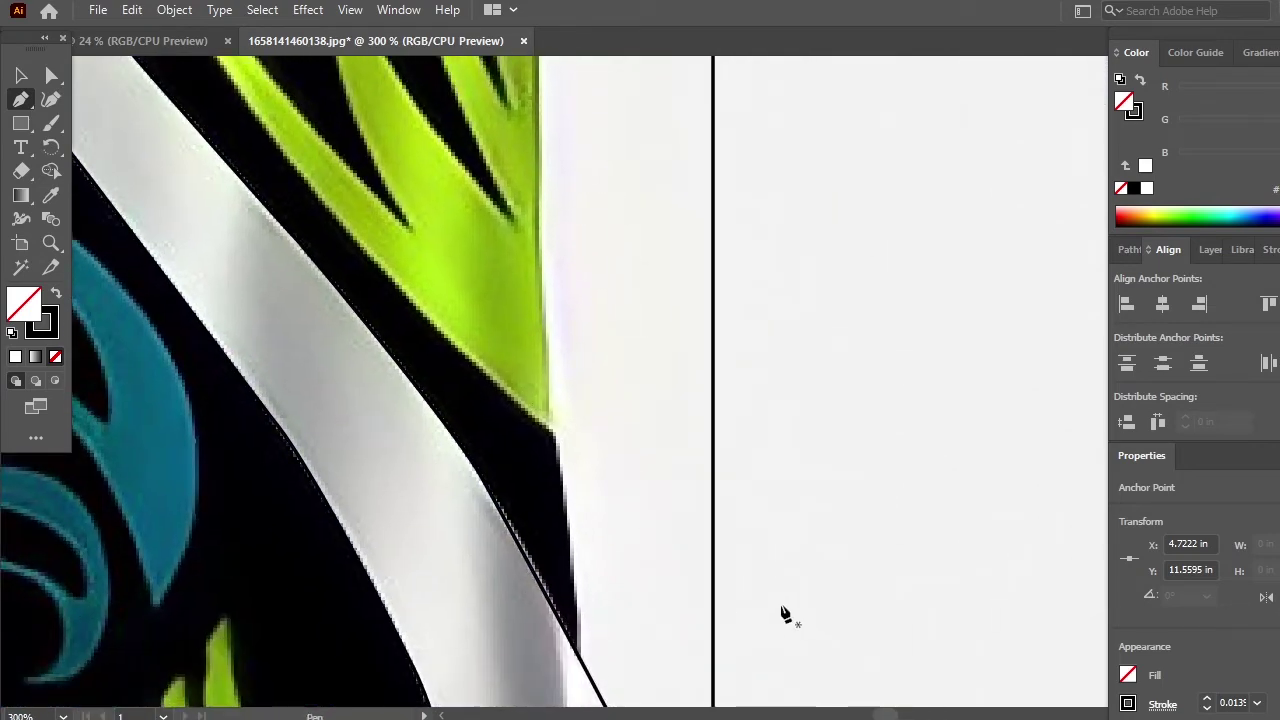
click(557, 445)
drag(443, 323, 640, 520)
drag(561, 460, 555, 438)
drag(497, 358, 499, 361)
click(557, 437)
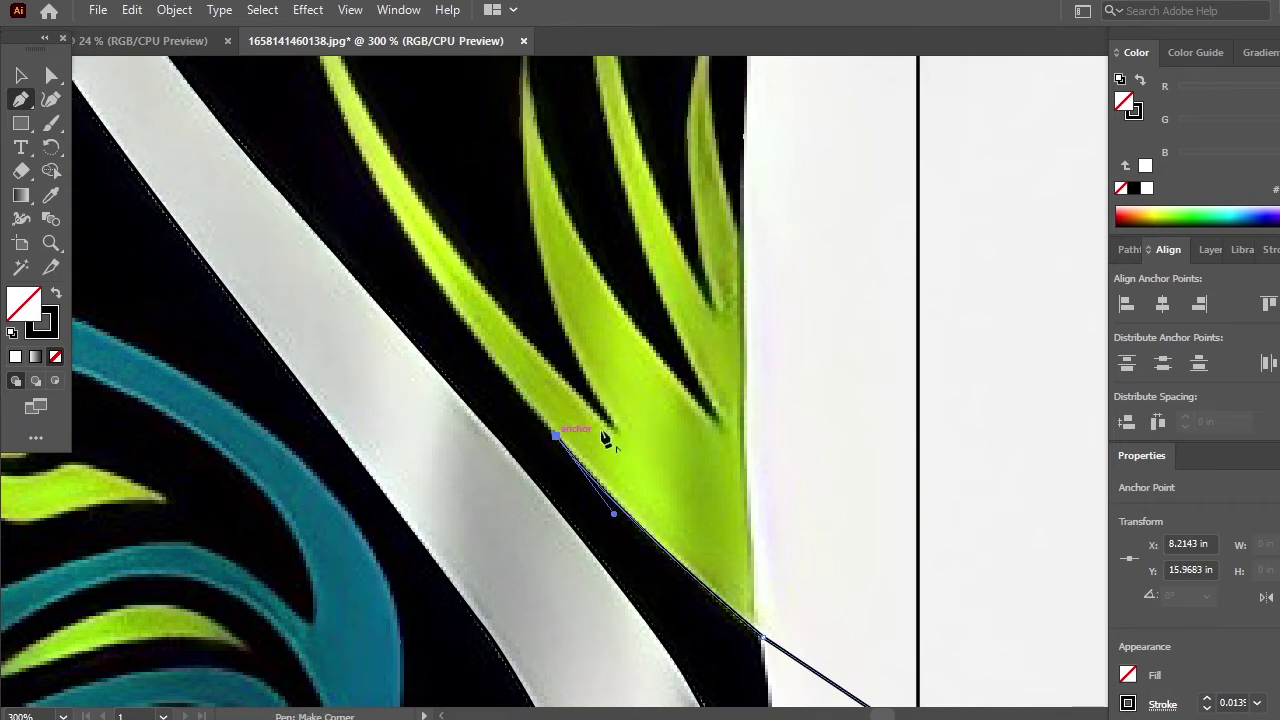
- Trace the left edge of the leaf cluster's leftmost blade upward with curved segments to its pointed tip
drag(543, 299, 586, 449)
drag(392, 285, 330, 147)
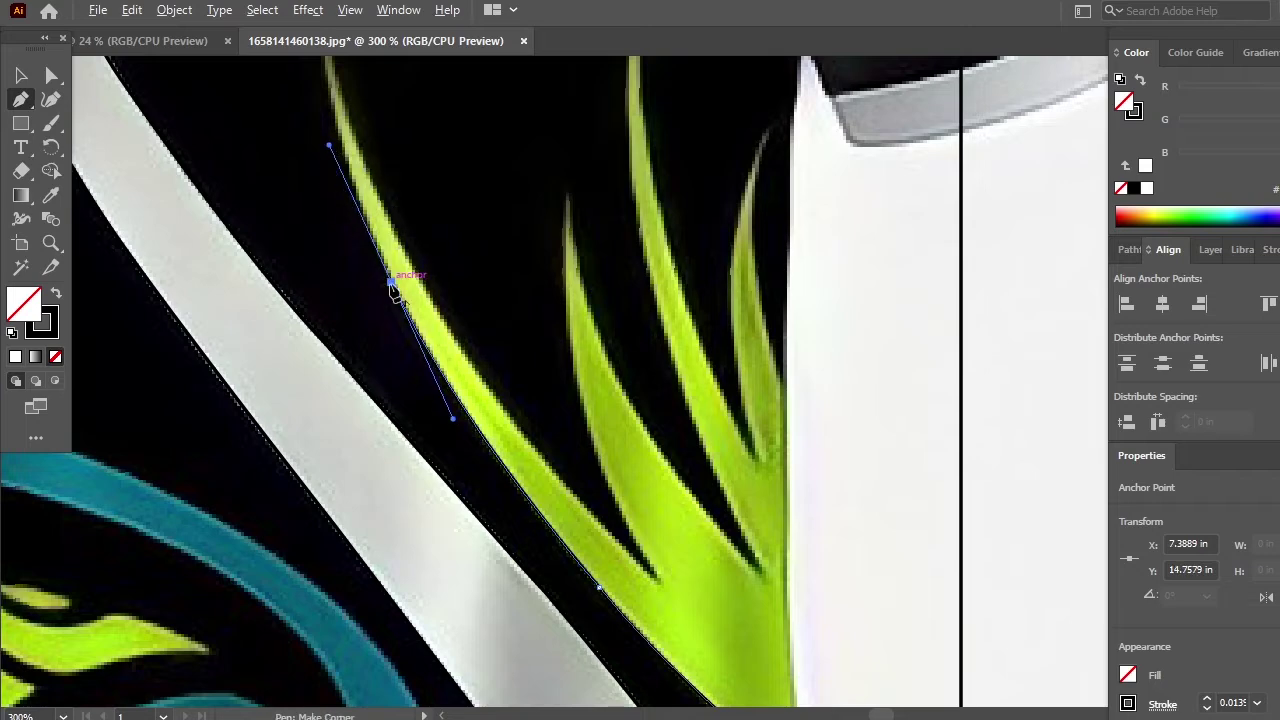
click(391, 284)
drag(457, 273, 437, 552)
drag(300, 287, 306, 175)
click(301, 288)
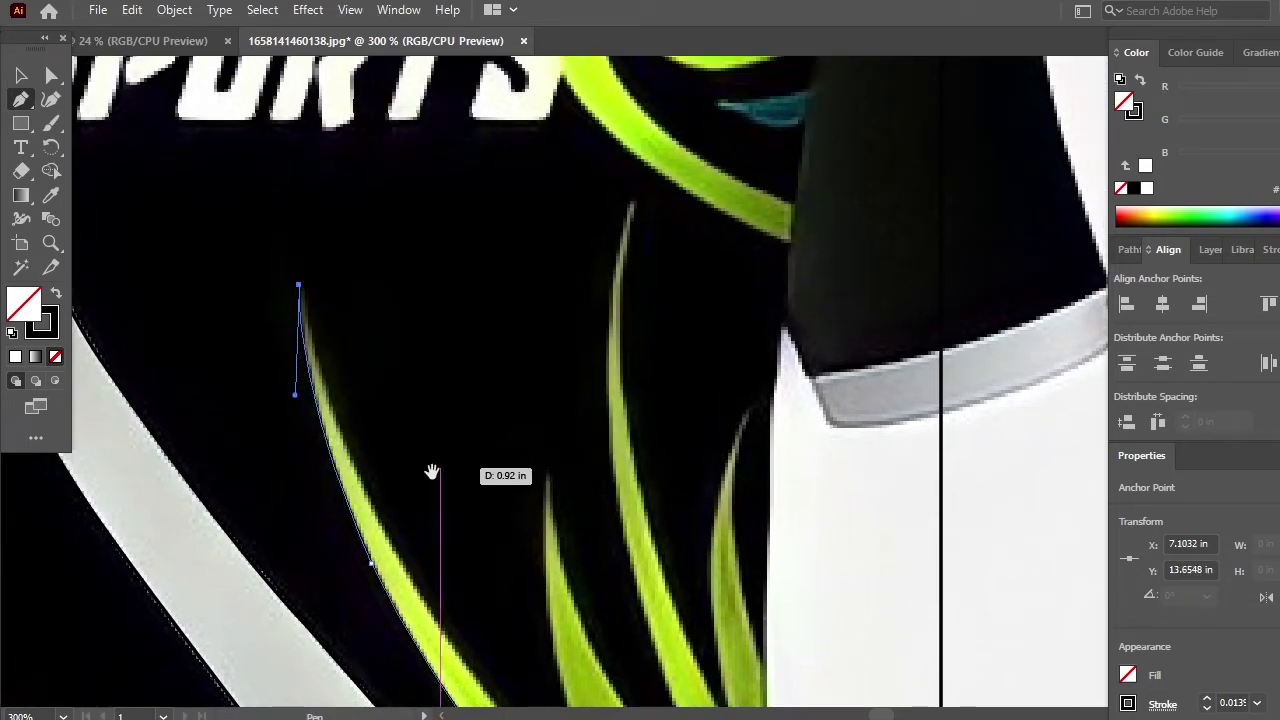
- Trace the leftmost blade's right edge from its tip down to the notch beside the second blade
scroll(400, 470, down, 3)
scroll(400, 470, right, 2)
drag(336, 407, 422, 532)
drag(330, 488, 182, 258)
click(407, 449)
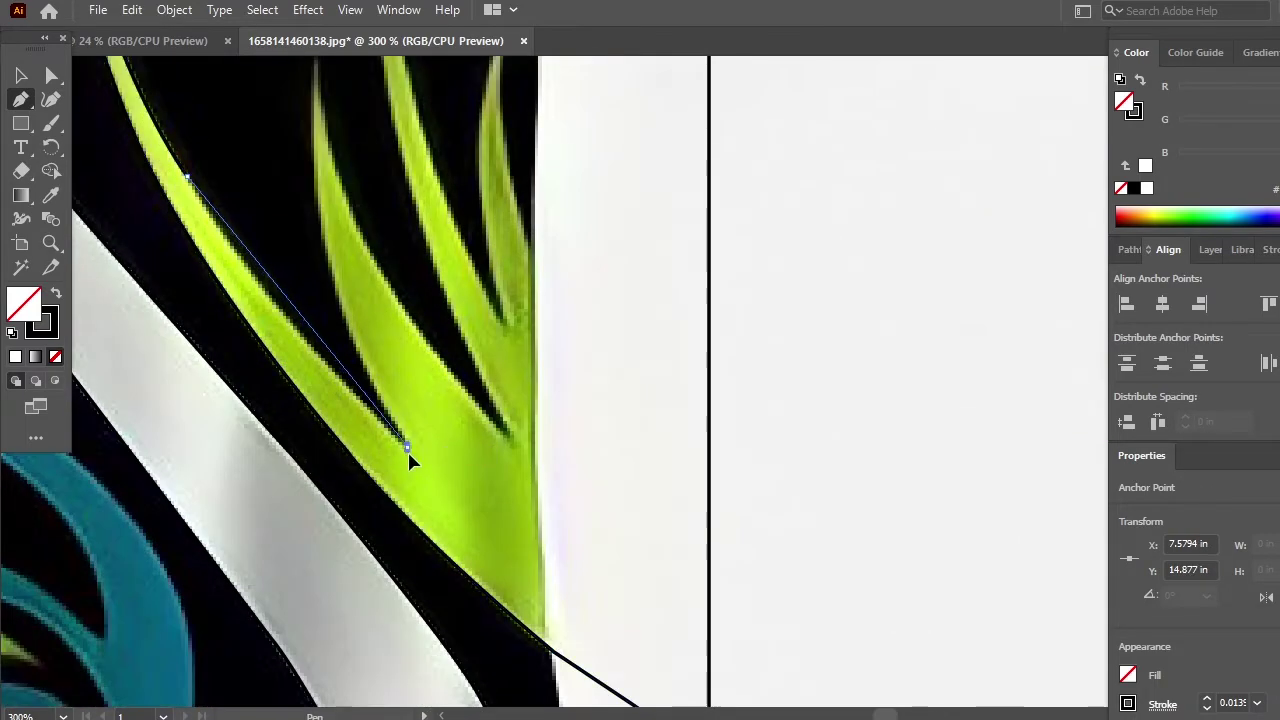
drag(488, 502, 488, 502)
click(407, 449)
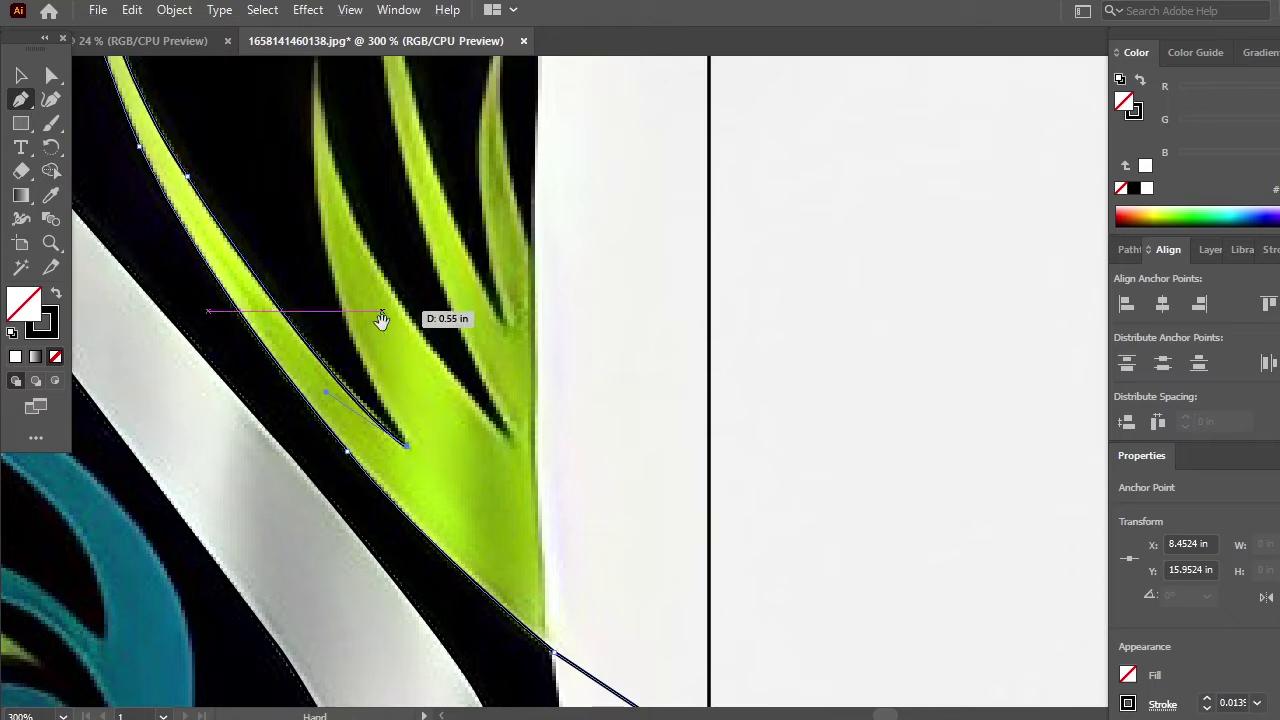
drag(307, 93, 364, 273)
click(360, 205)
scroll(391, 137, up, 5)
drag(320, 378, 318, 183)
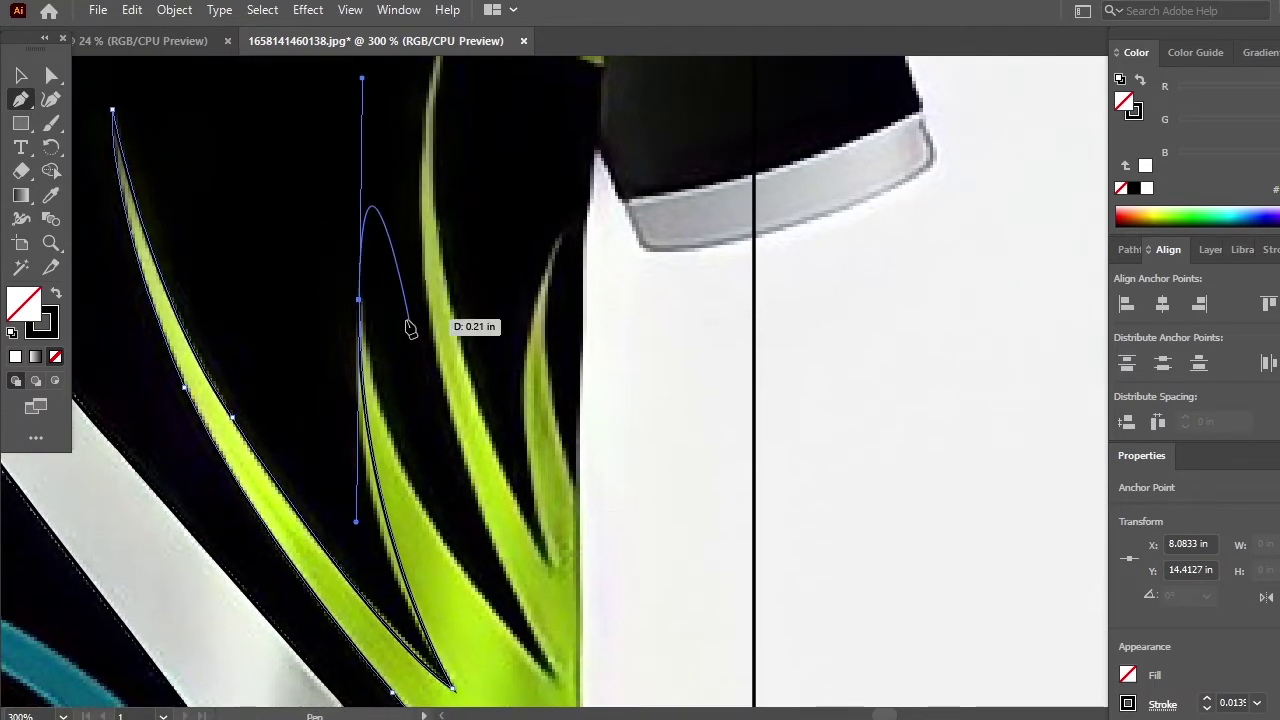
key(ctrl+z)
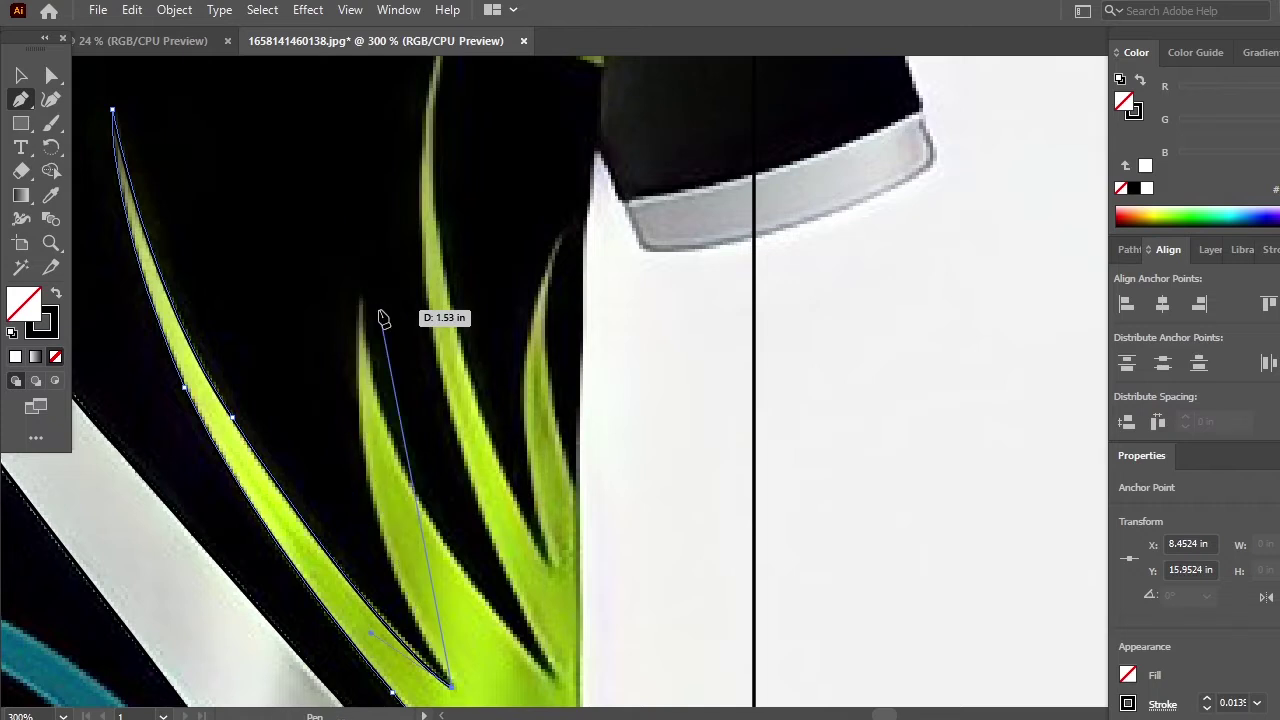
- Trace the second green blade's left edge upward from the notch to its pointed tip with curved segments
drag(374, 508, 363, 449)
click(374, 509)
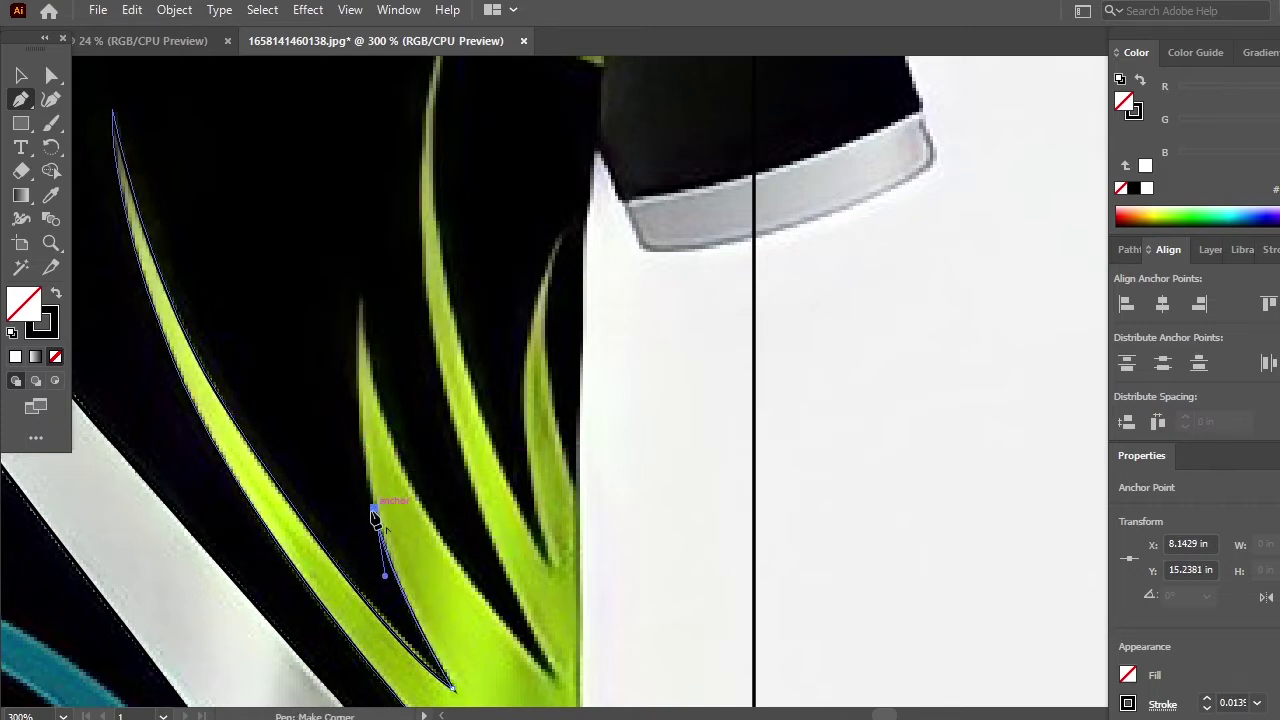
drag(374, 349, 369, 435)
ctrl+click(358, 392)
drag(373, 336, 372, 336)
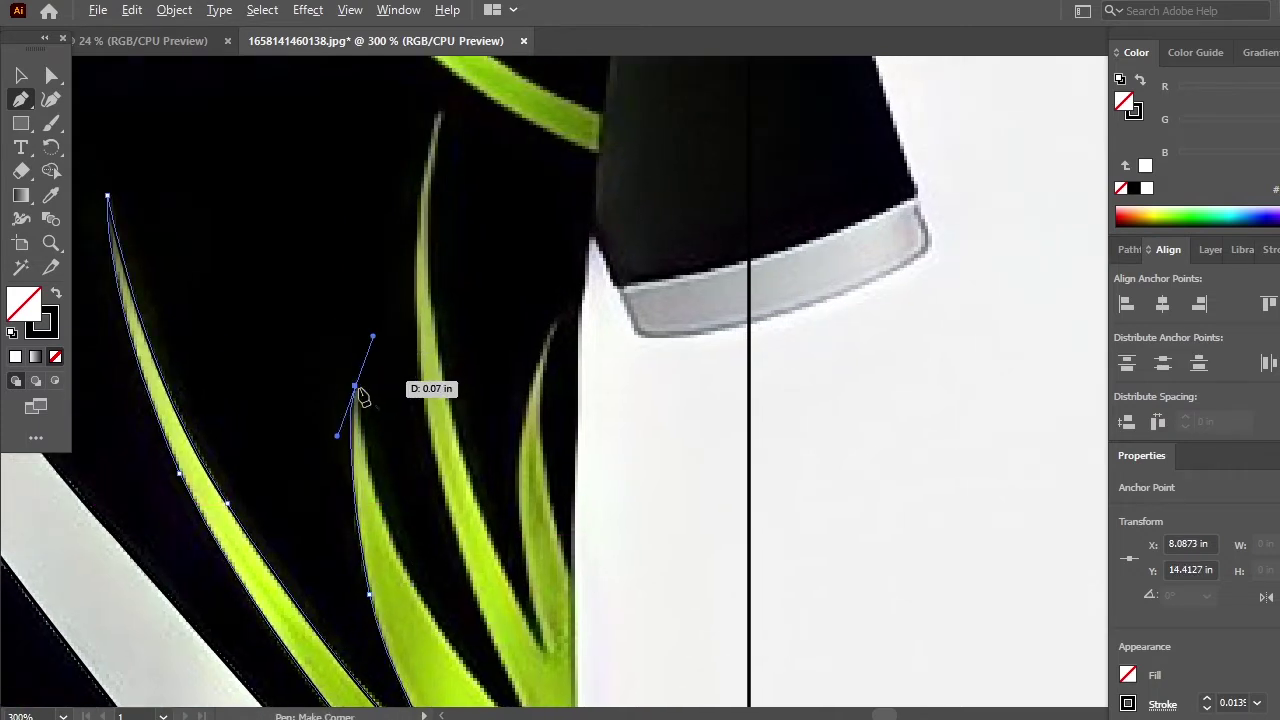
click(355, 387)
- Trace the second blade's right edge from its tip down to the notch beside the third blade
drag(375, 447, 290, 254)
drag(325, 386, 282, 285)
click(326, 387)
drag(416, 430, 432, 445)
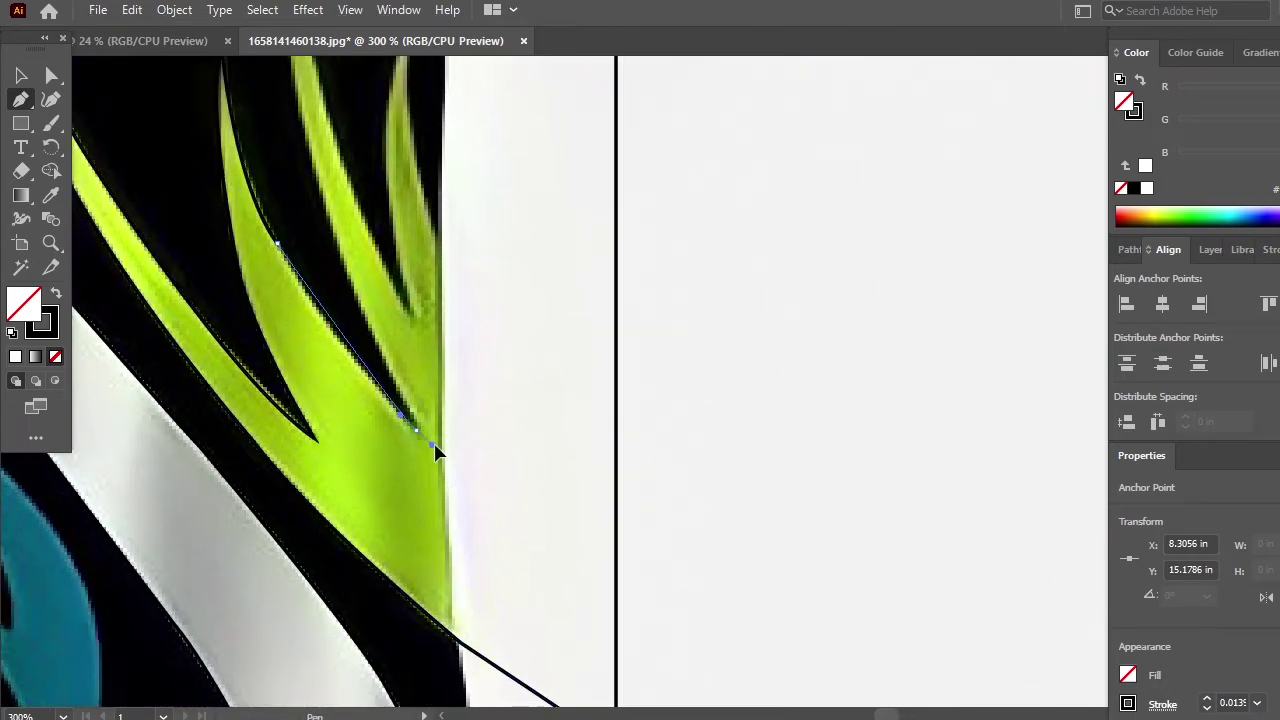
click(416, 429)
- Trace the tall third blade's left edge upward with curved segments to its pointed tip
scroll(440, 460, up, 3)
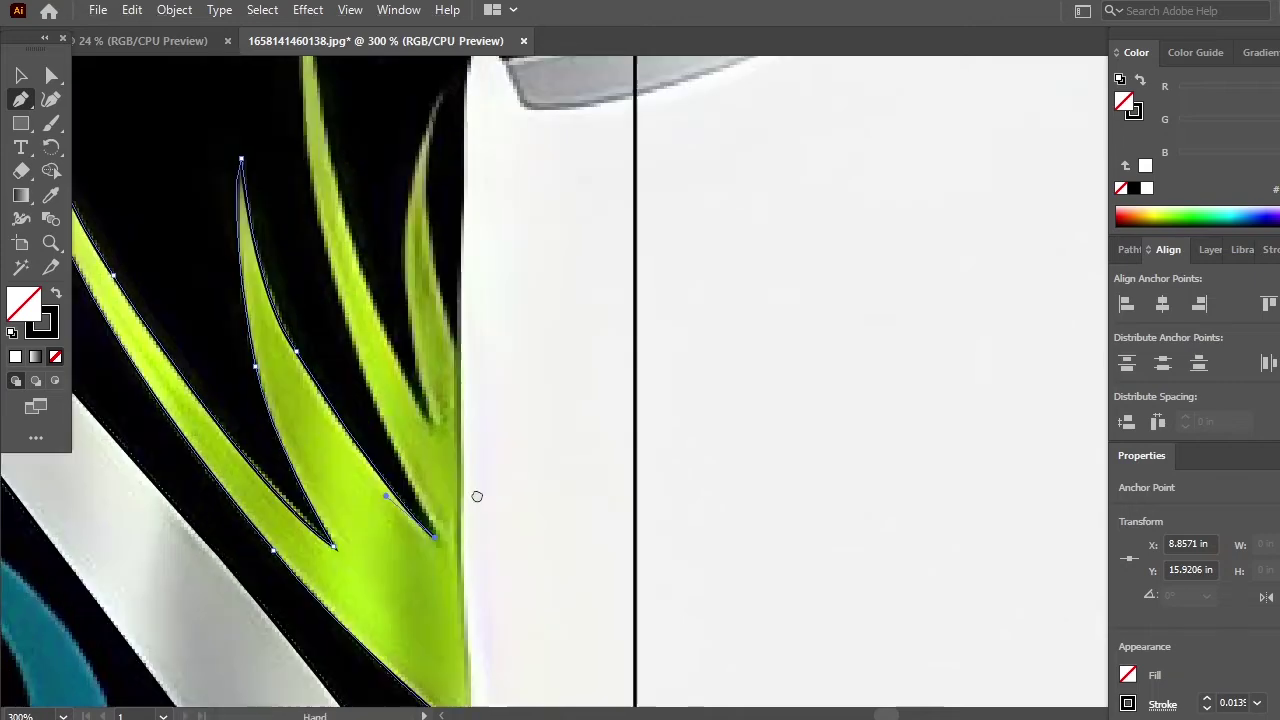
drag(349, 345, 338, 313)
click(348, 348)
scroll(420, 440, up, 5)
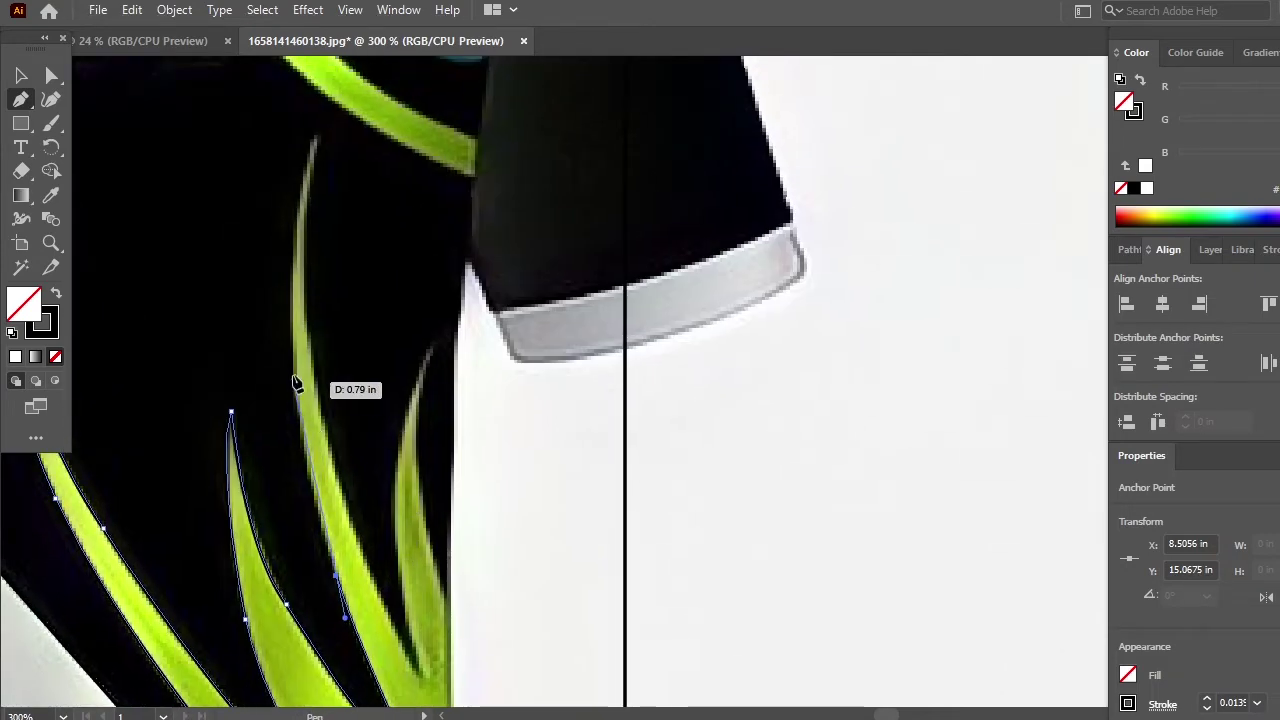
drag(293, 365, 297, 337)
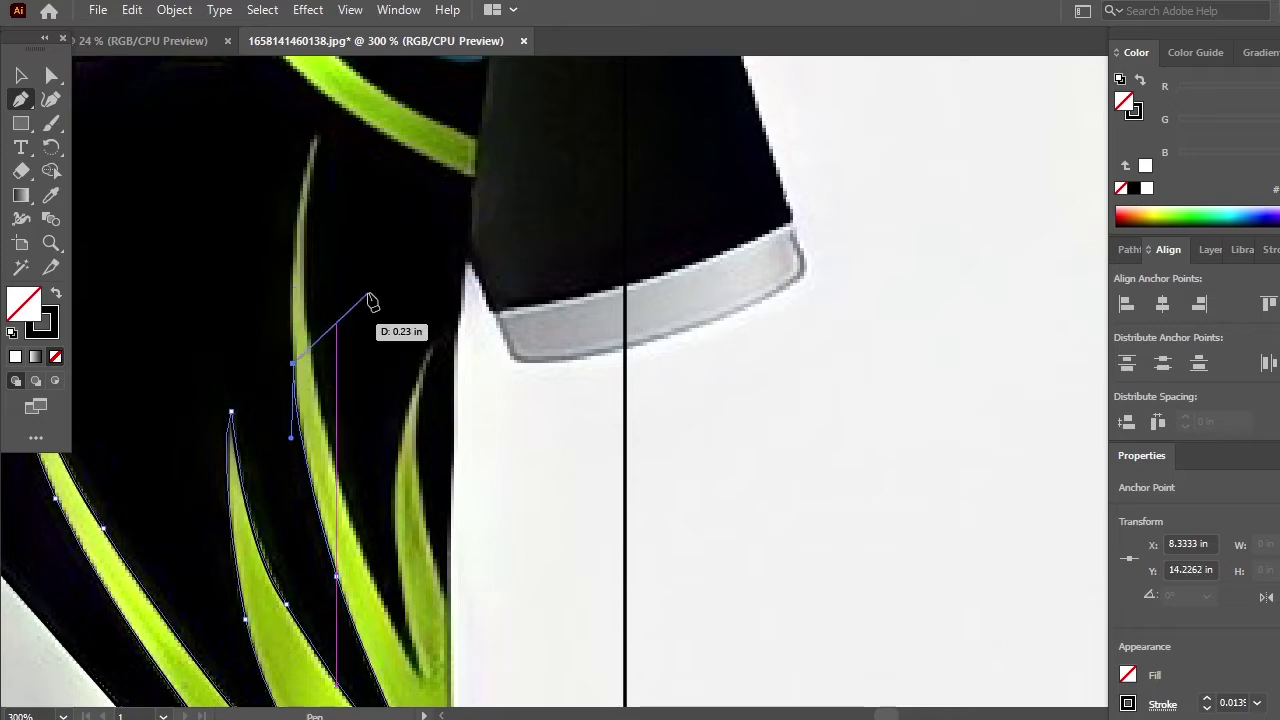
scroll(294, 294, up, 3)
drag(290, 285, 308, 270)
click(291, 286)
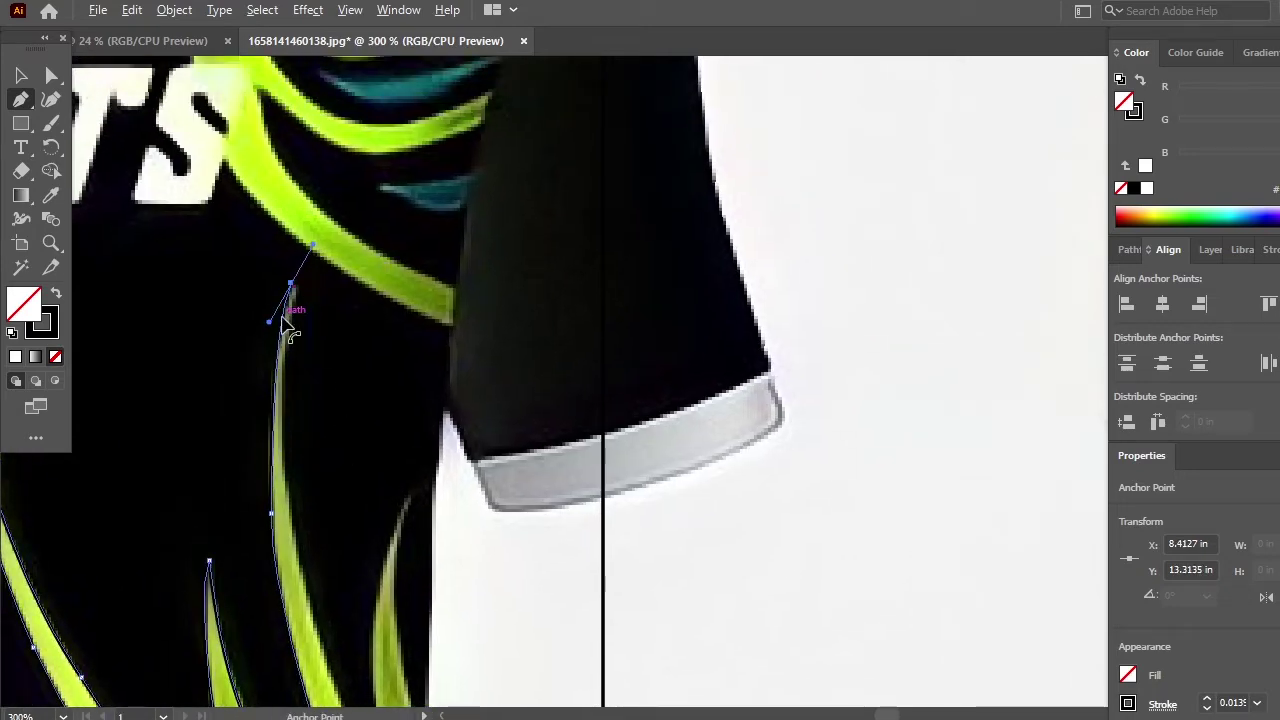
- Trace the third blade's right edge from its tip down to the notch beside the rightmost blade
scroll(328, 352, down, 3)
drag(298, 365, 312, 452)
click(298, 365)
drag(343, 520, 315, 329)
mouse_move(339, 421)
mouse_down()
mouse_move(384, 508)
mouse_move(339, 424)
mouse_up()
click(340, 422)
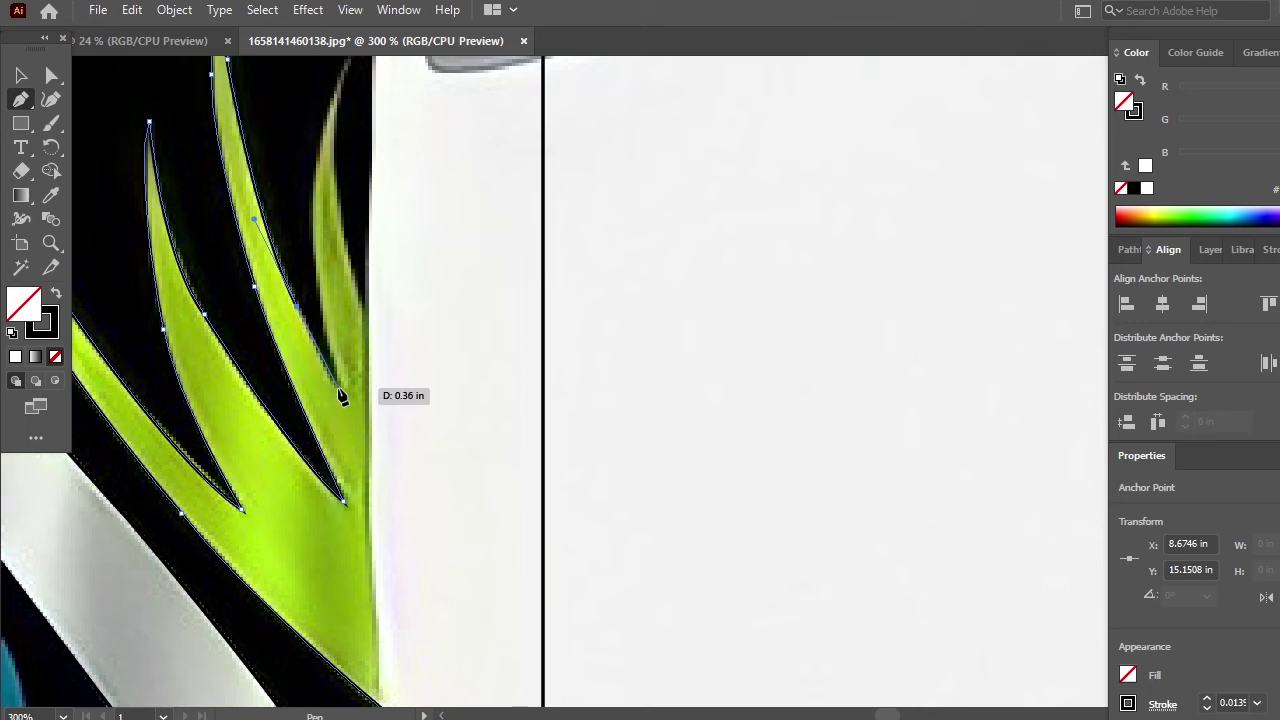
- Trace the rightmost short blade's left edge upward from the notch to its tip near the sleeve
scroll(389, 494, up, 4)
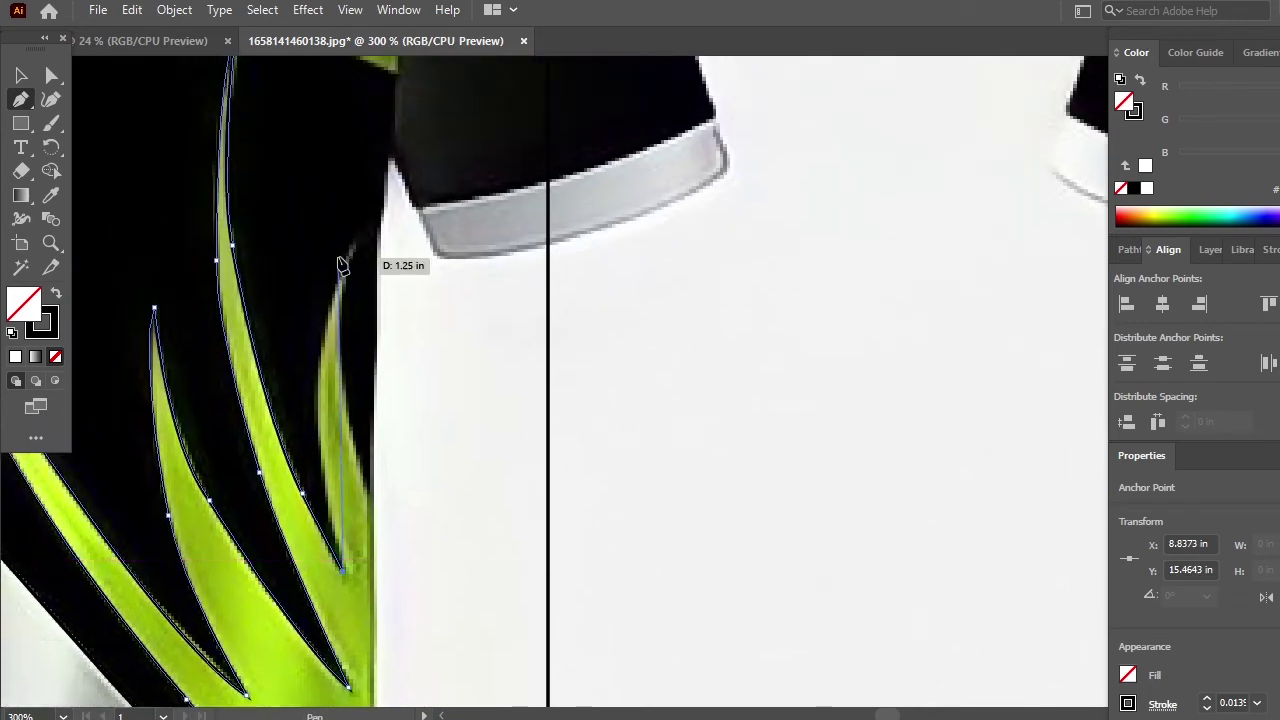
click(317, 371)
click(332, 295)
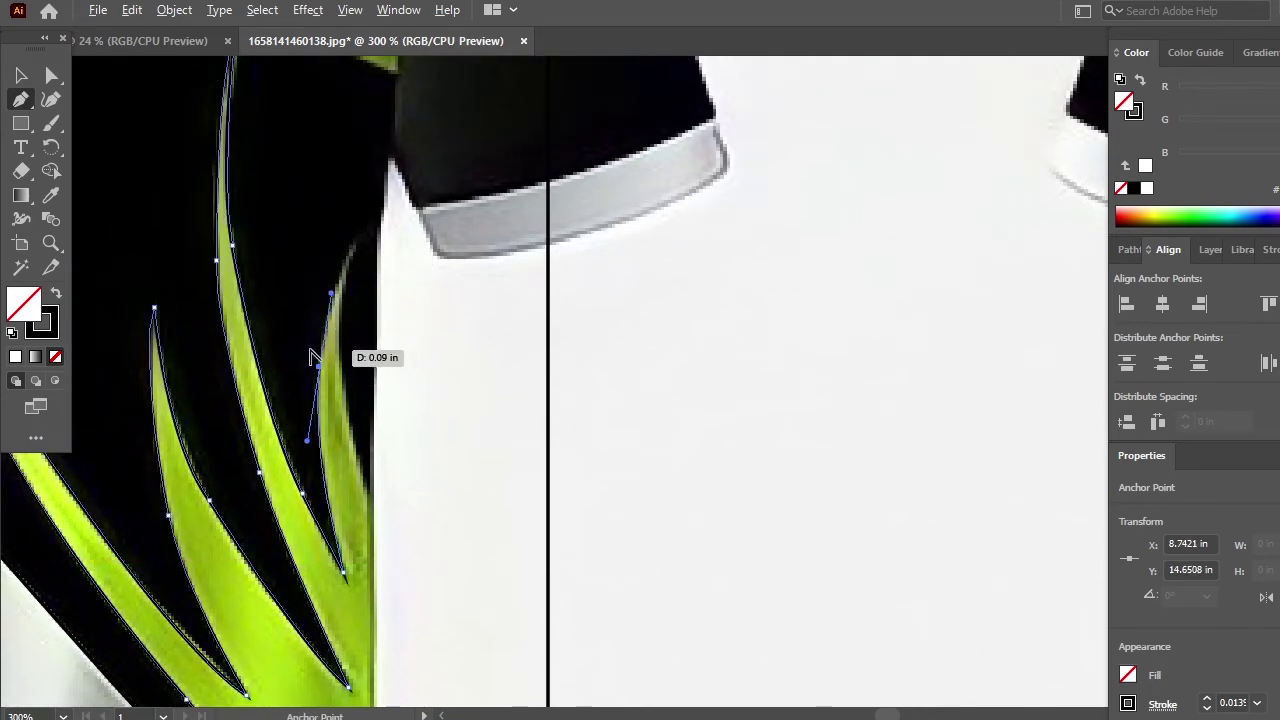
click(319, 368)
drag(352, 364, 329, 396)
drag(337, 264, 364, 235)
- Trace the rightmost blade's right edge from its tip down to the jersey's side edge, undoing a misplaced curve
drag(318, 352, 309, 278)
click(329, 335)
drag(319, 340, 336, 380)
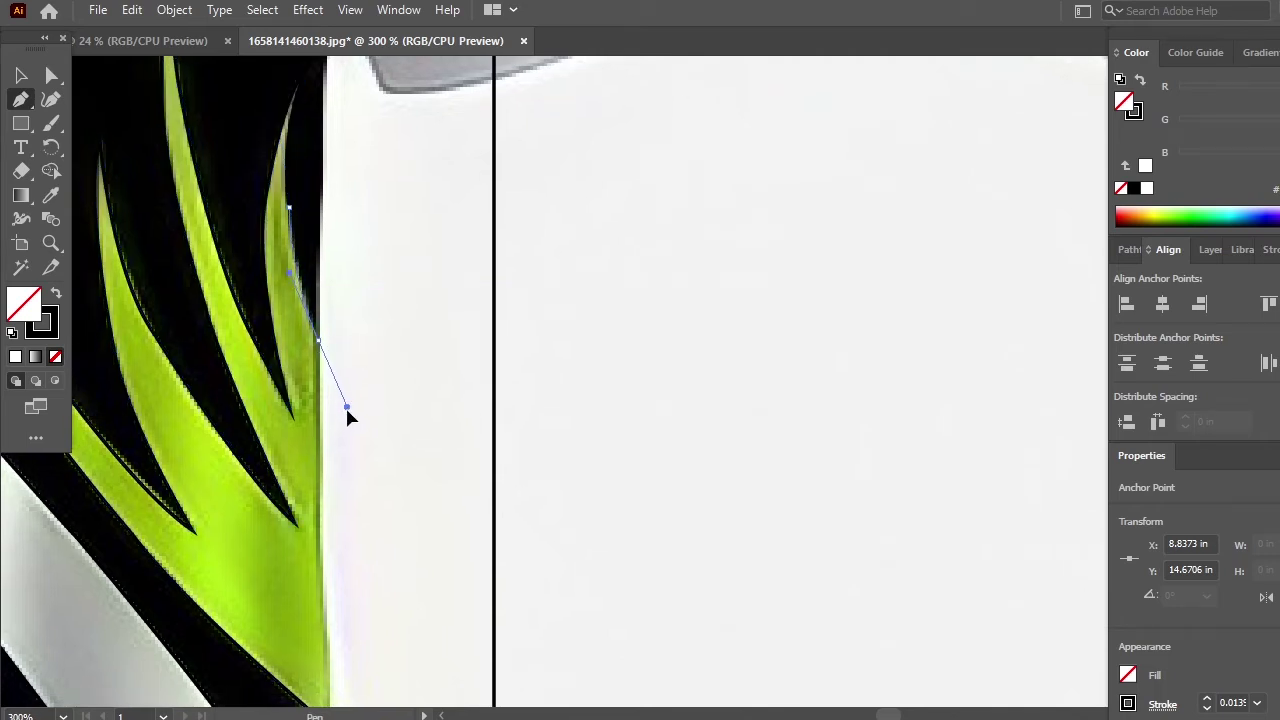
key(ctrl+z)
scroll(300, 320, down, 3)
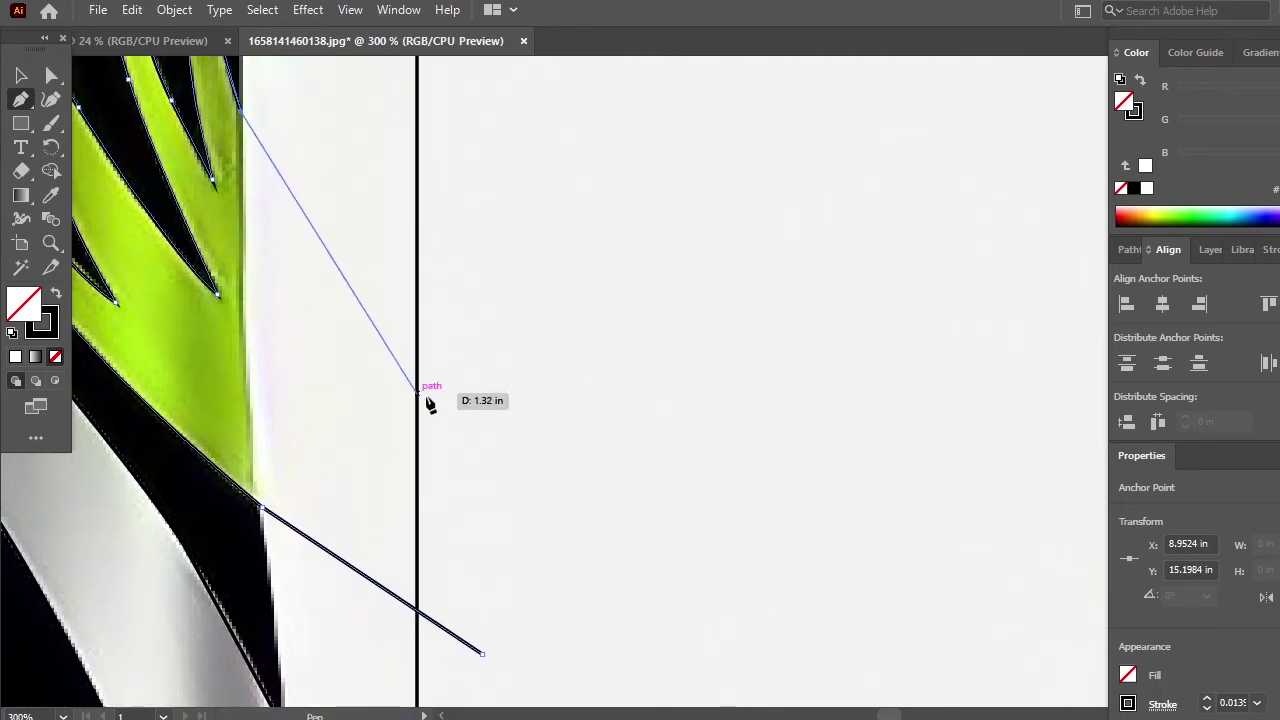
- Extend the leaf cluster's outline with a curve beyond the jersey's right side and close it with a vertical segment
drag(482, 490, 615, 622)
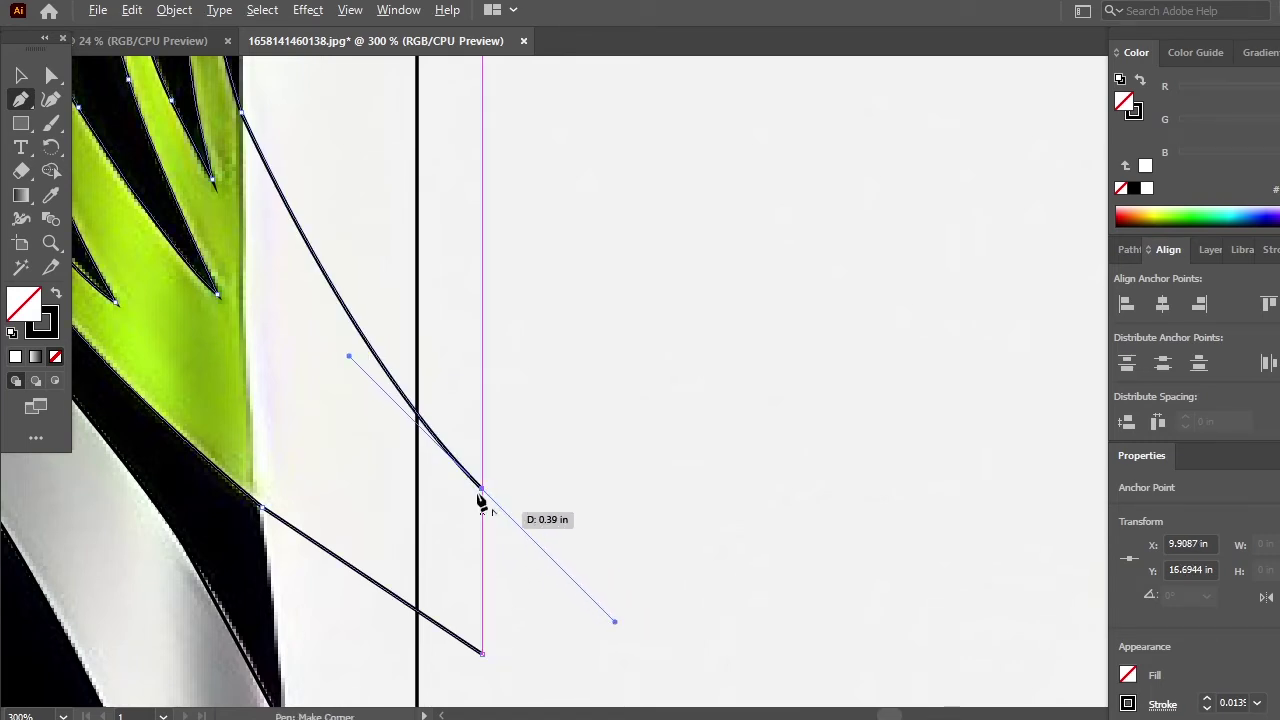
click(484, 493)
click(481, 655)
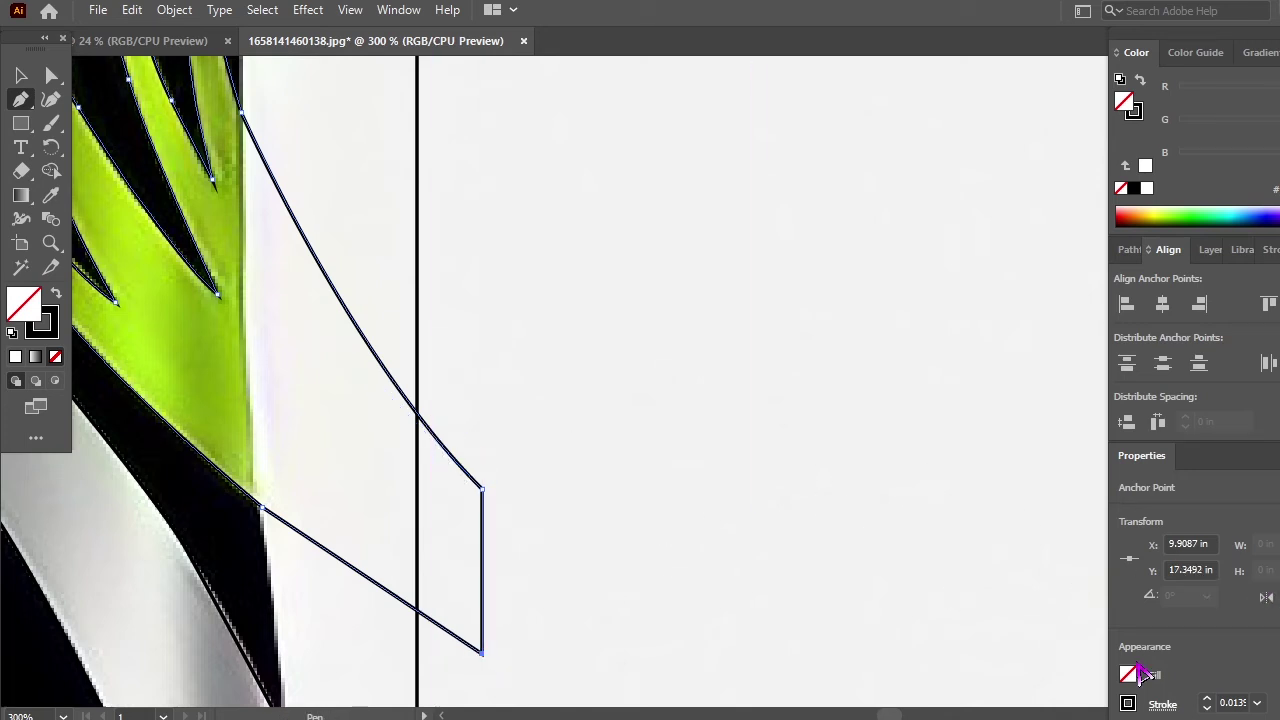
- Reduce the stroke weight of the leaf cluster outline and the long grey stripe's path to 0.0078 in
click(1257, 702)
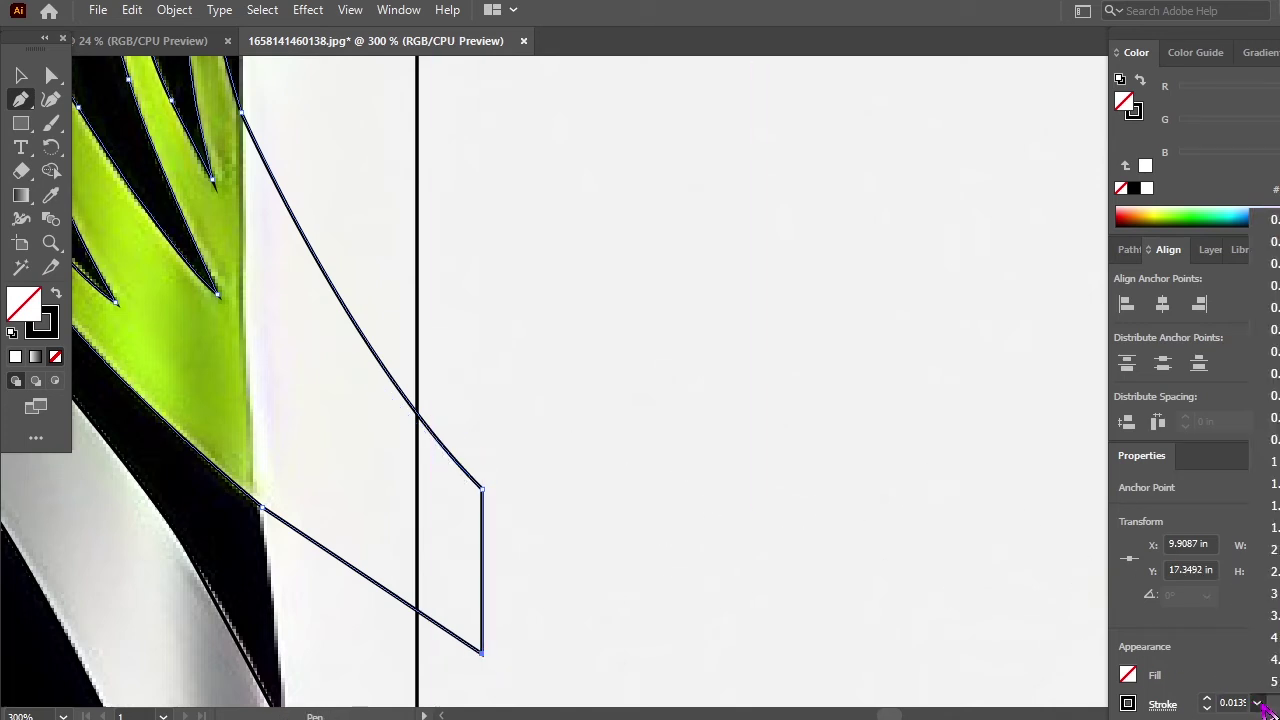
click(1265, 263)
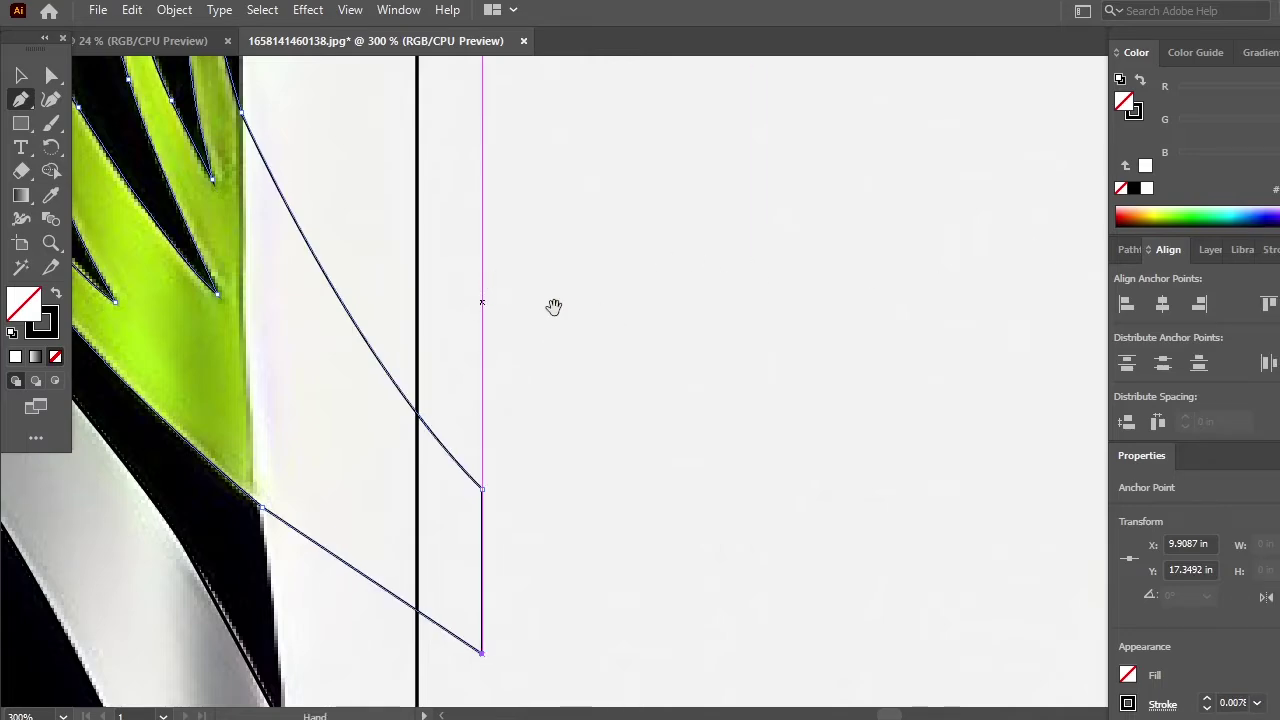
drag(554, 306, 700, 228)
drag(669, 444, 680, 240)
click(21, 76)
drag(778, 594, 726, 408)
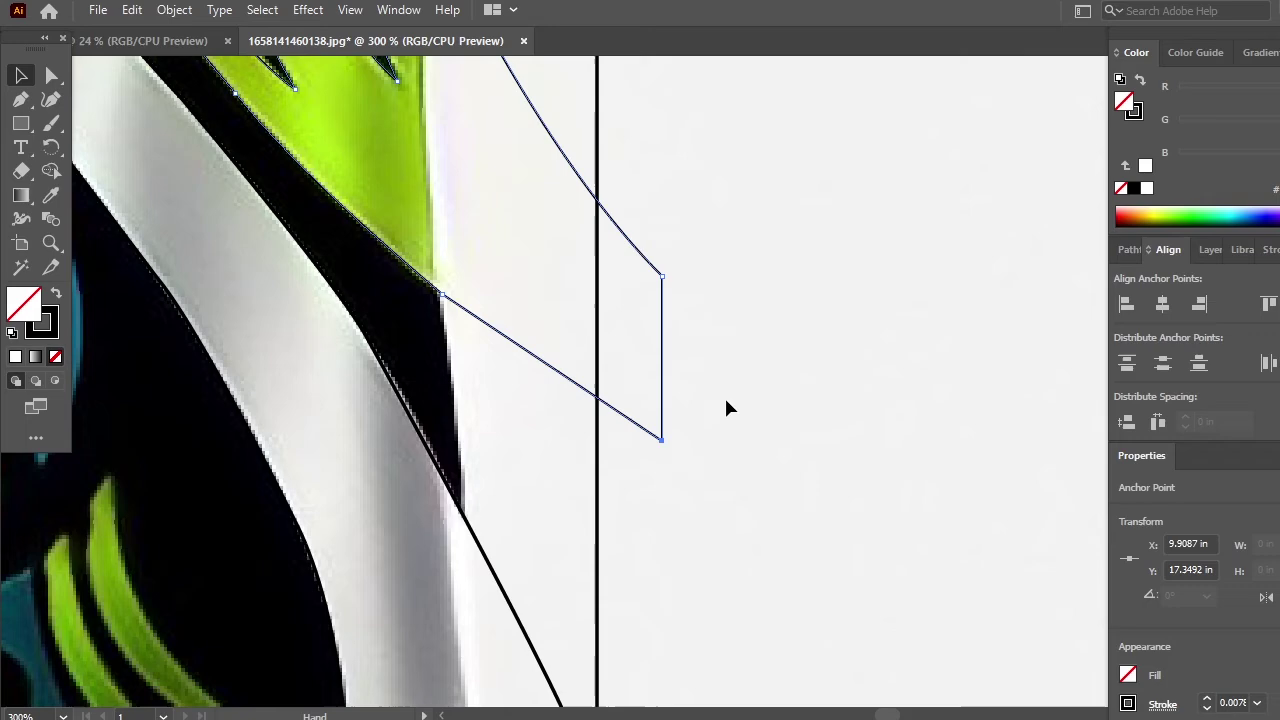
click(507, 595)
click(1257, 703)
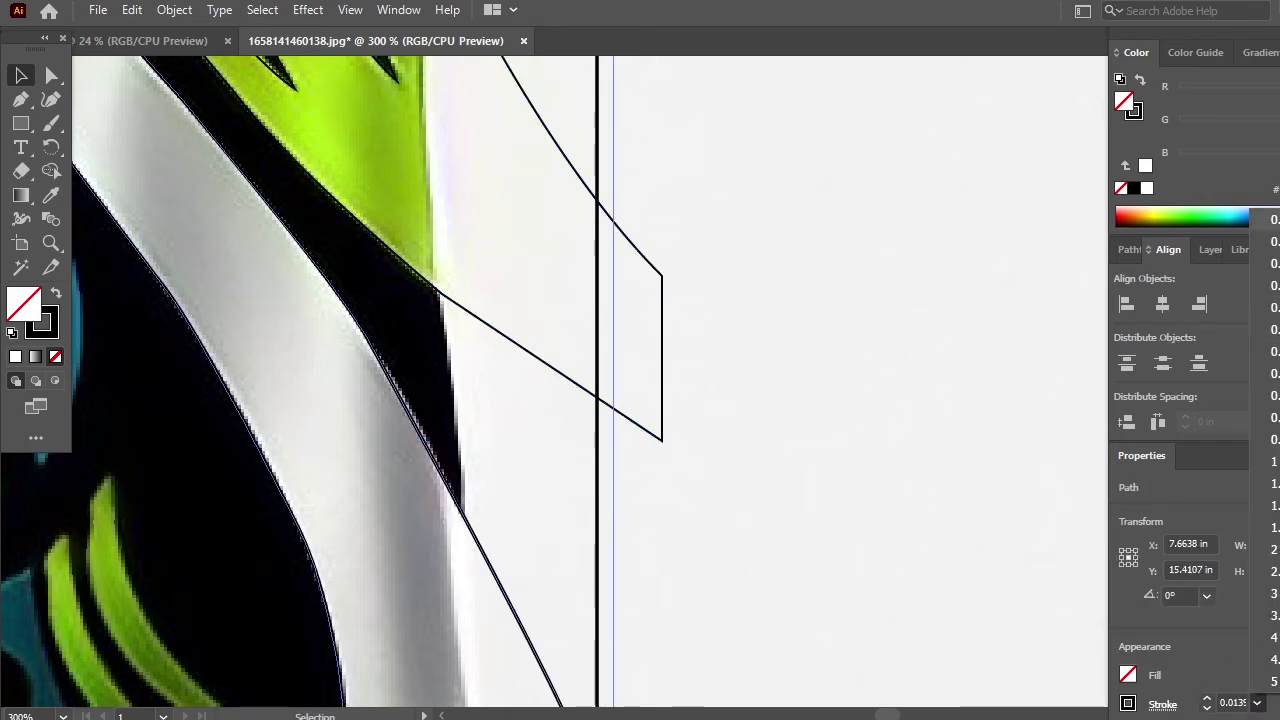
click(1270, 219)
- Reduce the stroke weight of the thin green streak's path near the left shoulder to 0.0078 in
drag(433, 242, 551, 391)
drag(310, 135, 537, 471)
drag(513, 240, 668, 528)
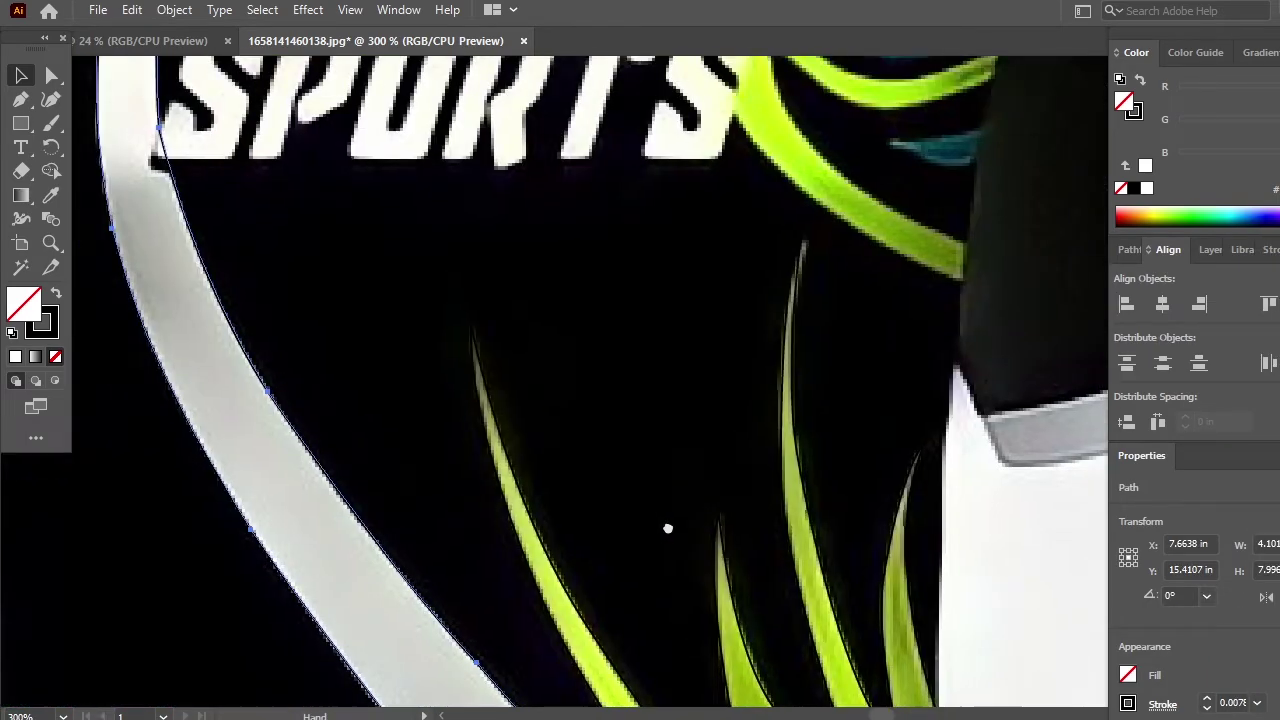
drag(423, 164, 668, 469)
click(200, 246)
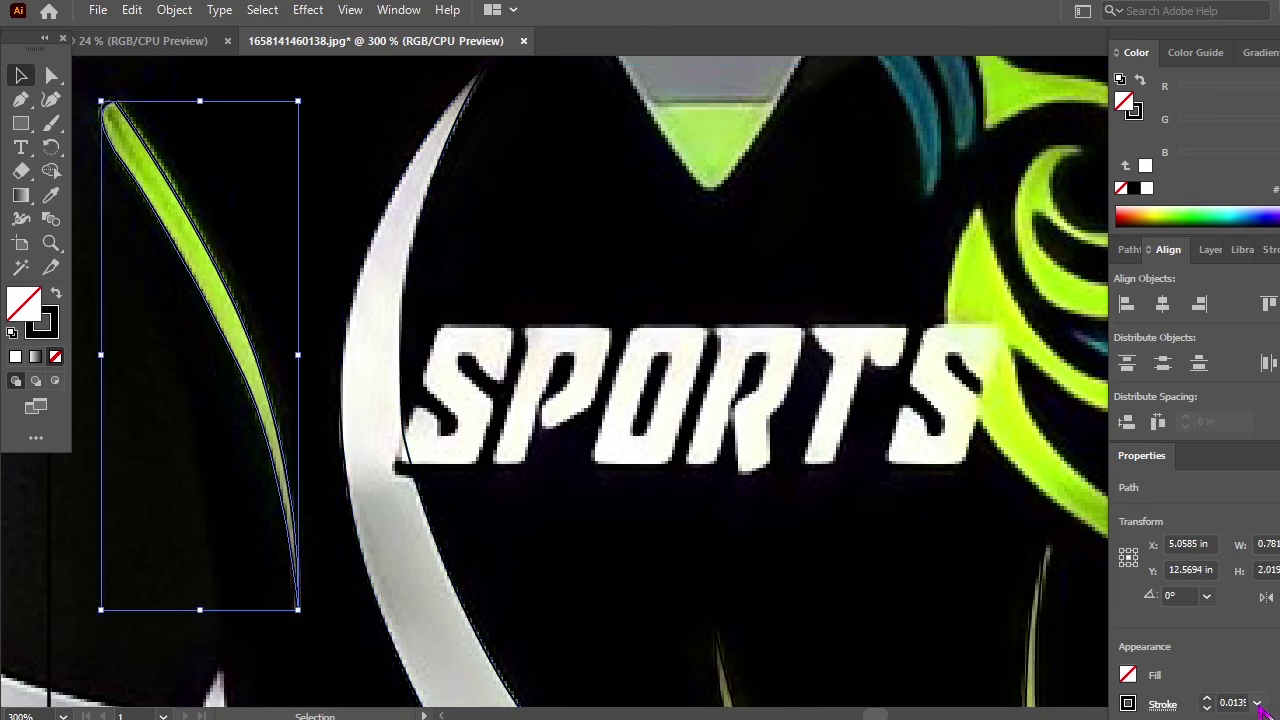
- Deselect the streak and start a teal wave outline with a straight segment from outside to the jersey's left side
scroll(471, 243, down, 8)
scroll(471, 243, right, 4)
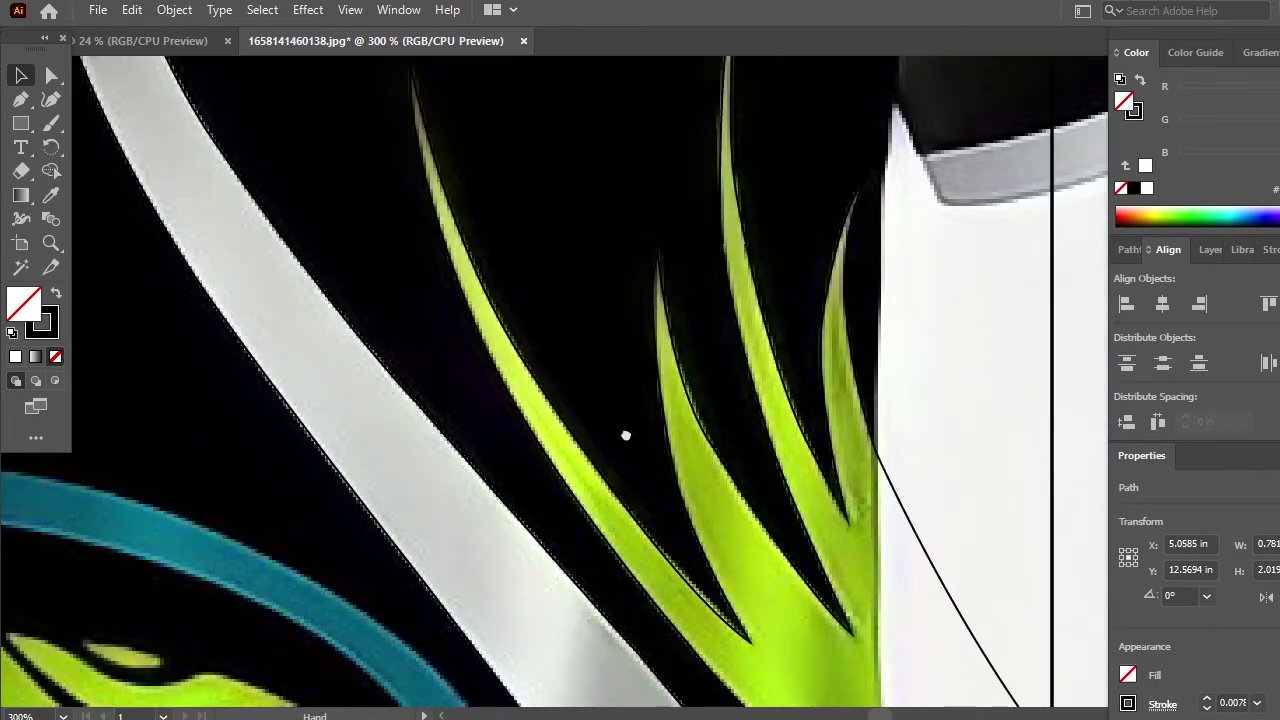
scroll(625, 435, down, 5)
scroll(625, 435, left, 8)
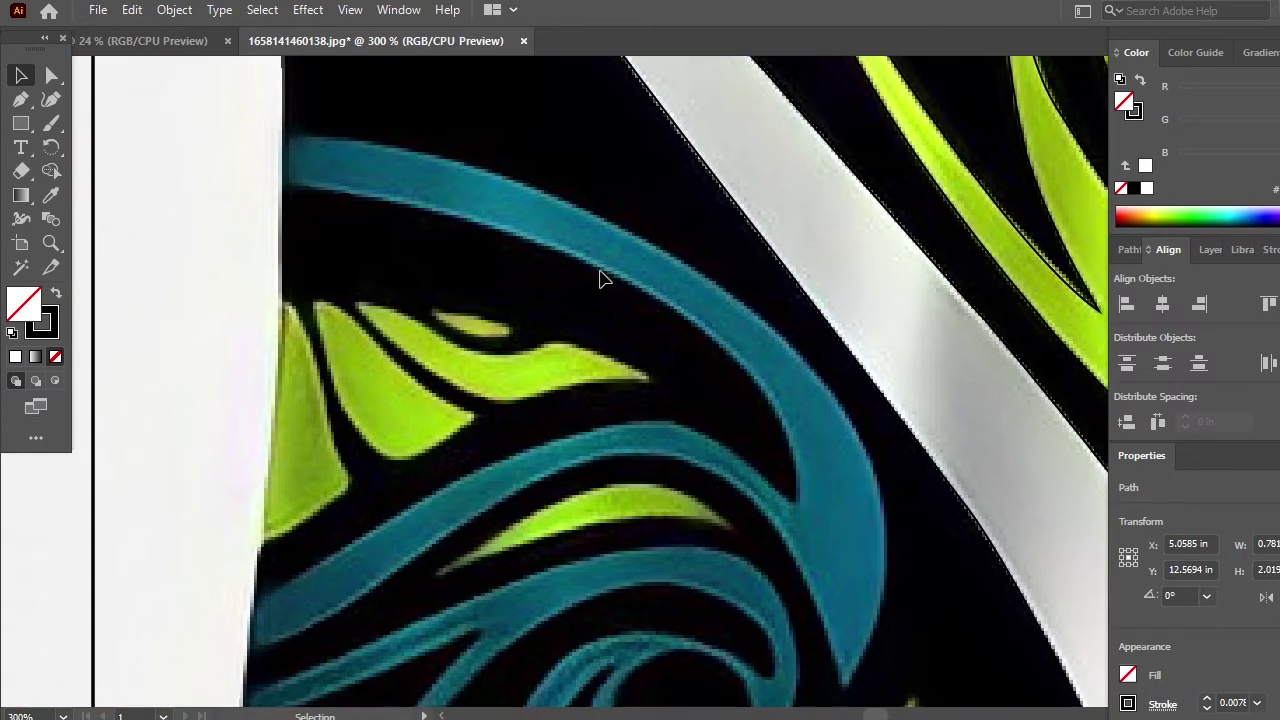
scroll(506, 295, up, 1)
scroll(506, 295, left, 1)
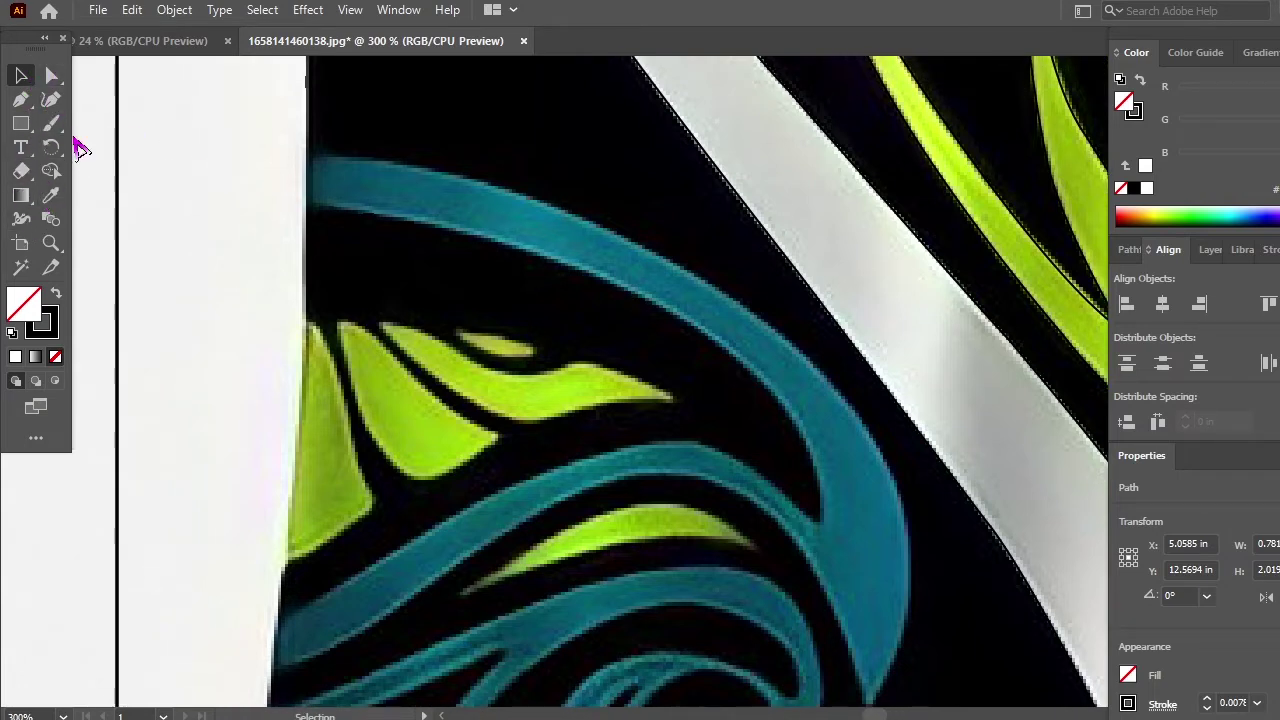
click(114, 215)
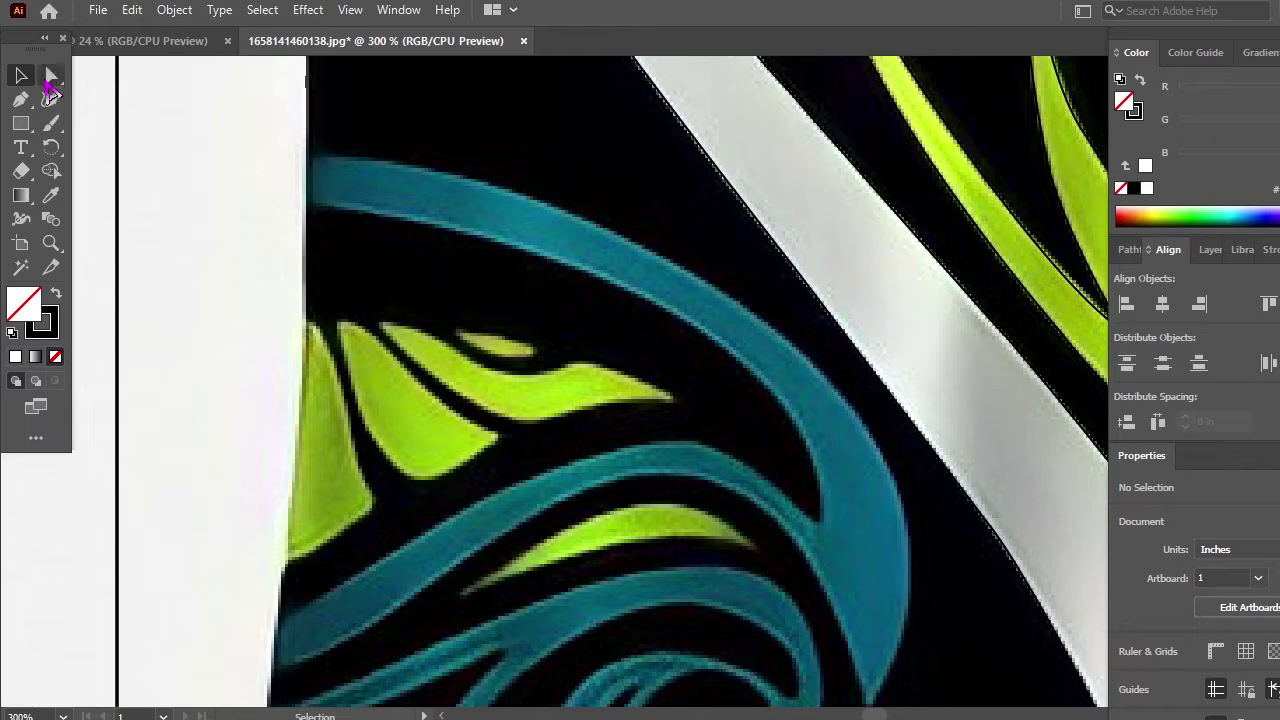
key(p)
click(306, 156)
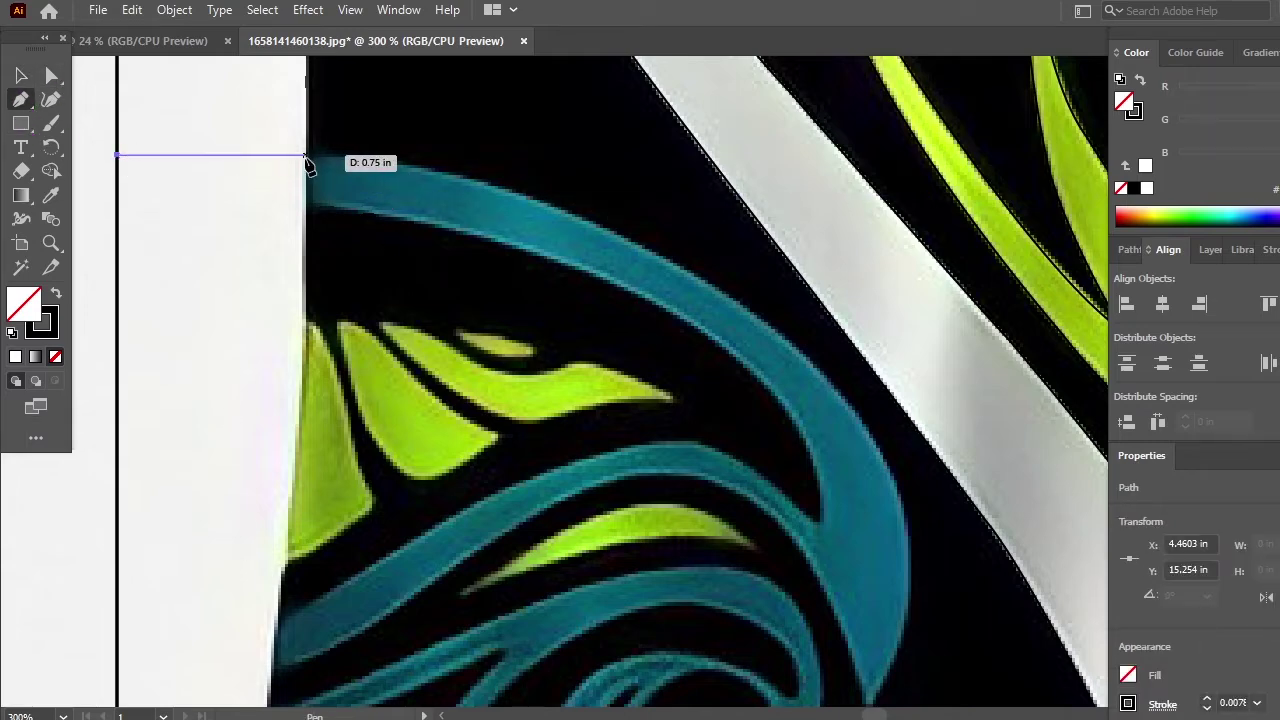
- Trace the teal wave's outer upper edge with curved segments from the jersey's left side toward its right bend
scroll(486, 357, down, 3)
scroll(486, 357, right, 4)
drag(461, 141, 493, 163)
drag(458, 330, 388, 300)
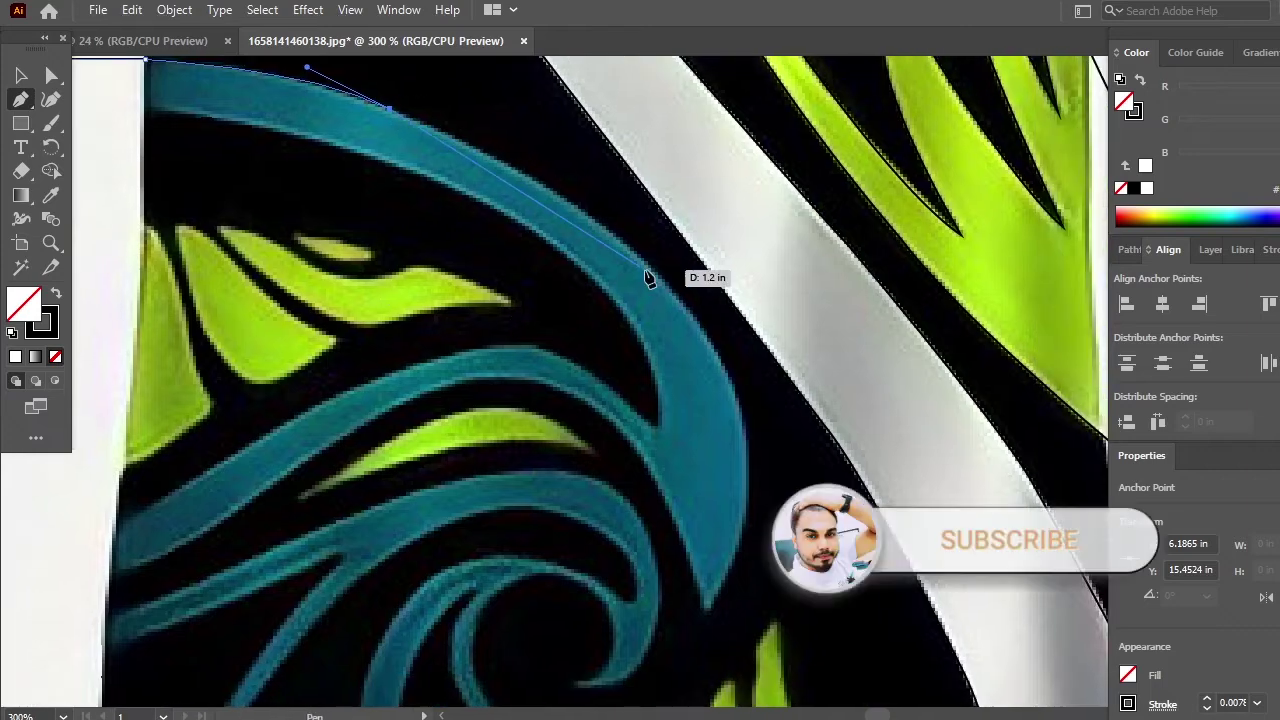
drag(649, 264, 712, 342)
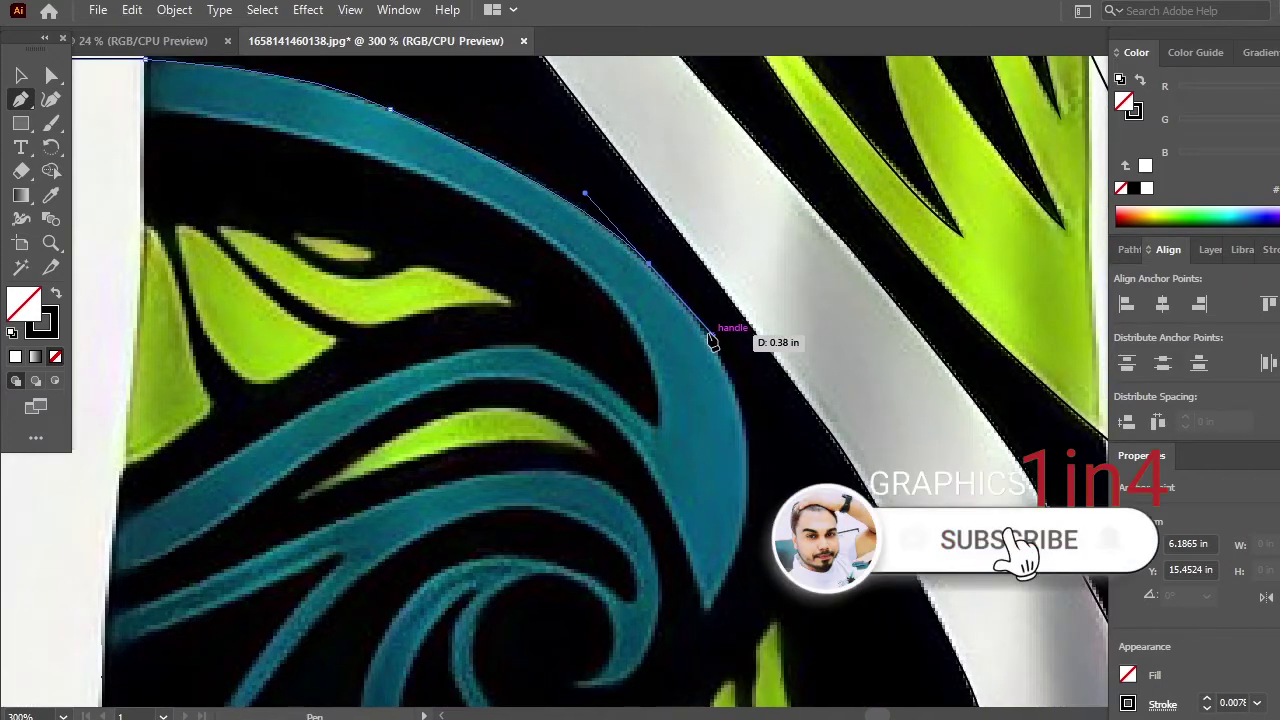
click(649, 264)
- Continue the teal wave's outer edge around the right bend and down to its lower pointed tip
drag(720, 476, 683, 369)
drag(708, 324, 714, 400)
click(708, 325)
drag(684, 508, 649, 482)
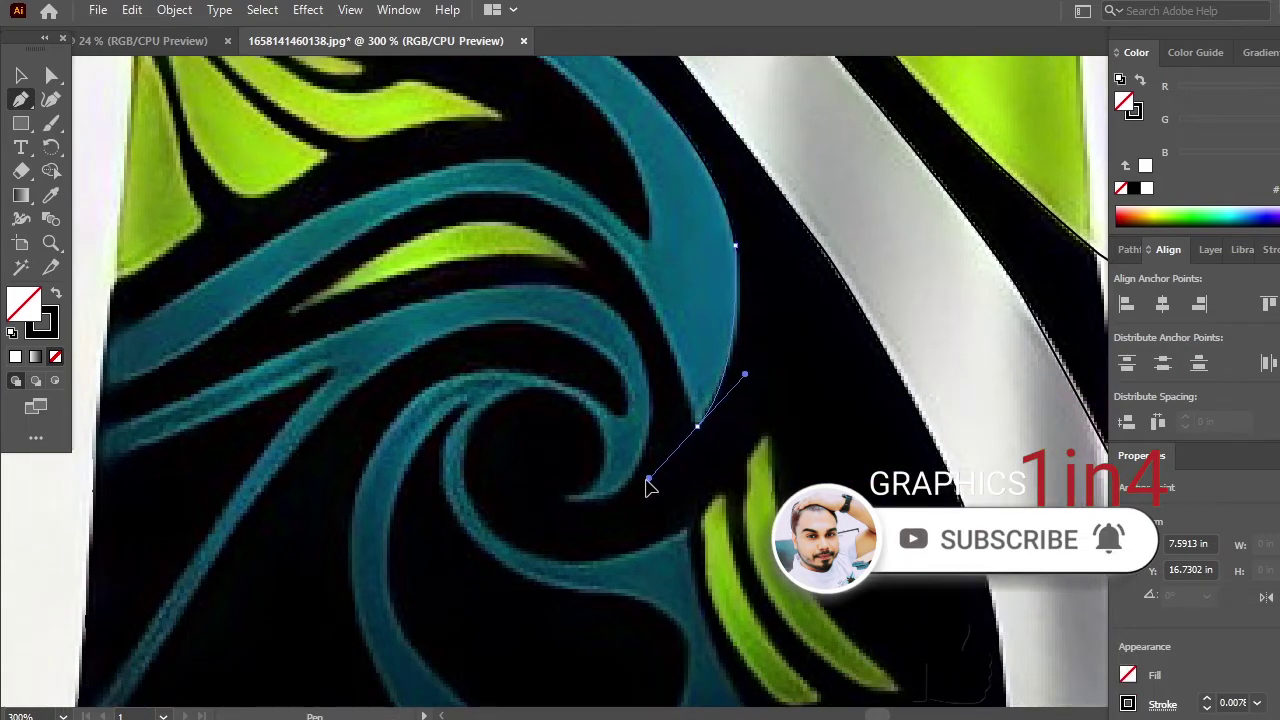
click(698, 427)
- Trace the teal wave's inner edge from the lower tip up to the crest above the green crescent
drag(702, 403, 825, 577)
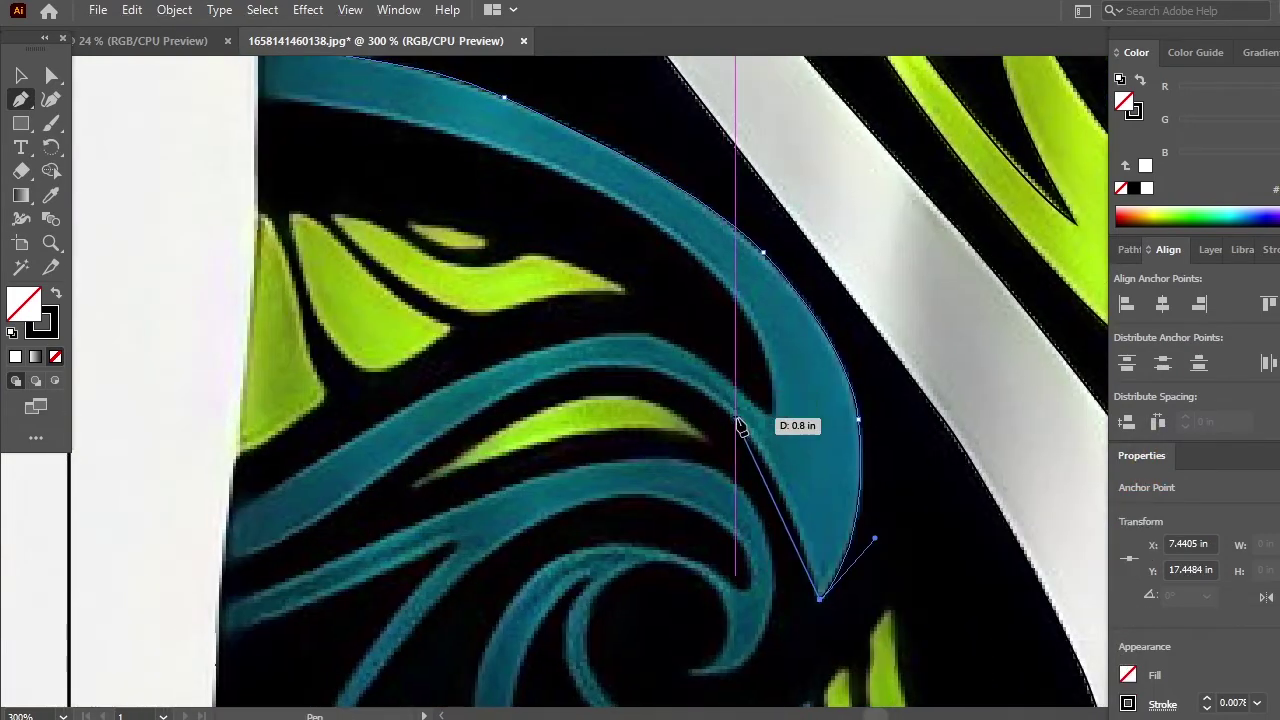
drag(735, 420, 698, 393)
click(737, 424)
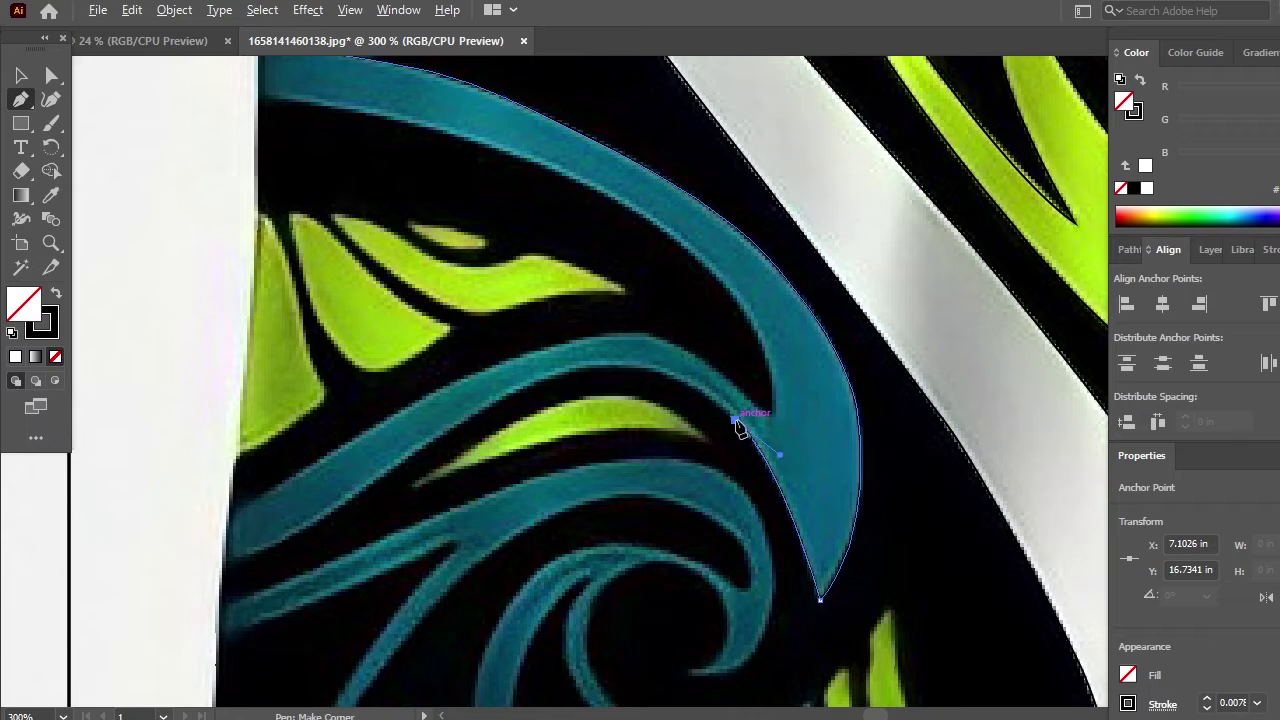
drag(615, 366, 542, 371)
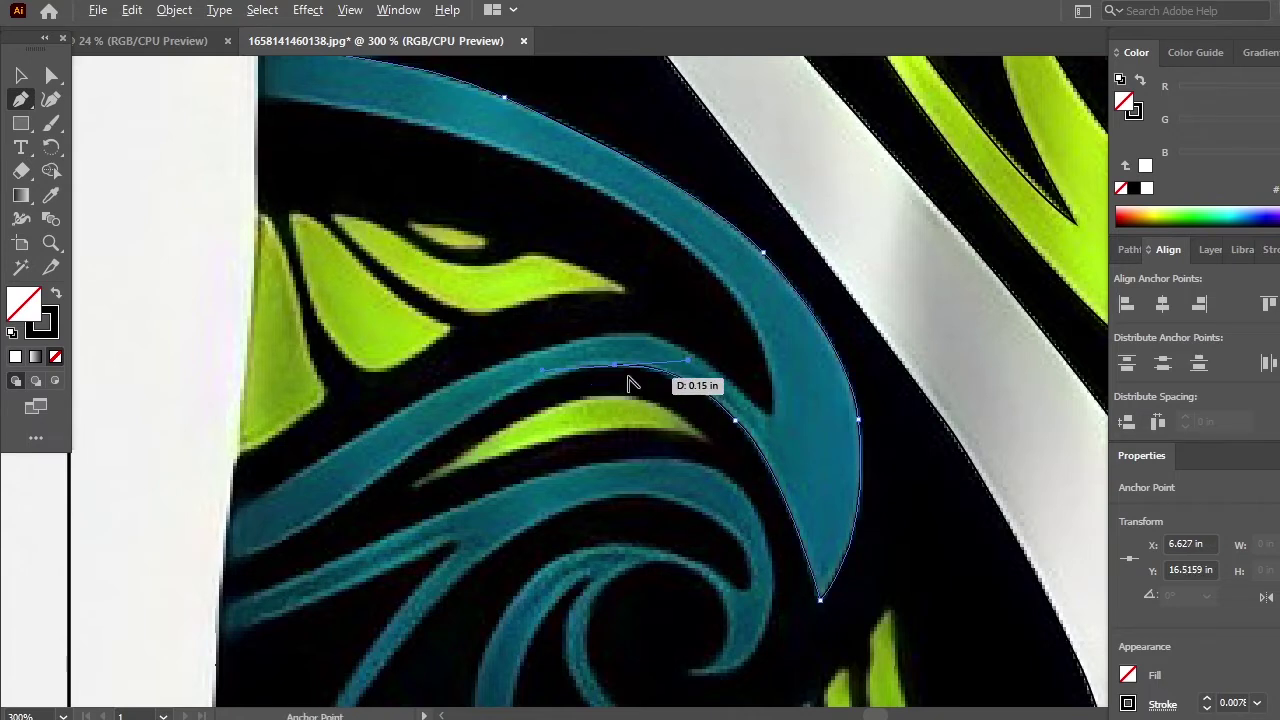
- Trace the underside of the teal wave's lower arm from the crest down to the jersey's left side
drag(568, 458, 755, 413)
drag(571, 430, 433, 537)
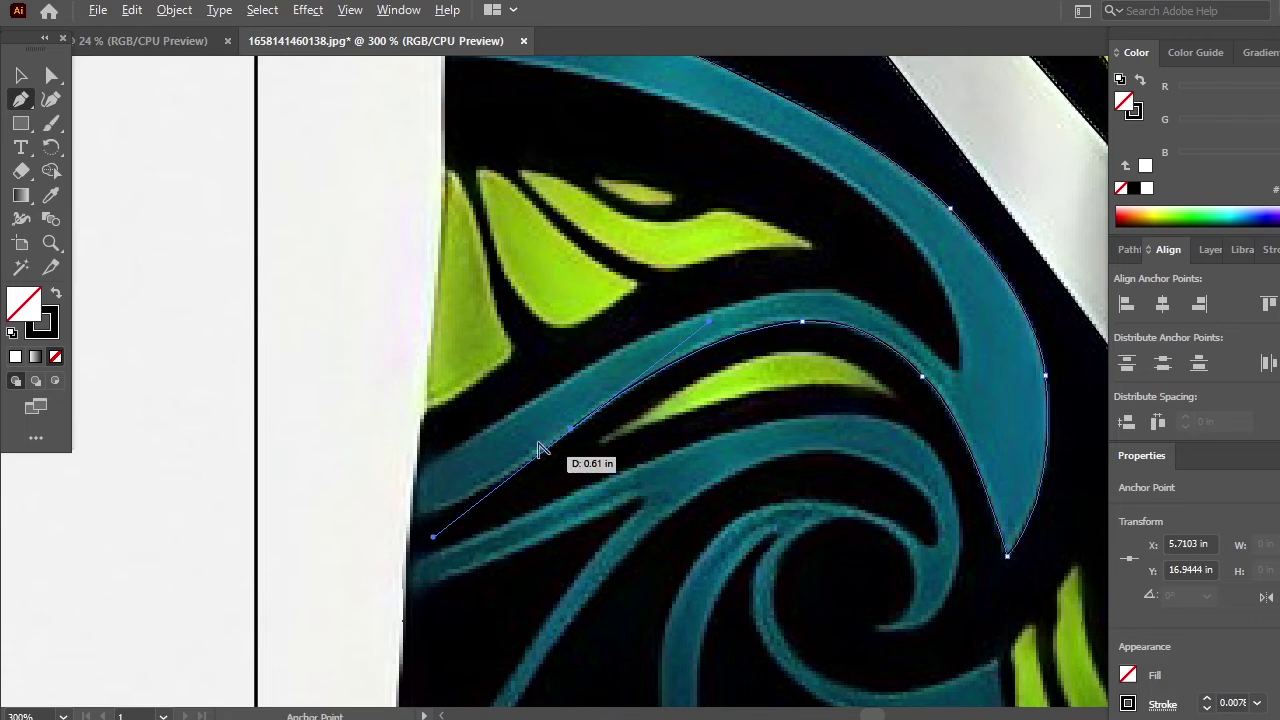
click(571, 430)
drag(556, 508, 739, 481)
drag(596, 489, 517, 505)
click(596, 489)
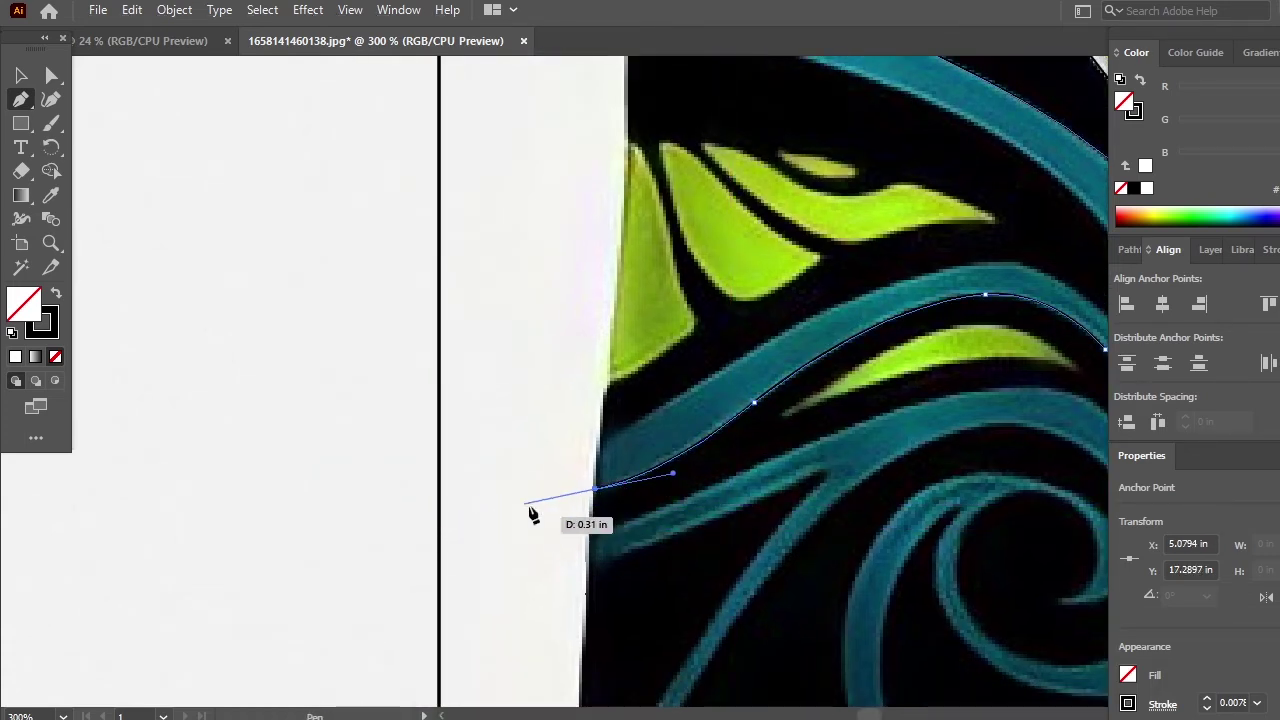
- Extend the lower arm's outline past the jersey's left side and return it to the arm's upper corner
click(408, 529)
click(408, 481)
click(596, 442)
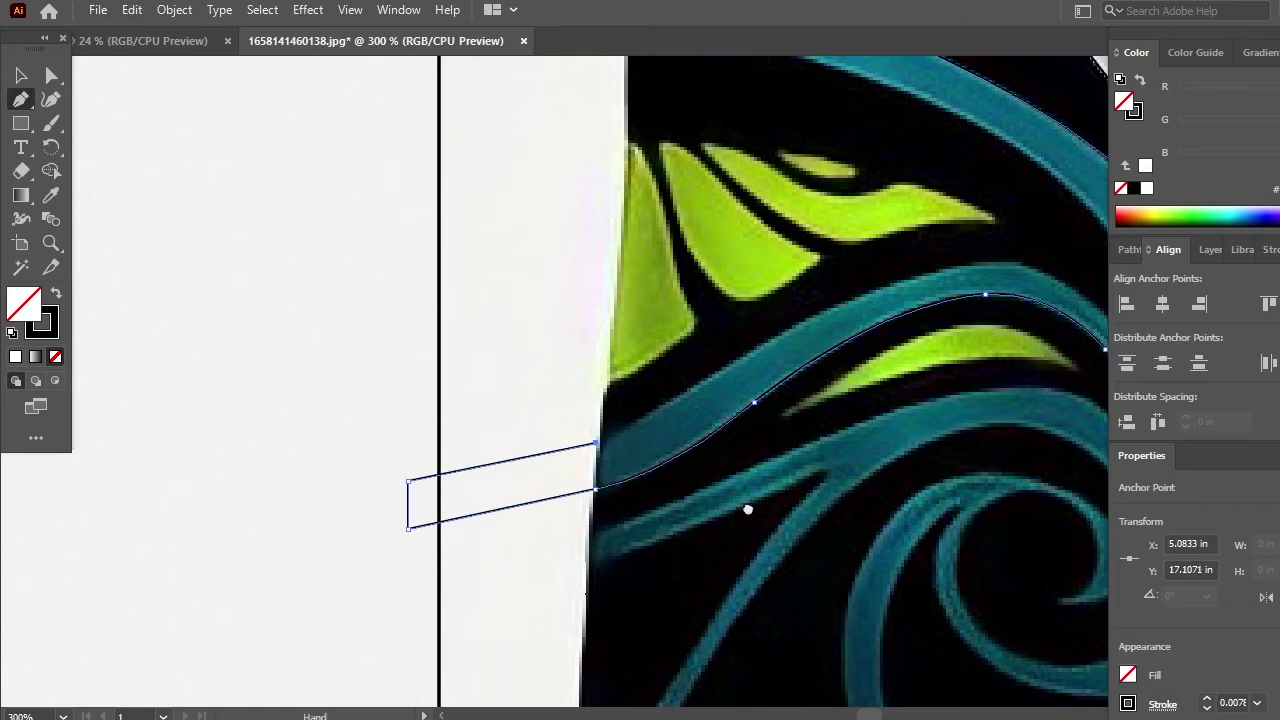
- Trace the upper edge of the teal wave's lower arm from the jersey's left side to the inner notch where both arms meet
drag(748, 509, 548, 586)
drag(596, 422, 480, 478)
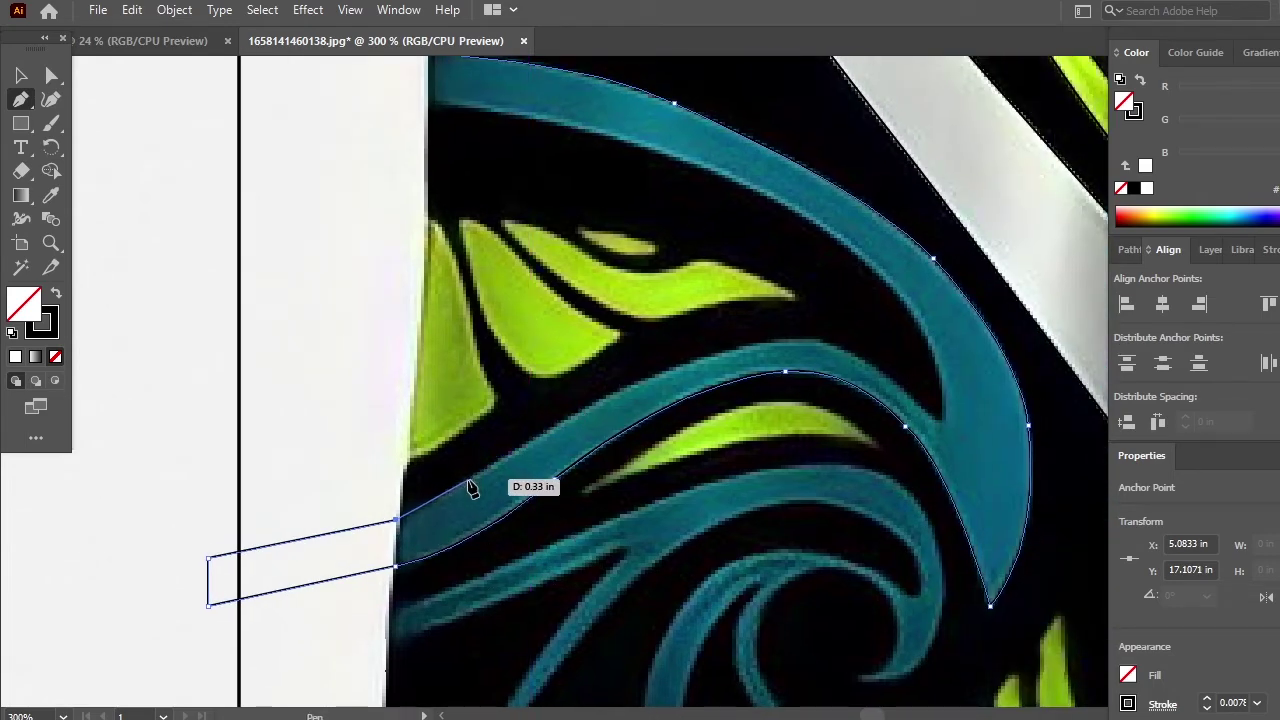
click(468, 480)
drag(693, 474, 583, 549)
drag(580, 436, 656, 416)
scroll(735, 556, right, 3)
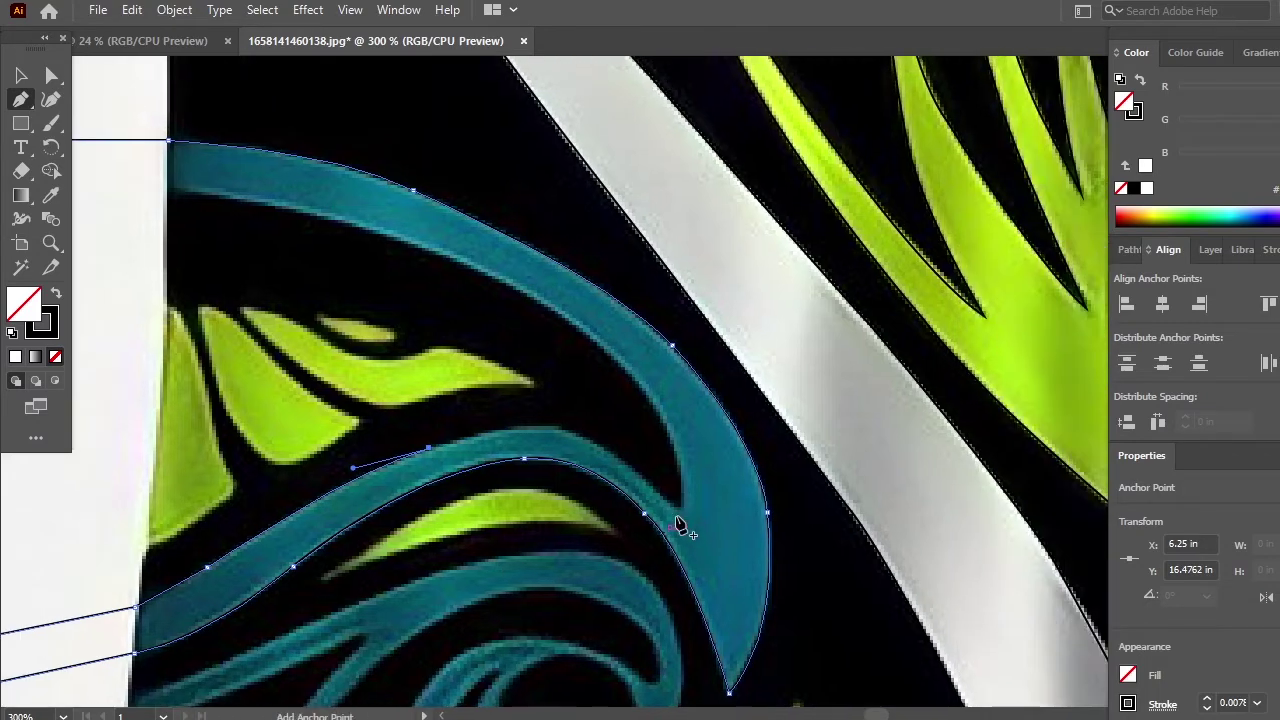
drag(680, 510, 794, 646)
click(681, 510)
- Trace the underside of the teal wave's upper arm from the inner notch back toward the jersey's left side
drag(662, 517, 770, 658)
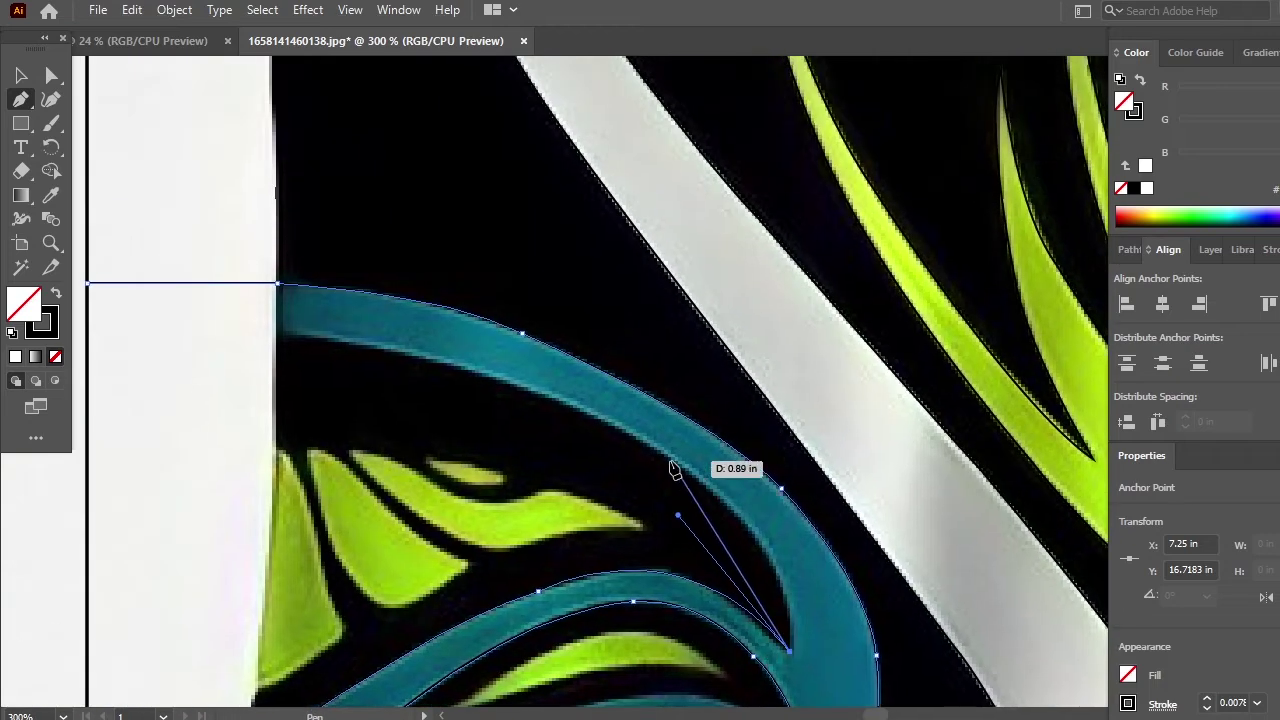
drag(670, 456, 611, 433)
drag(521, 369, 831, 574)
click(669, 456)
drag(684, 466, 686, 467)
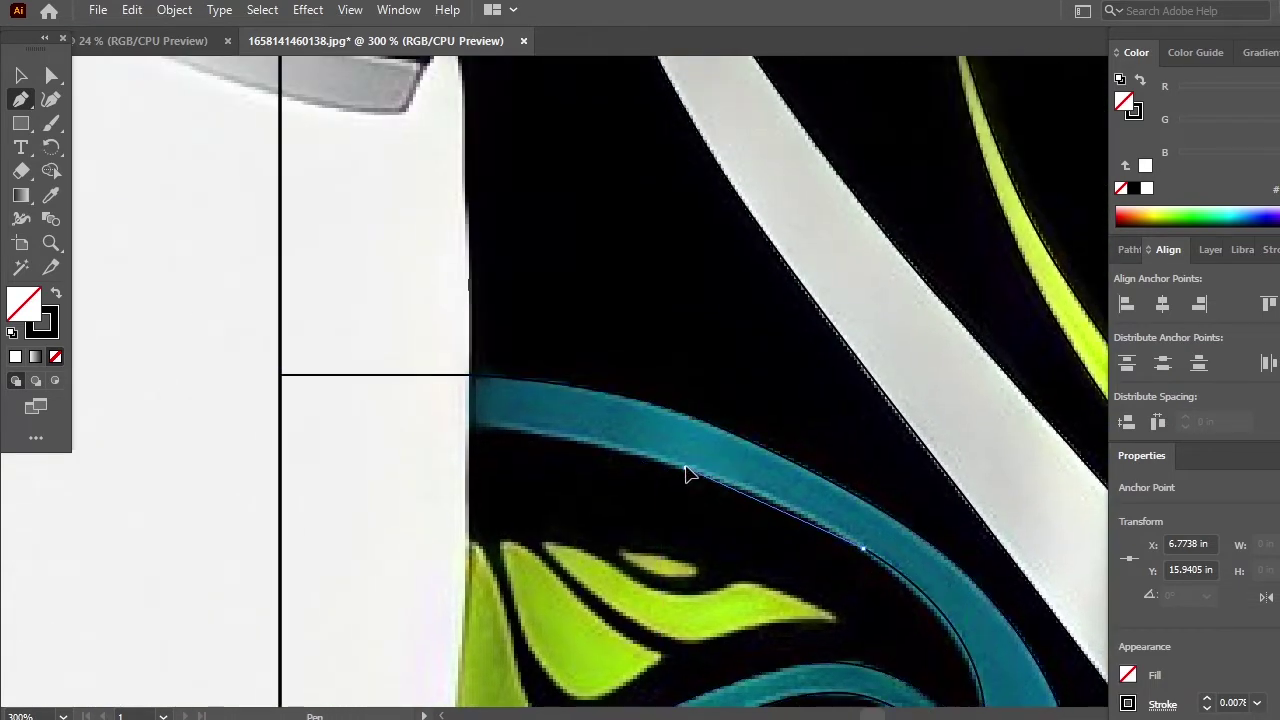
drag(614, 448, 744, 506)
click(685, 467)
- Extend the upper arm's outline past the jersey's left side and close the teal wave path
drag(631, 470, 529, 468)
click(443, 471)
click(443, 420)
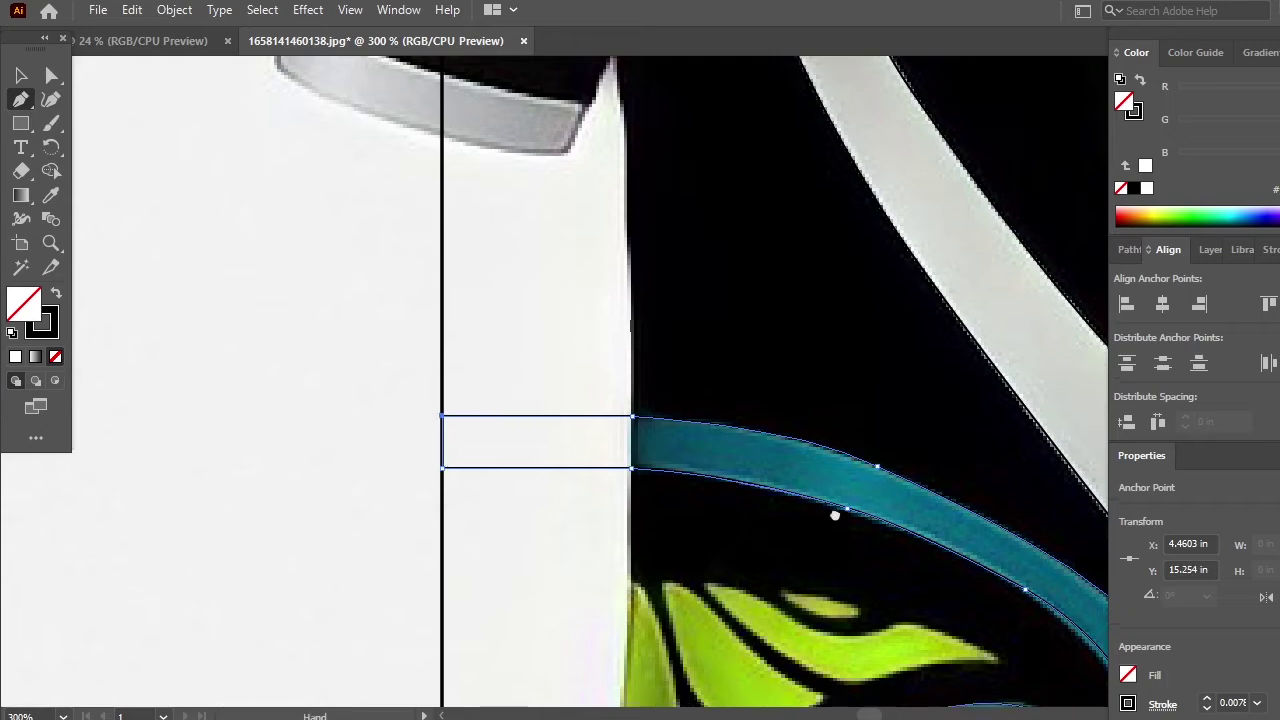
- Outline the small green sliver between the teal wave's two arms as a closed path
drag(912, 646, 595, 296)
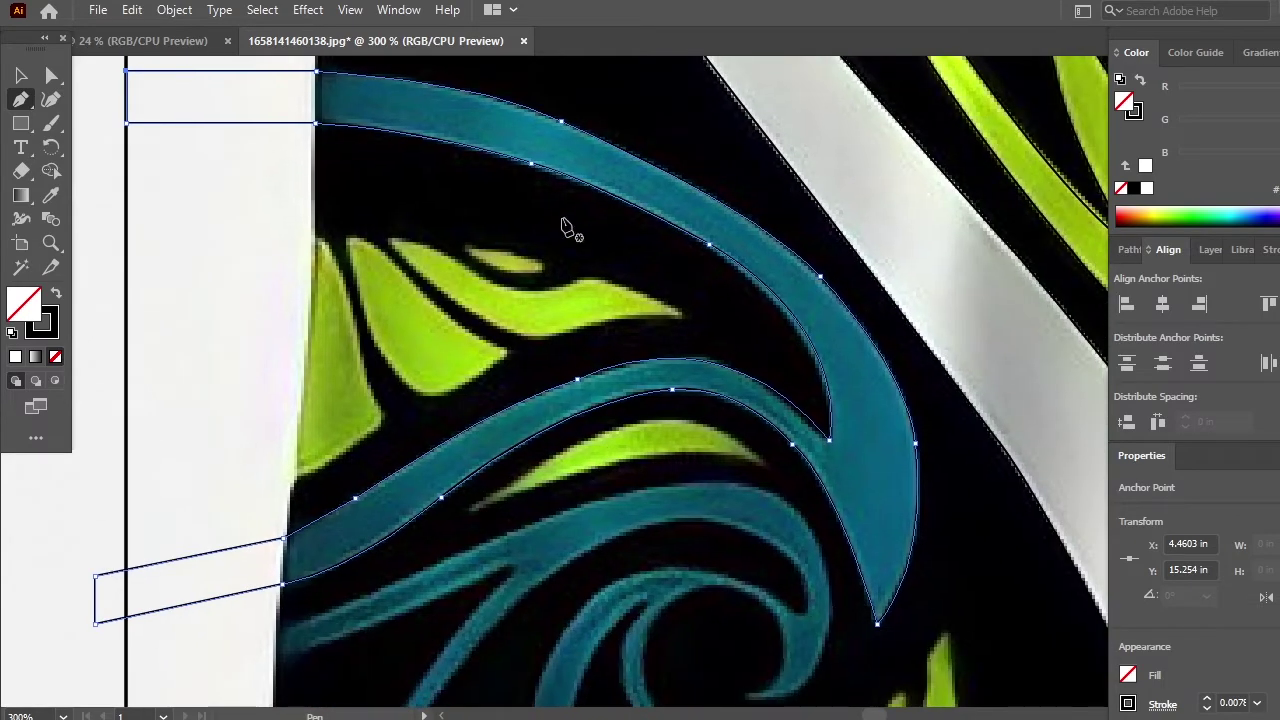
click(466, 249)
drag(530, 254, 560, 285)
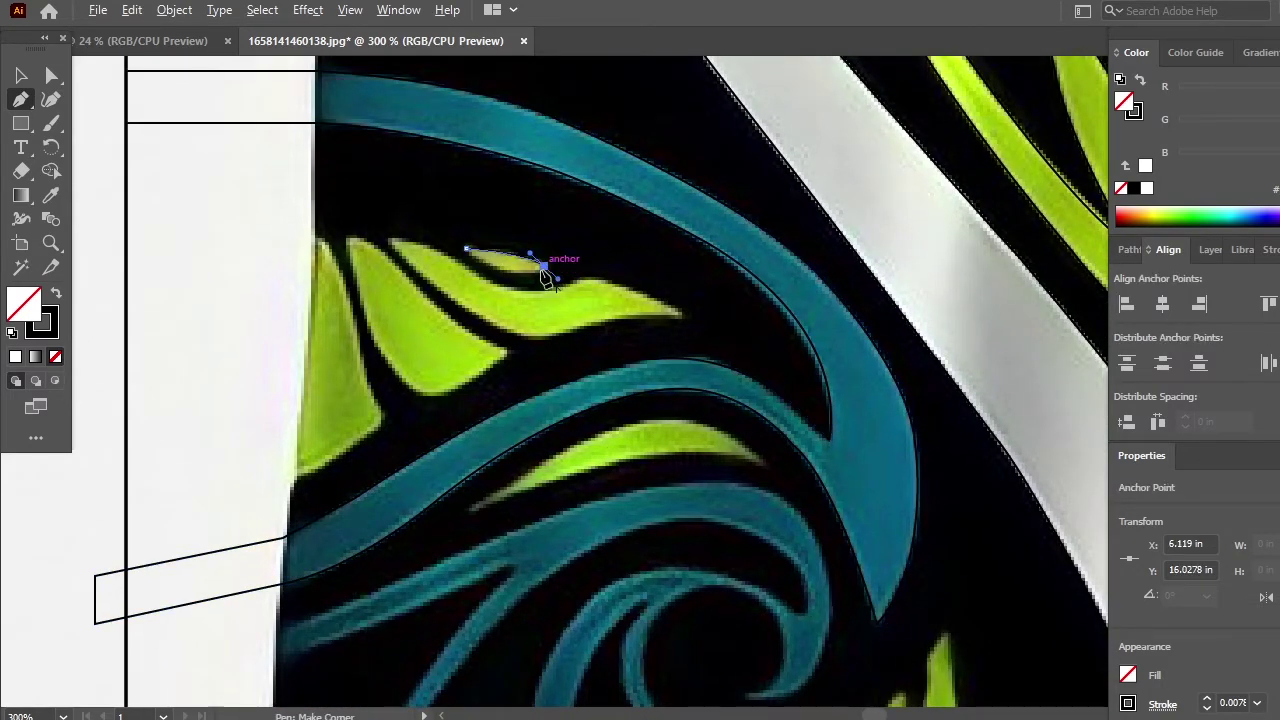
click(543, 266)
drag(425, 214, 425, 214)
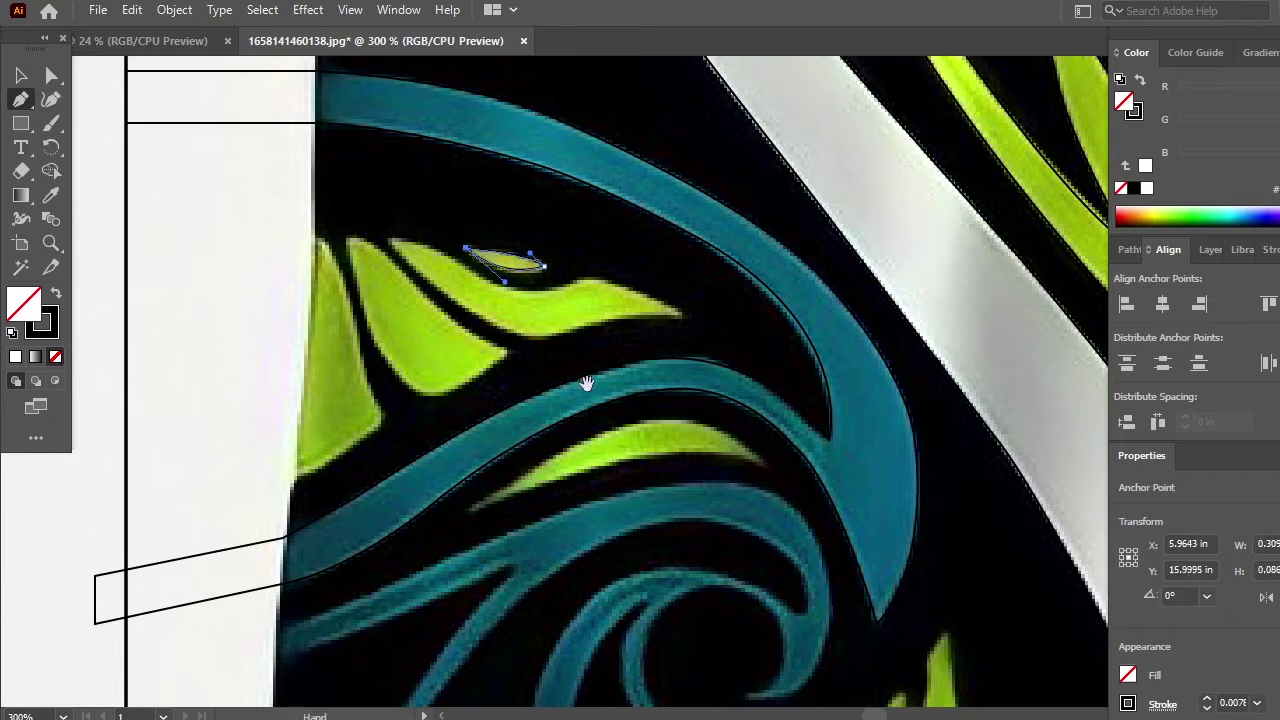
- Trace the wavy top edge of the long green leaf below the sliver, ending in a corner at its right tip
drag(586, 383, 556, 371)
click(355, 235)
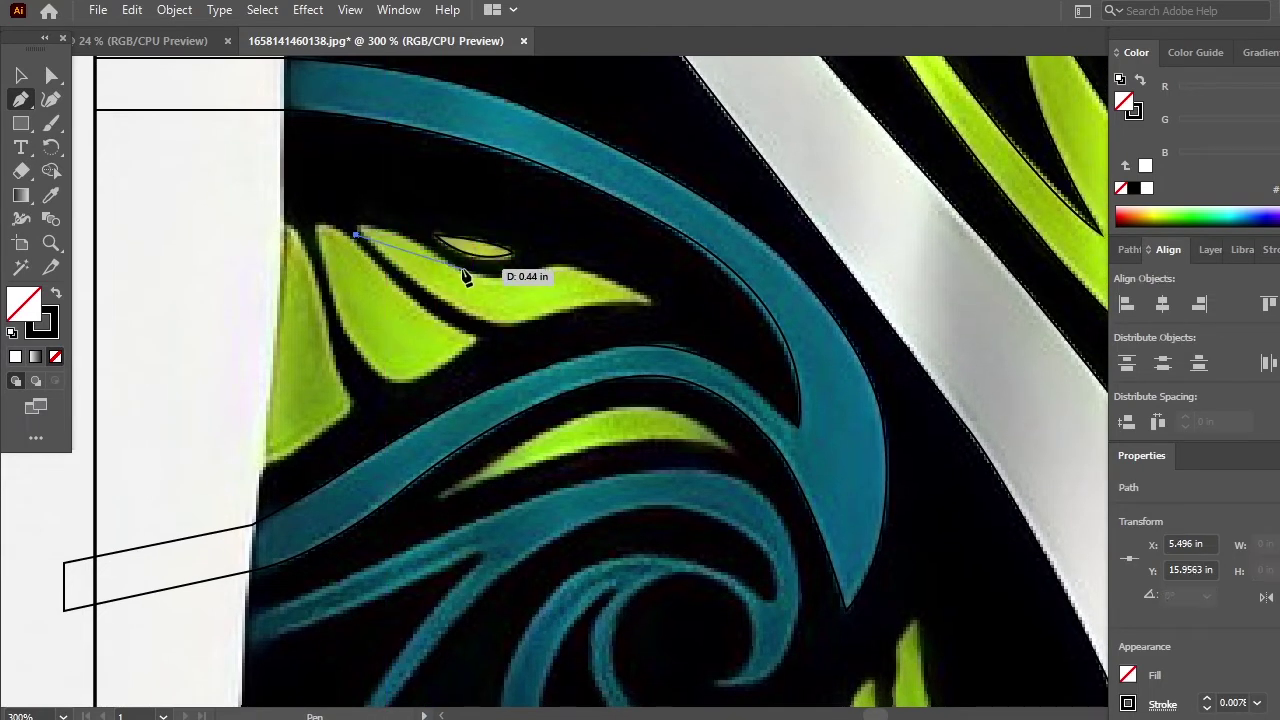
drag(523, 317, 523, 317)
click(462, 269)
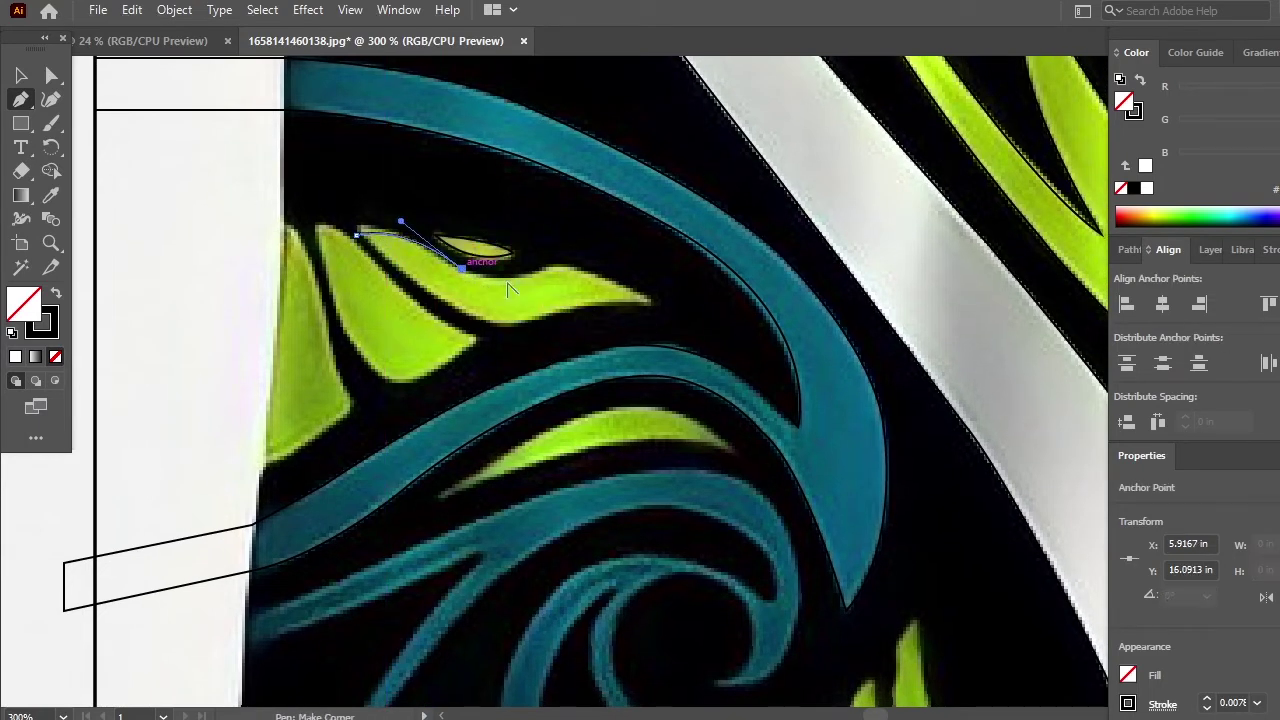
drag(543, 269, 578, 257)
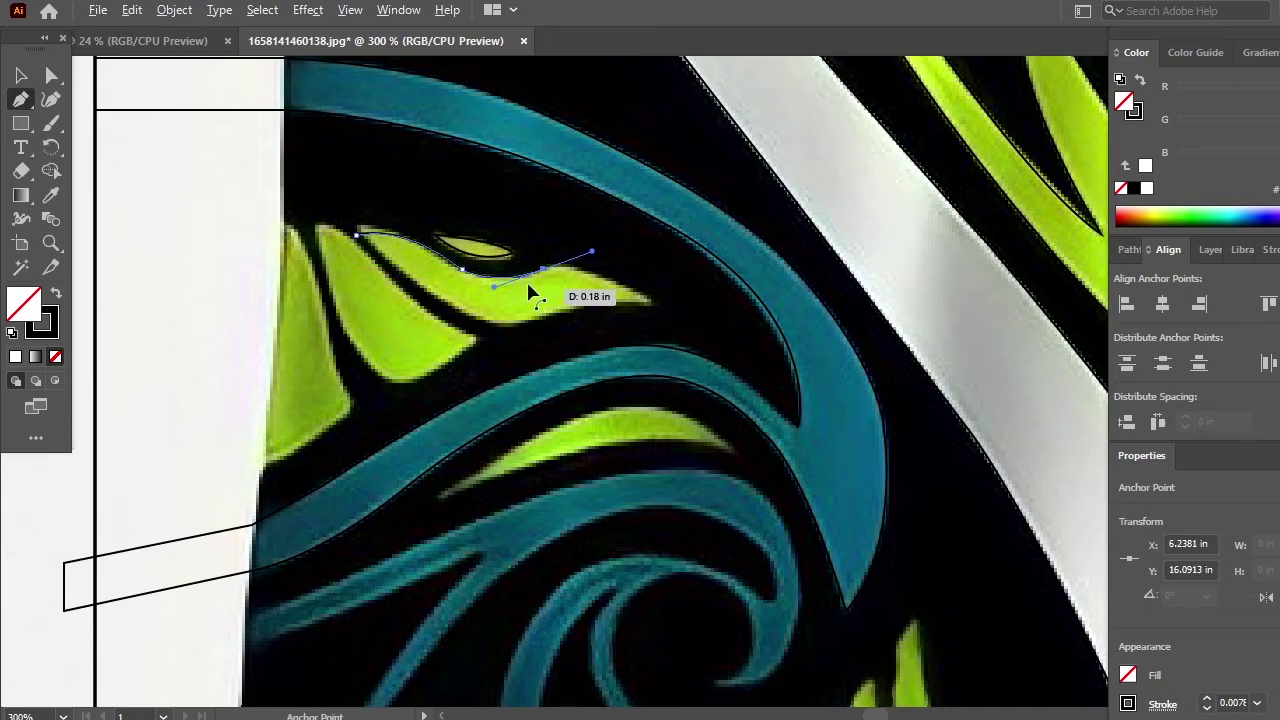
alt+click(543, 269)
drag(606, 329, 652, 339)
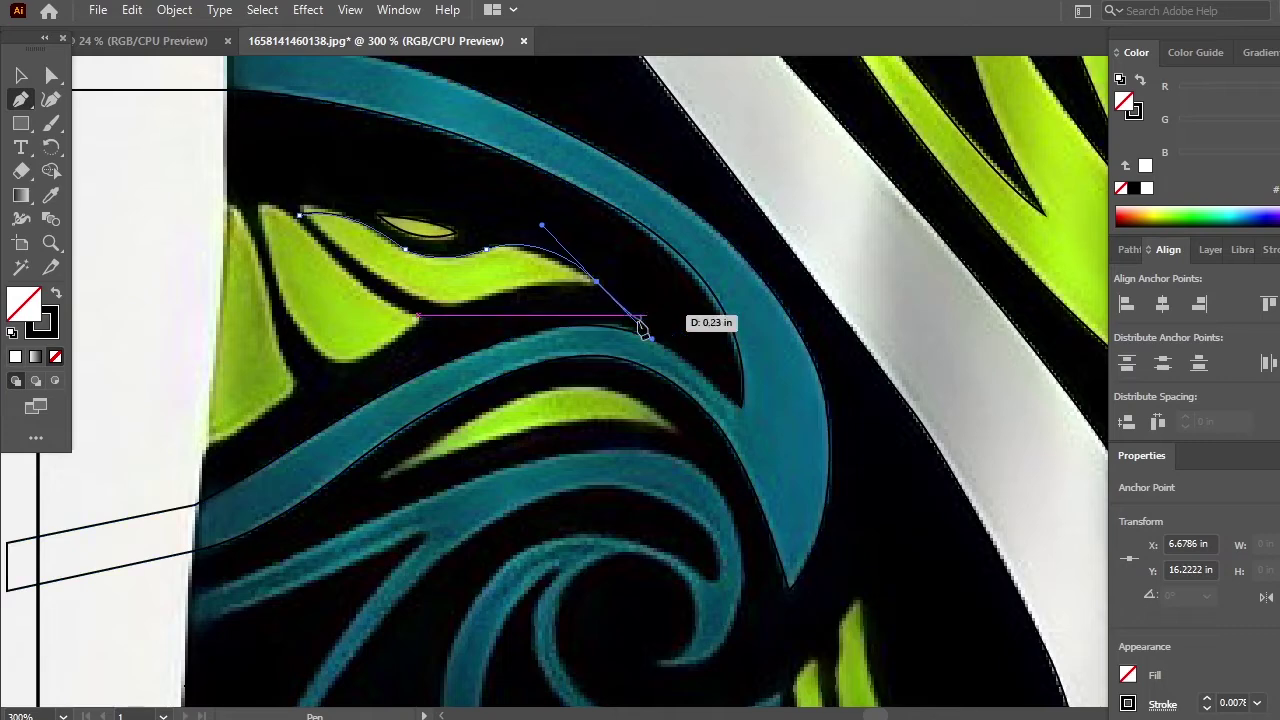
click(598, 282)
- Trace the long green leaf's underside from its right tip back to the start and close the path
drag(526, 309, 652, 318)
click(574, 323)
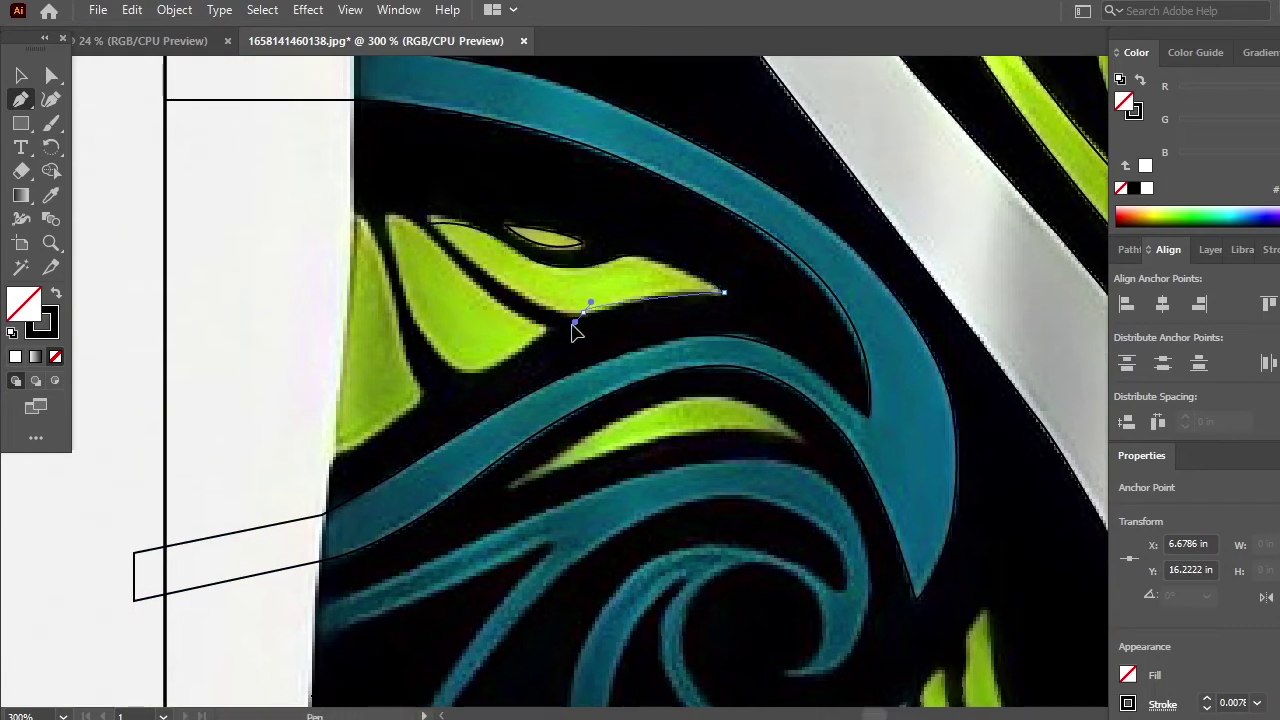
scroll(691, 386, left, 3)
scroll(691, 386, up, 2)
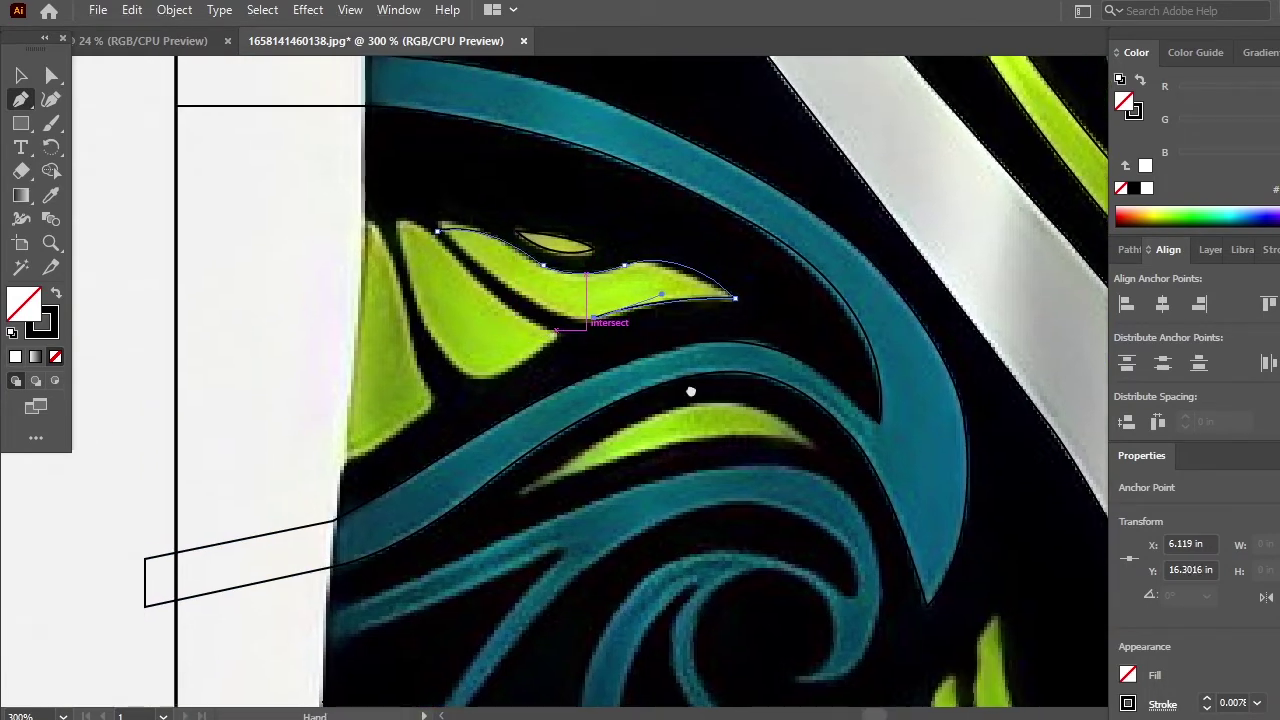
click(541, 279)
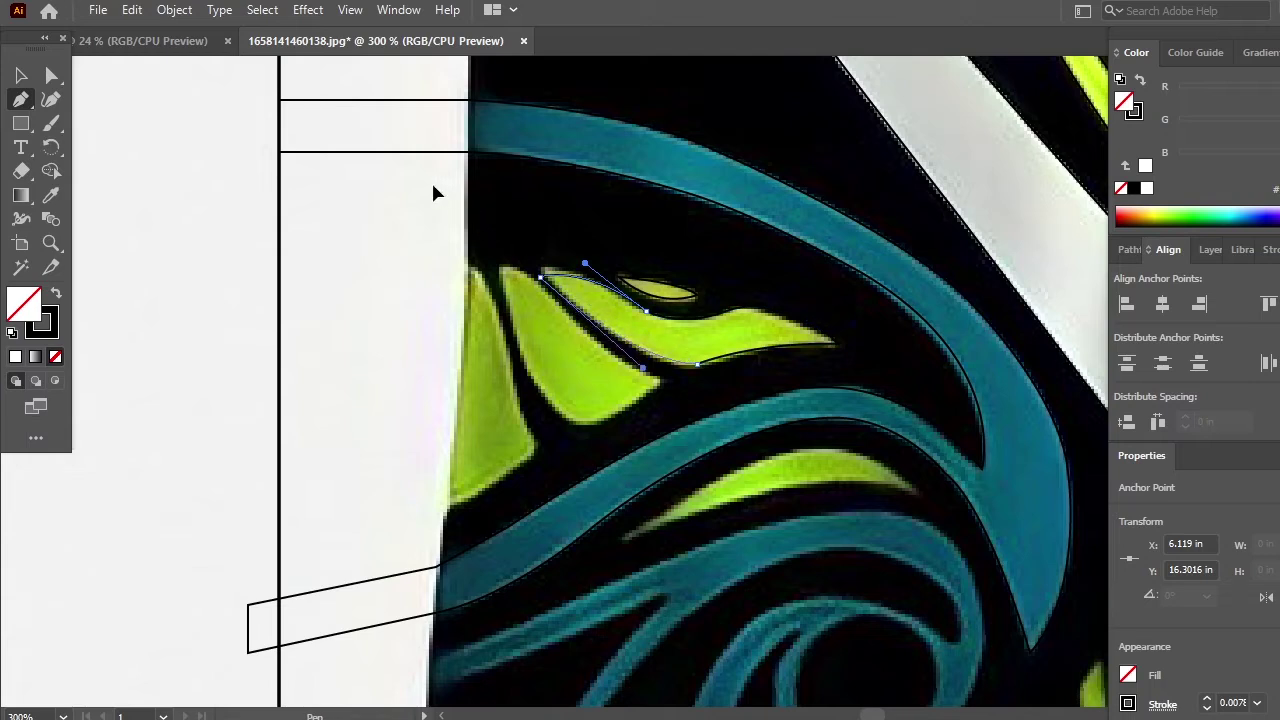
drag(431, 178, 429, 177)
- Trace the upper edge of the neighbouring triangular green leaf down to a corner at its right tip
drag(626, 426, 698, 398)
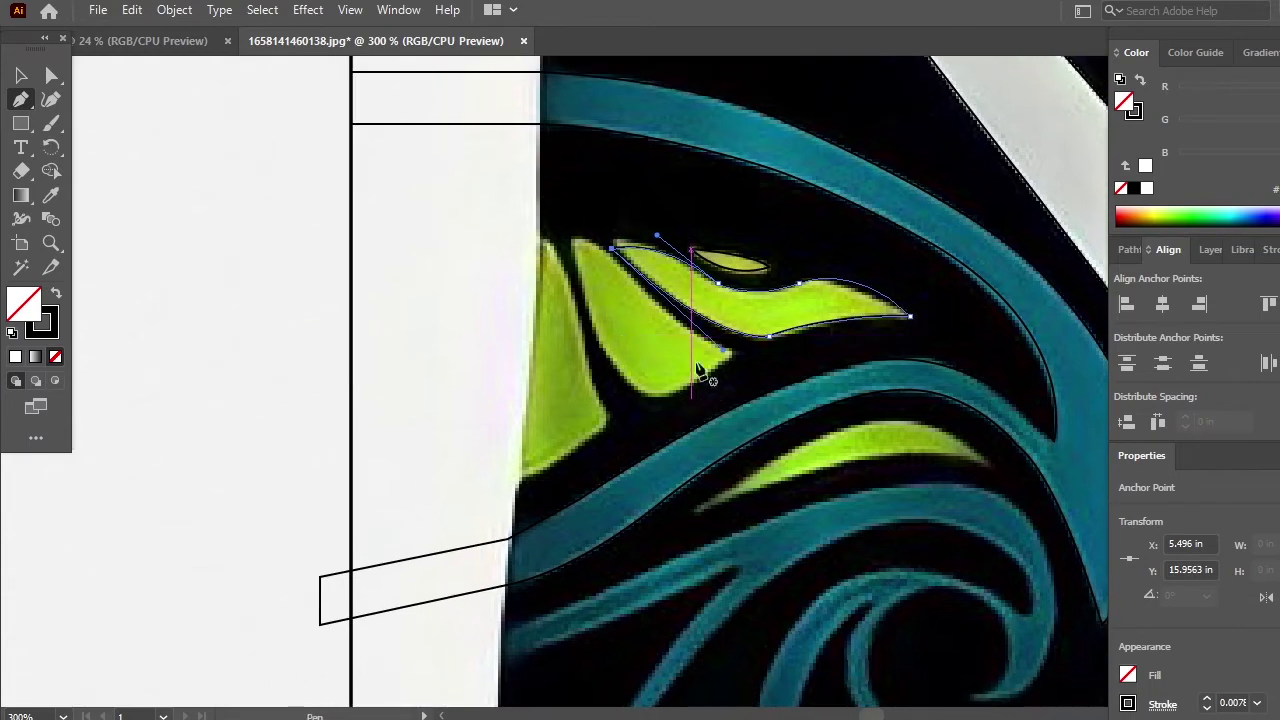
click(569, 243)
key(ctrl+z)
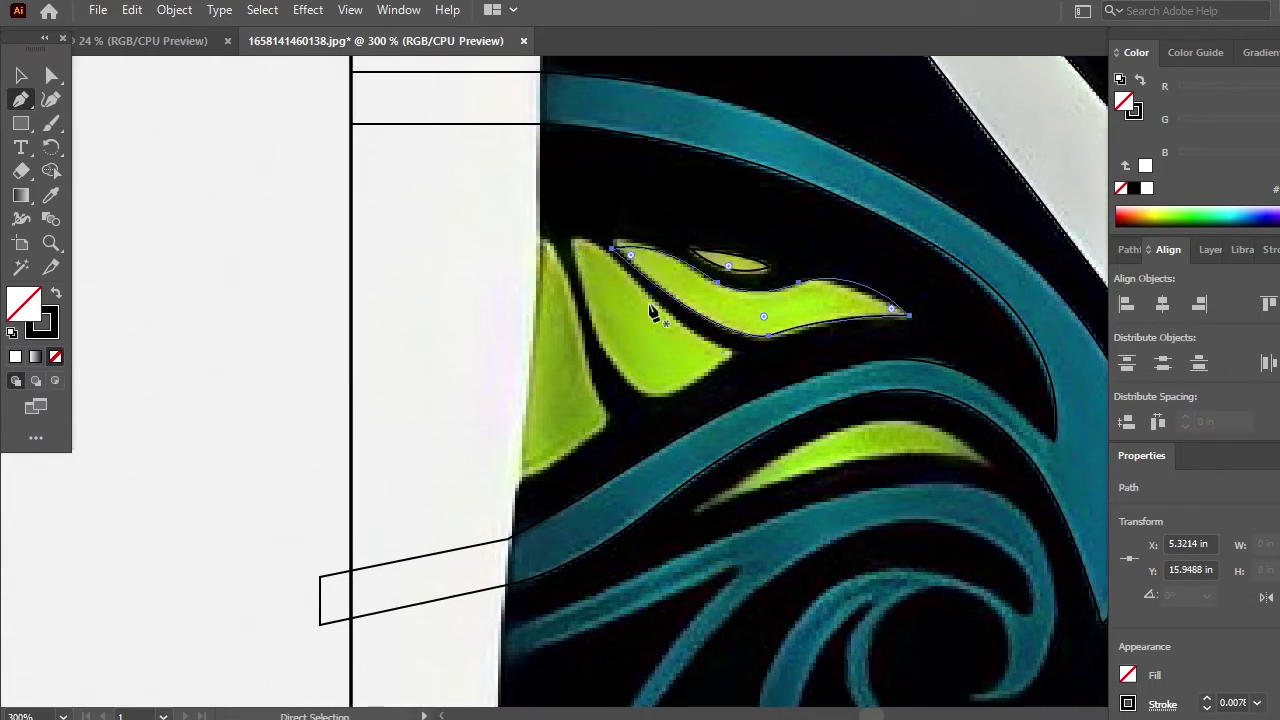
drag(570, 240, 551, 360)
drag(637, 341, 675, 352)
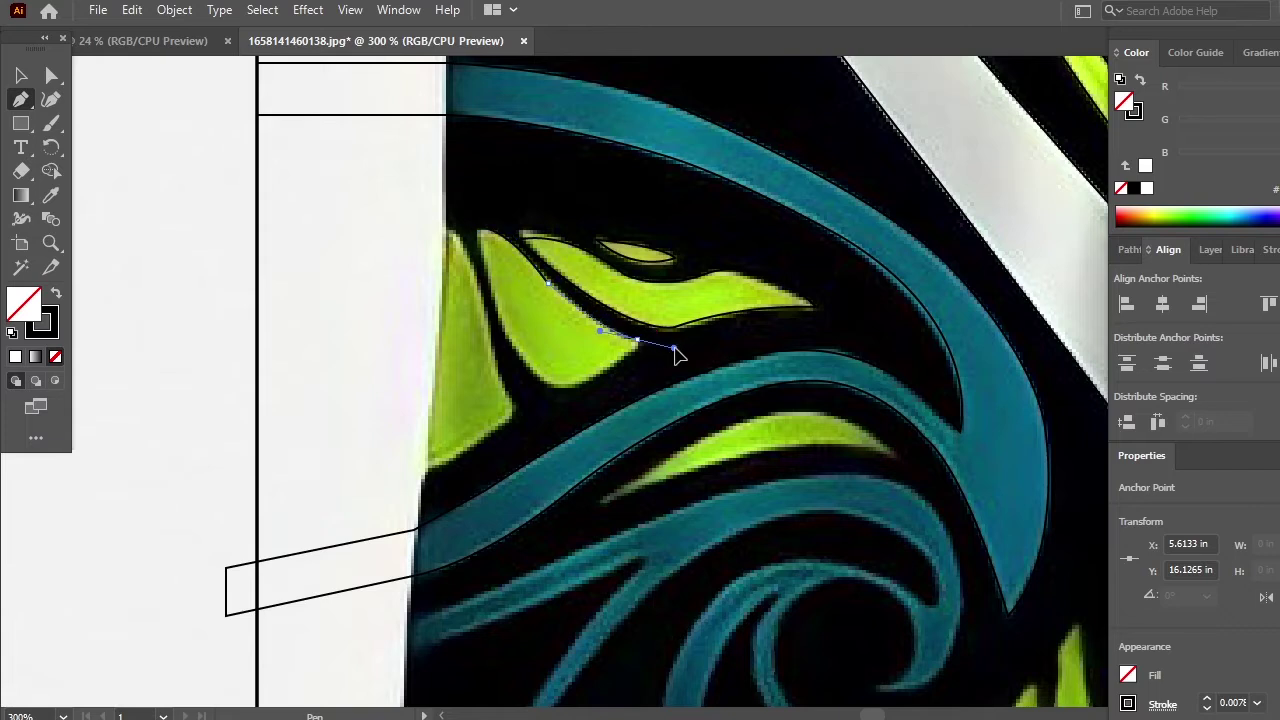
click(636, 339)
- Trace the triangular leaf's rounded bottom and left edge up to its top point and close the path
drag(604, 379, 760, 467)
click(690, 393)
drag(693, 390, 678, 343)
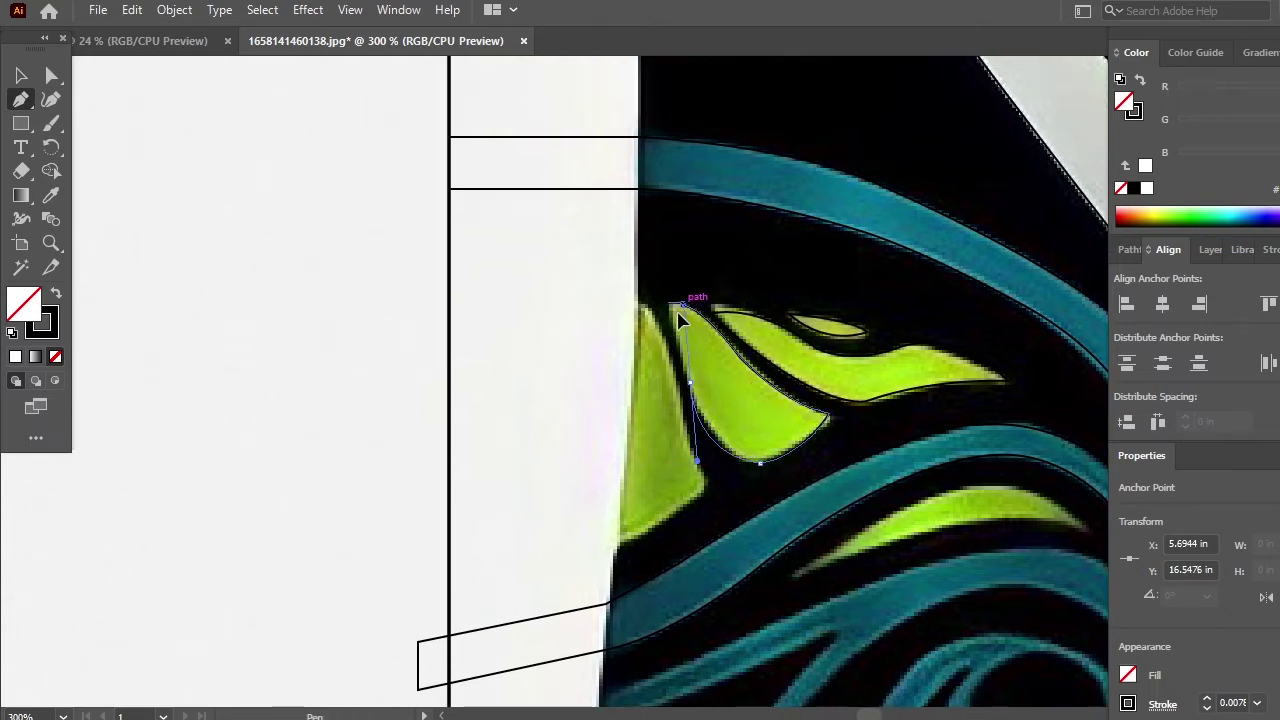
click(691, 383)
drag(668, 302, 656, 283)
- Start the leftmost green leaf's outline outside the jersey and trace its right edge down to the lower corner
drag(694, 417, 775, 412)
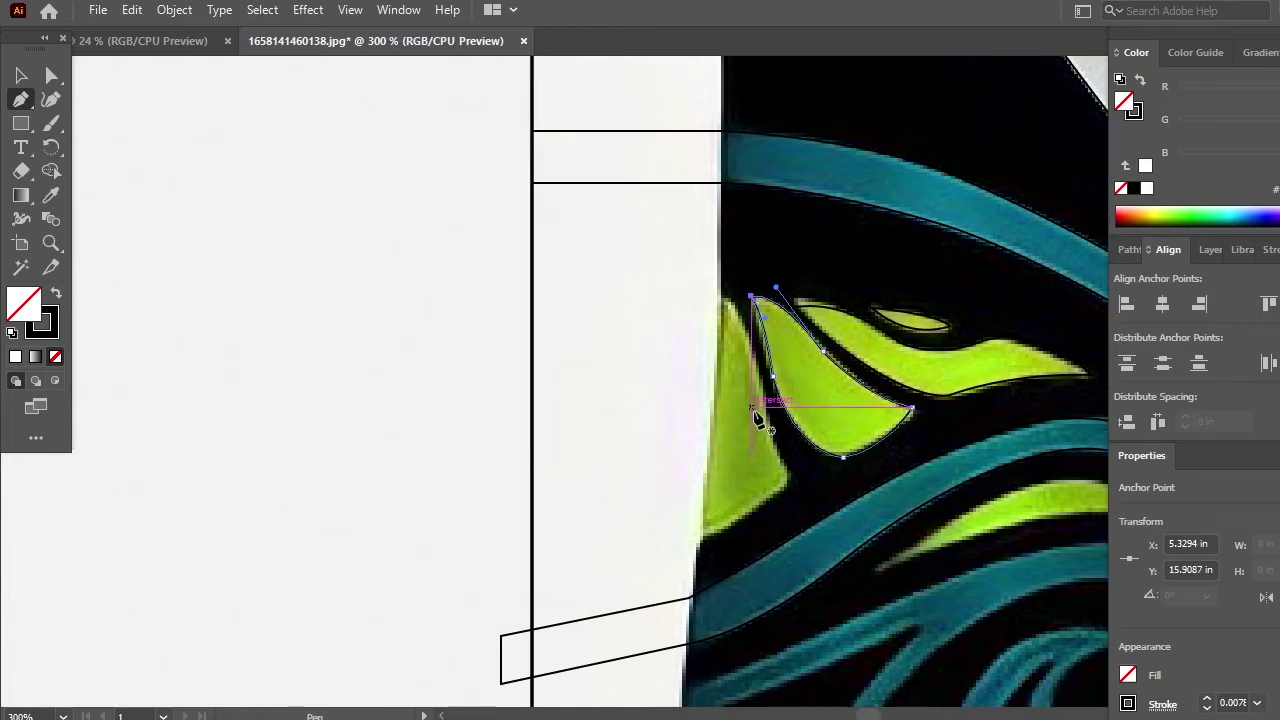
click(501, 172)
drag(719, 296, 755, 475)
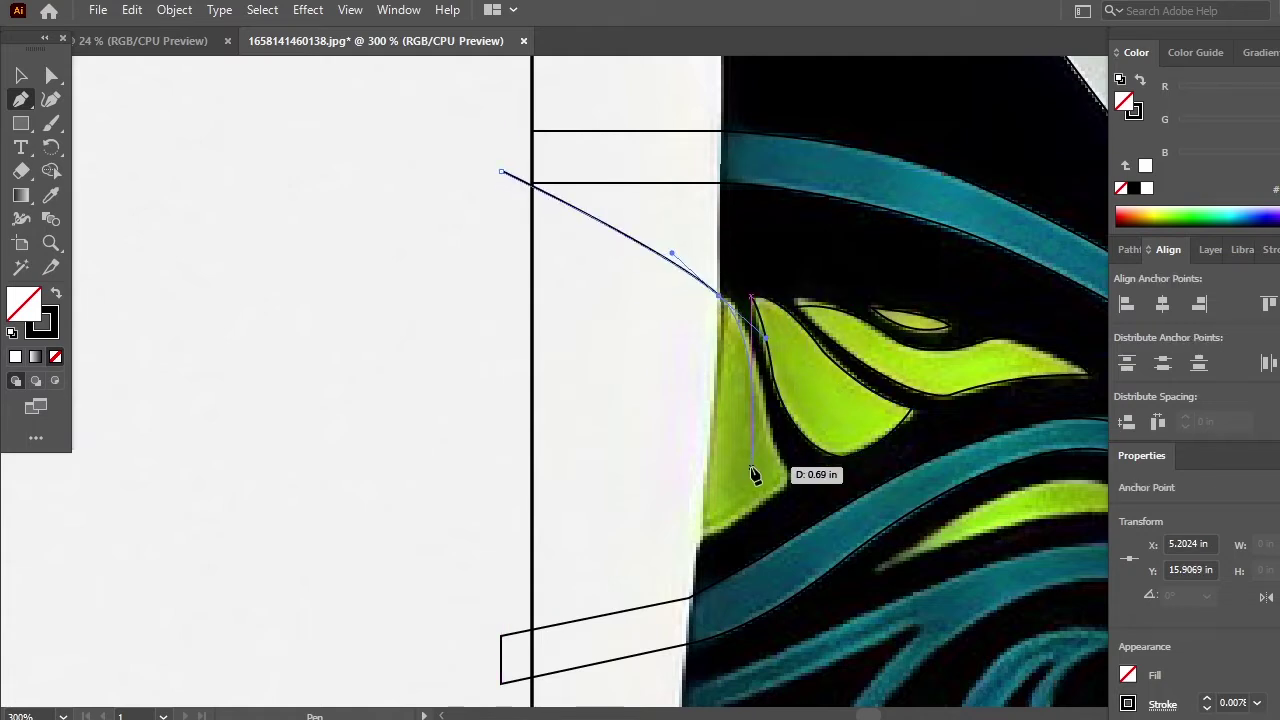
click(719, 296)
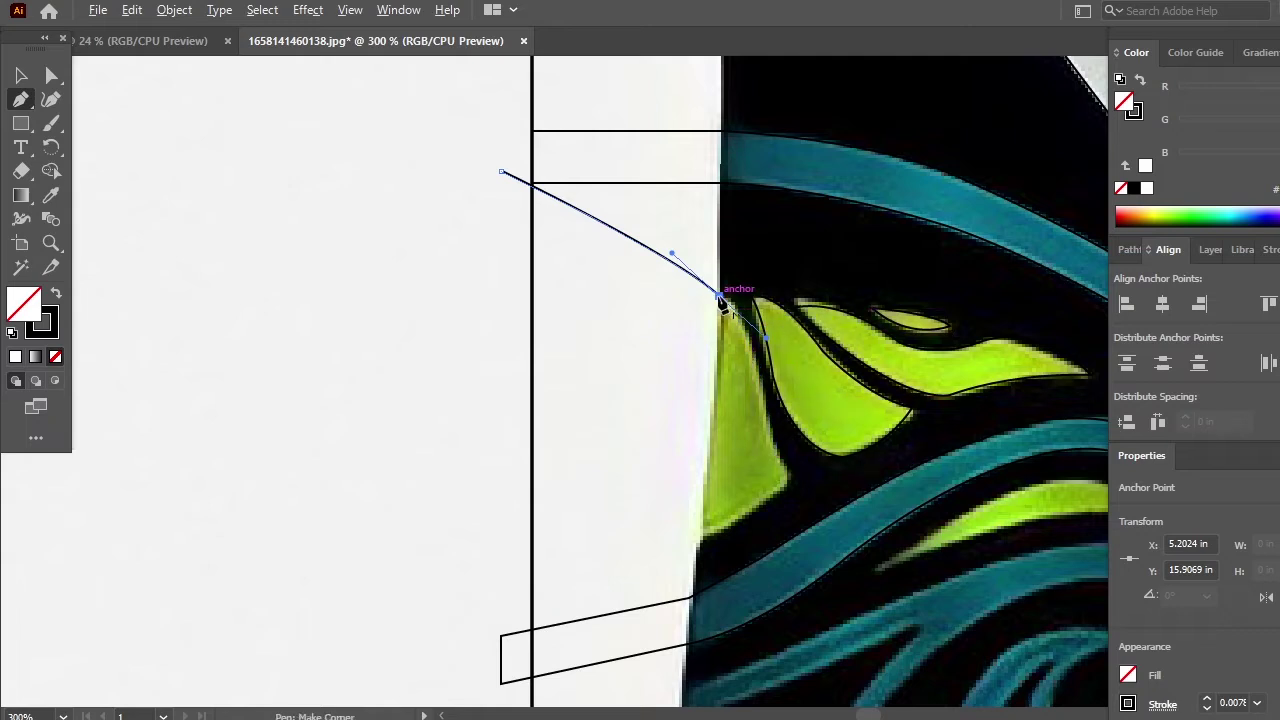
click(775, 445)
drag(782, 508, 773, 420)
- Trace the leftmost leaf's bottom edge, extend it past the jersey's left side and close the outline
drag(774, 516, 869, 432)
click(761, 413)
drag(784, 439, 757, 458)
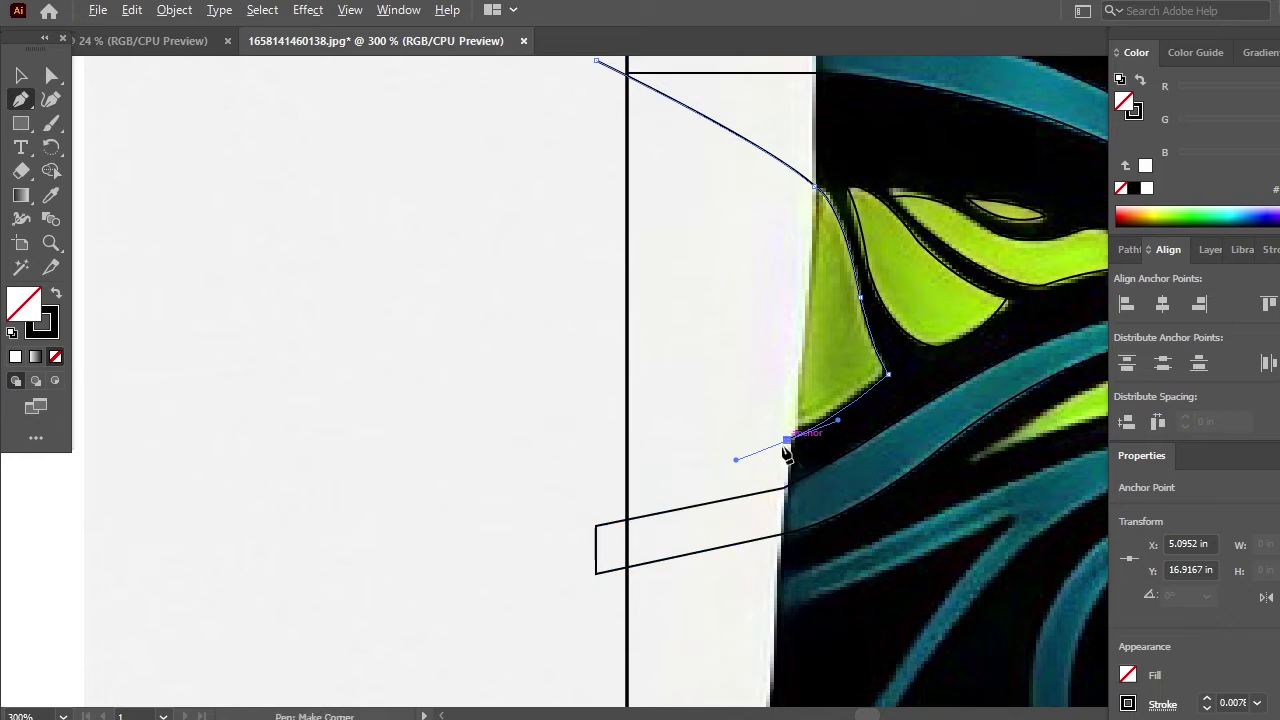
drag(663, 478, 777, 487)
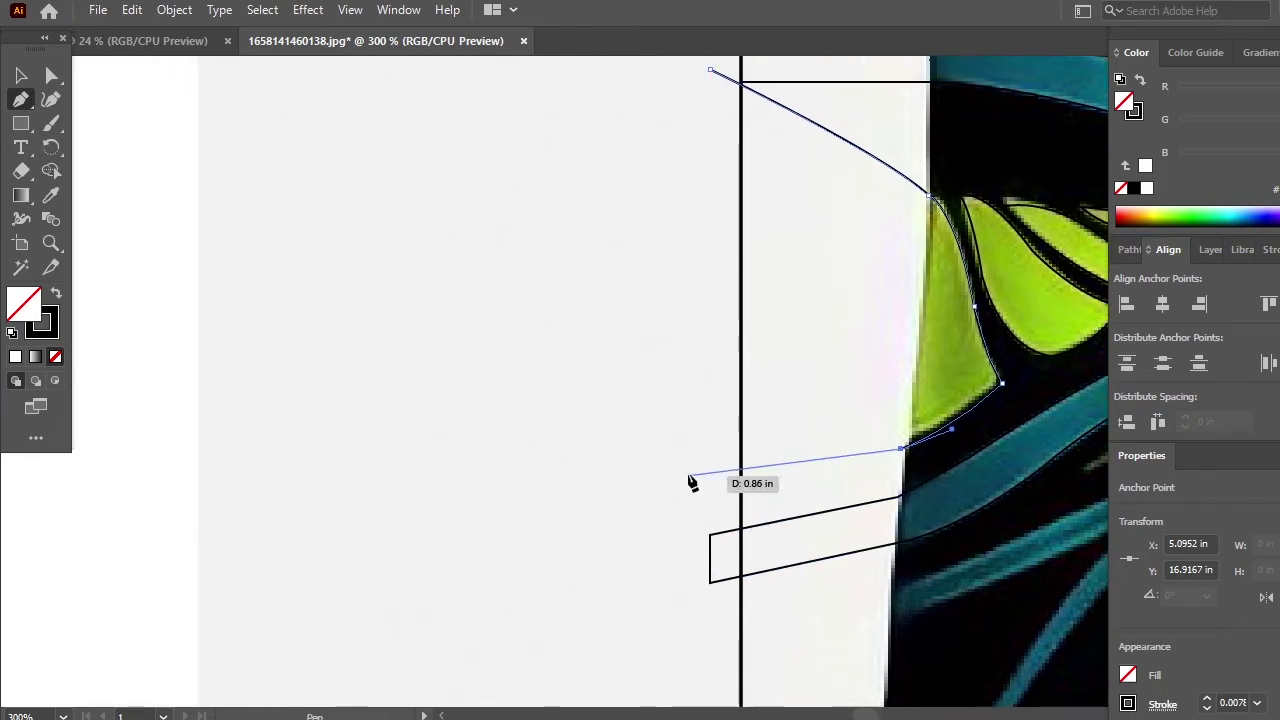
click(698, 473)
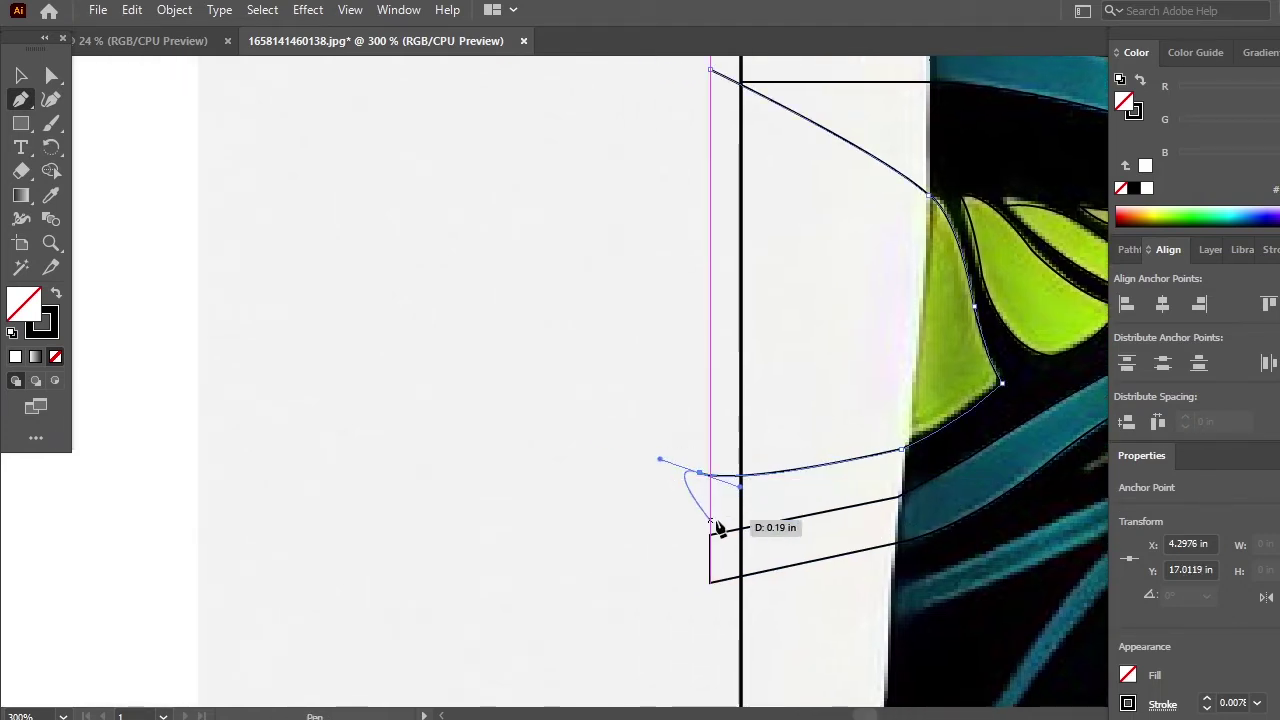
click(700, 473)
drag(701, 447, 680, 601)
click(689, 223)
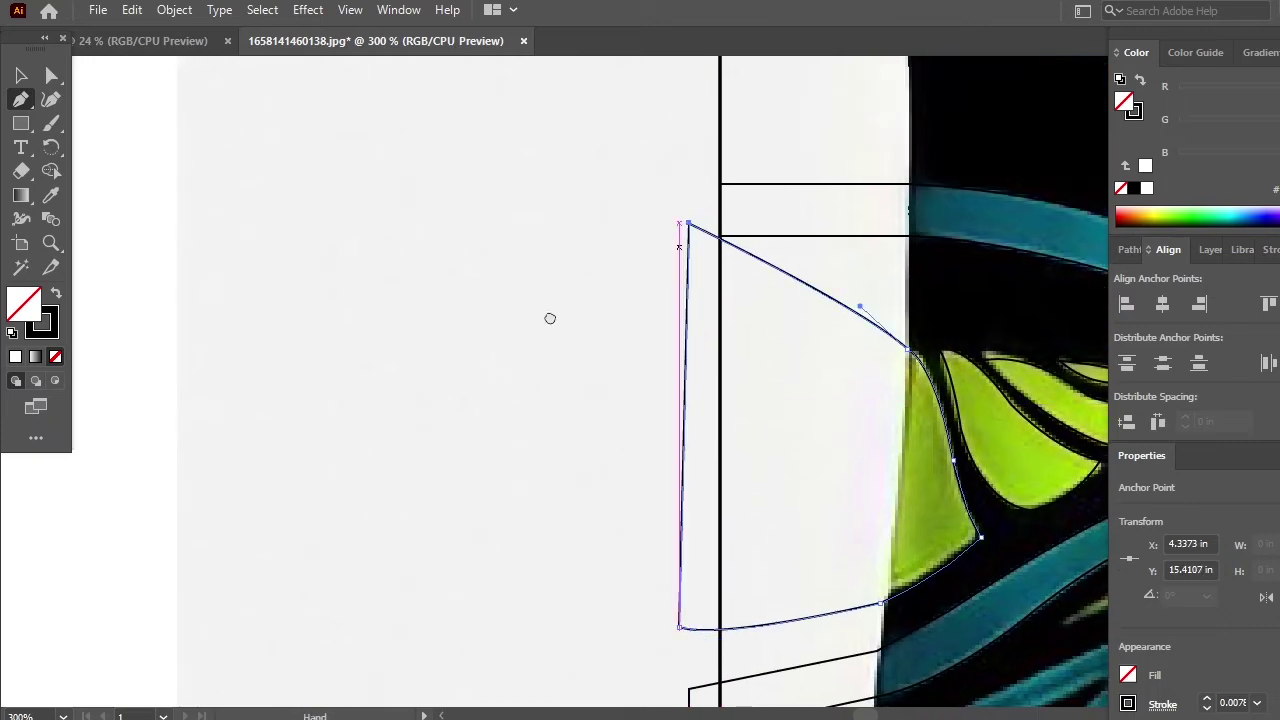
- Start the lower teal swirl's outline outside the jersey and trace its upper edge to below the green crescent
drag(549, 317, 335, 146)
drag(808, 500, 553, 249)
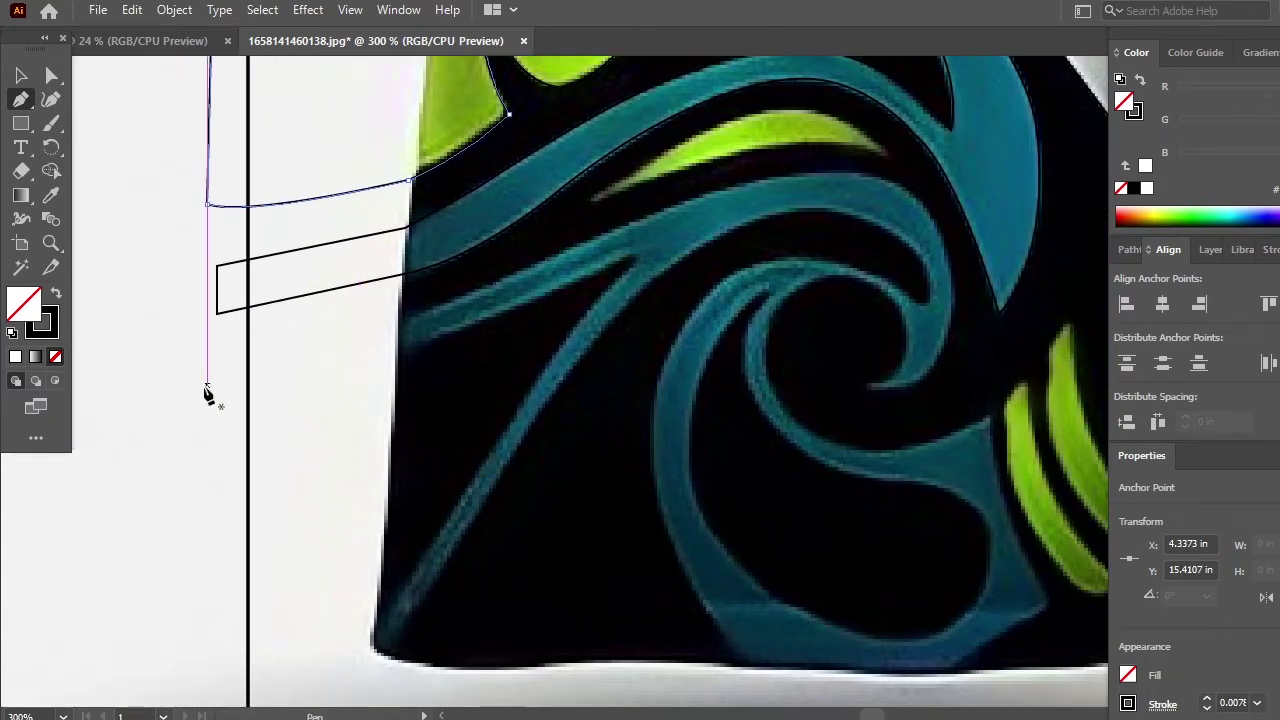
click(207, 401)
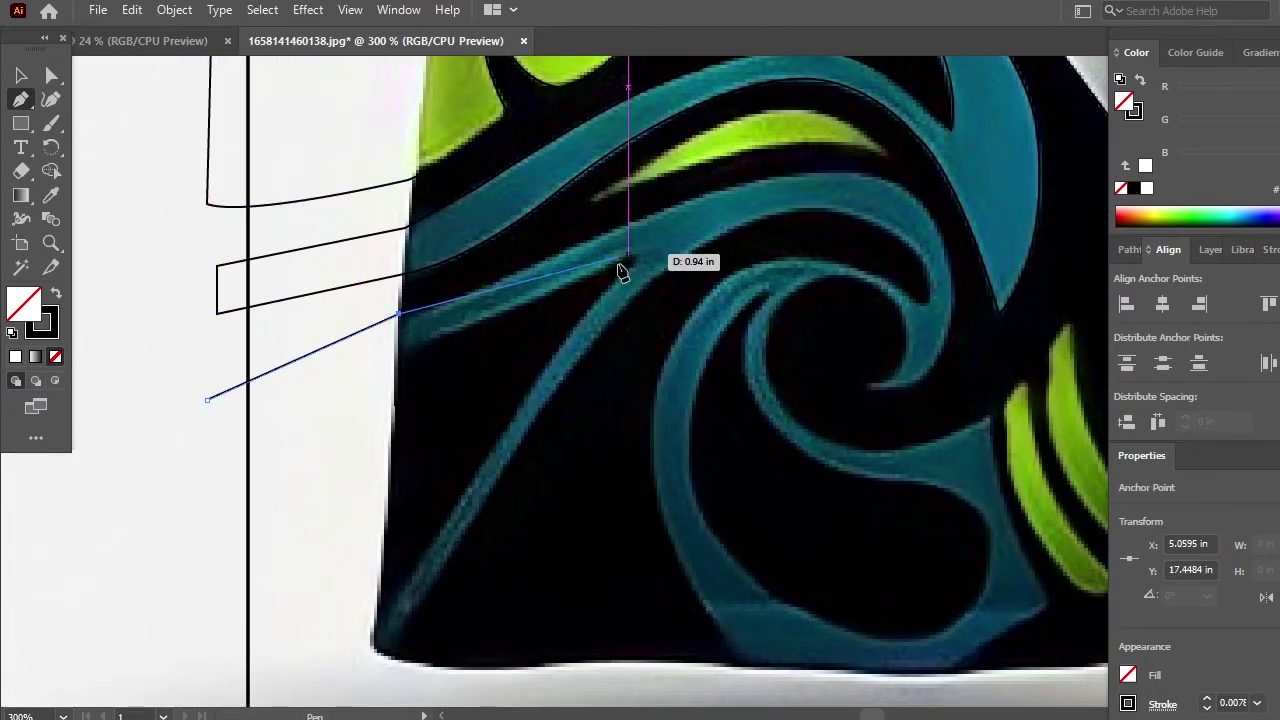
click(398, 314)
drag(761, 267, 651, 357)
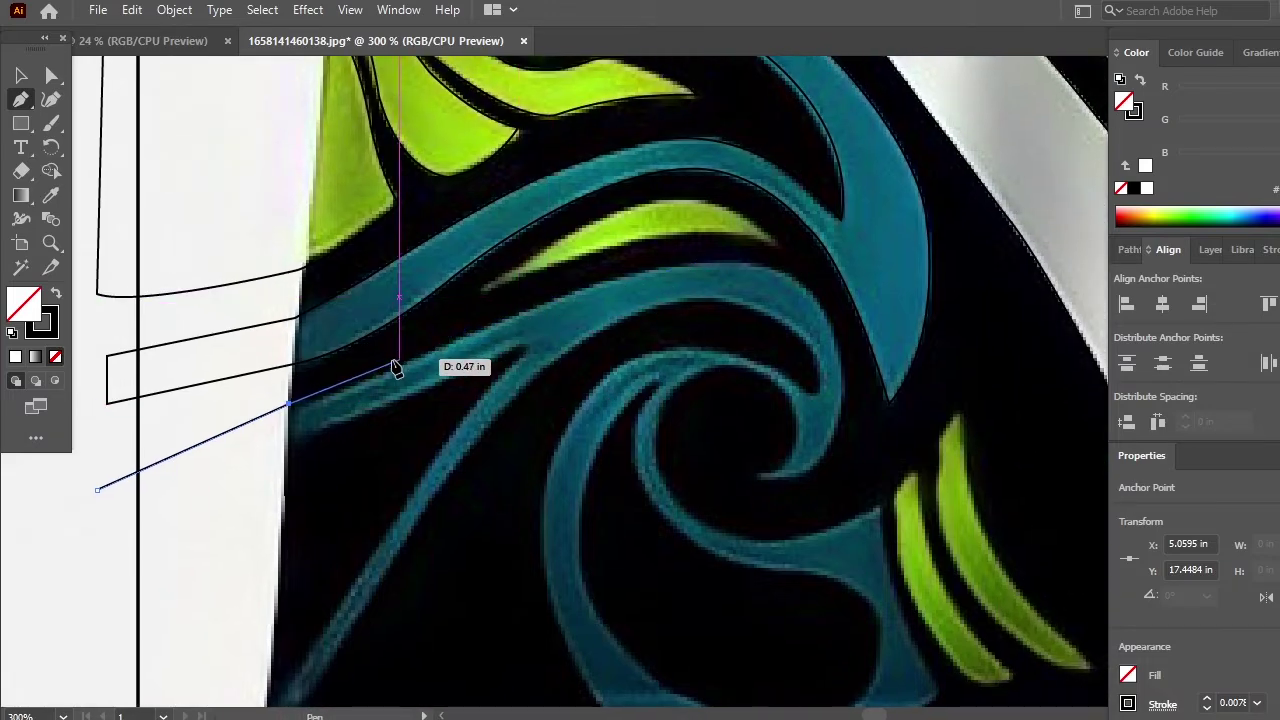
click(400, 362)
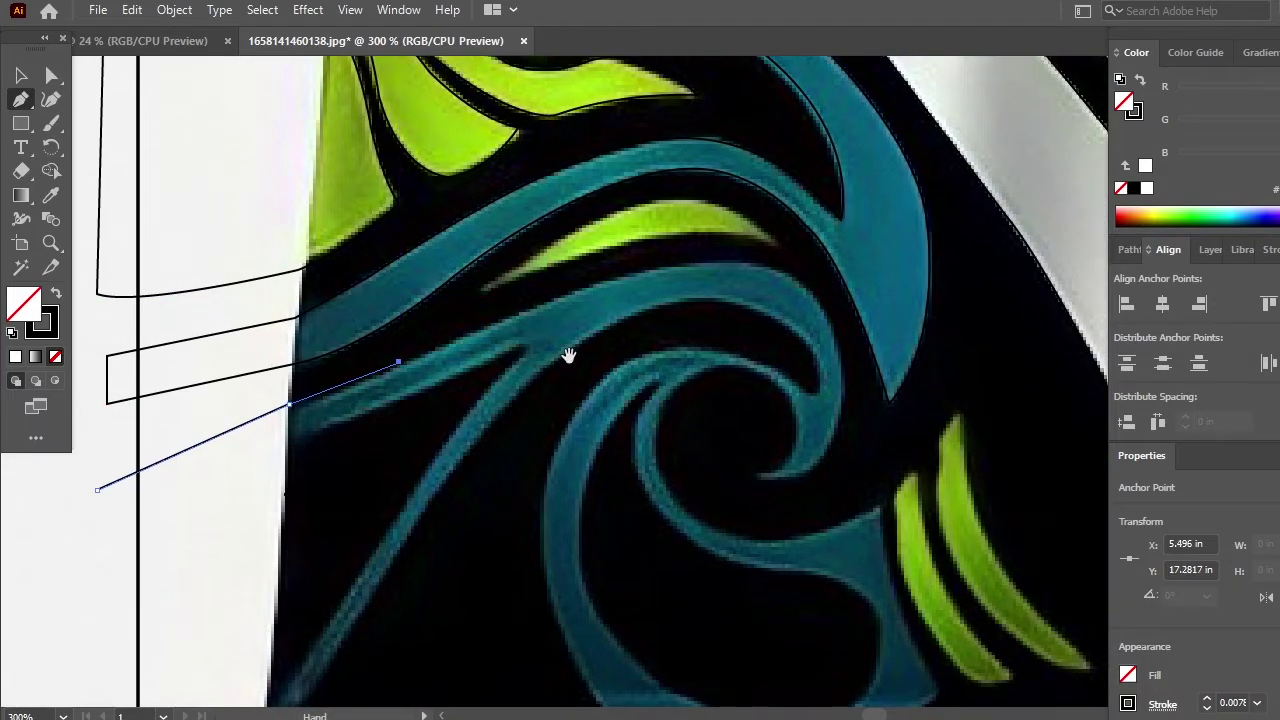
drag(569, 354, 453, 415)
drag(523, 332, 436, 254)
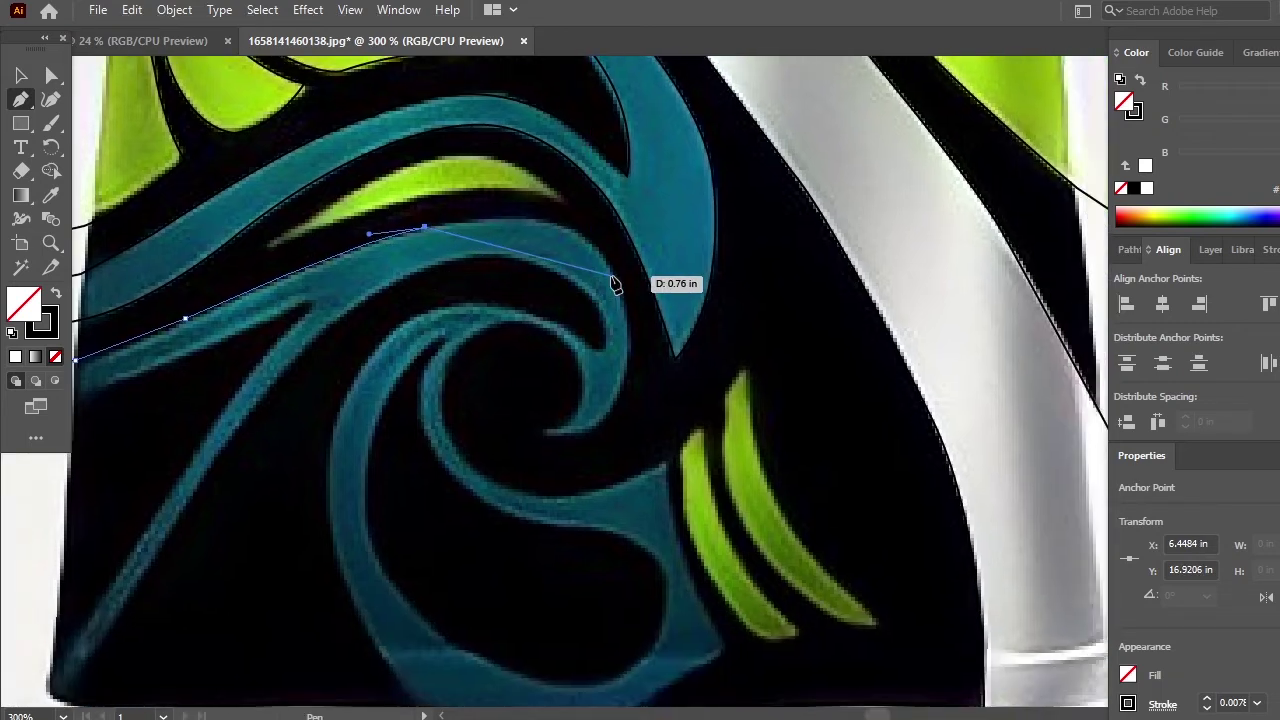
- Continue the teal swirl's outer edge around its right bend and down to the curl's pointed inner tip
drag(612, 275, 619, 328)
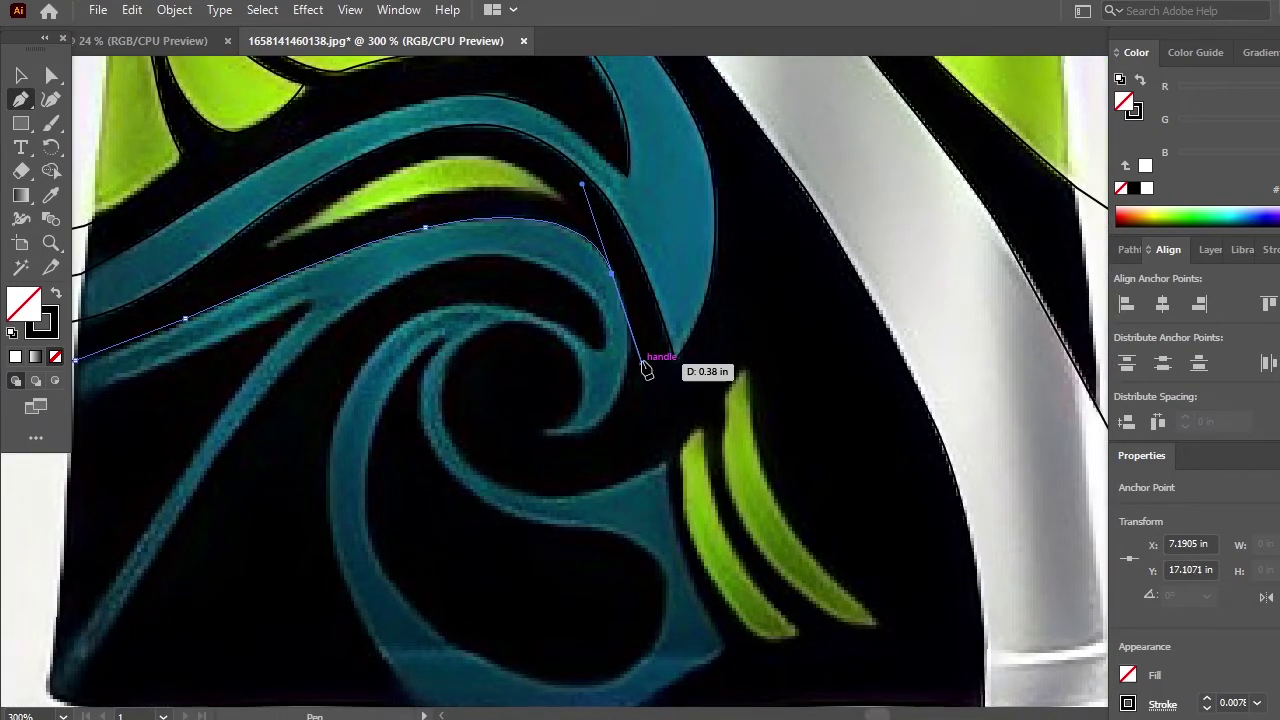
click(613, 275)
drag(651, 391, 634, 308)
click(641, 352)
scroll(654, 394, up, 1)
key(ctrl+z)
click(669, 412)
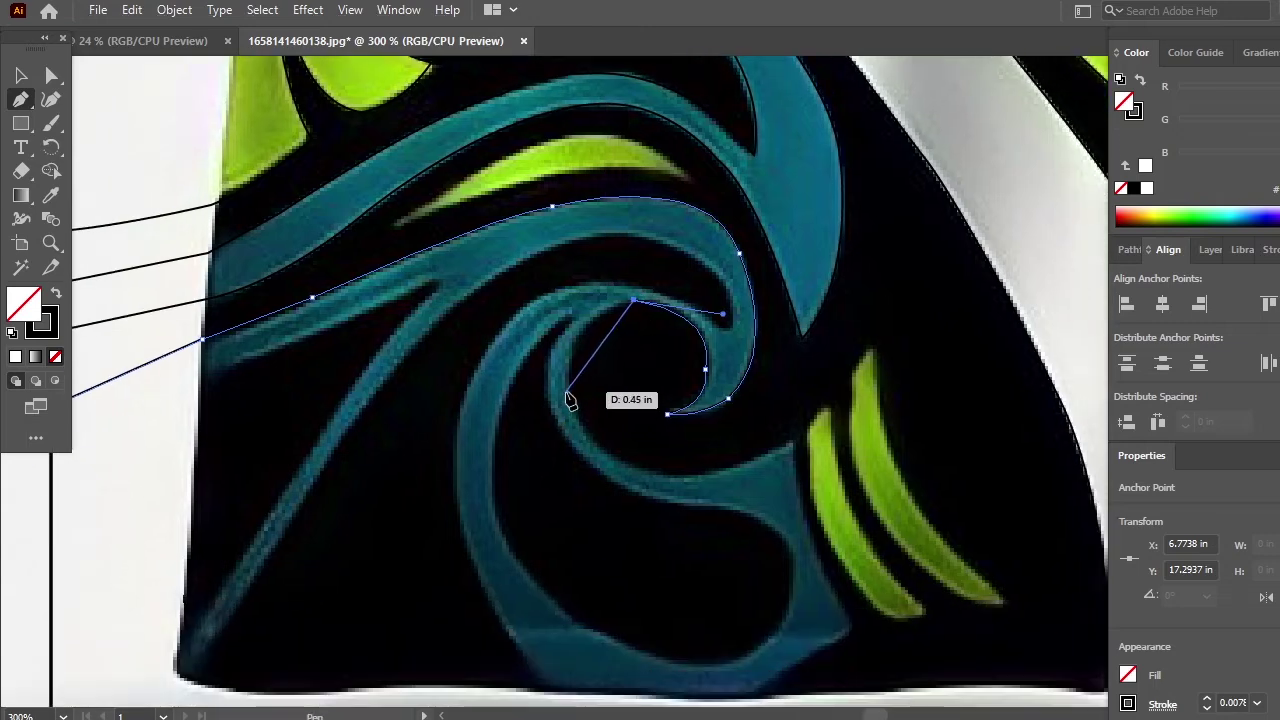
- Trace the teal swirl's round inner edge down its left side and along the bottom to the tip of the right-hand hook
drag(568, 387, 568, 411)
drag(573, 463, 574, 463)
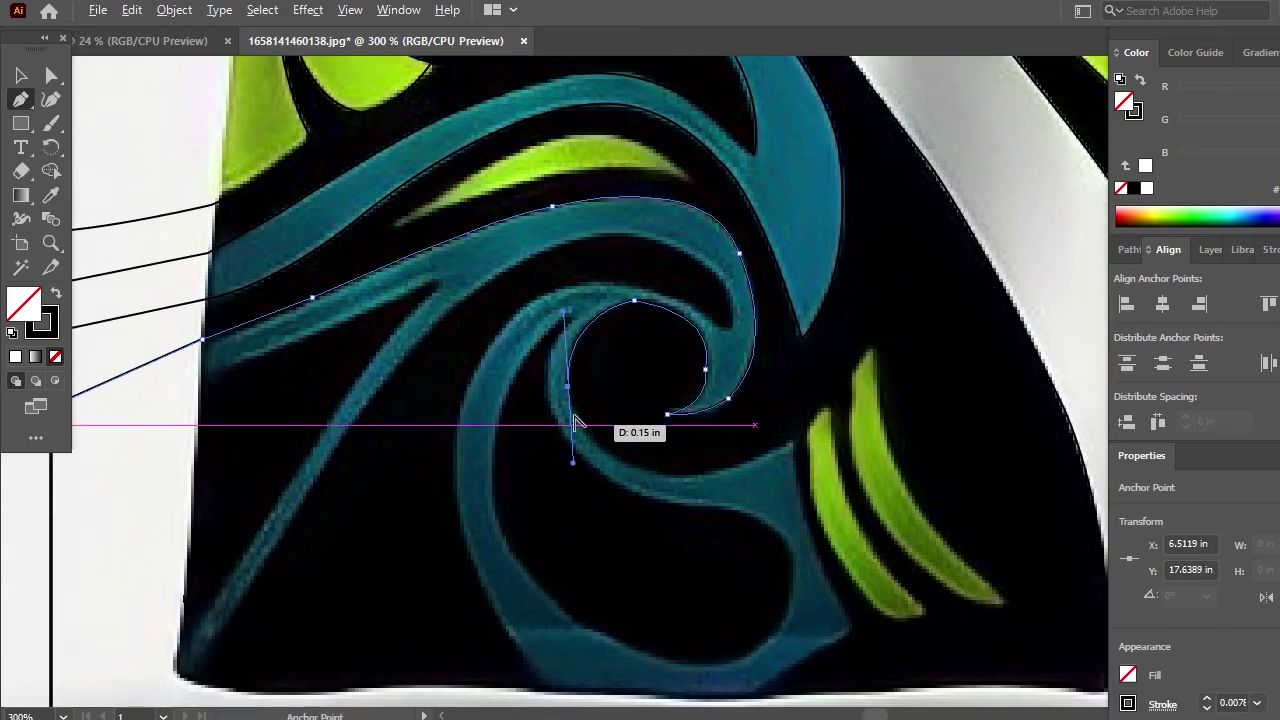
click(568, 387)
drag(667, 500, 583, 418)
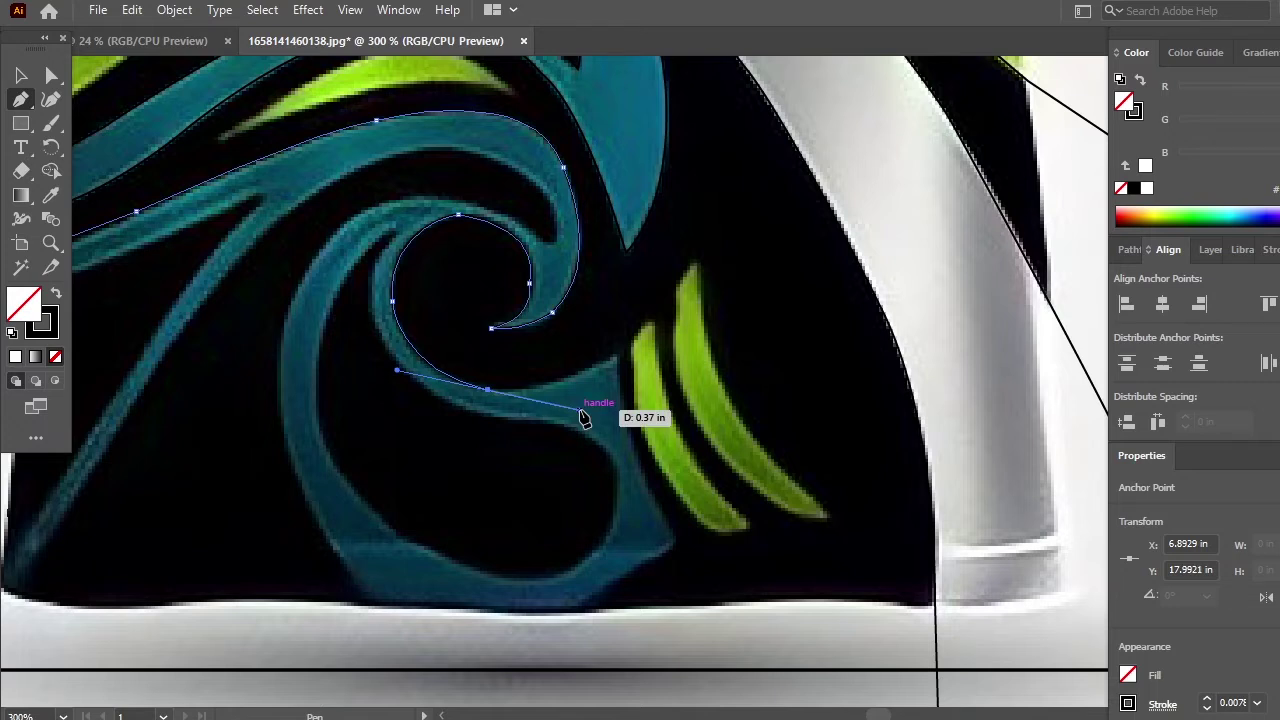
click(487, 389)
drag(666, 492, 580, 507)
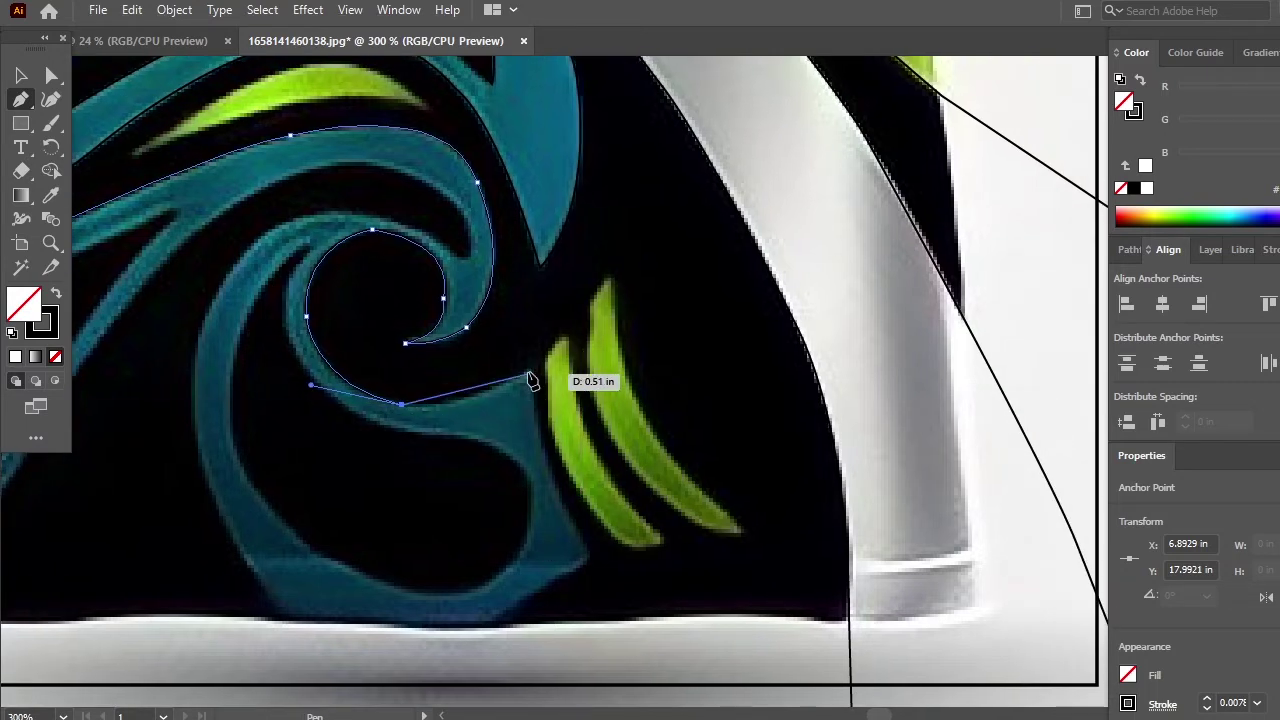
drag(528, 374, 580, 352)
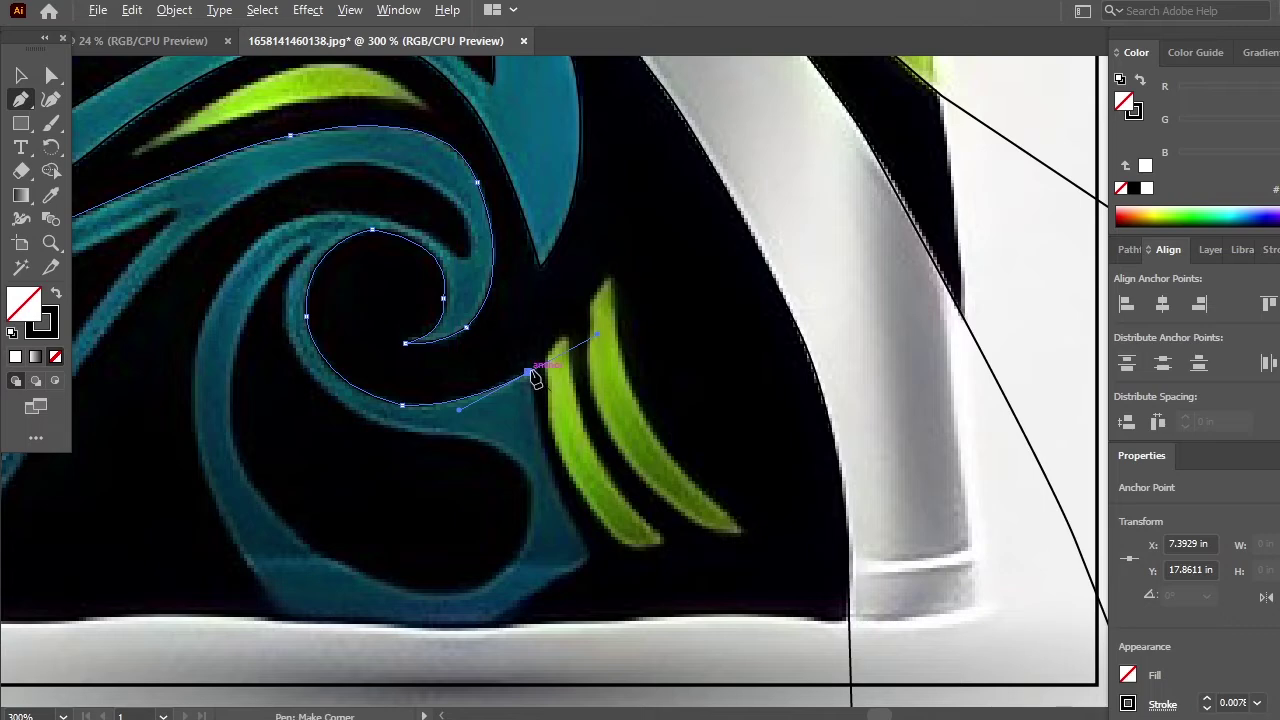
click(528, 372)
- Trace the hook's right edge to its lower corner and carry the outline in a curve below the jersey's hem
drag(573, 489, 597, 335)
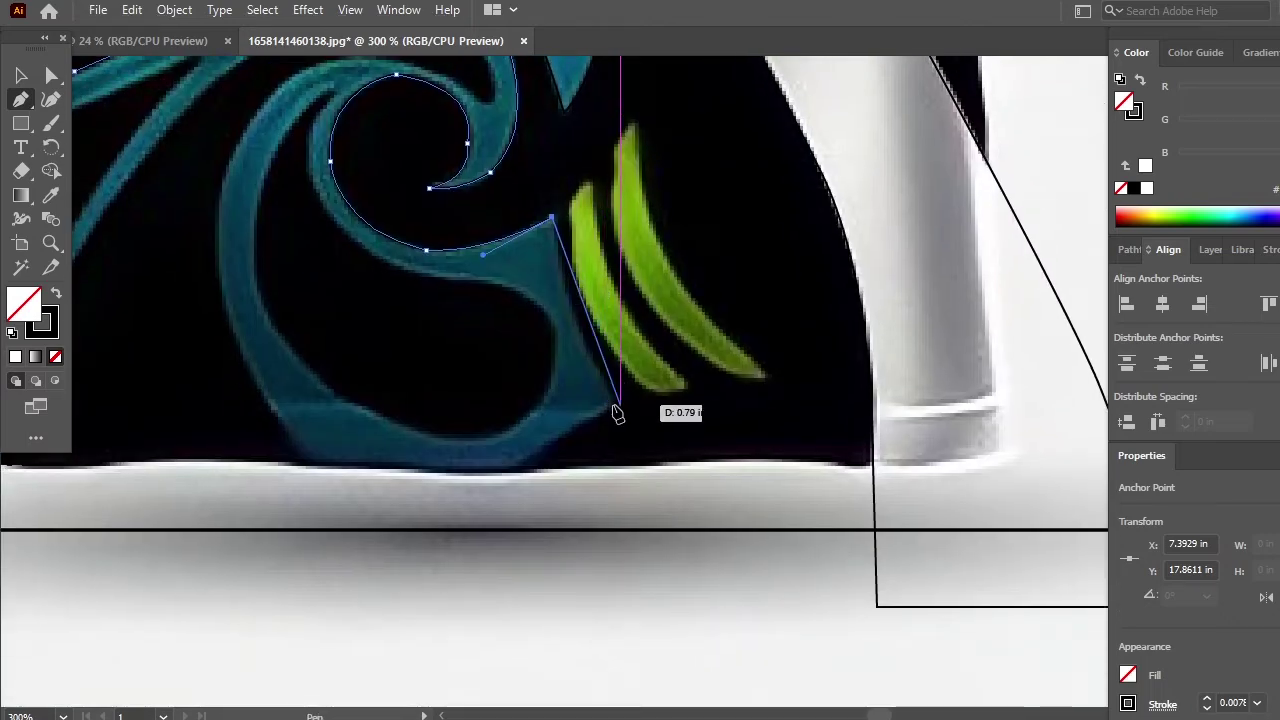
drag(620, 408, 666, 444)
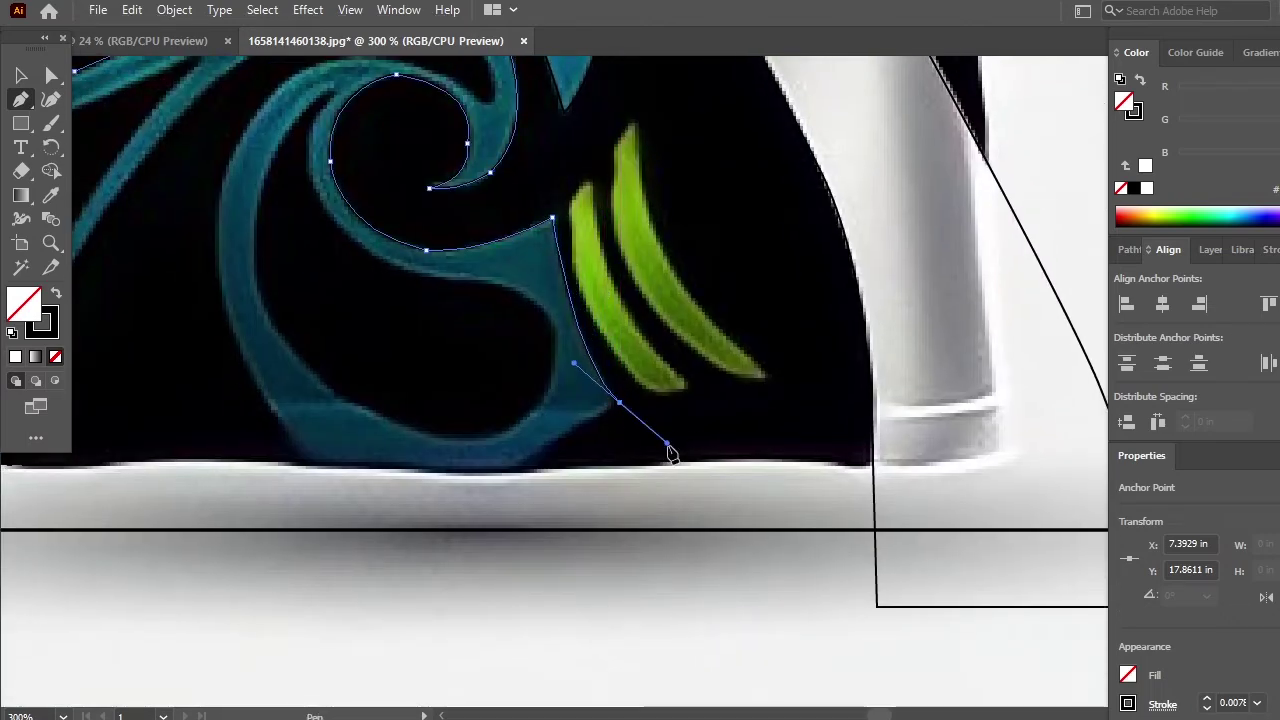
click(620, 404)
drag(597, 489, 775, 458)
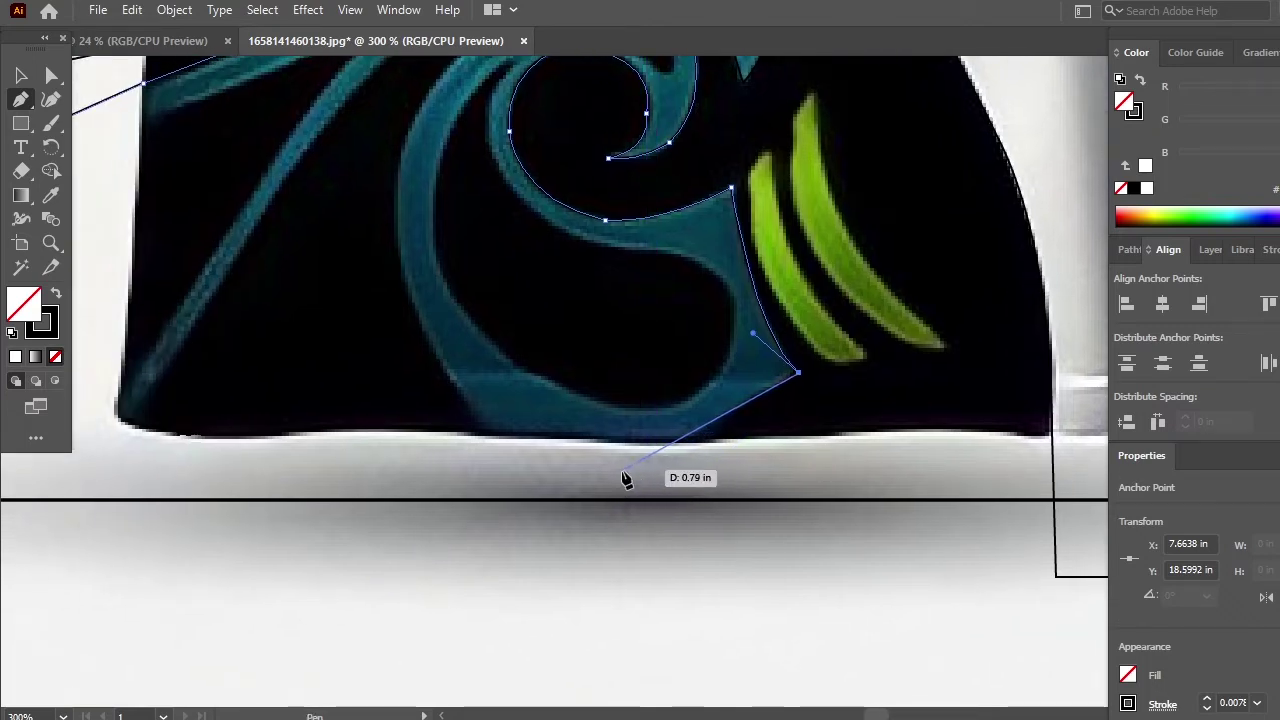
click(694, 442)
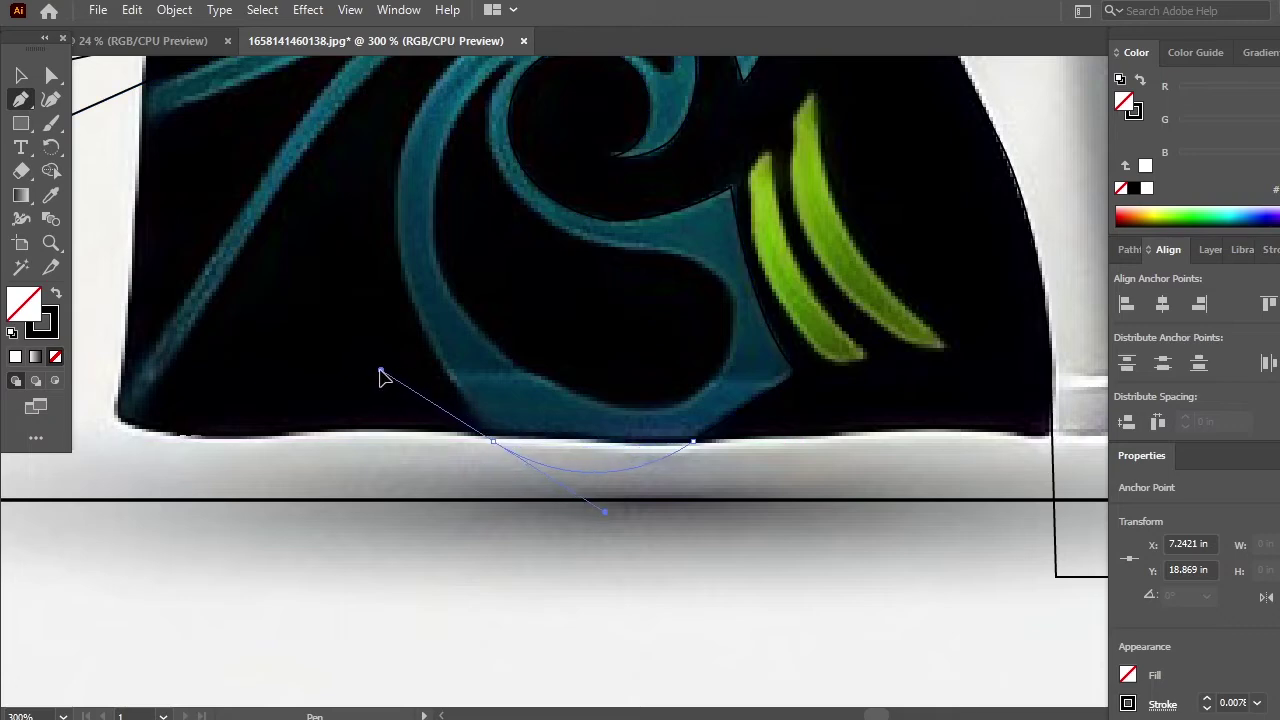
drag(381, 371, 380, 371)
click(494, 441)
- Trace the teal swirl's left outer edge from the hem up to the top of the curl
drag(543, 306, 549, 482)
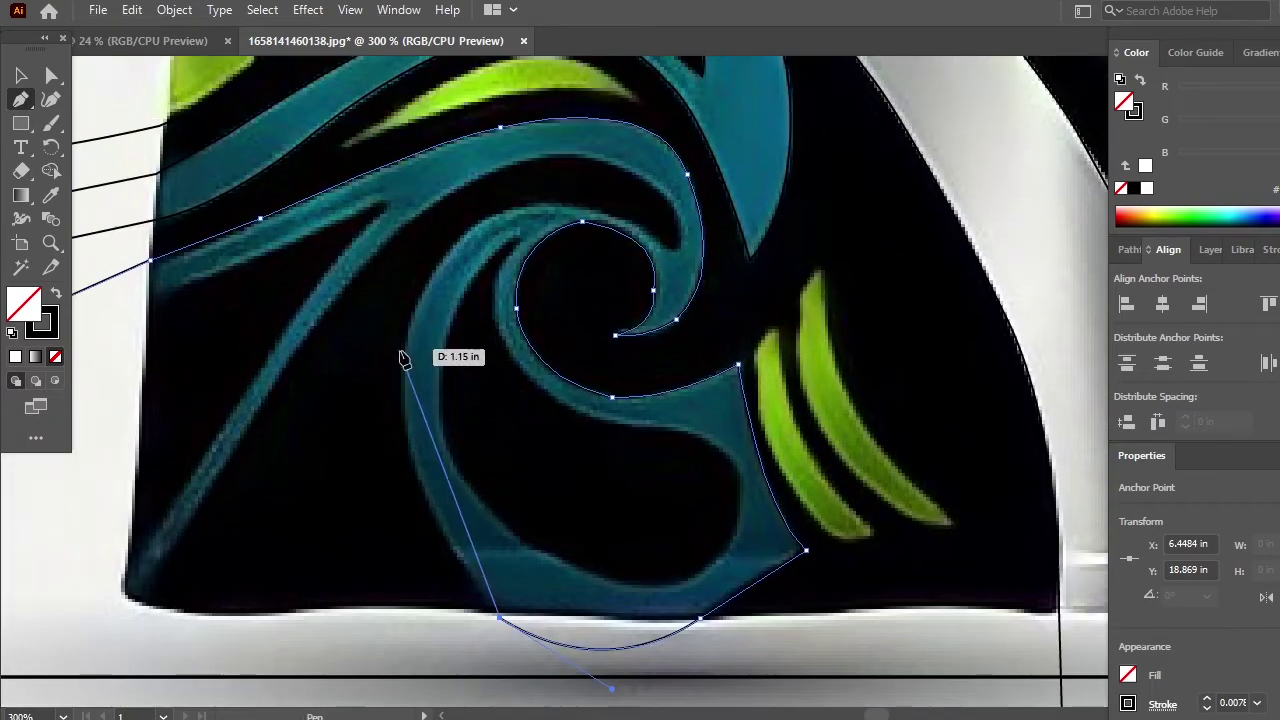
drag(401, 358, 420, 220)
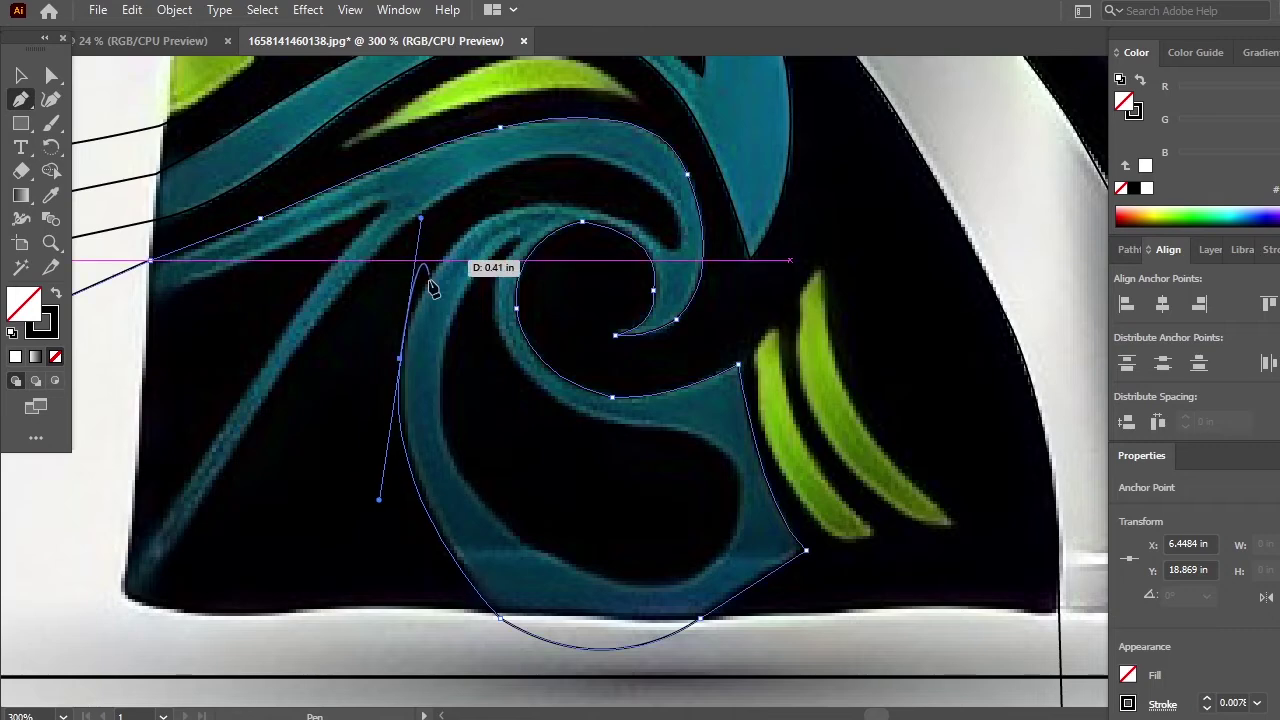
click(400, 358)
scroll(400, 360, up, 2)
drag(451, 294, 546, 258)
click(451, 293)
- Continue the outline into the notch beside the curl and back along the underside of the upper teal band
drag(489, 331, 375, 359)
drag(482, 351, 488, 468)
click(482, 349)
mouse_move(482, 389)
mouse_down()
mouse_move(474, 334)
mouse_move(313, 325)
mouse_move(261, 352)
mouse_move(371, 325)
mouse_move(333, 342)
mouse_up()
click(482, 389)
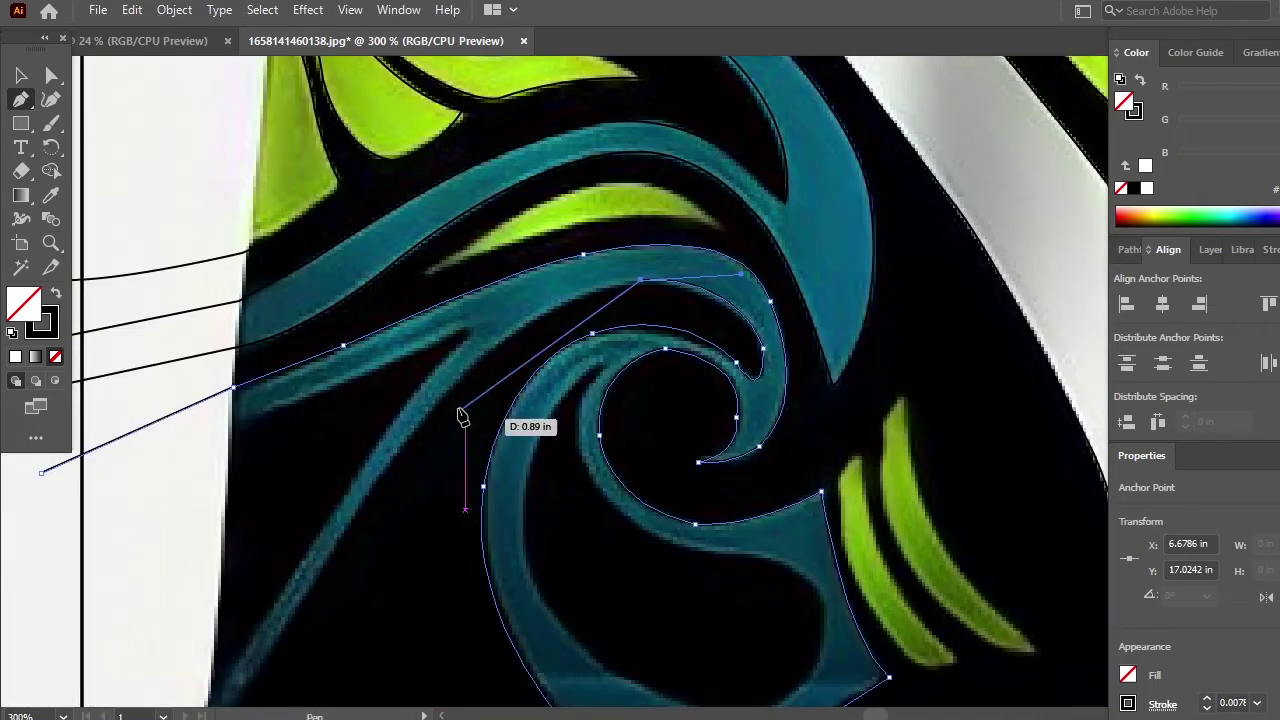
- Trace the lower edge of the diagonal teal branch down past the jersey's lower left corner, ending outside the hem
drag(462, 415, 443, 414)
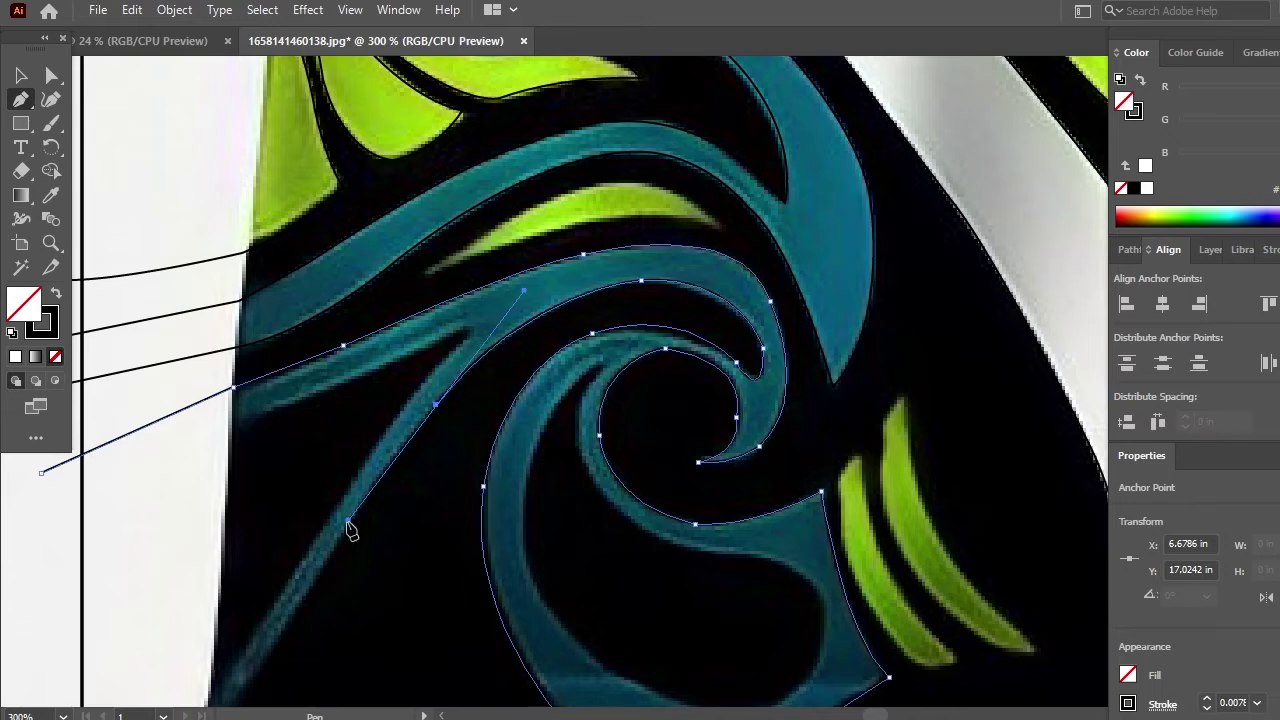
drag(445, 410, 434, 491)
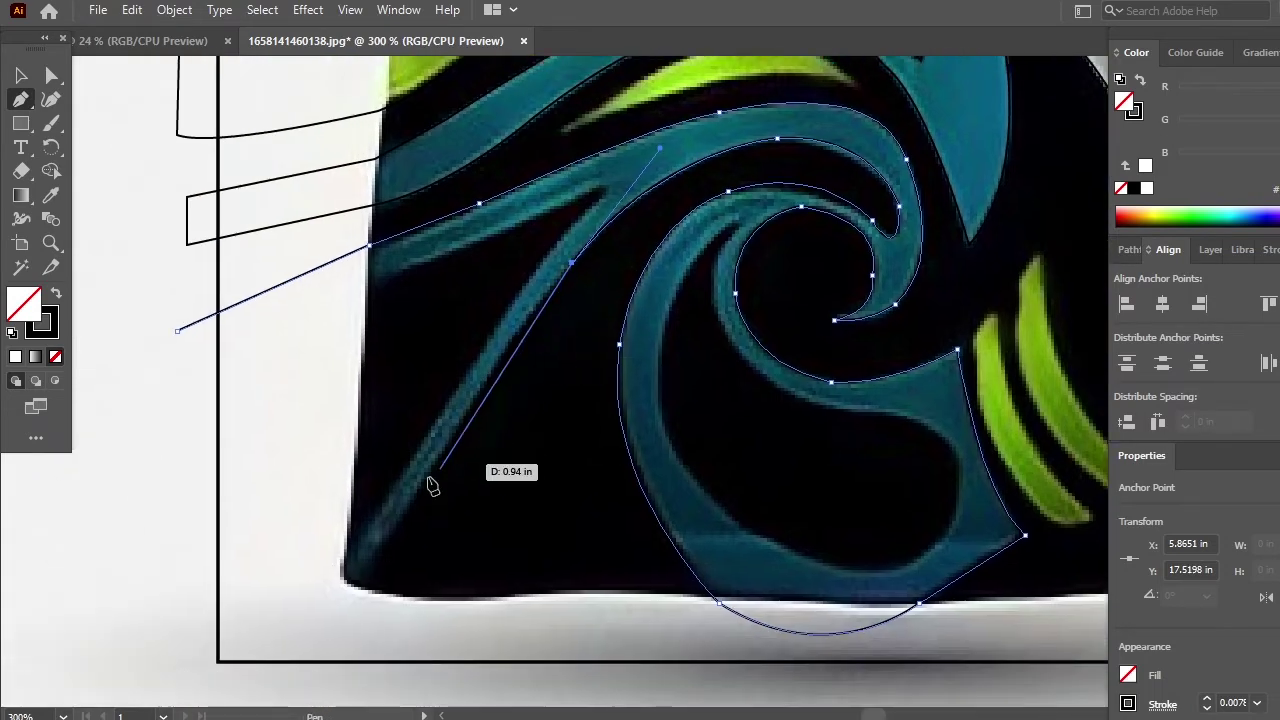
drag(432, 487, 377, 574)
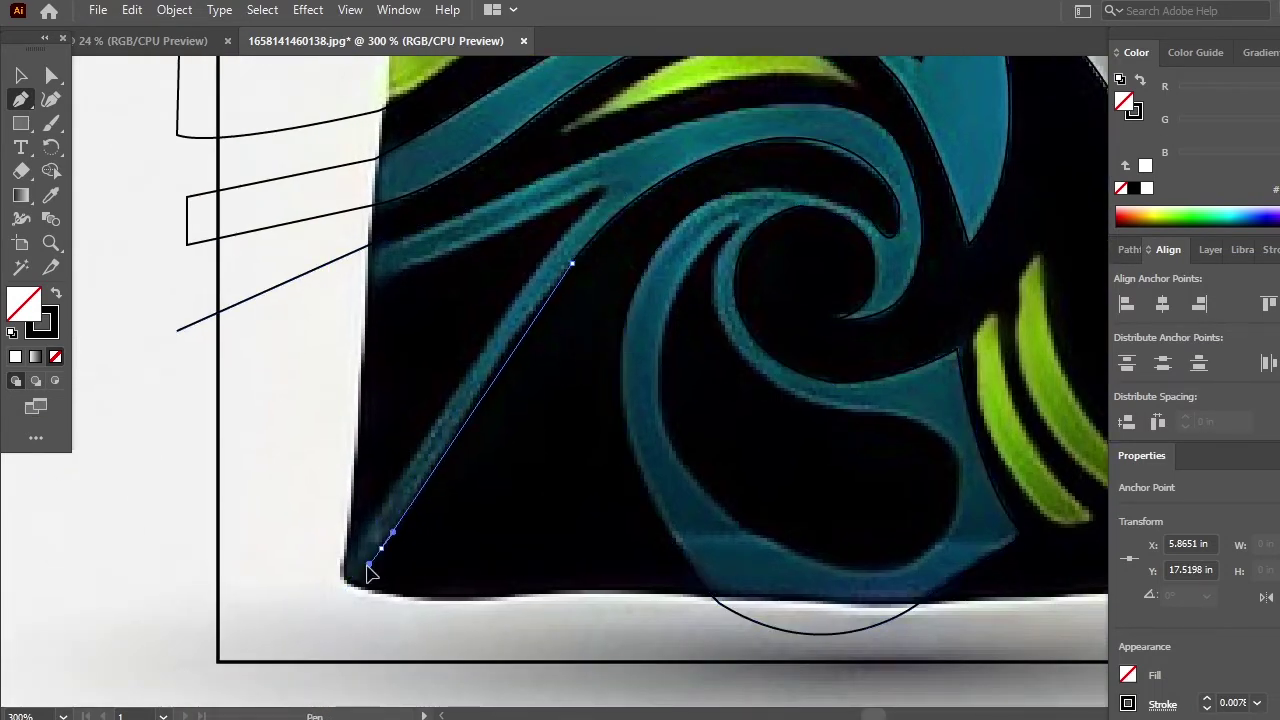
drag(370, 567, 337, 655)
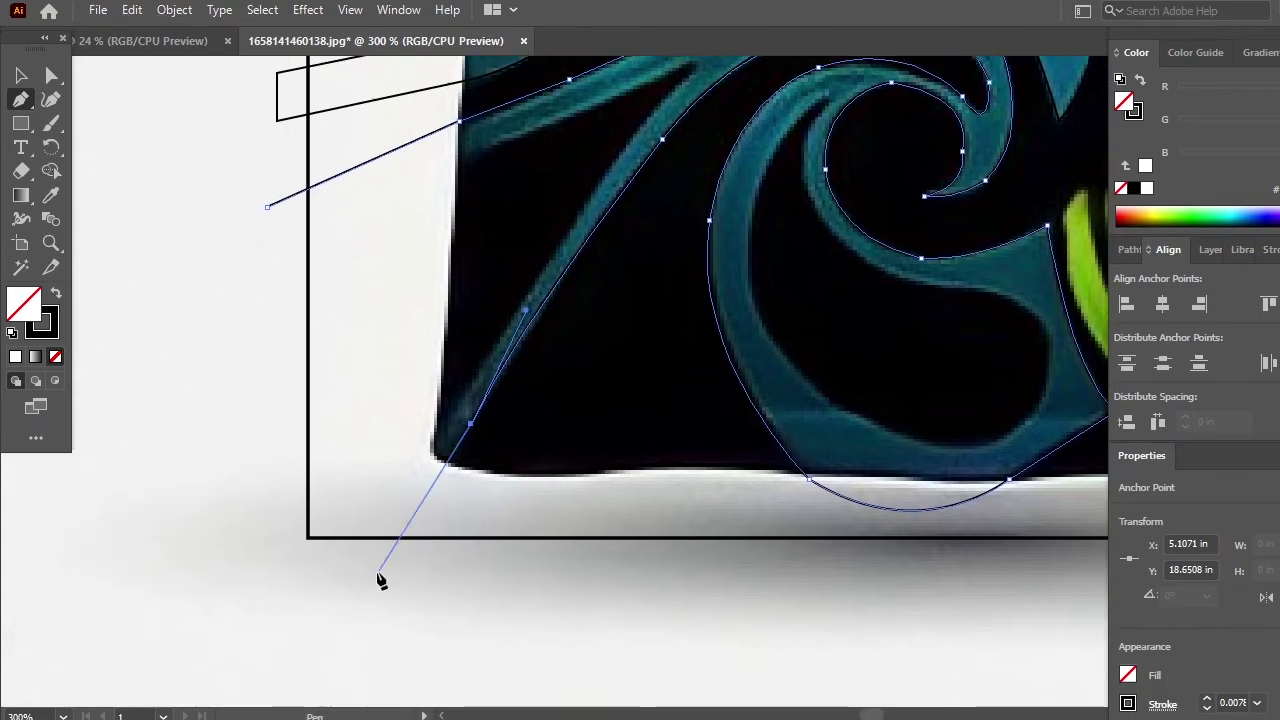
drag(380, 590, 351, 588)
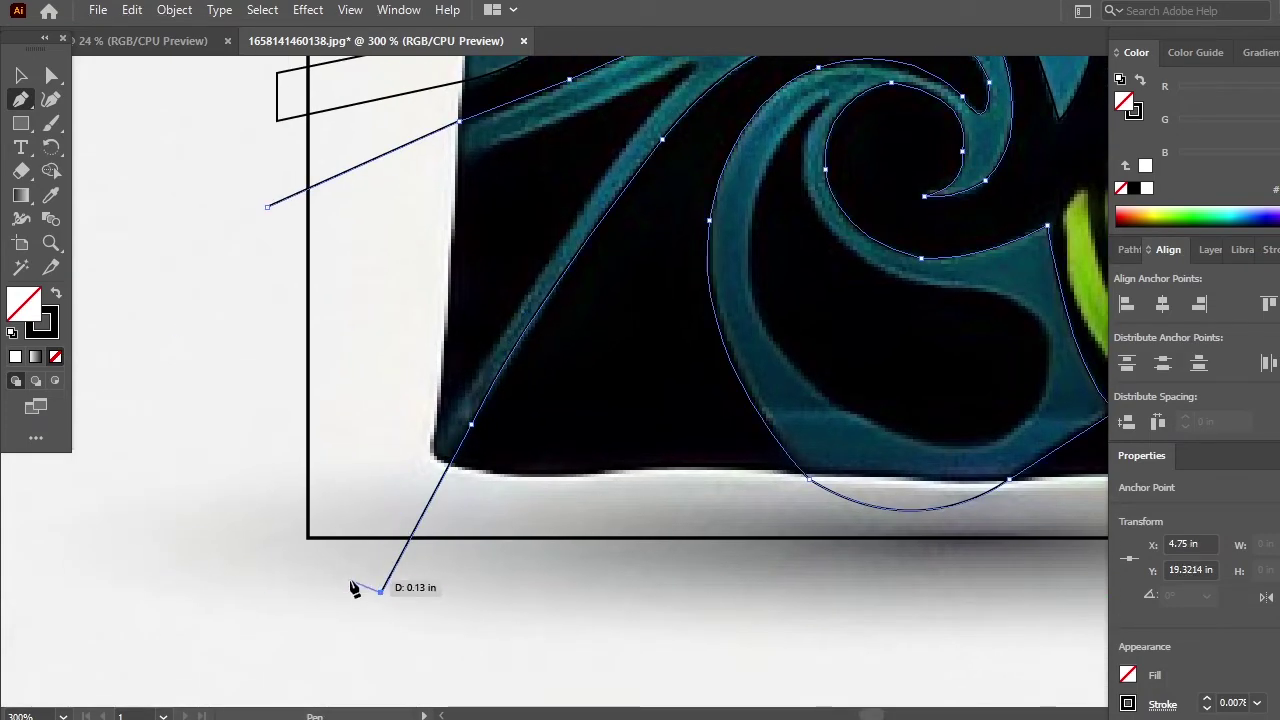
click(349, 580)
- Trace the diagonal branch's upper edge back to the fork, then extend the outline past the jersey's left side
key(space)
drag(521, 488, 409, 600)
drag(319, 563, 320, 563)
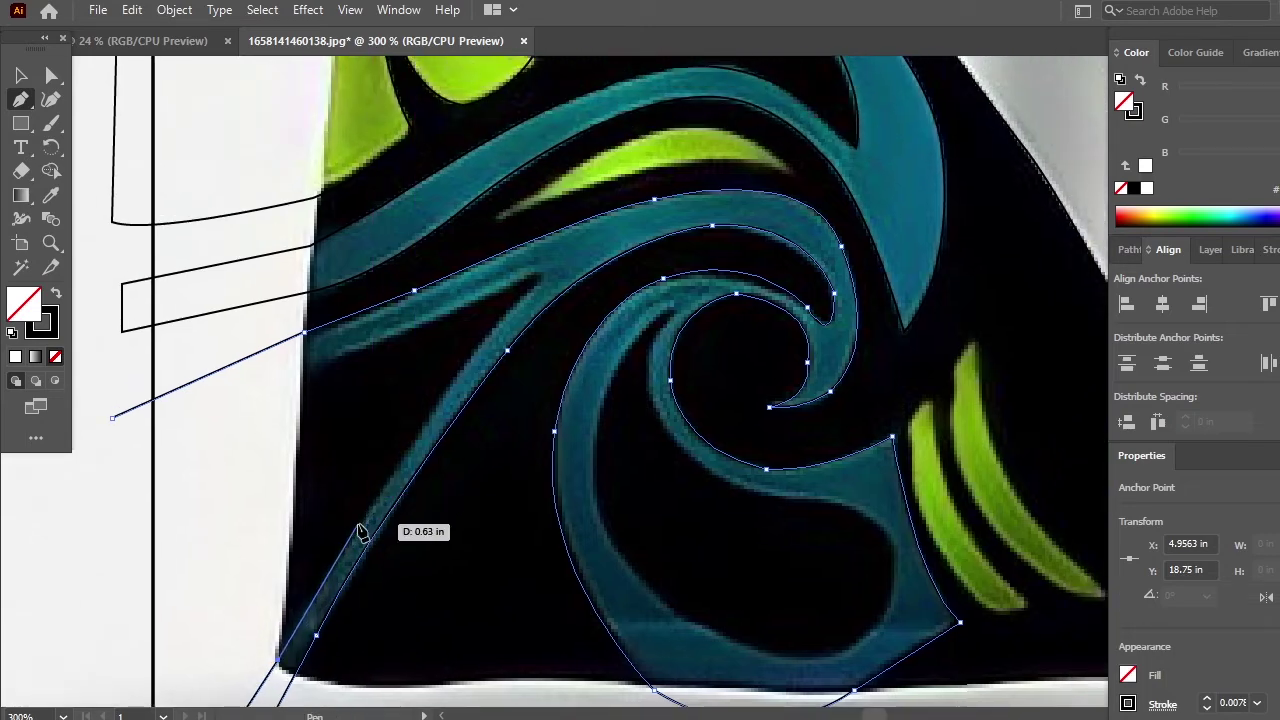
click(358, 525)
key(space)
drag(451, 500, 382, 569)
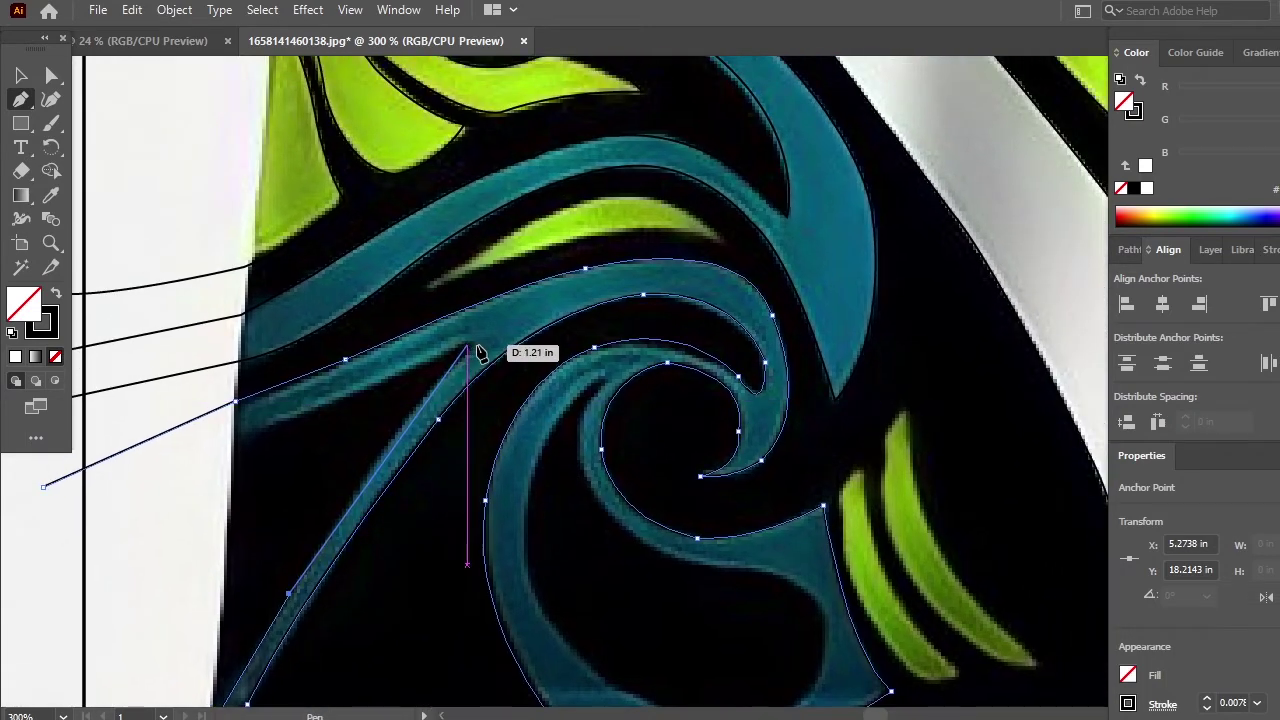
drag(467, 348, 548, 281)
drag(456, 397, 616, 369)
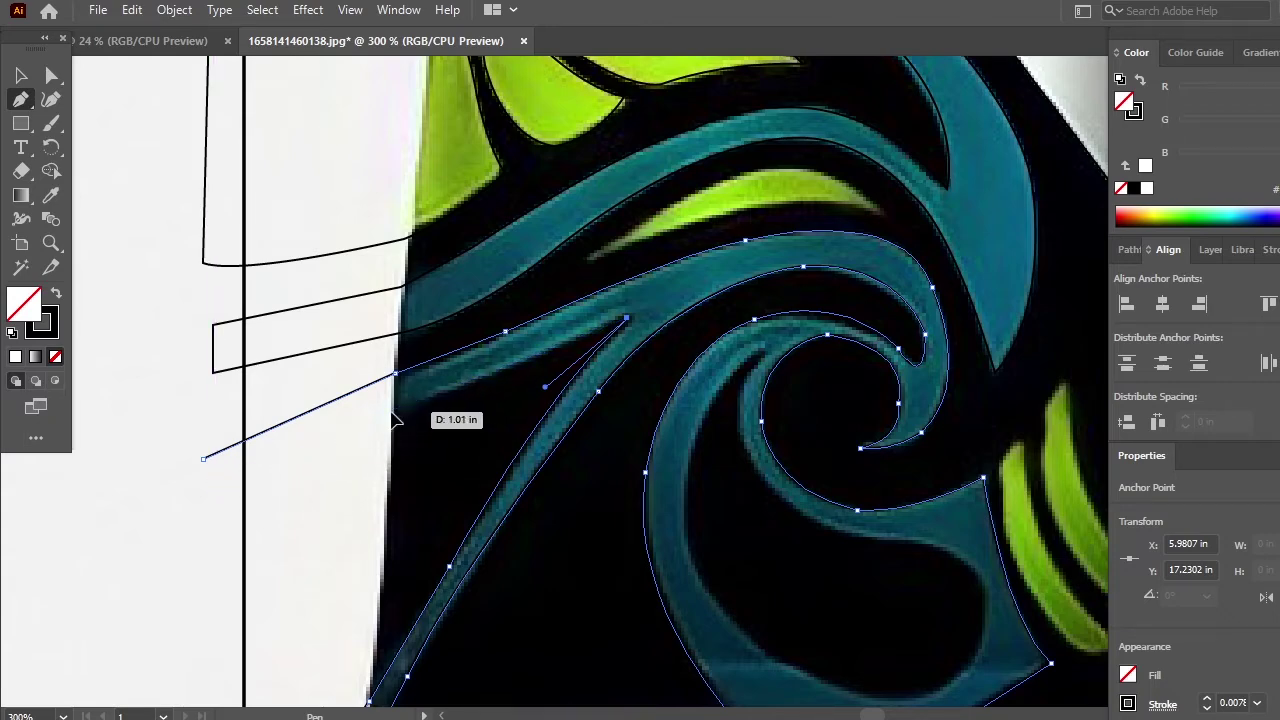
click(201, 504)
- Trace the green crescent above the teal swirl as a closed path, along its upper edge and back to its left tip
drag(634, 571, 414, 557)
click(368, 251)
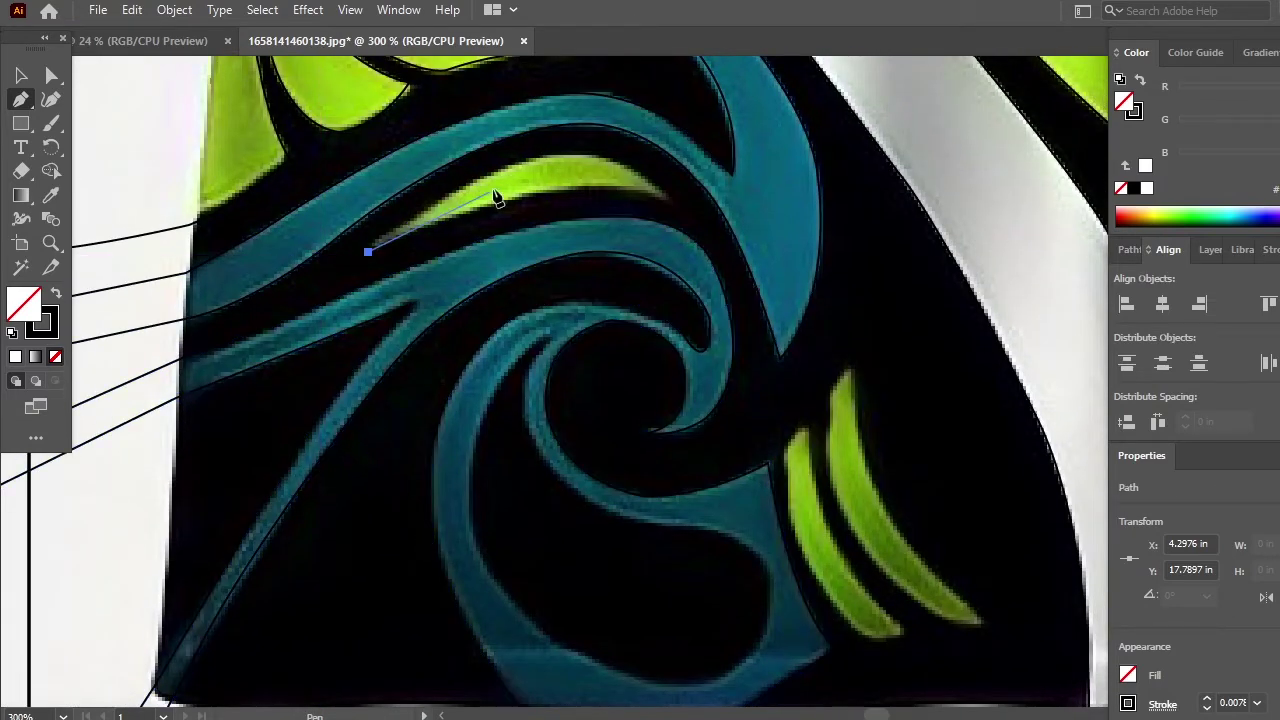
drag(475, 175, 588, 145)
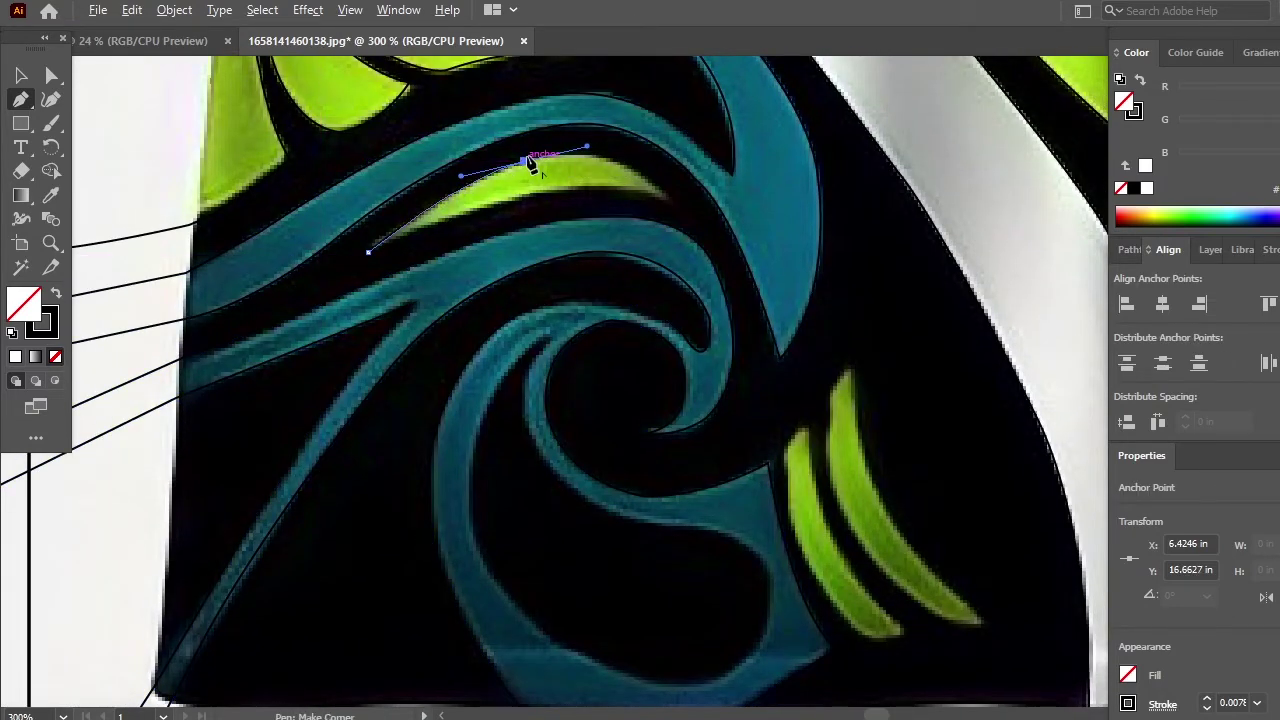
click(524, 161)
drag(514, 188, 393, 201)
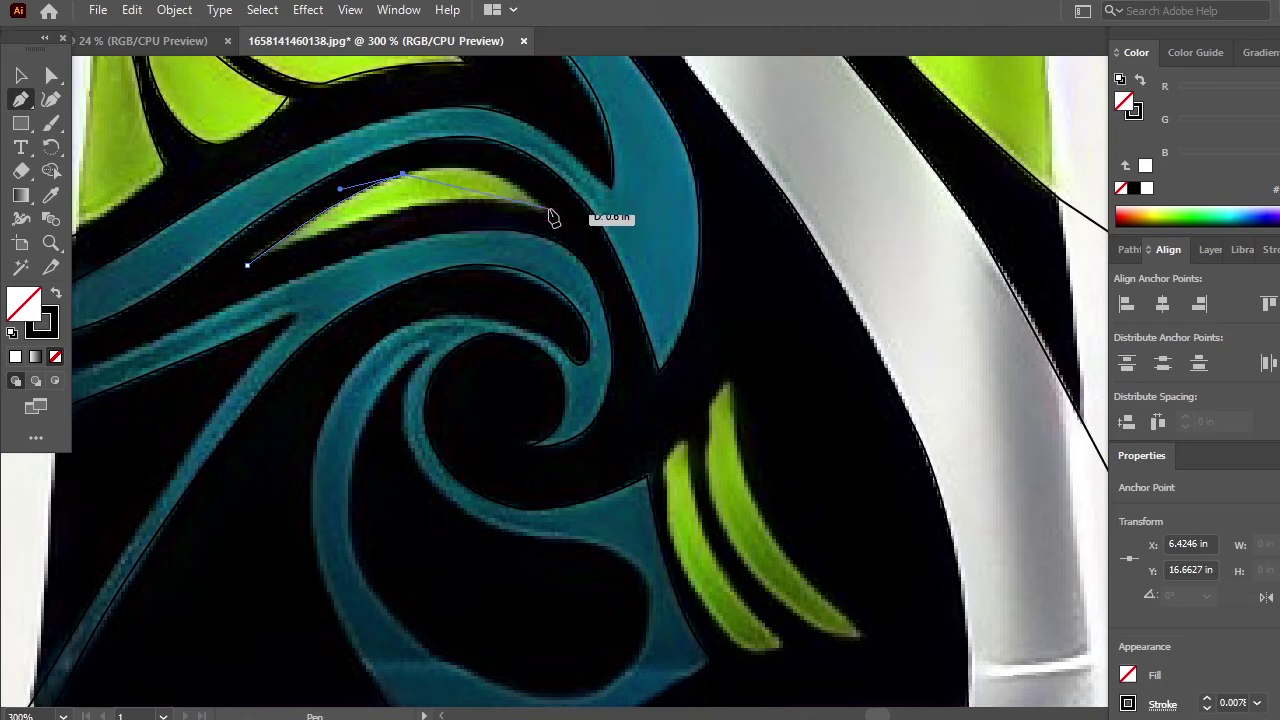
drag(551, 221, 589, 277)
key(ctrl+z)
key(ctrl+plus)
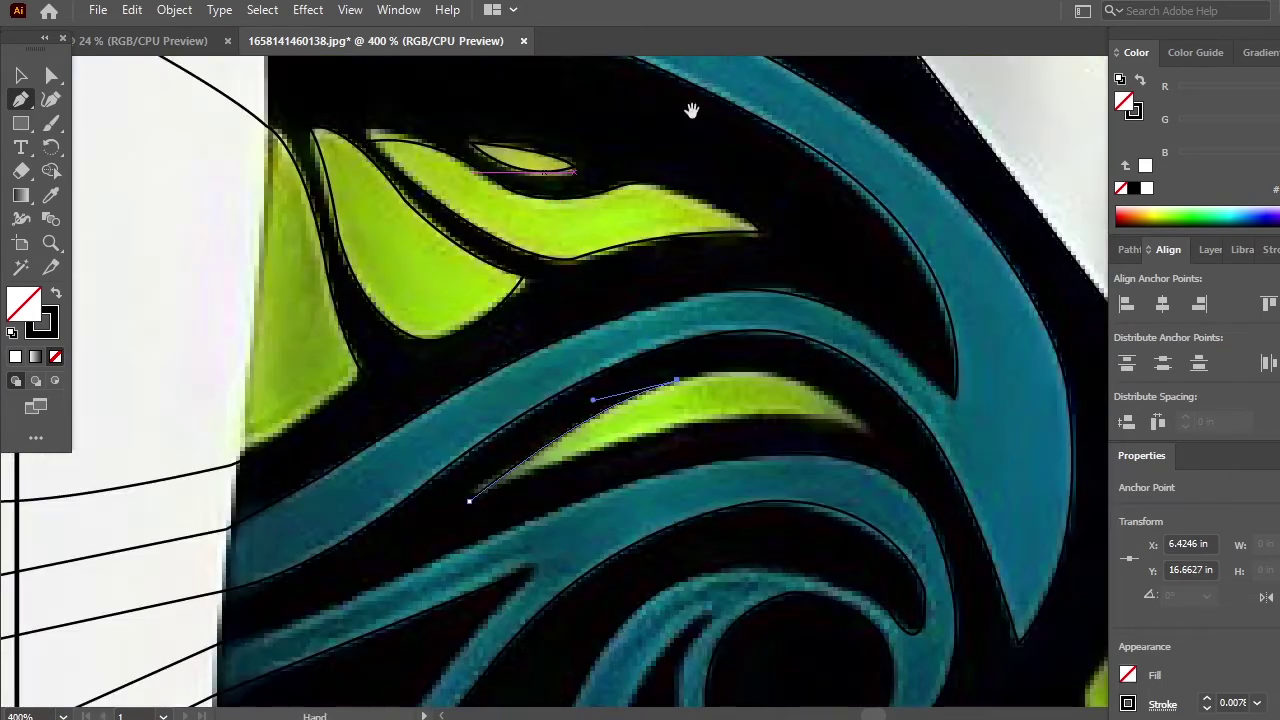
drag(691, 110, 570, 130)
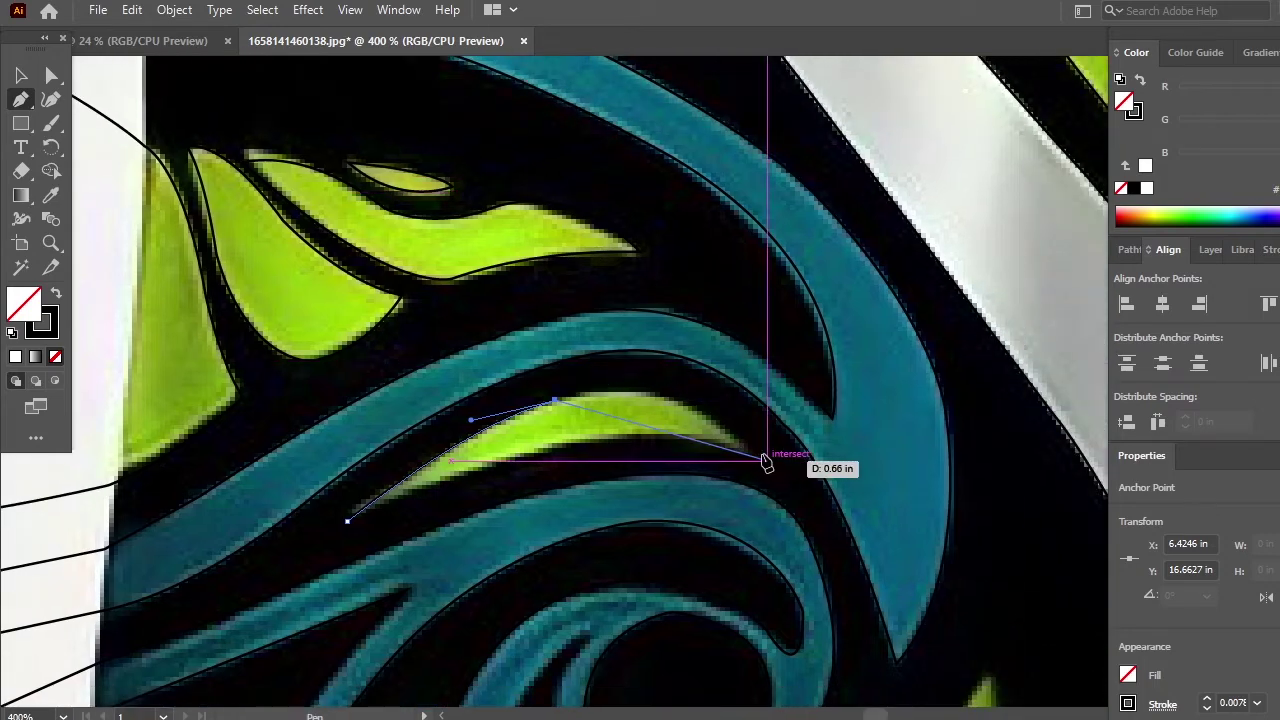
mouse_move(766, 461)
mouse_down()
mouse_move(830, 545)
mouse_move(780, 514)
mouse_move(770, 456)
mouse_up()
drag(347, 520, 43, 659)
- Trace the larger green blade to the right of the swirl as a closed curved path between its two tips
drag(975, 690, 545, 222)
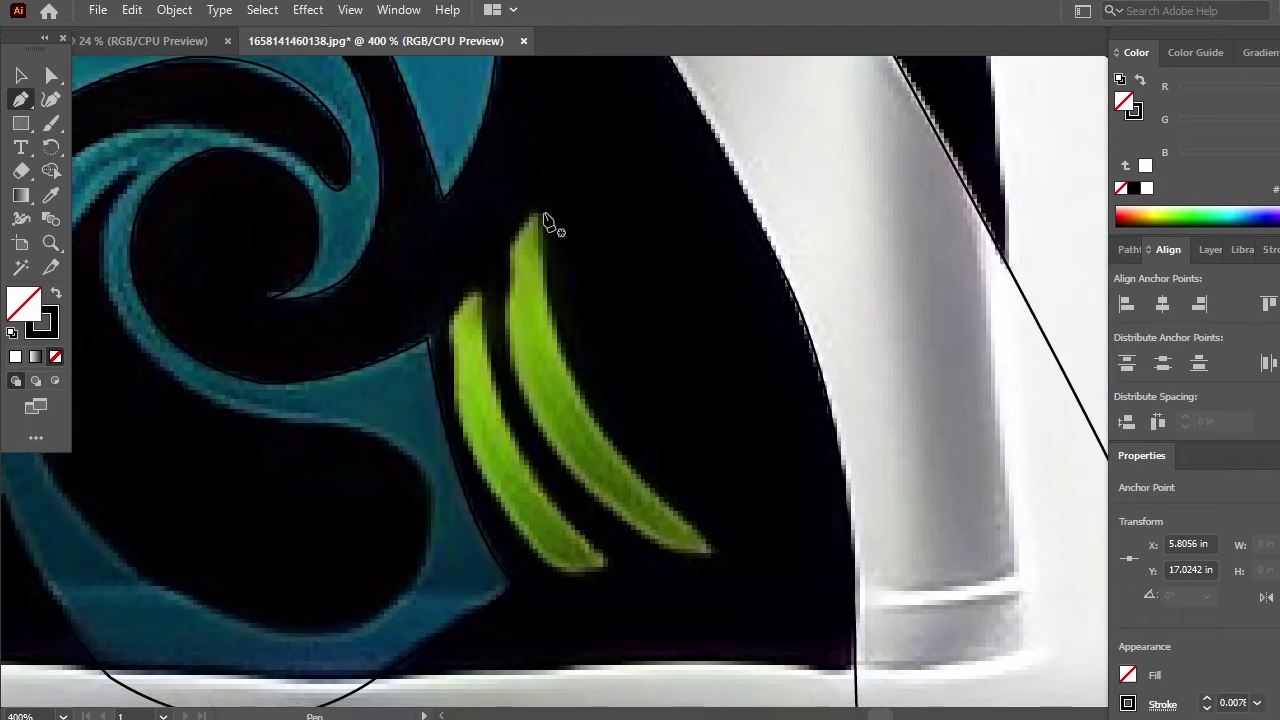
click(536, 215)
scroll(563, 449, down, 3)
drag(664, 432, 855, 572)
click(665, 433)
drag(485, 198, 544, 334)
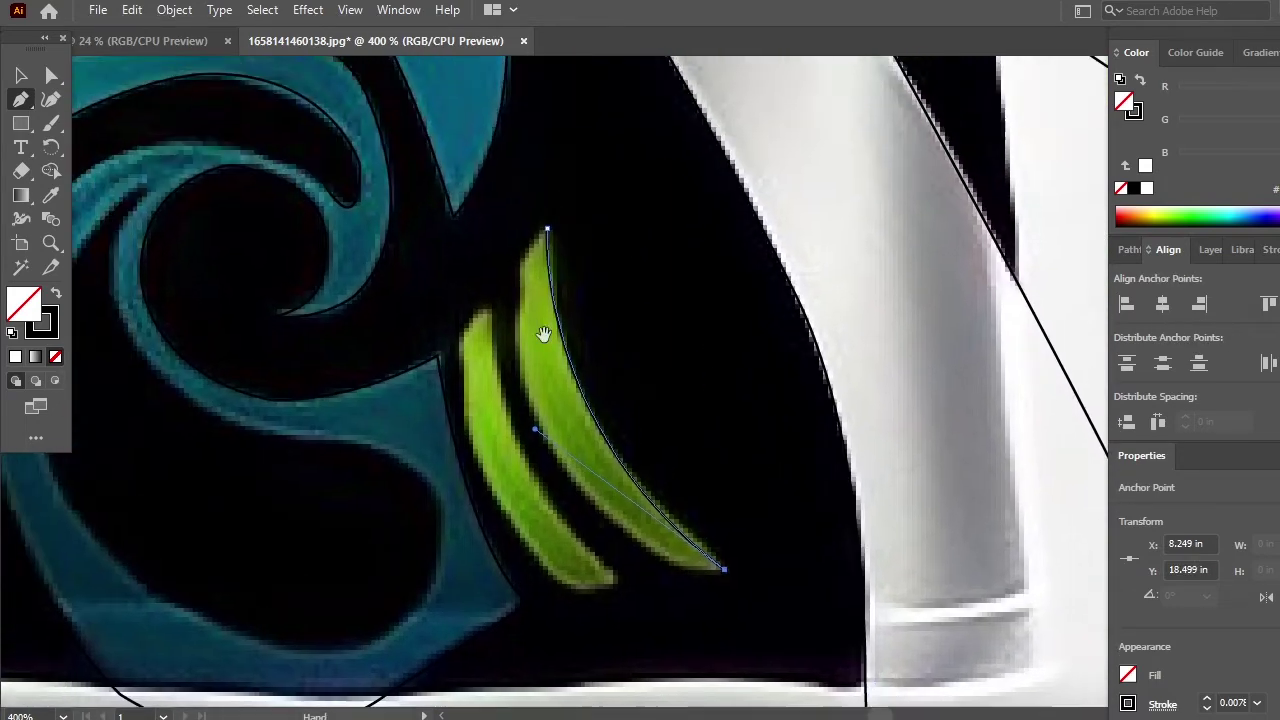
drag(551, 229, 606, 120)
scroll(606, 114, up, 2)
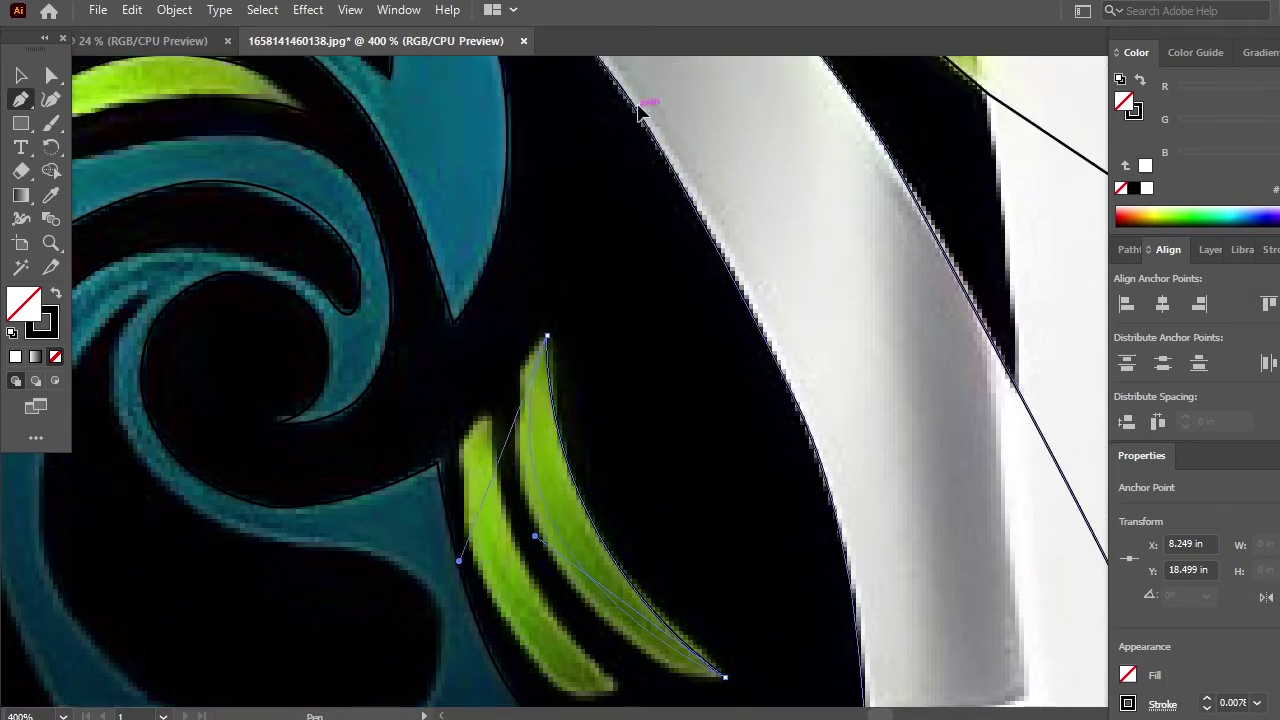
scroll(645, 260, up, 2)
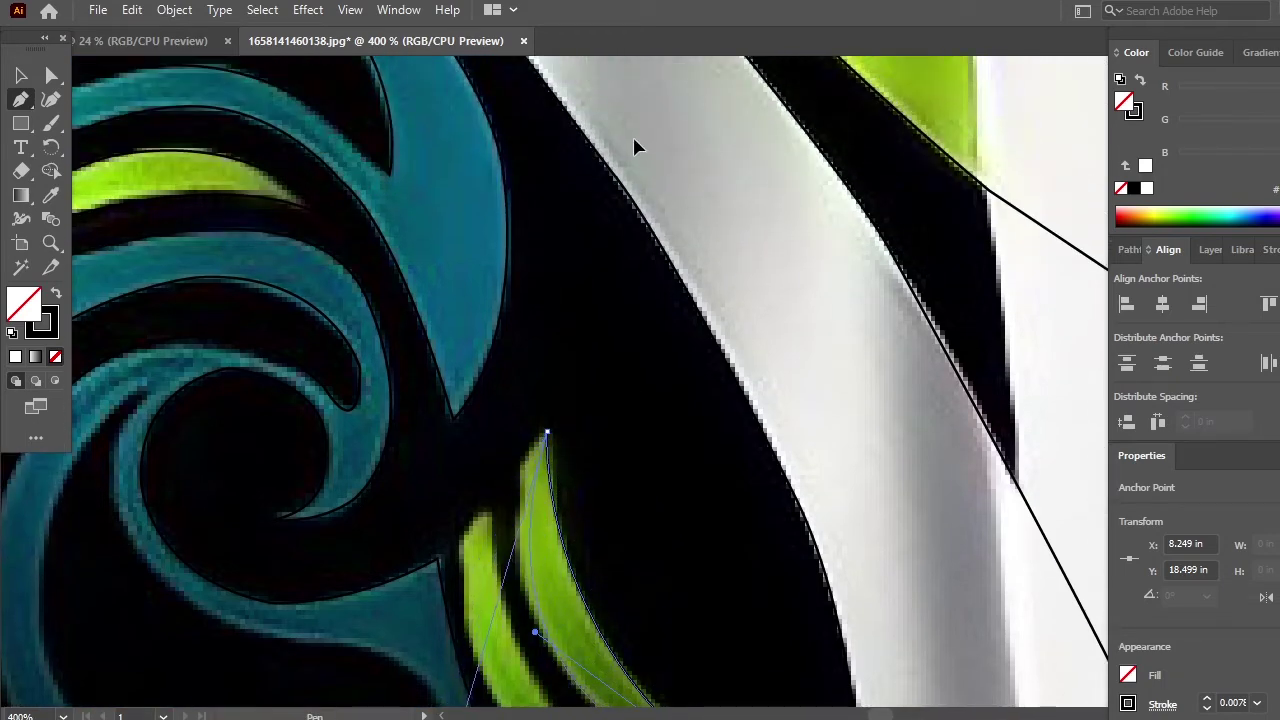
scroll(636, 200, down, 5)
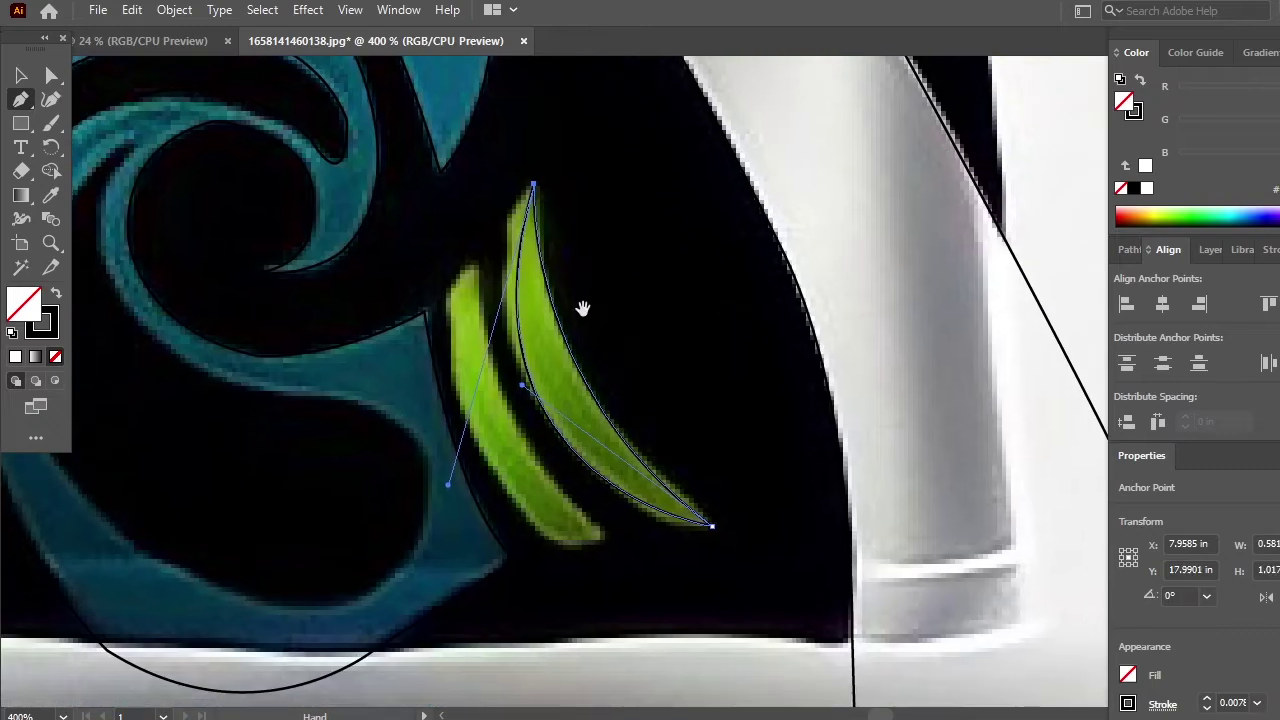
- Trace the smaller green blade next to the teal hook as a closed path through its upper and lower tips
click(476, 262)
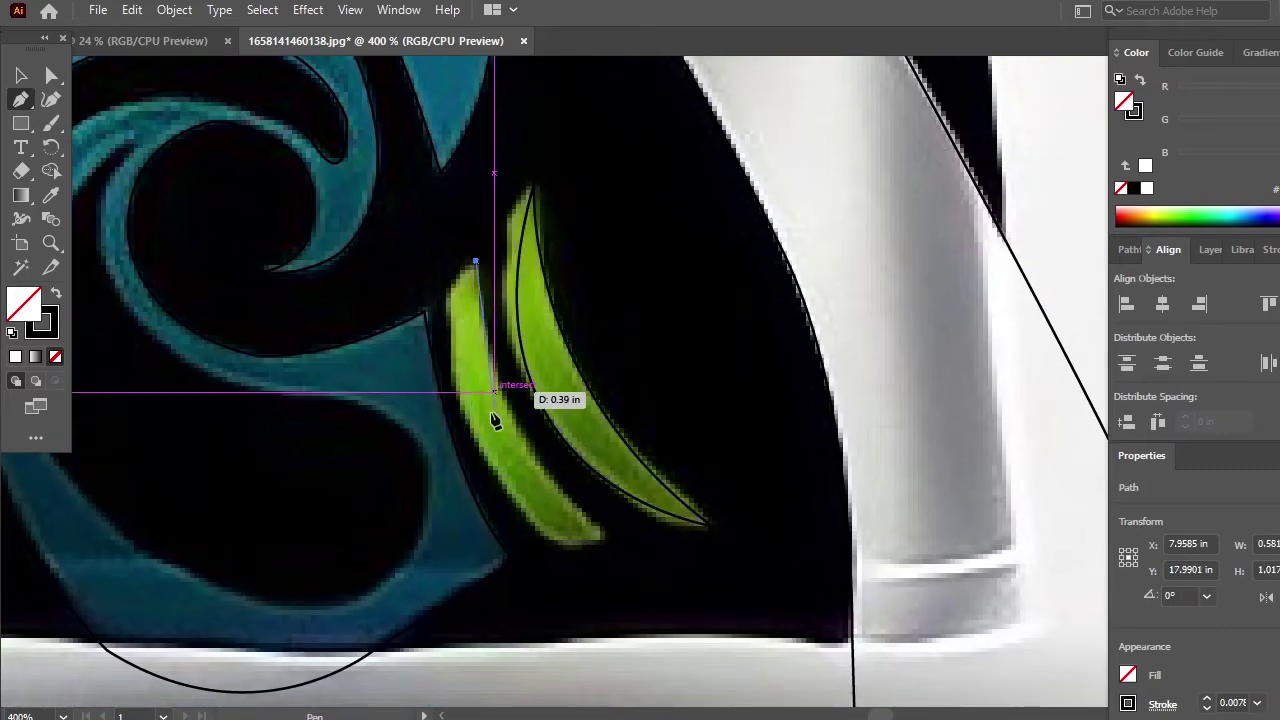
drag(588, 541, 711, 563)
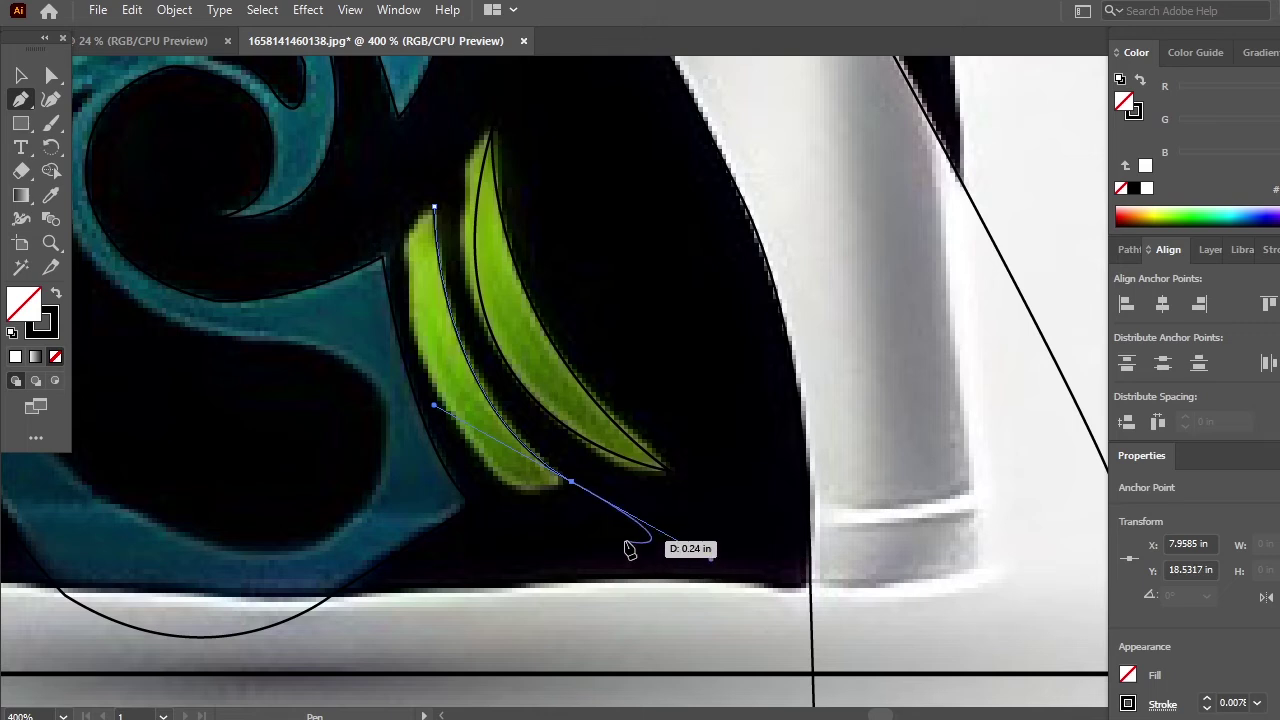
click(571, 482)
drag(505, 489, 581, 509)
drag(509, 226, 555, 178)
scroll(555, 178, up, 3)
drag(628, 107, 593, 153)
scroll(571, 206, up, 3)
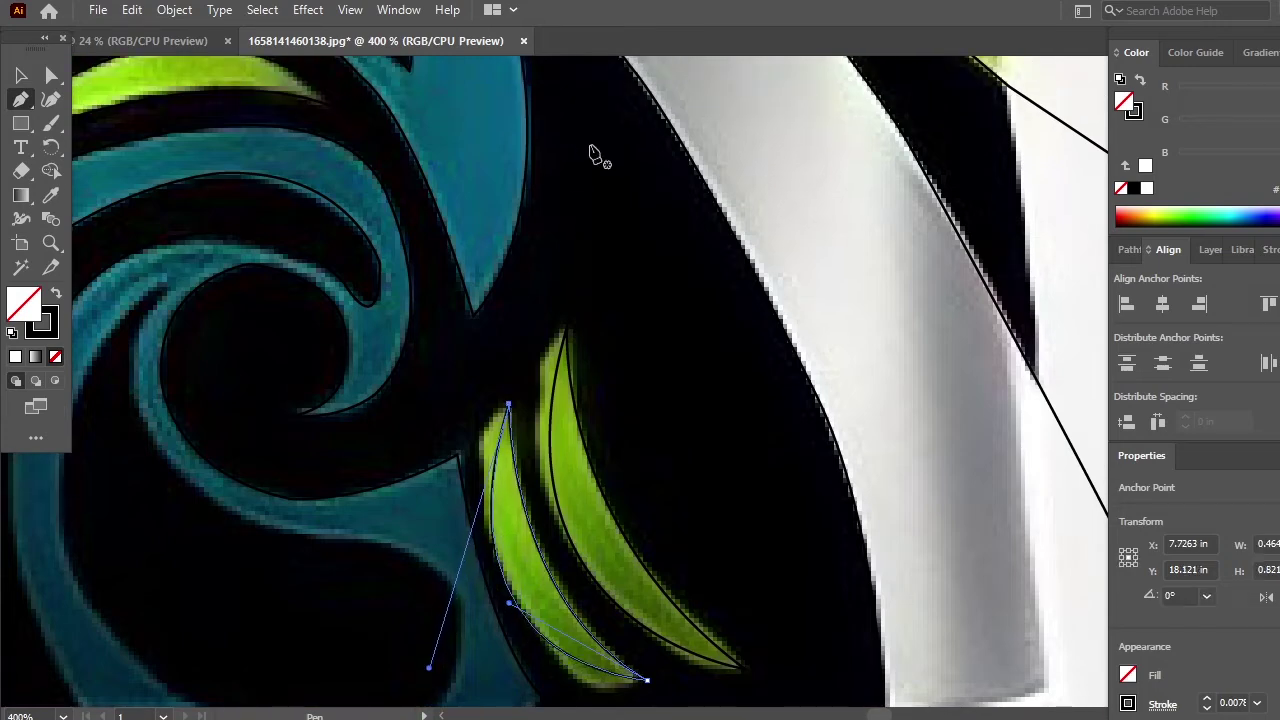
key(ctrl+minus)
key(ctrl+minus)
key(space)
drag(689, 219, 580, 314)
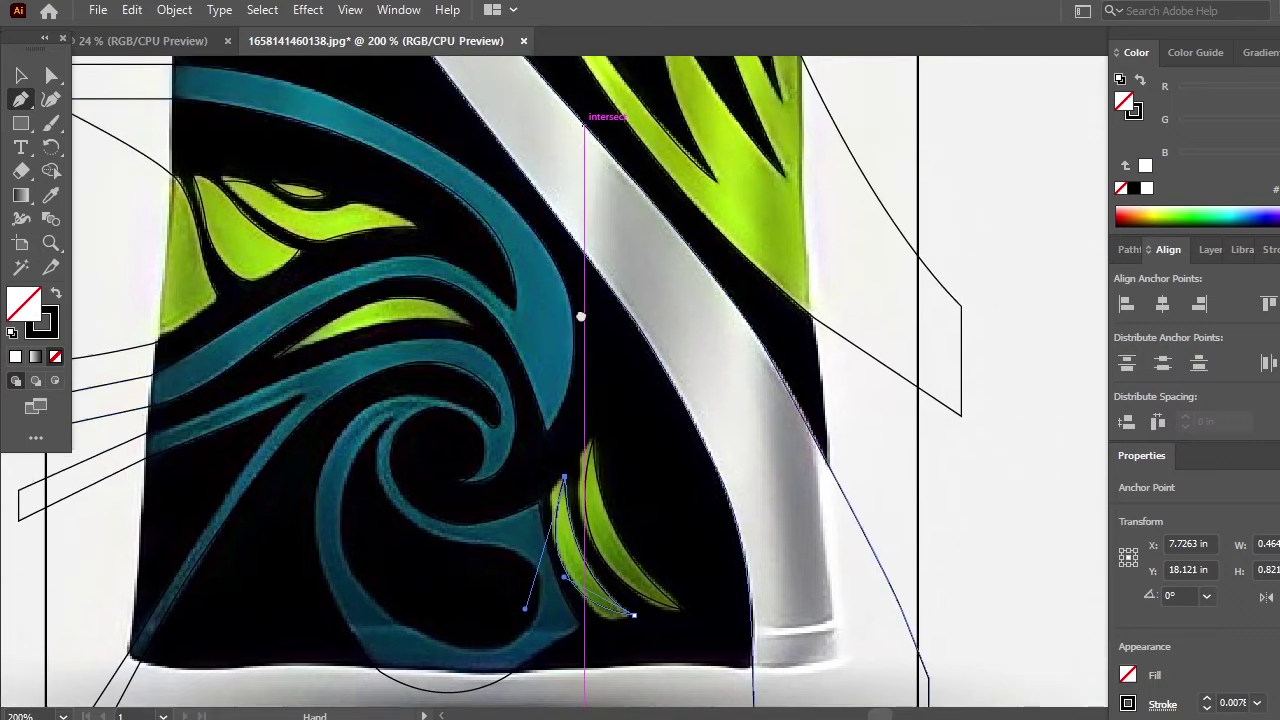
drag(700, 70, 594, 451)
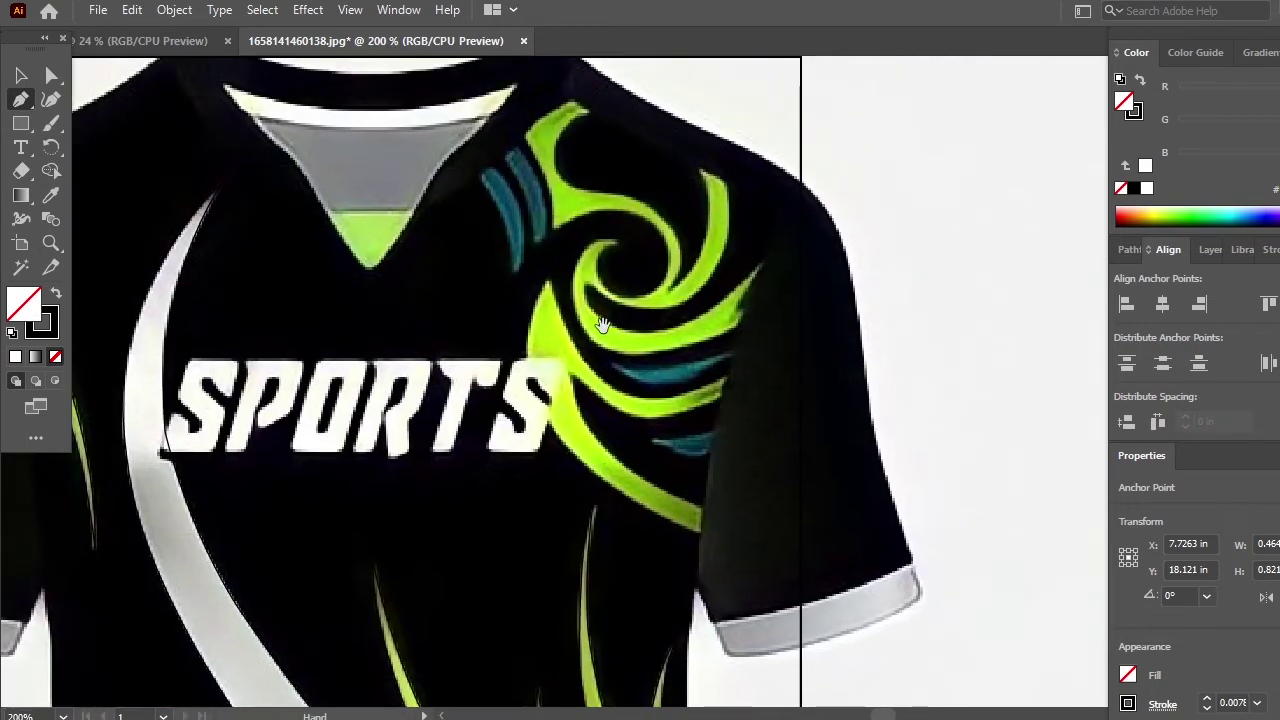
drag(603, 327, 591, 367)
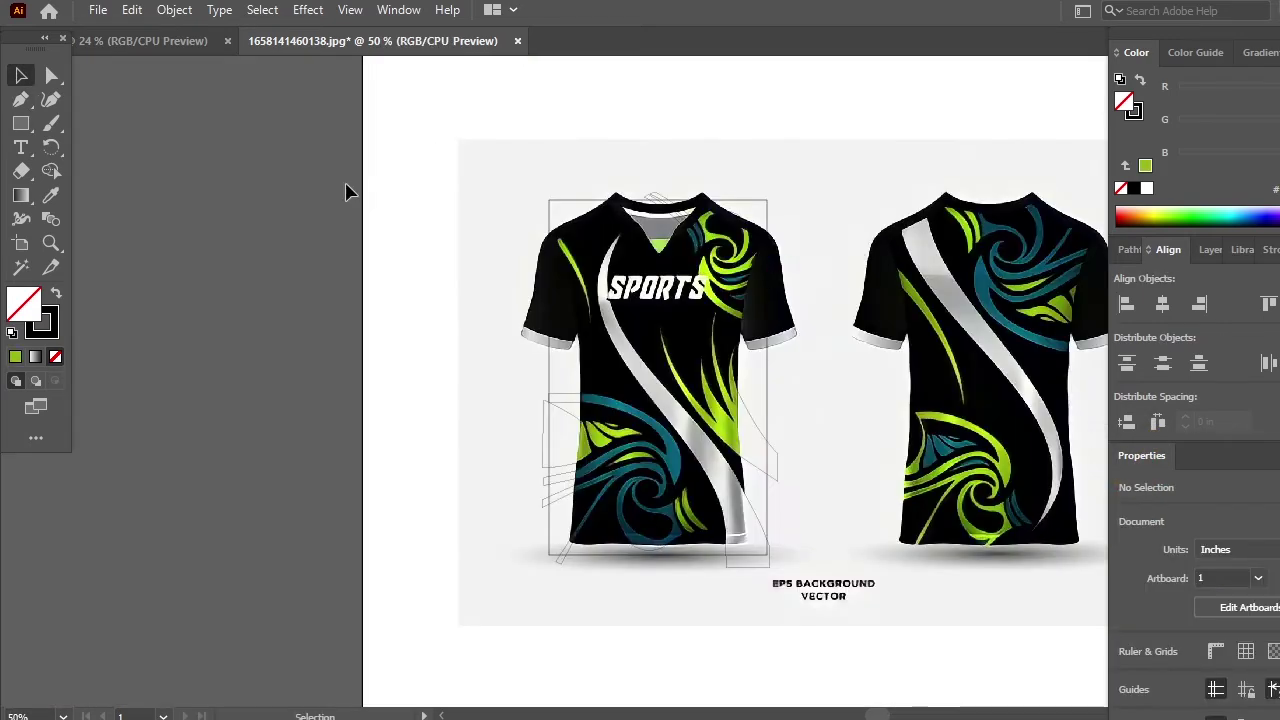
- Draw a square about 1.41 in wide beside the artboard and give it the default white fill and black stroke
key(ctrl+minus)
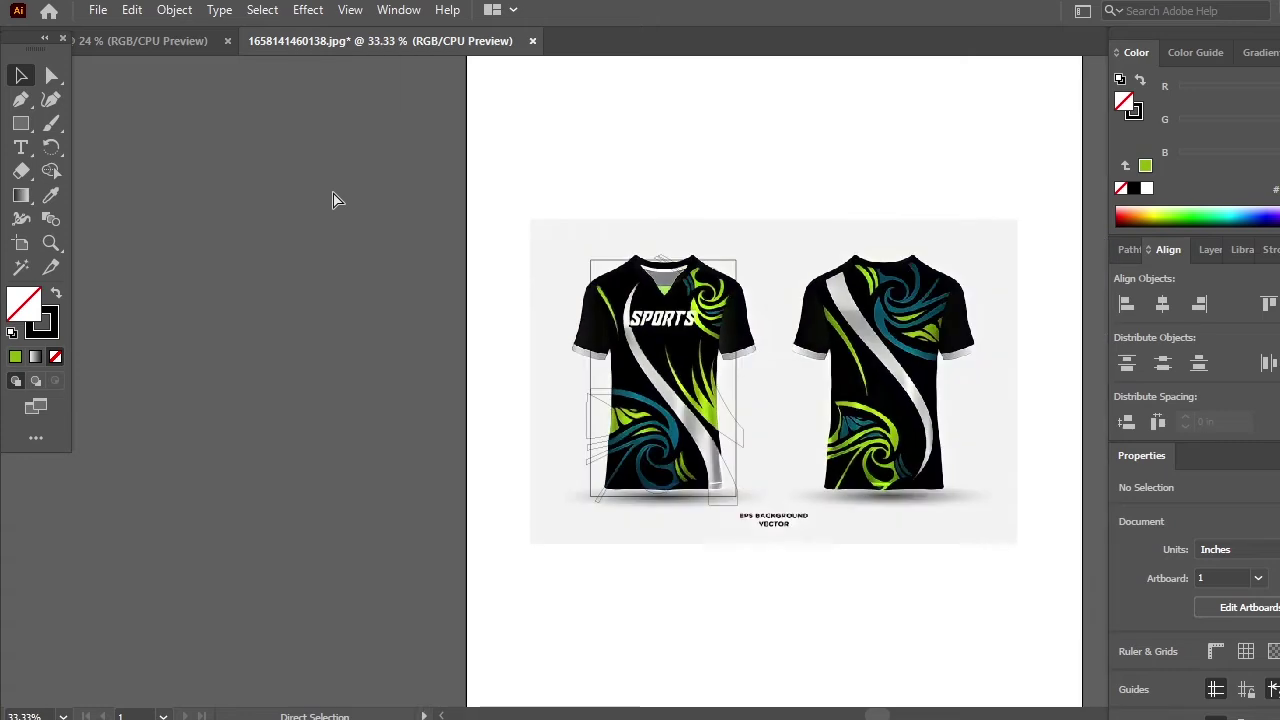
key(ctrl+equal)
key(ctrl+equal)
drag(418, 269, 488, 240)
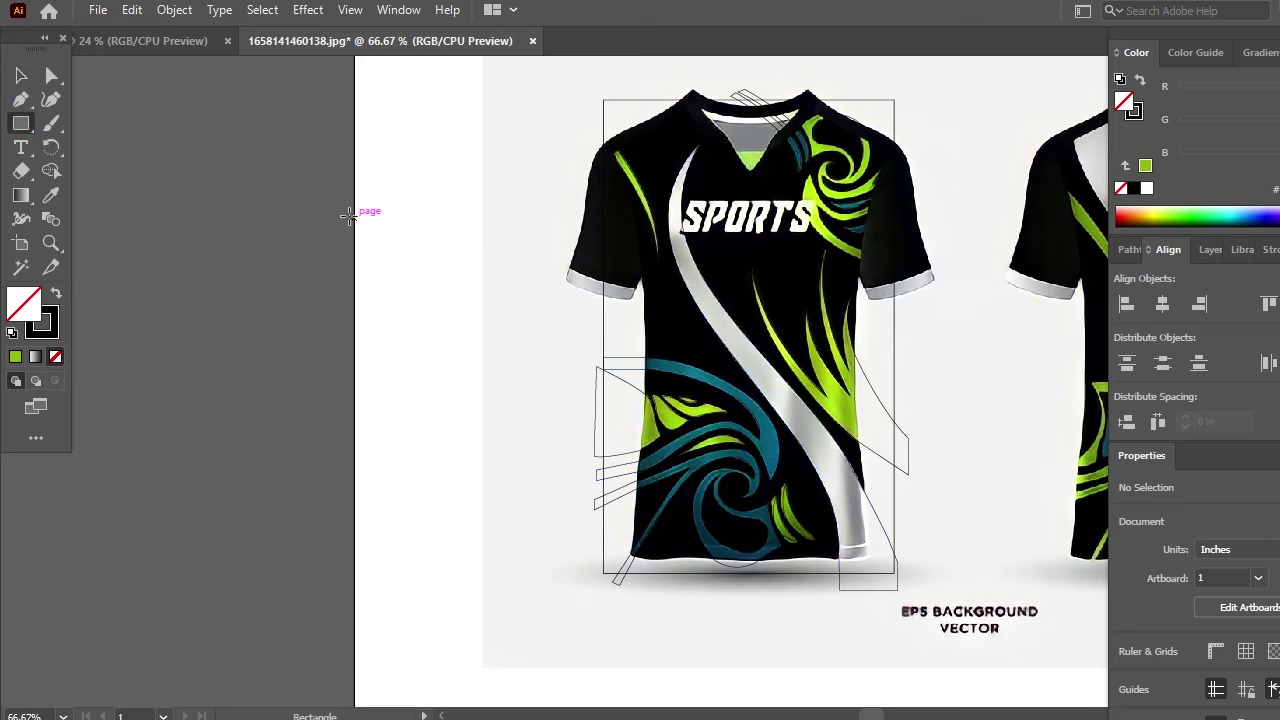
drag(274, 185, 350, 262)
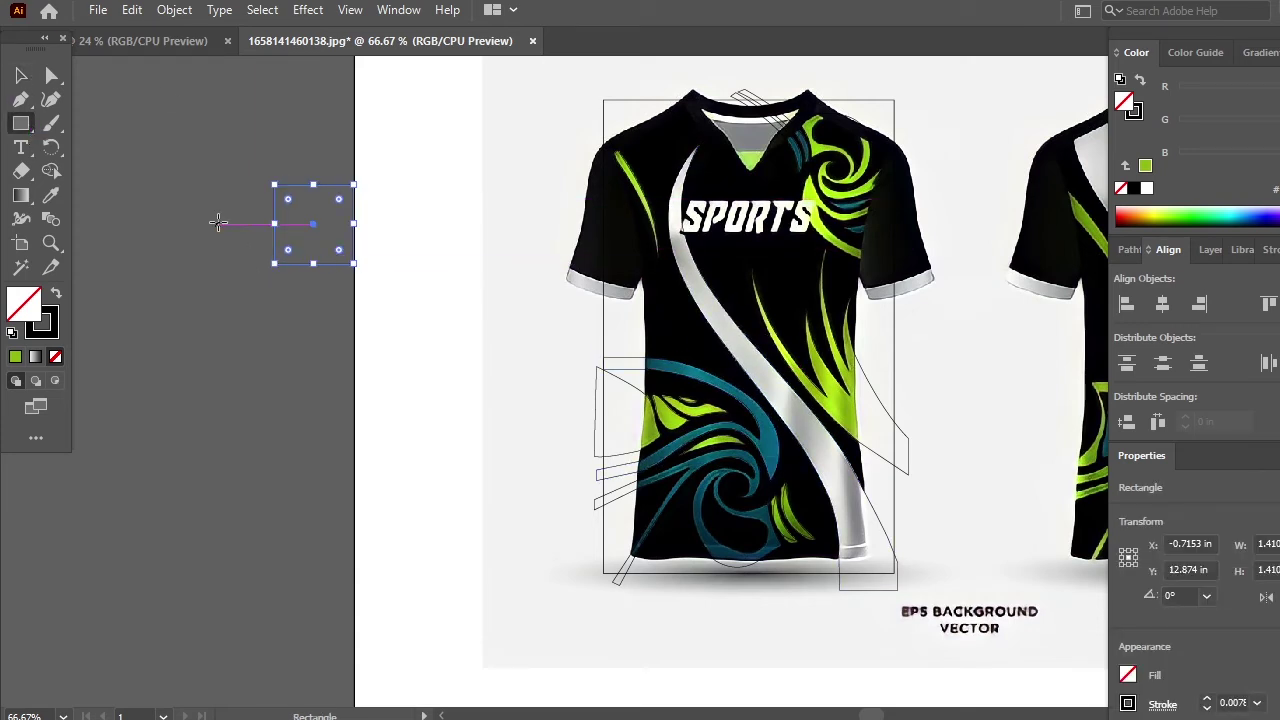
click(55, 356)
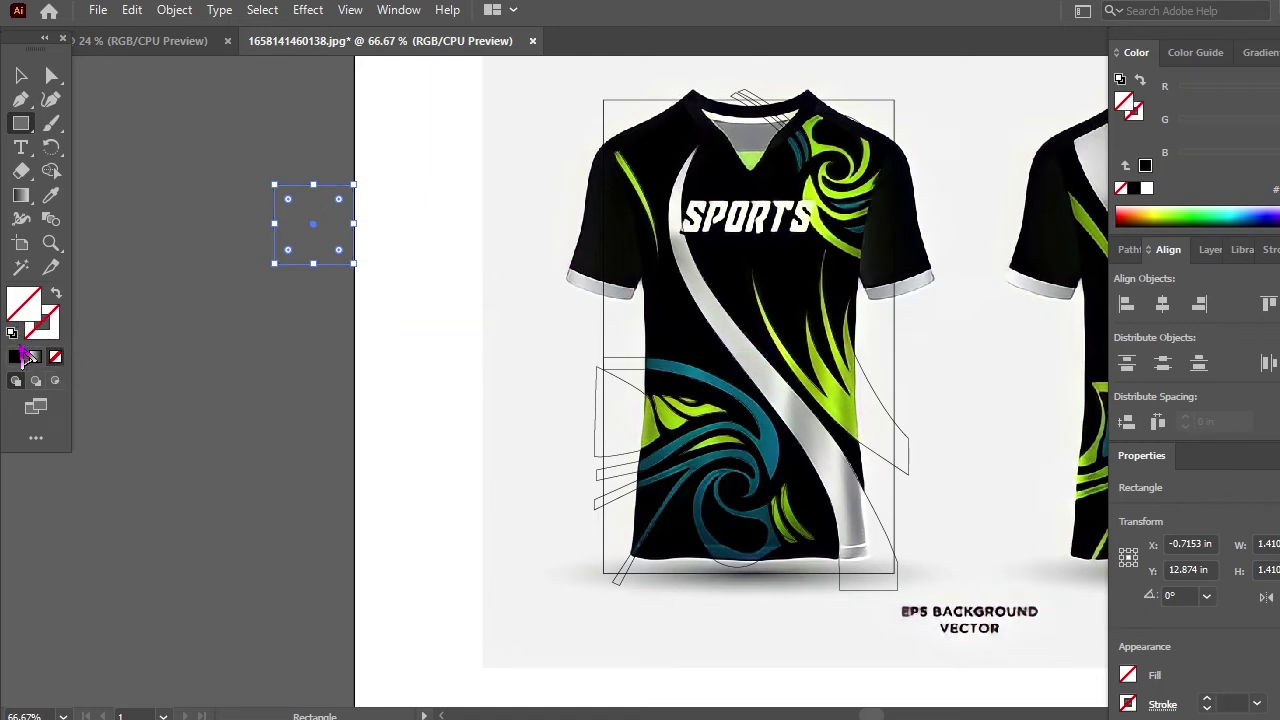
click(11, 333)
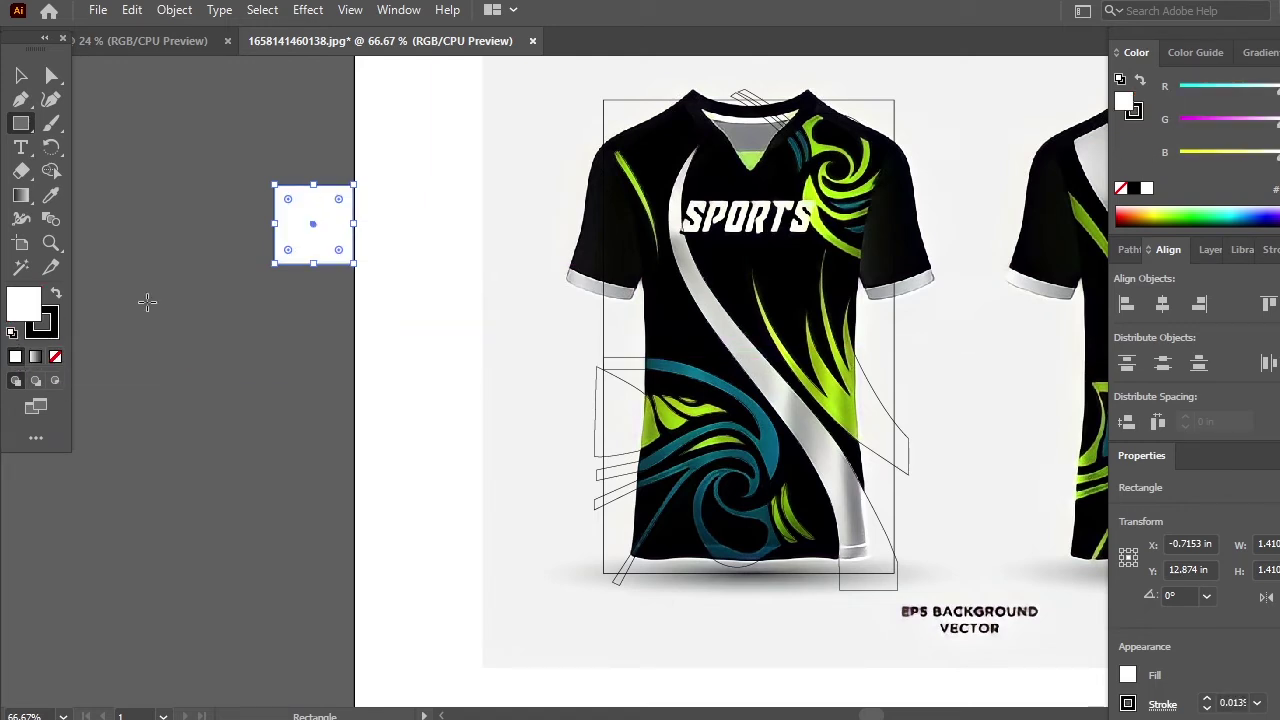
click(210, 301)
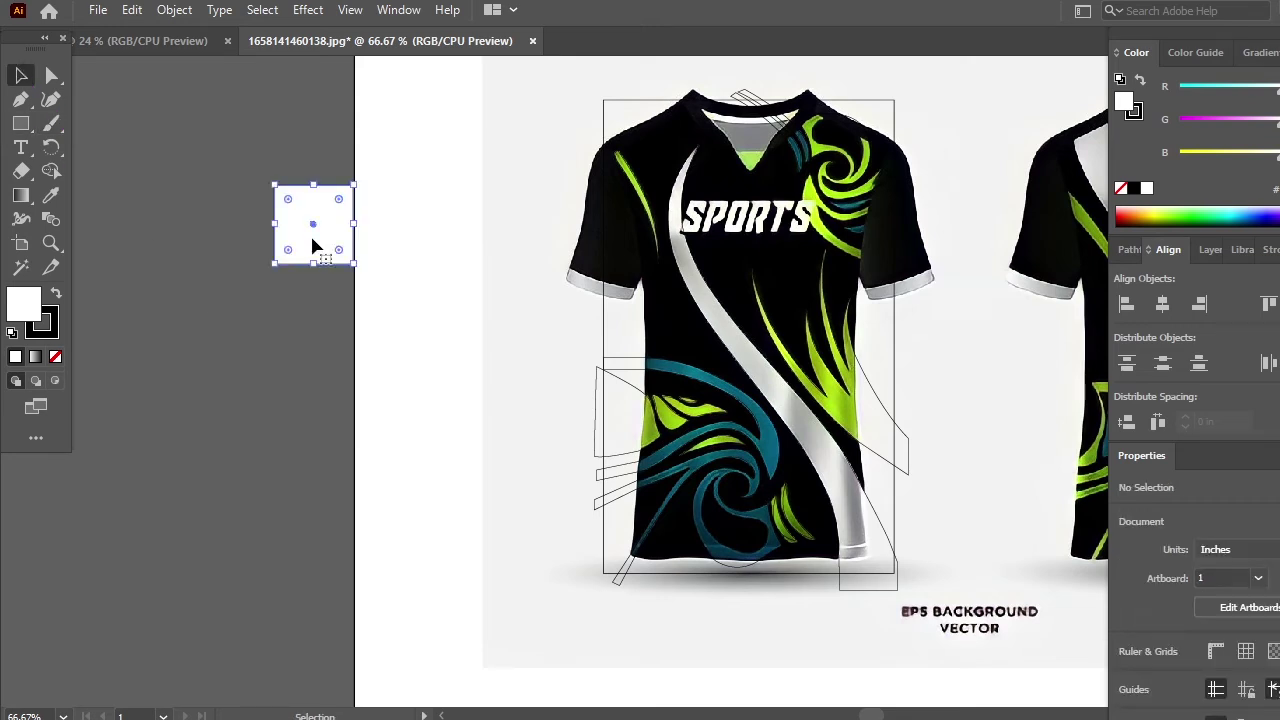
- Duplicate the white square twice straight below the original to form an evenly spaced column of three swatches
drag(313, 245, 320, 428)
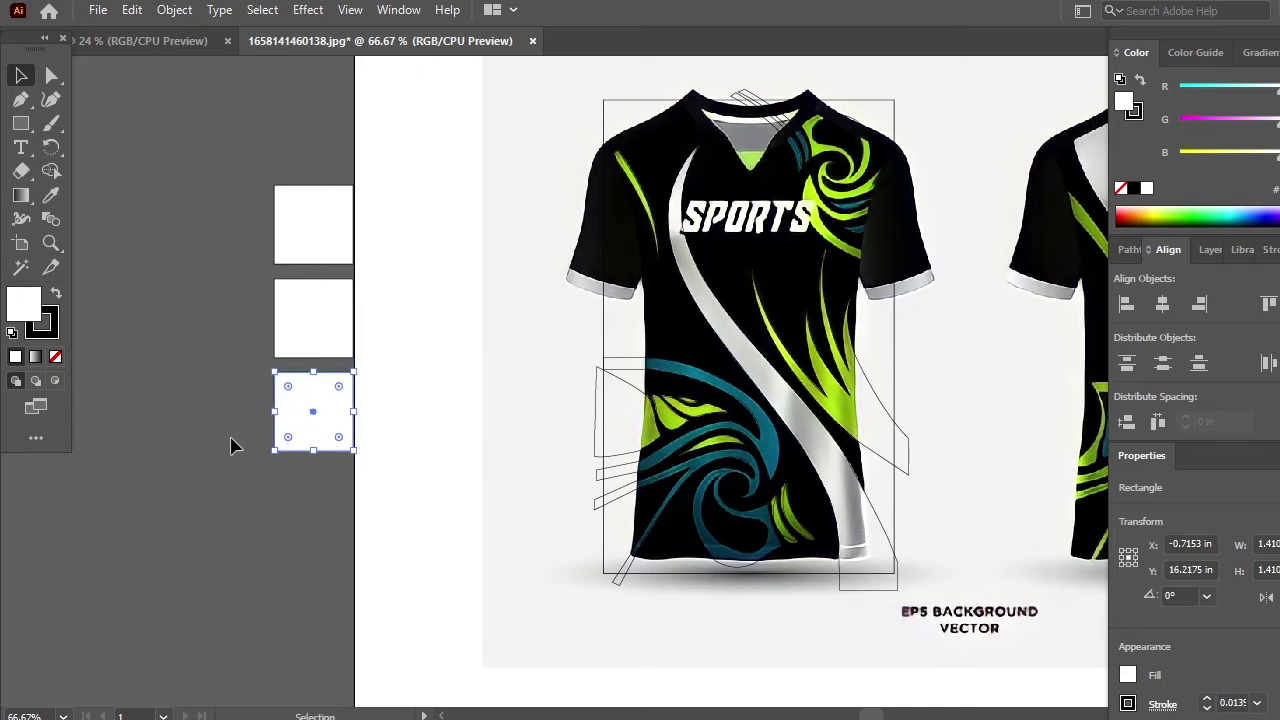
click(479, 584)
drag(617, 585, 433, 590)
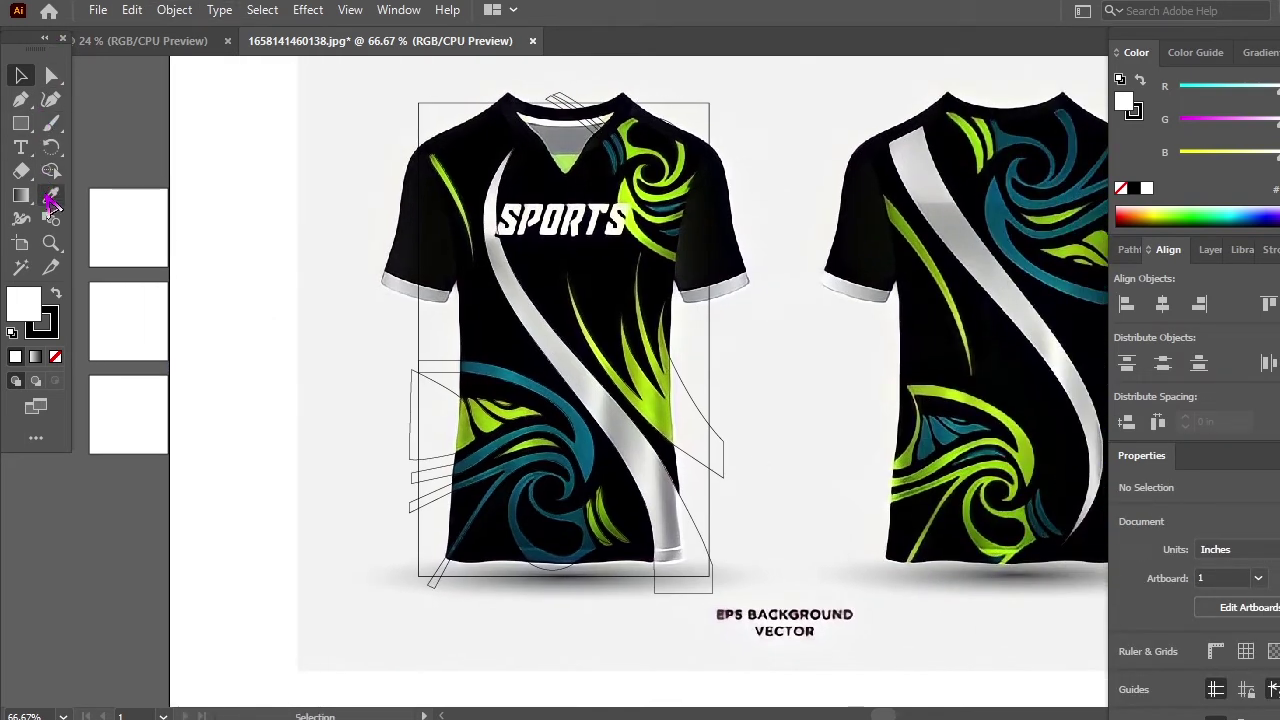
- Fill the top swatch square with a green sampled from the back jersey's lower swirl using the Eyedropper
click(50, 197)
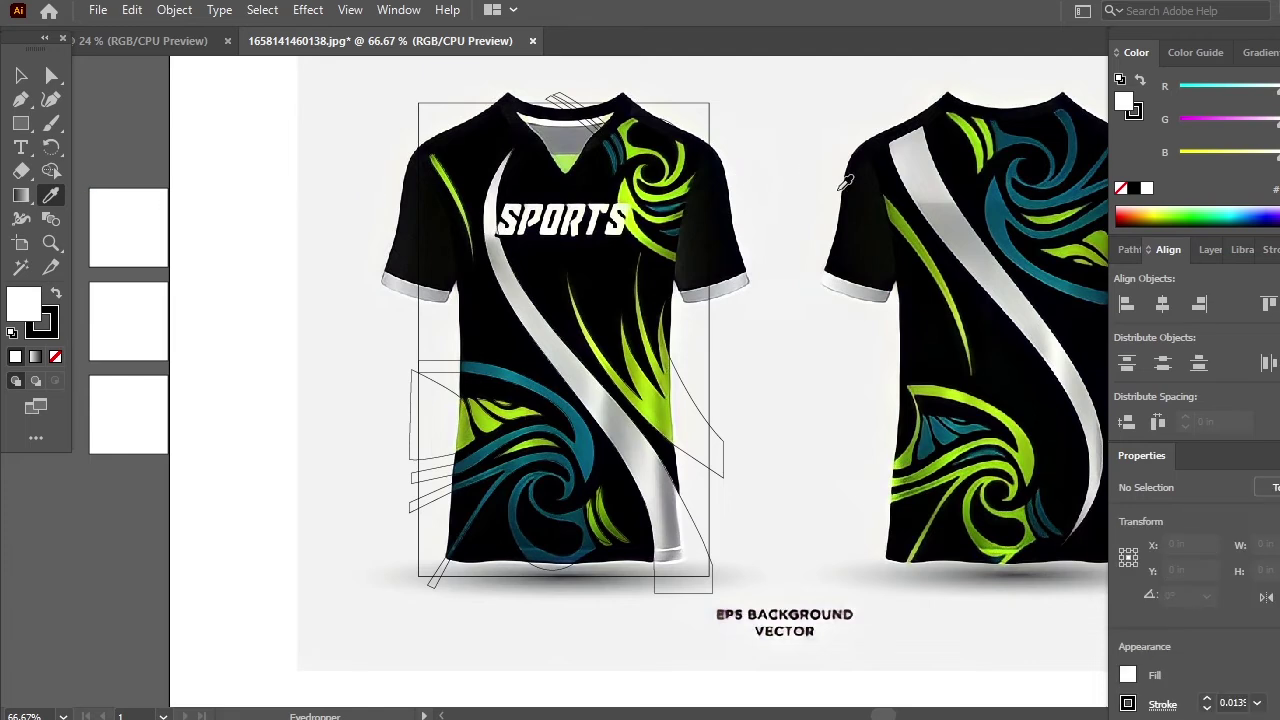
click(1034, 458)
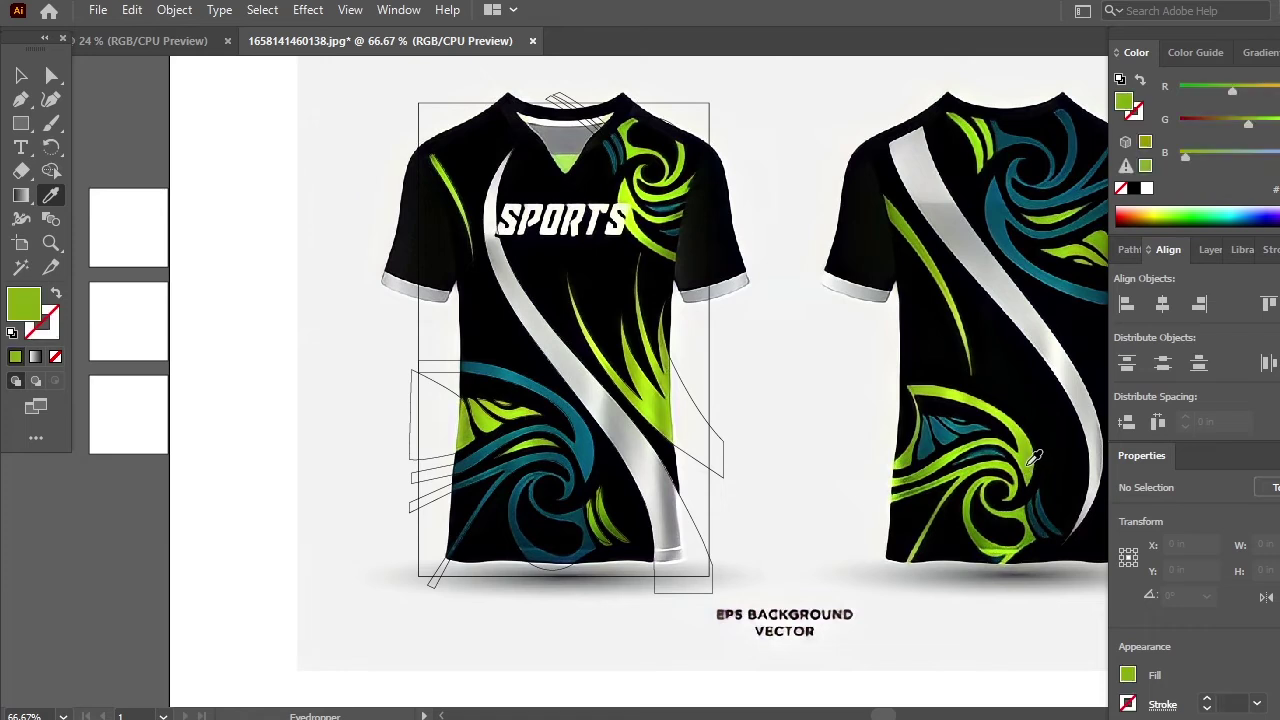
click(21, 78)
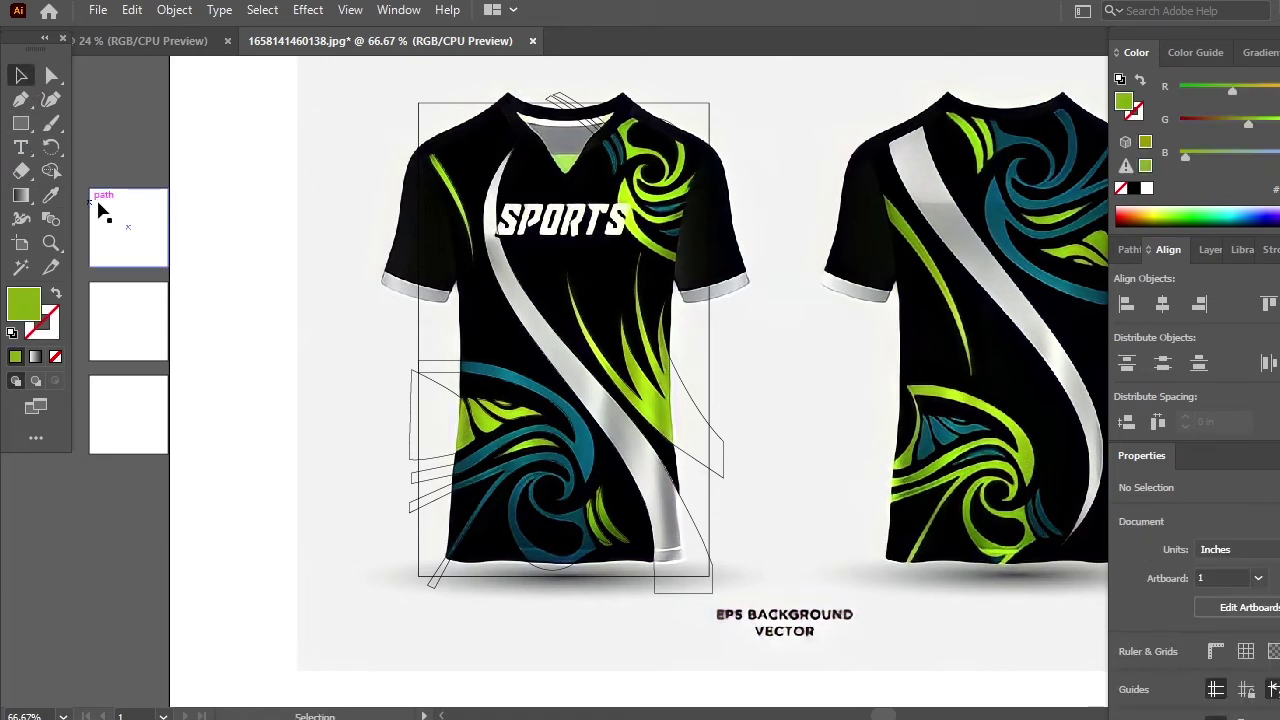
click(109, 211)
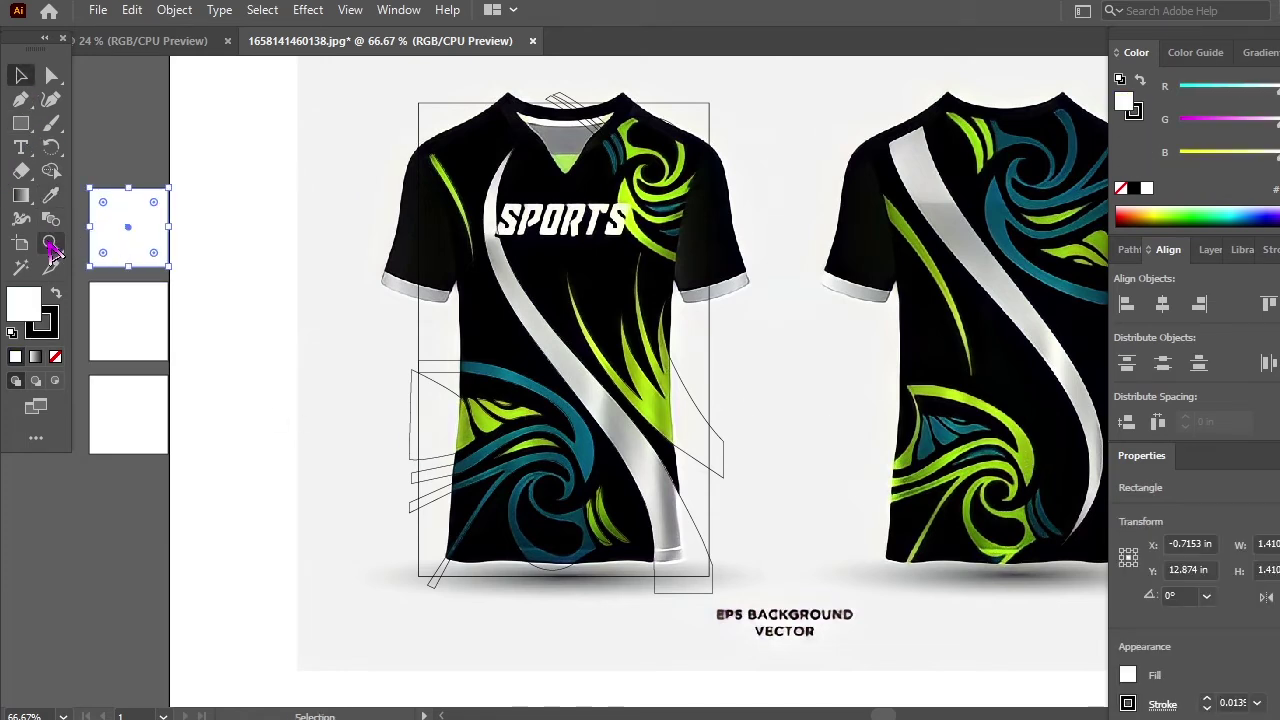
key(i)
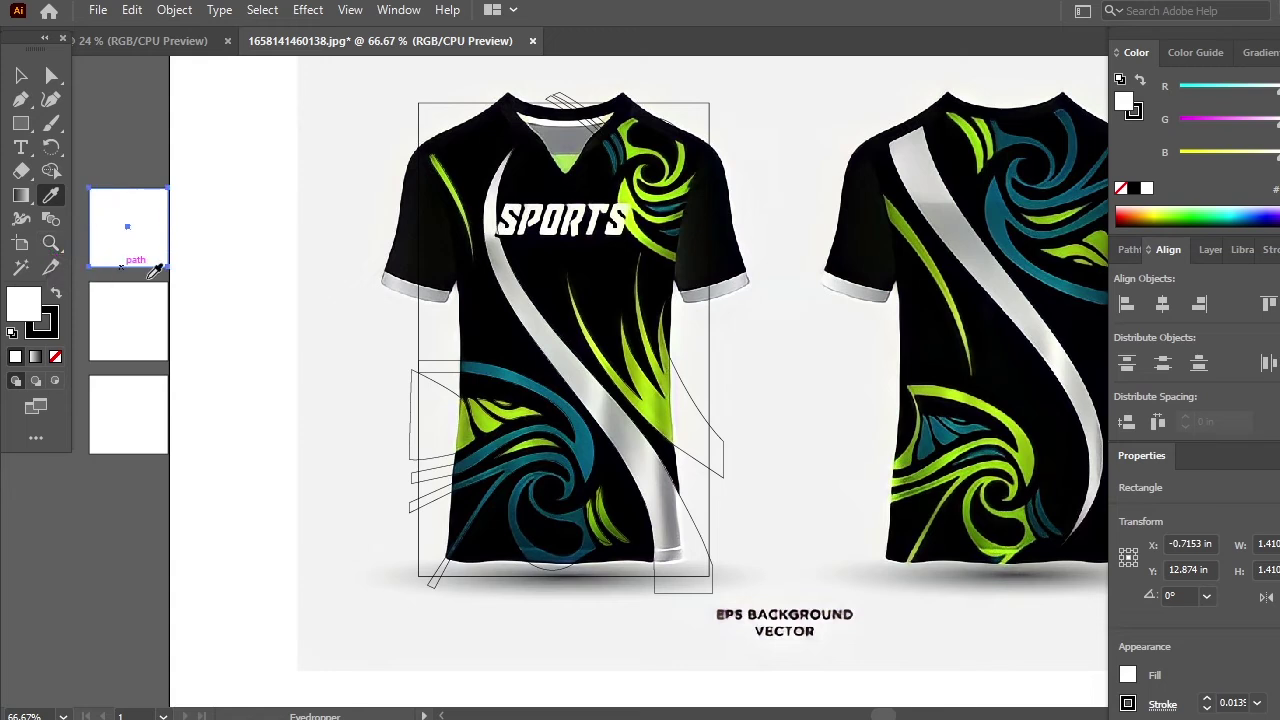
click(1028, 458)
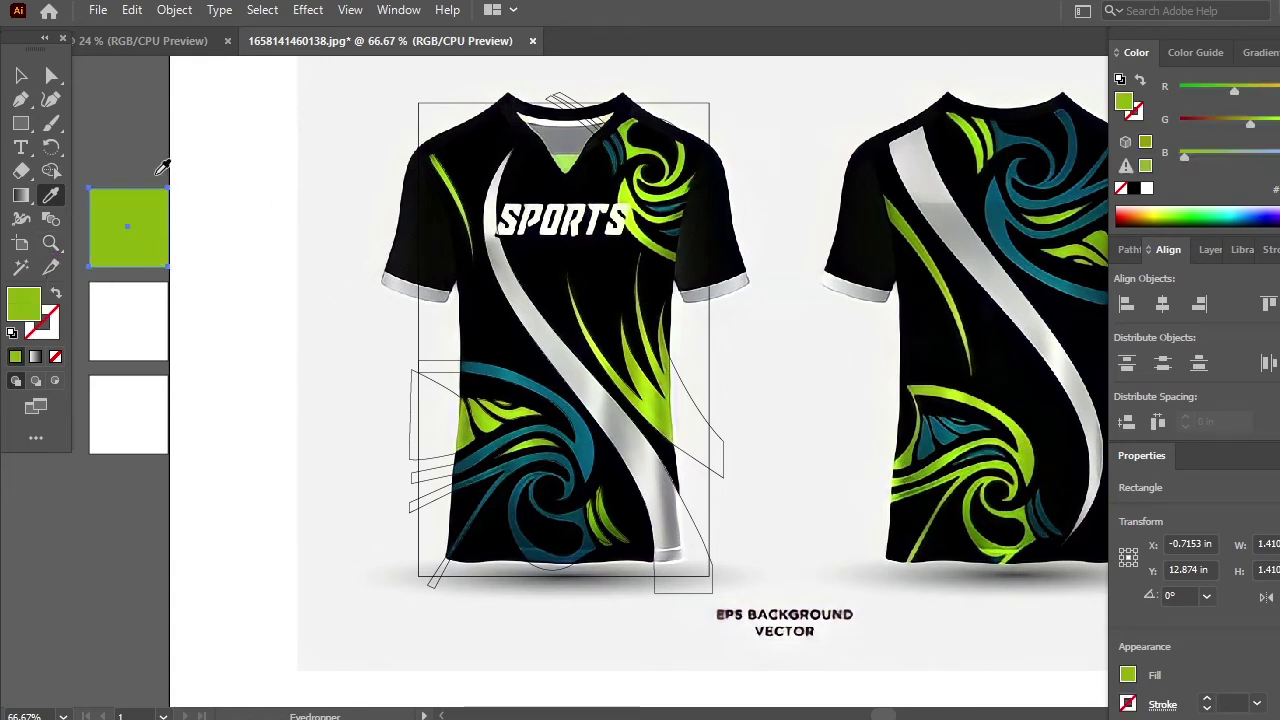
click(19, 78)
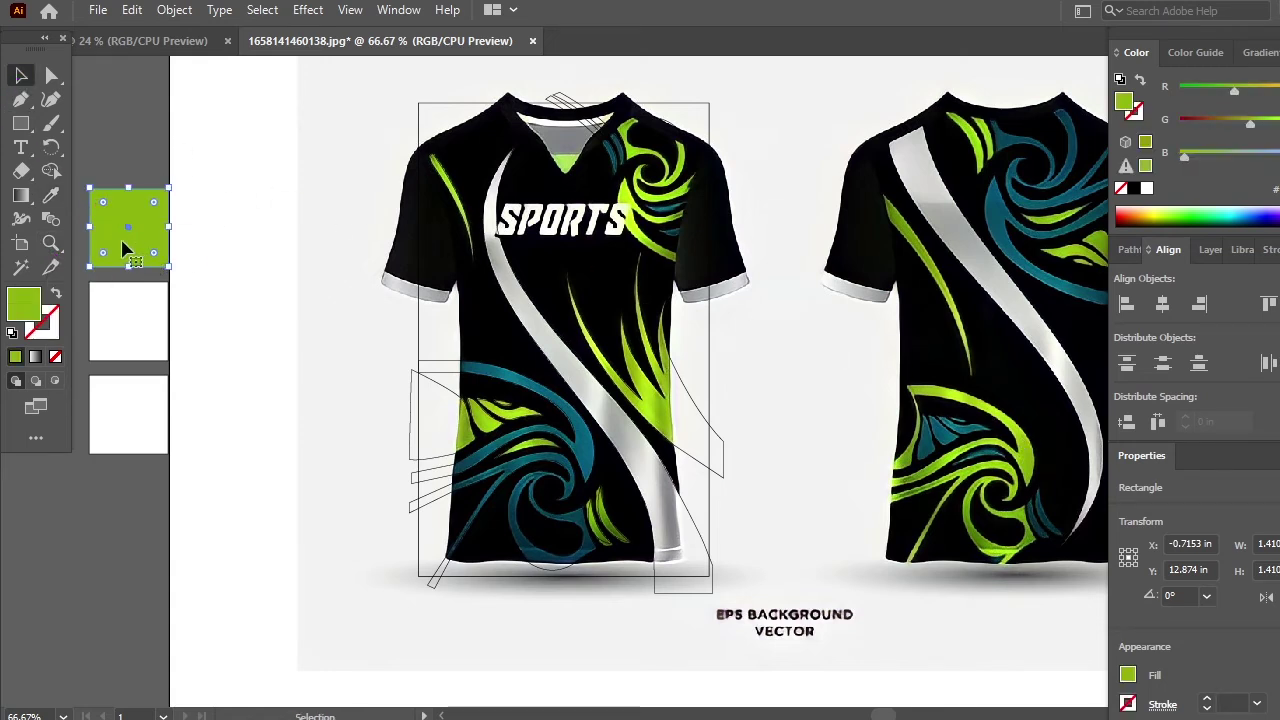
- Adjust the top swatch square's green in the Color Picker, first to 9cbf08 and then to 91a807
double_click(27, 305)
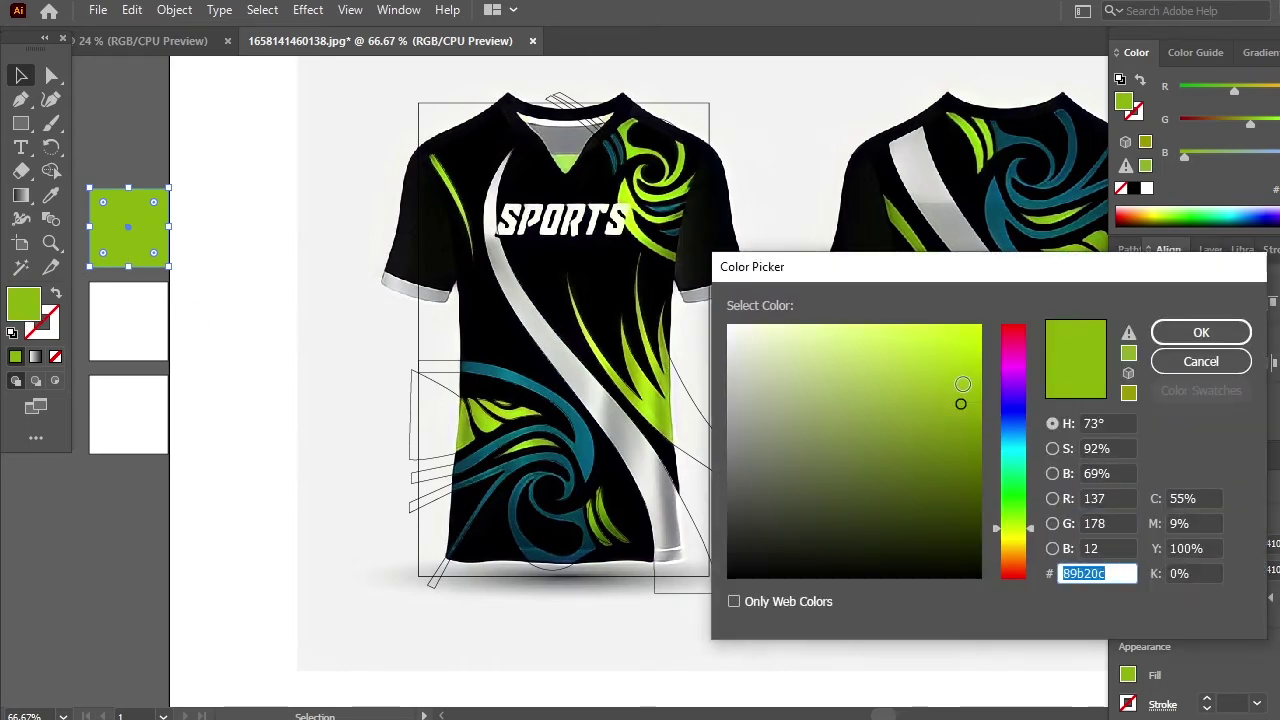
click(1201, 332)
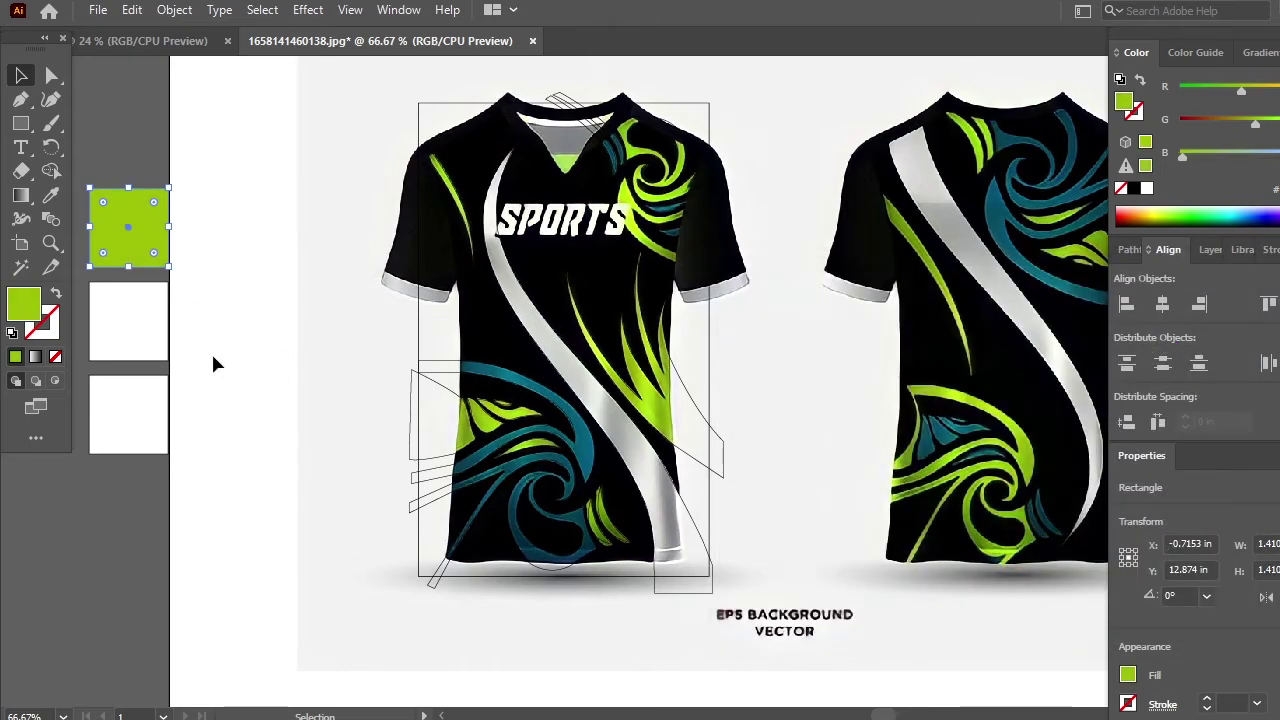
double_click(25, 313)
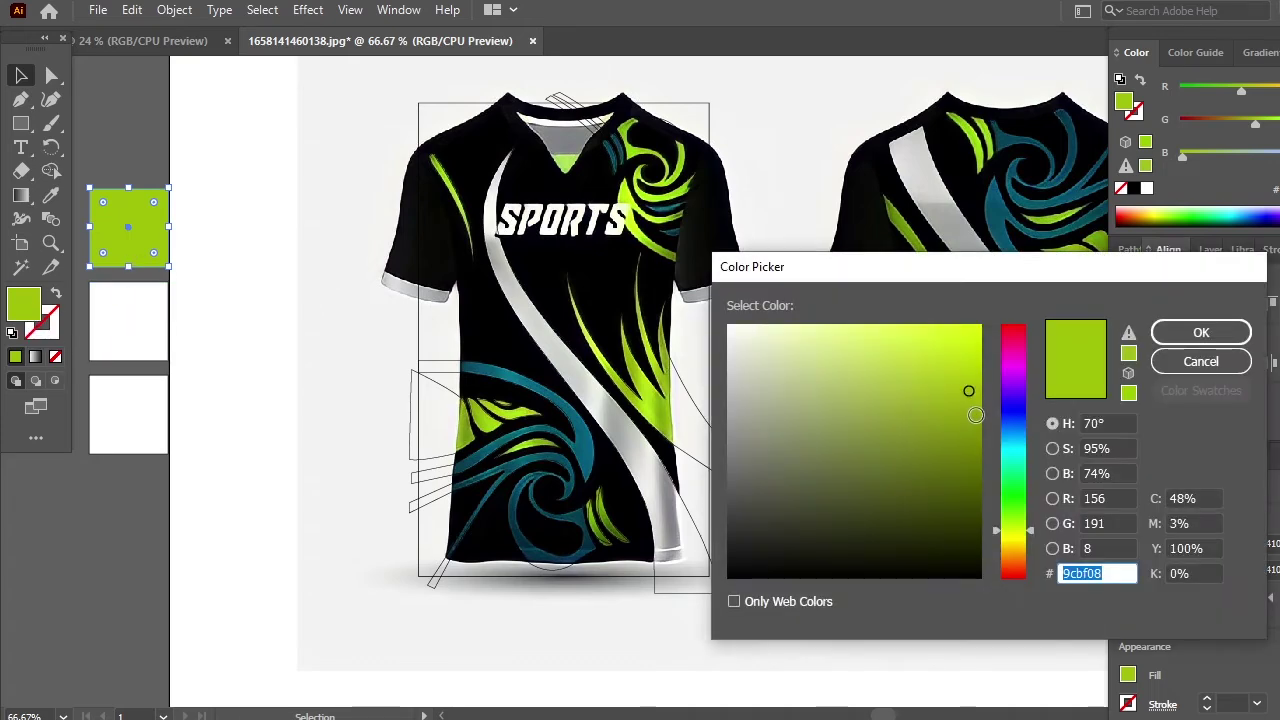
click(974, 409)
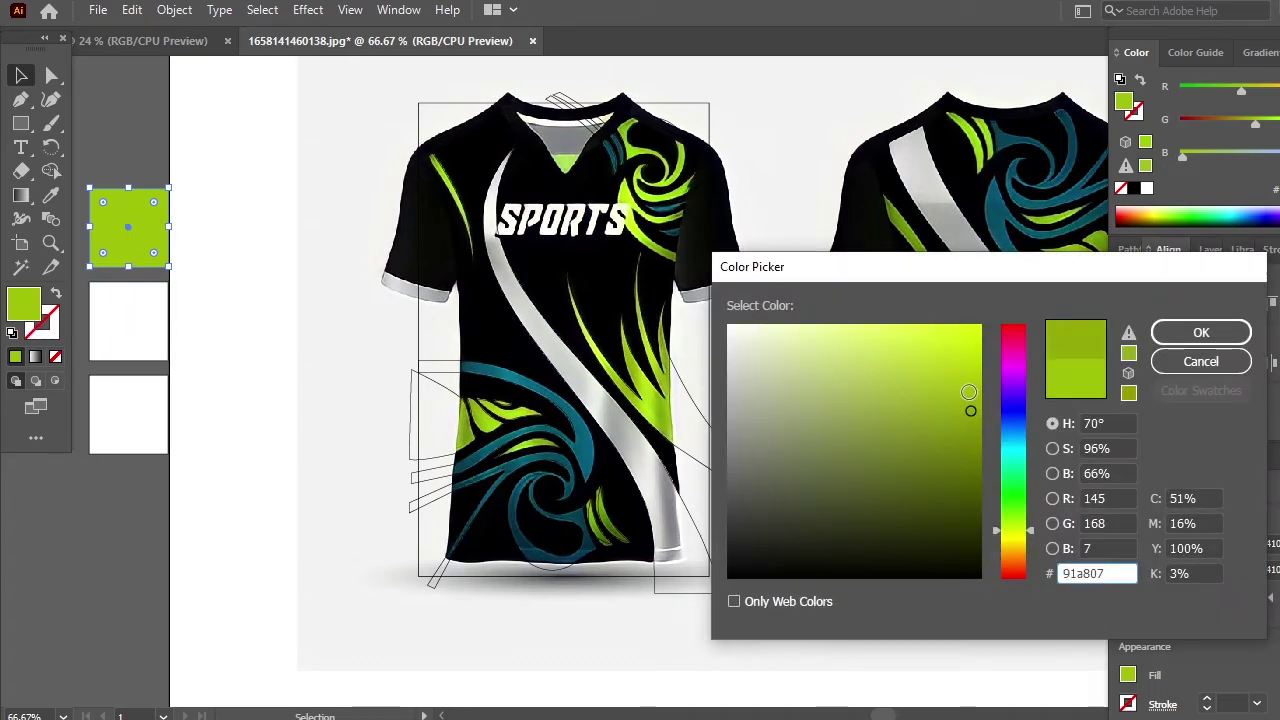
click(1201, 333)
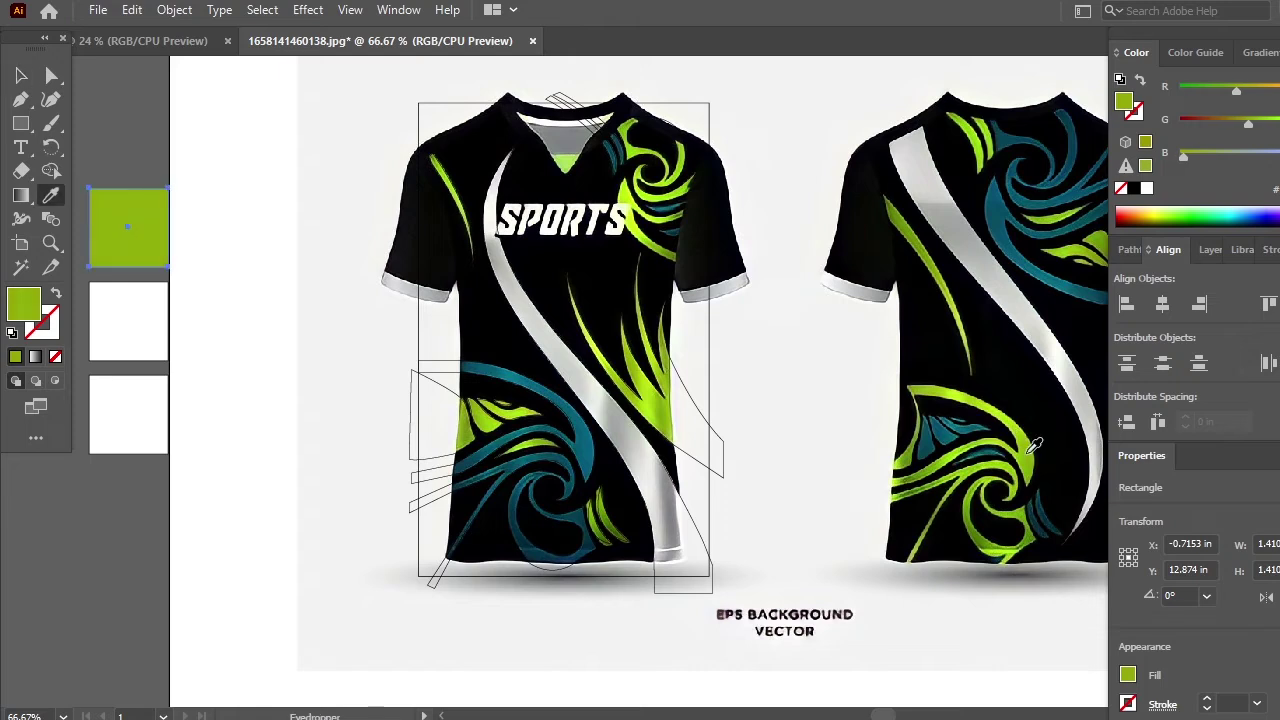
- Resample the top swatch square's fill from the brighter green on the upper arc of the back jersey's lower swirl
click(982, 401)
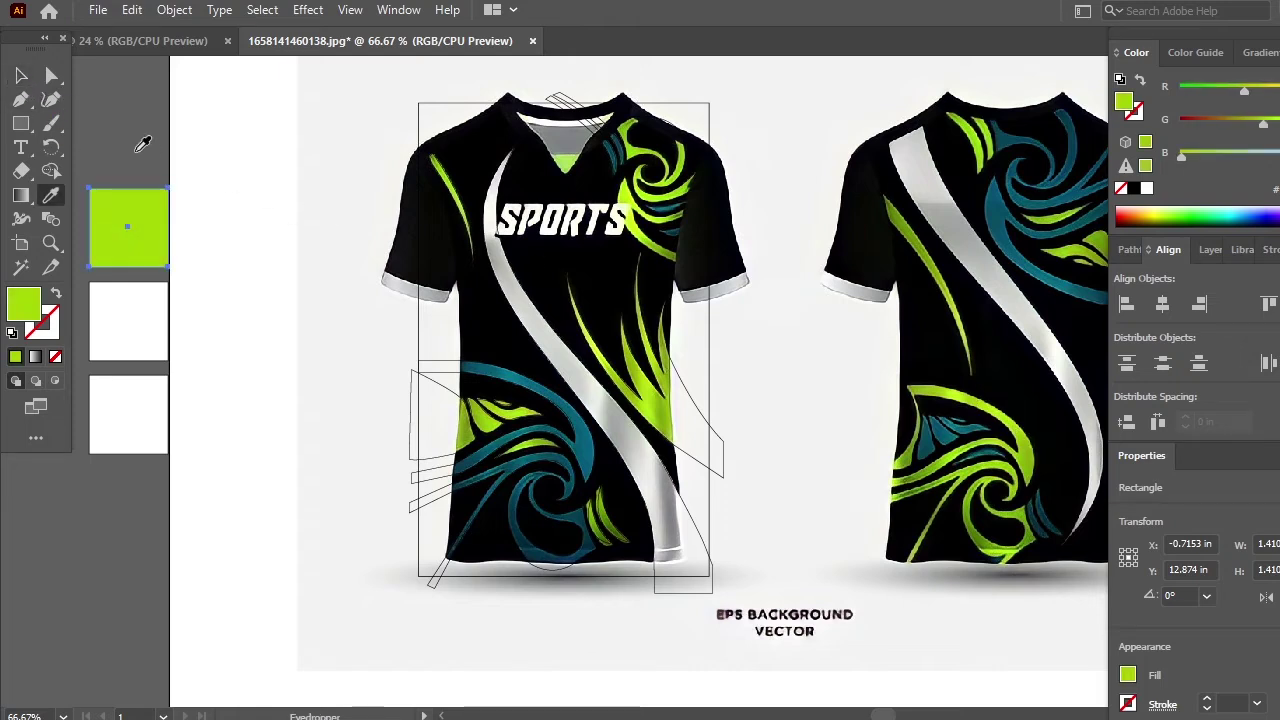
click(18, 76)
- Fill the middle swatch square with teal sampled from the back jersey's upper swirl, then set its colour to 056370
click(134, 337)
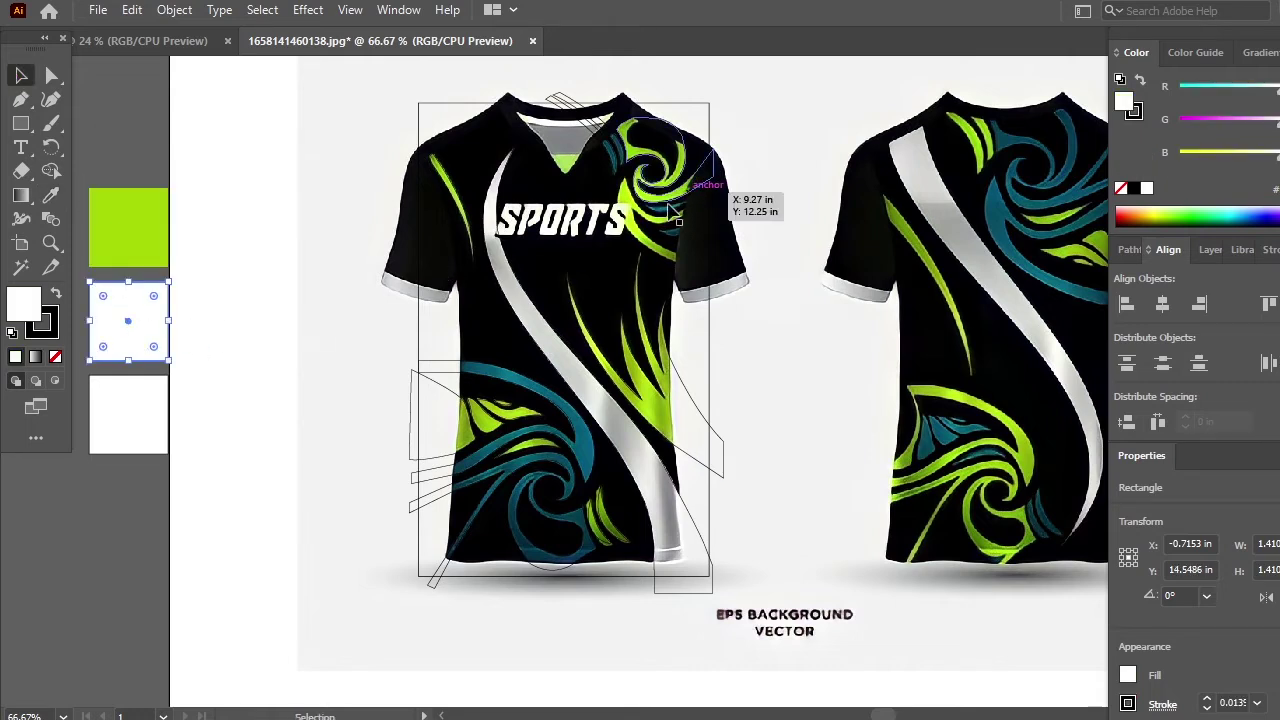
click(50, 197)
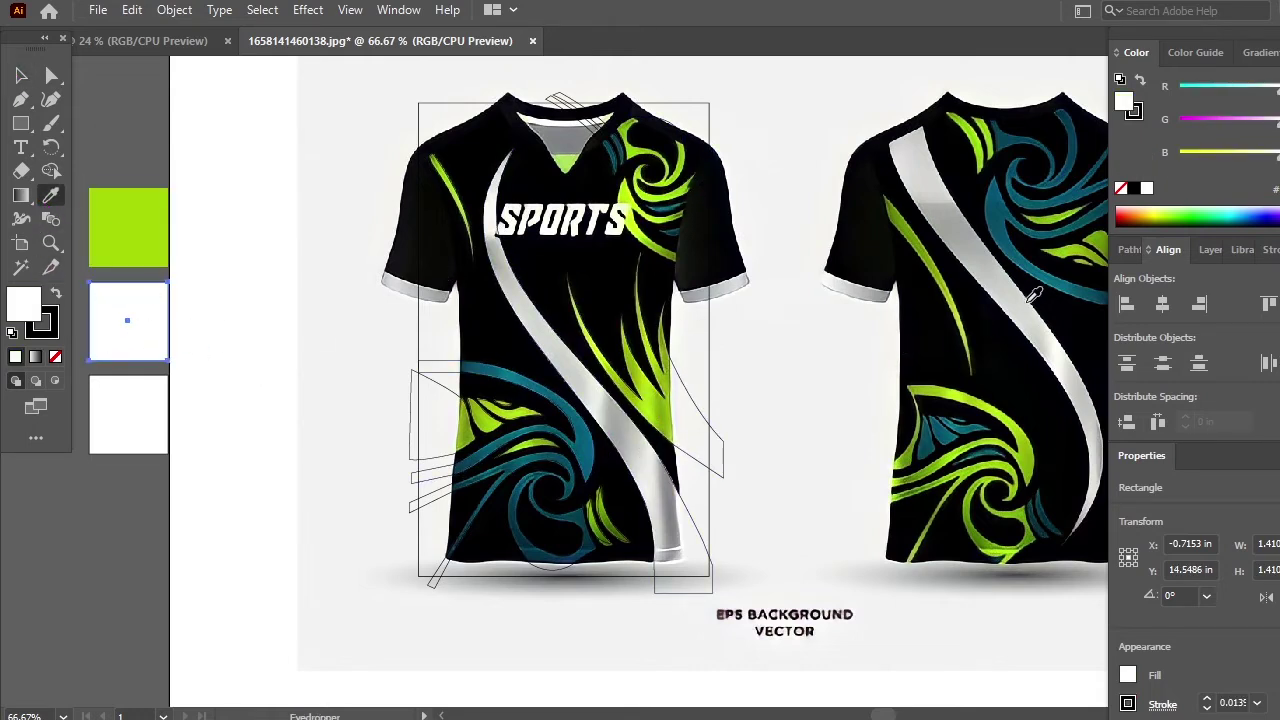
click(1004, 217)
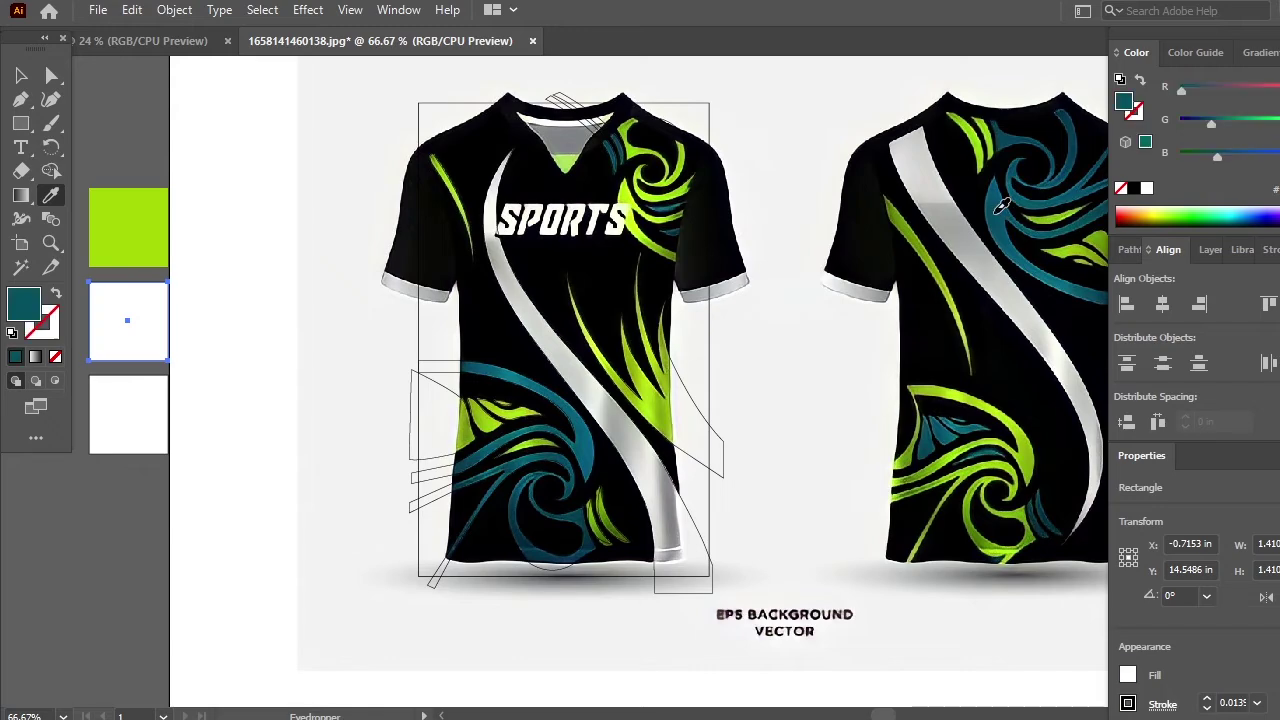
double_click(27, 313)
click(971, 457)
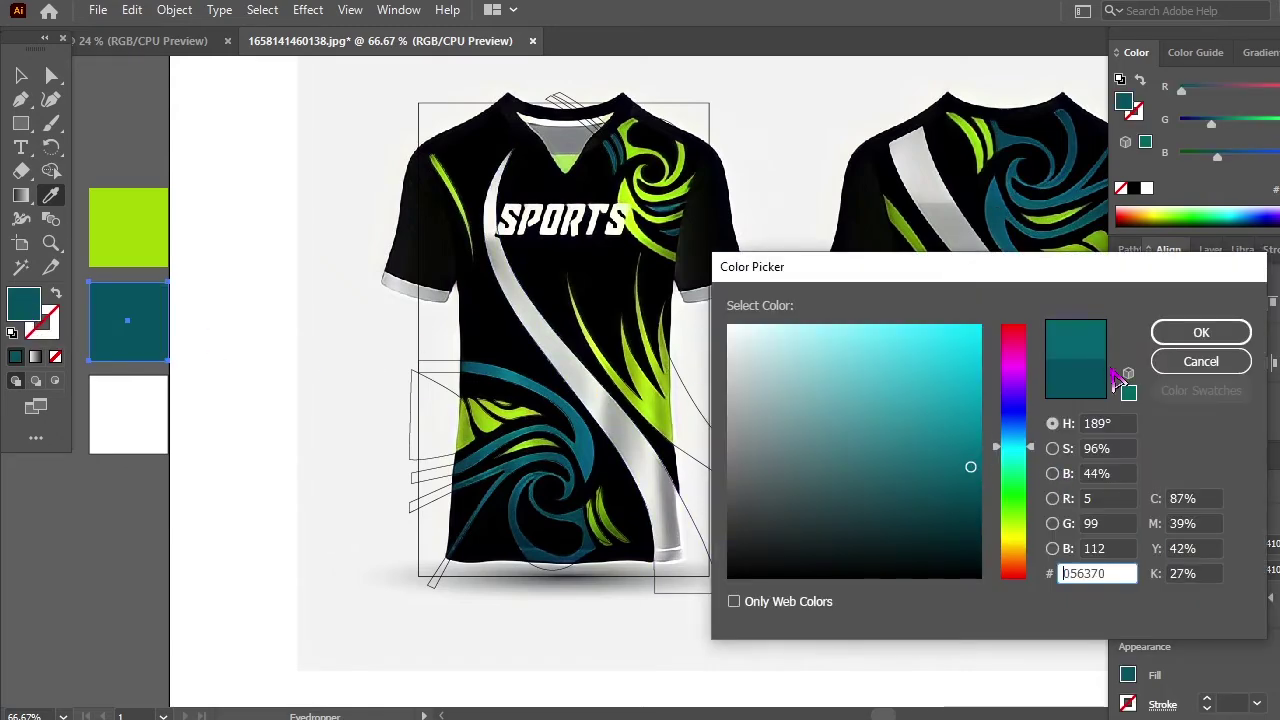
click(1201, 332)
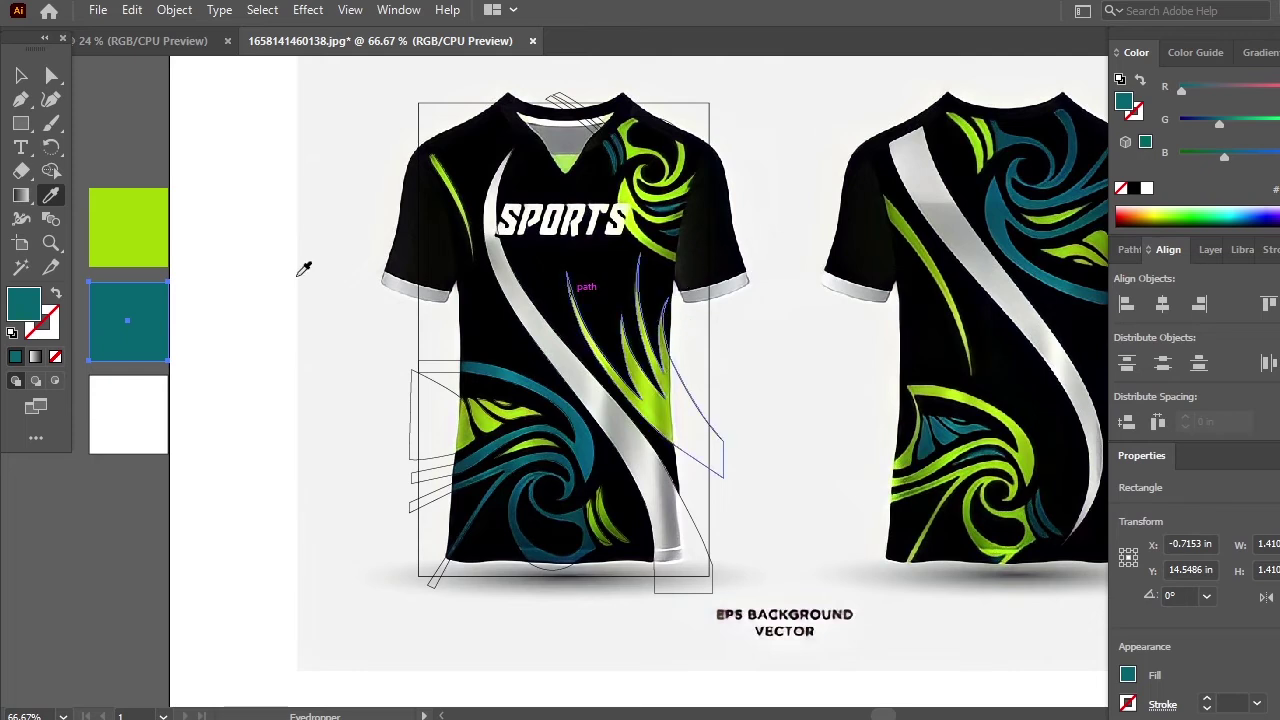
- Fill the bottom swatch square with black sampled from the front jersey's body, then deselect it
click(141, 412)
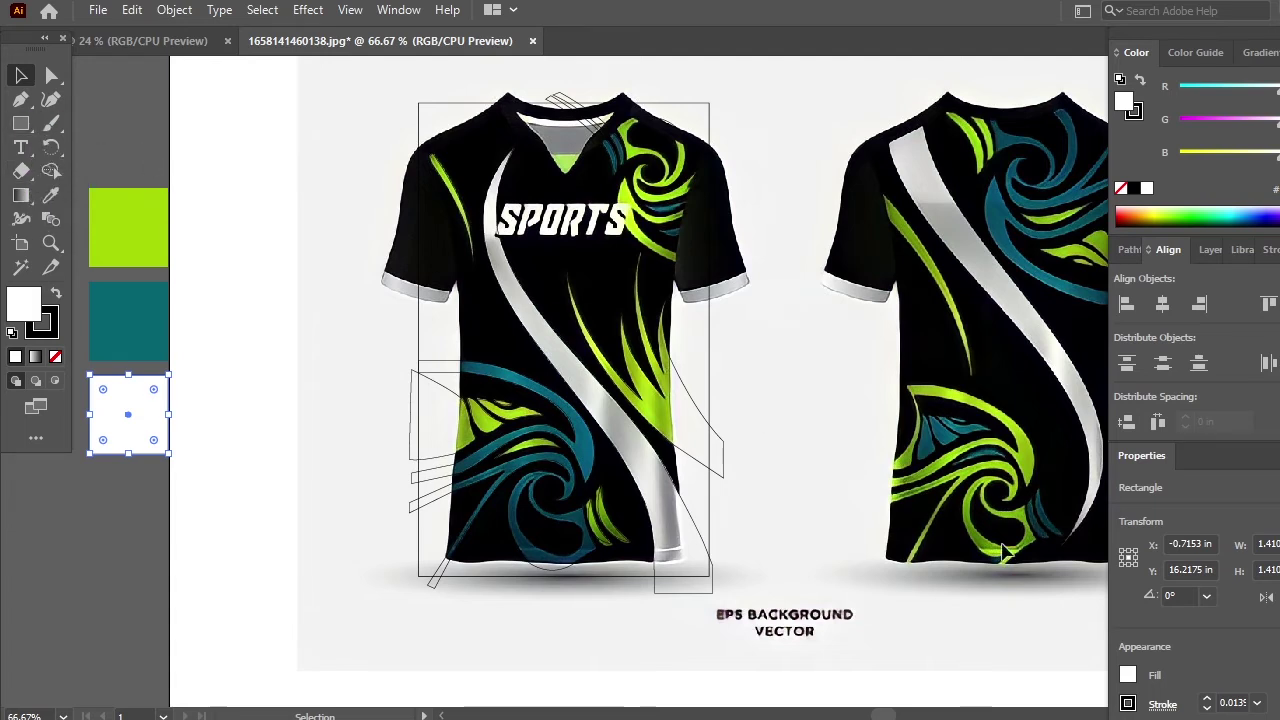
key(i)
click(494, 317)
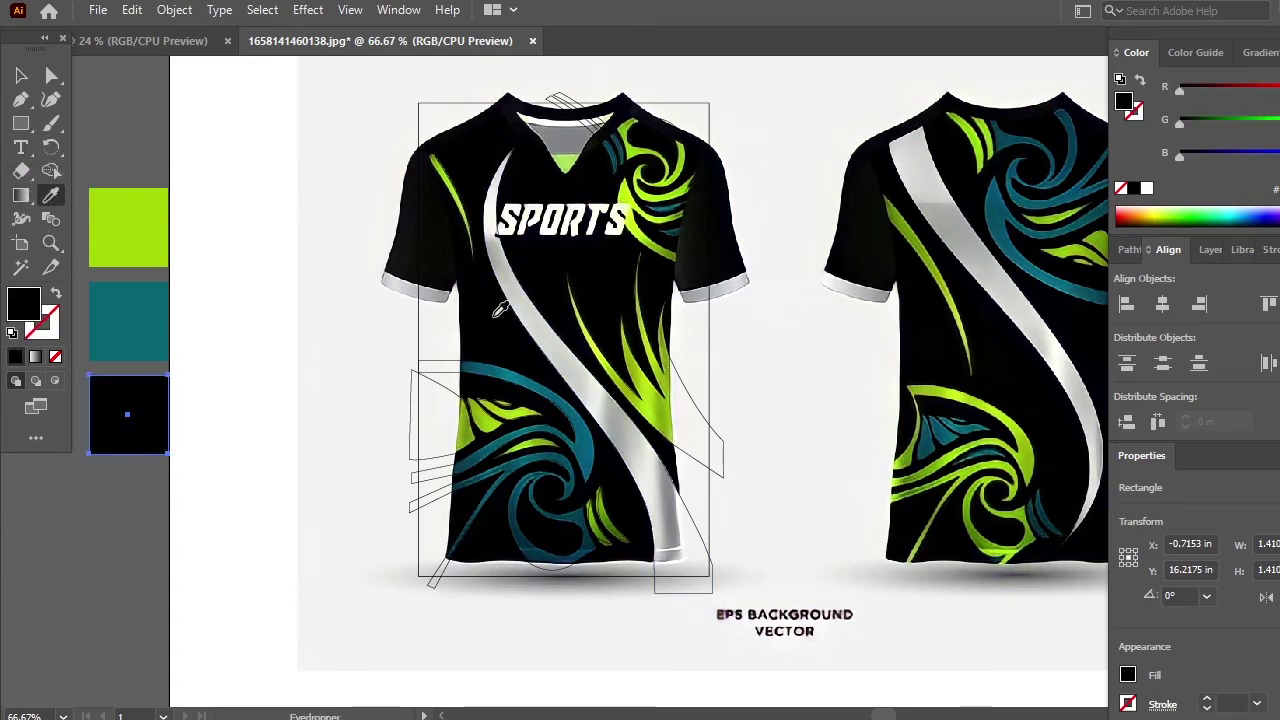
key(v)
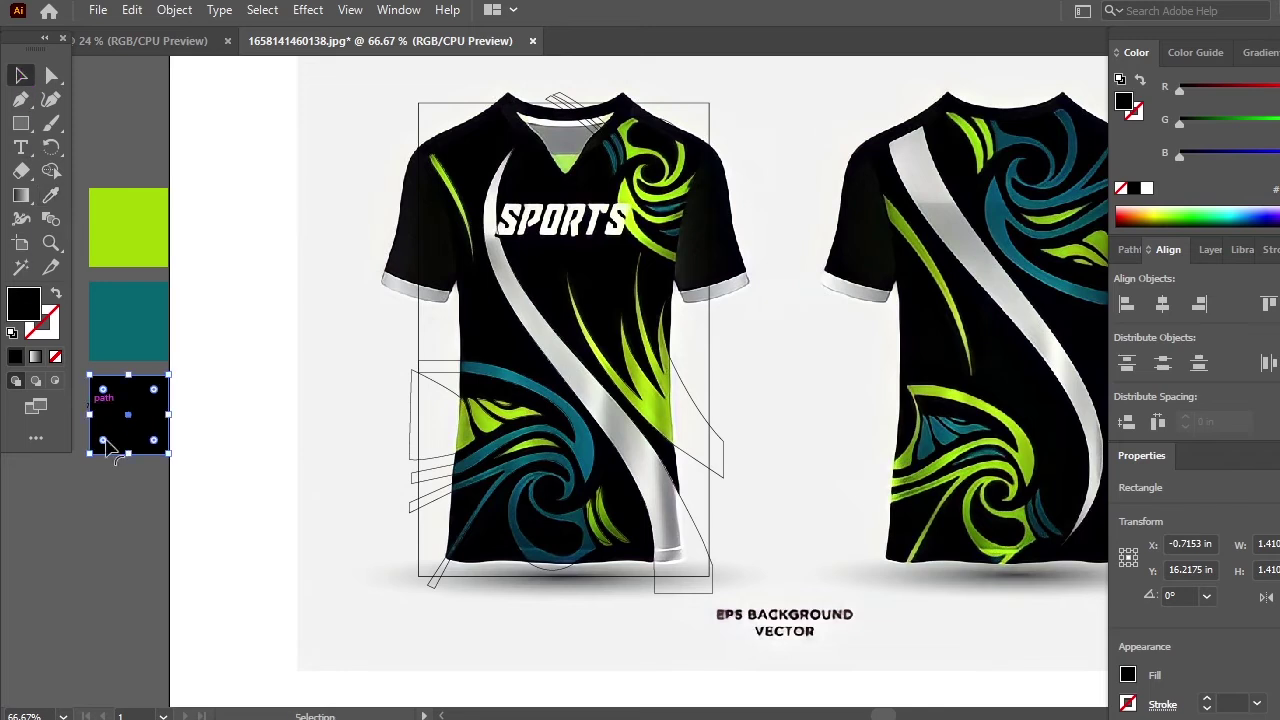
click(103, 513)
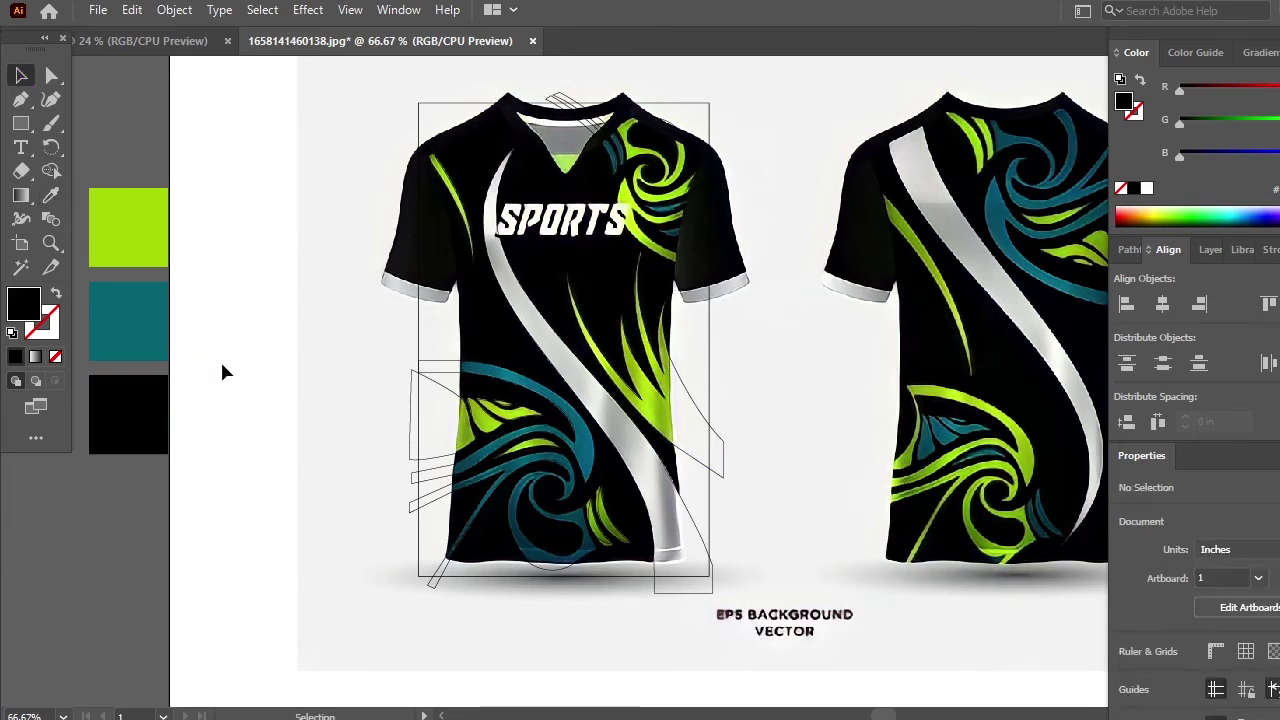
- Move the jersey reference image to the right, clear of the traced outlines
key(ctrl+minus)
key(ctrl+minus)
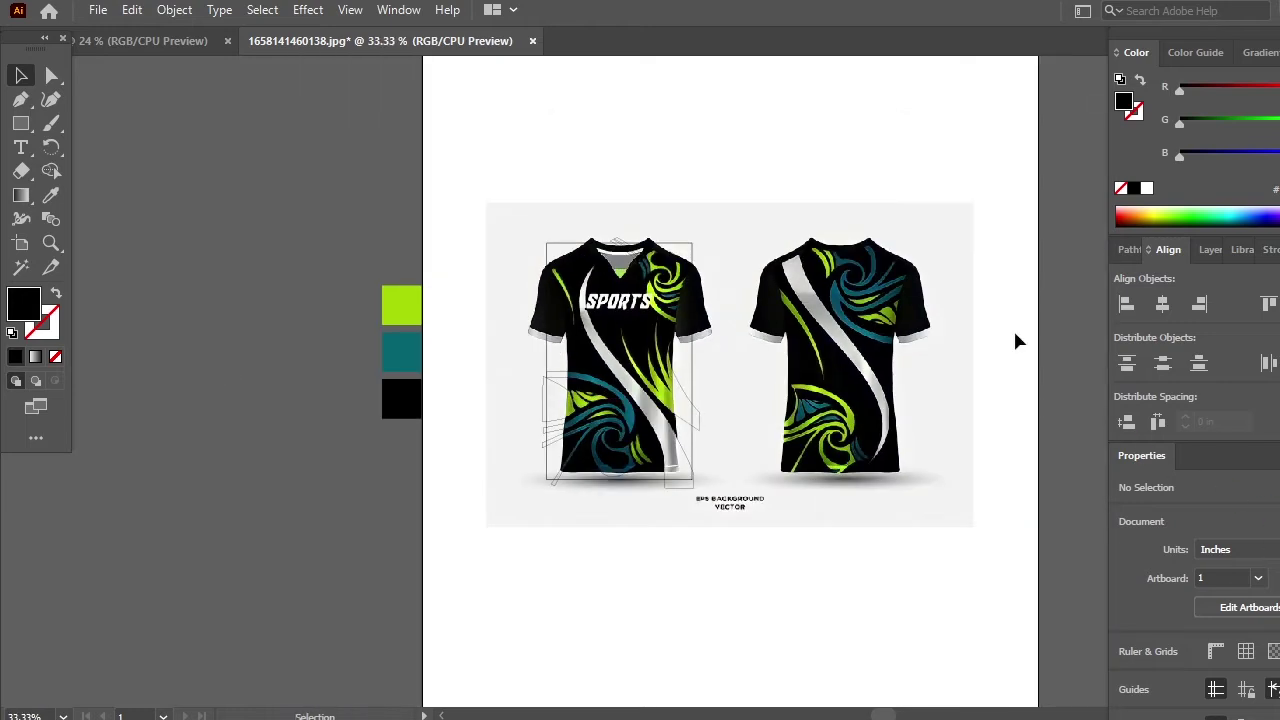
click(804, 353)
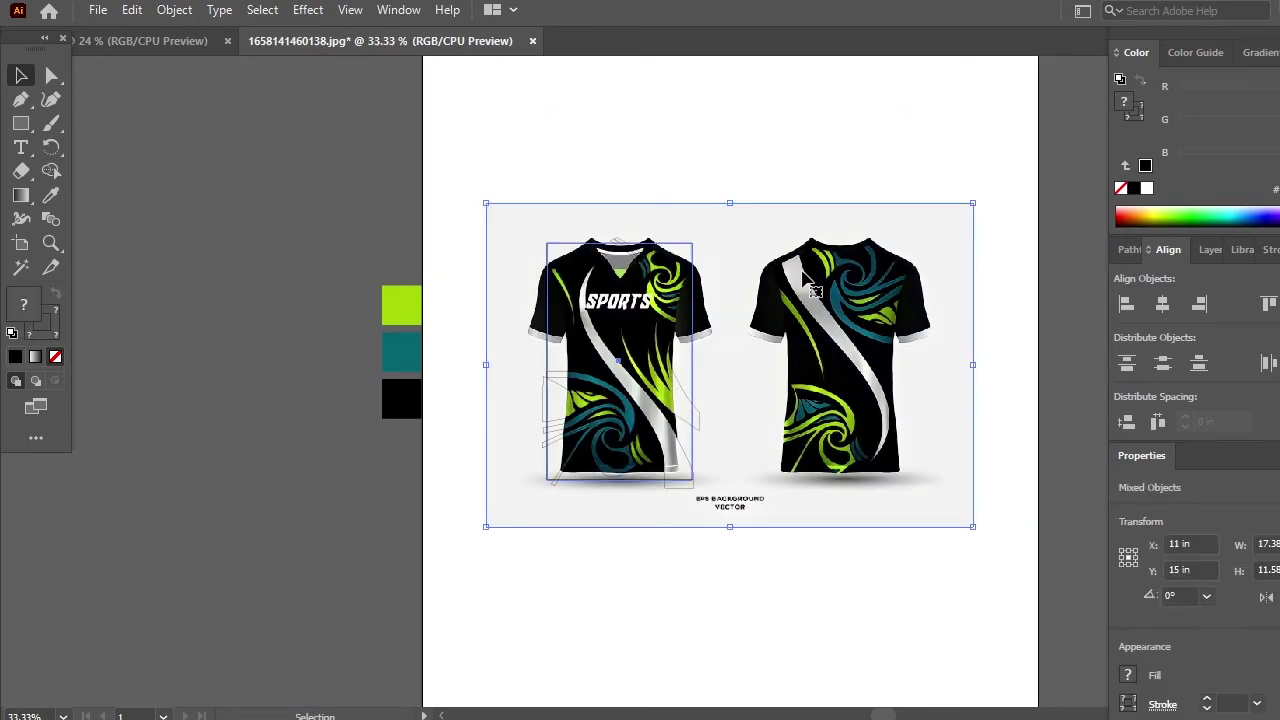
click(332, 142)
drag(817, 332, 1046, 346)
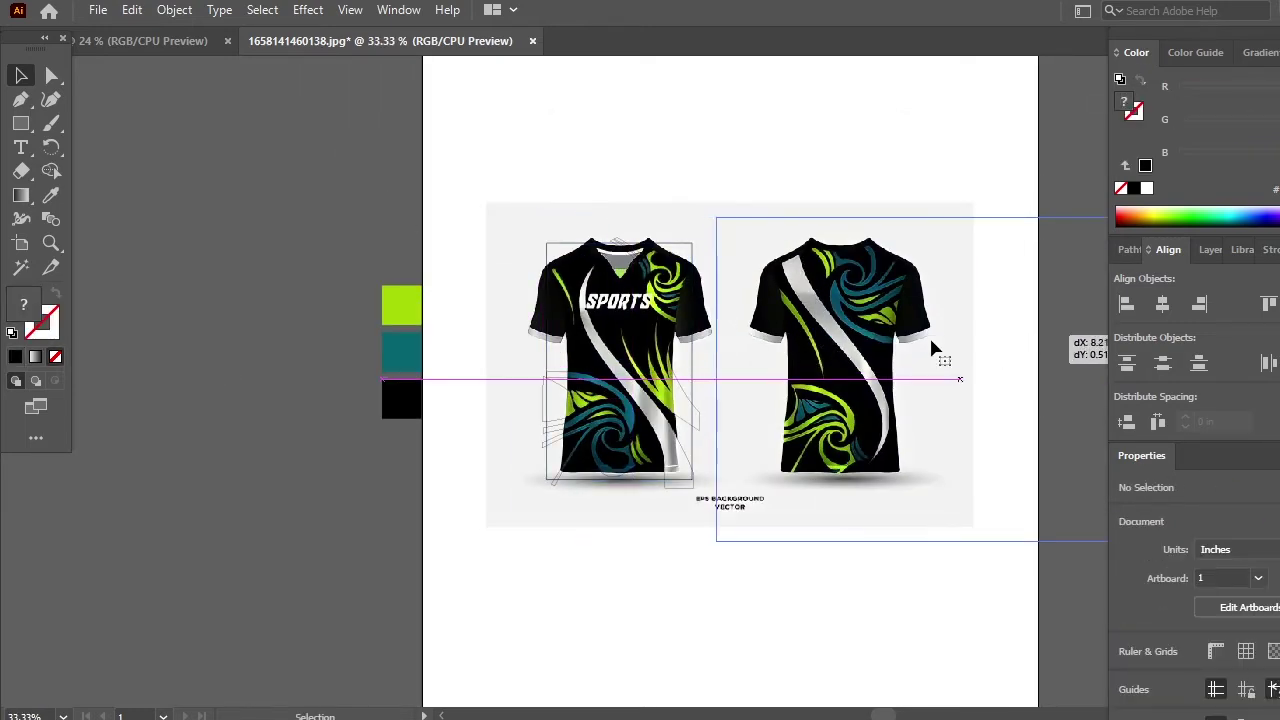
drag(896, 348, 1052, 346)
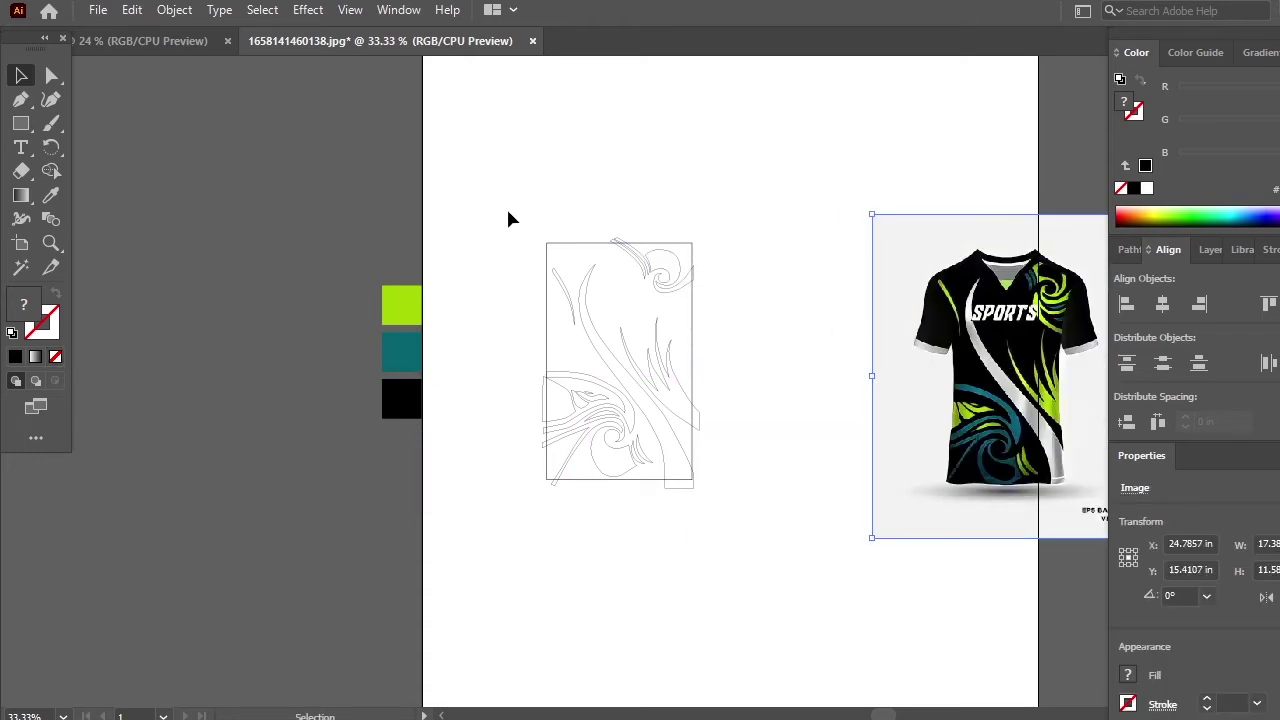
- Move the traced outlines off the artboard, to the left of the colour swatches
mouse_move(651, 423)
mouse_down()
mouse_move(320, 380)
mouse_move(270, 388)
mouse_up()
click(310, 525)
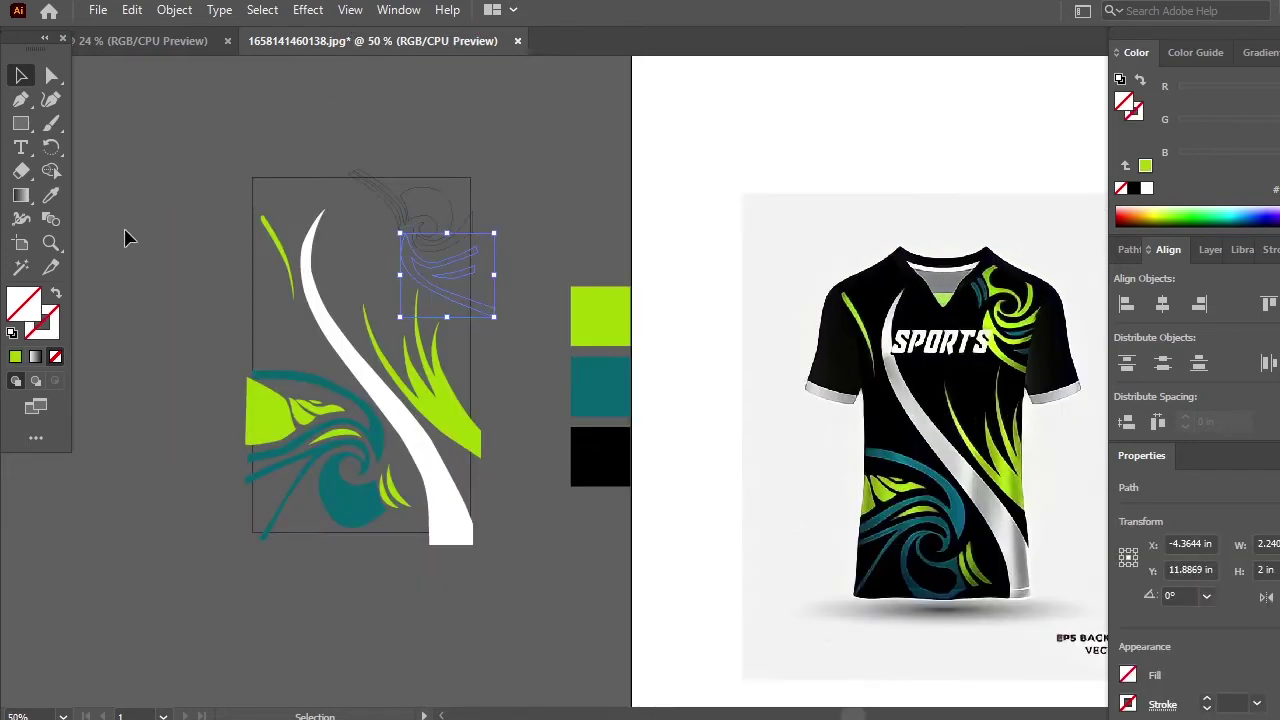
- Fill the selected branching path below the upper swirl with green sampled from the top swatch
click(50, 198)
click(623, 306)
click(20, 76)
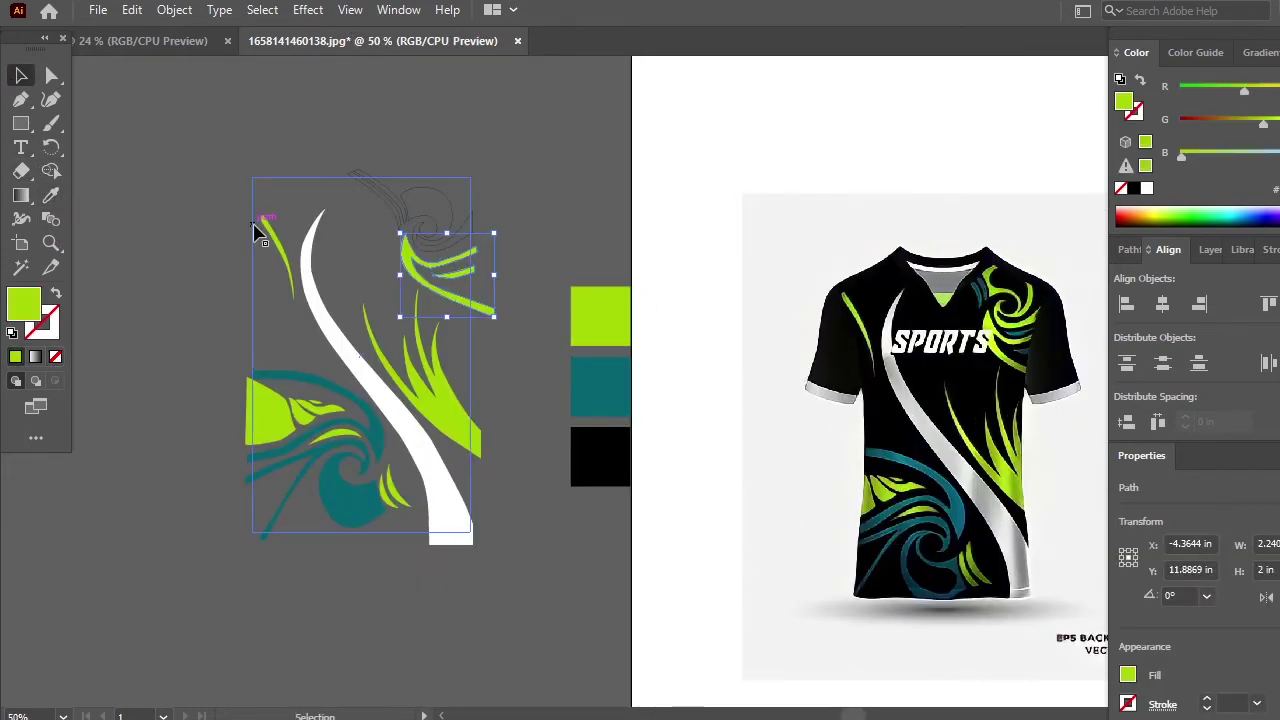
- Bring the teardrop path inside the lower teal swirl to the front and fill it with black from the bottom swatch
key(space)
drag(528, 463, 476, 448)
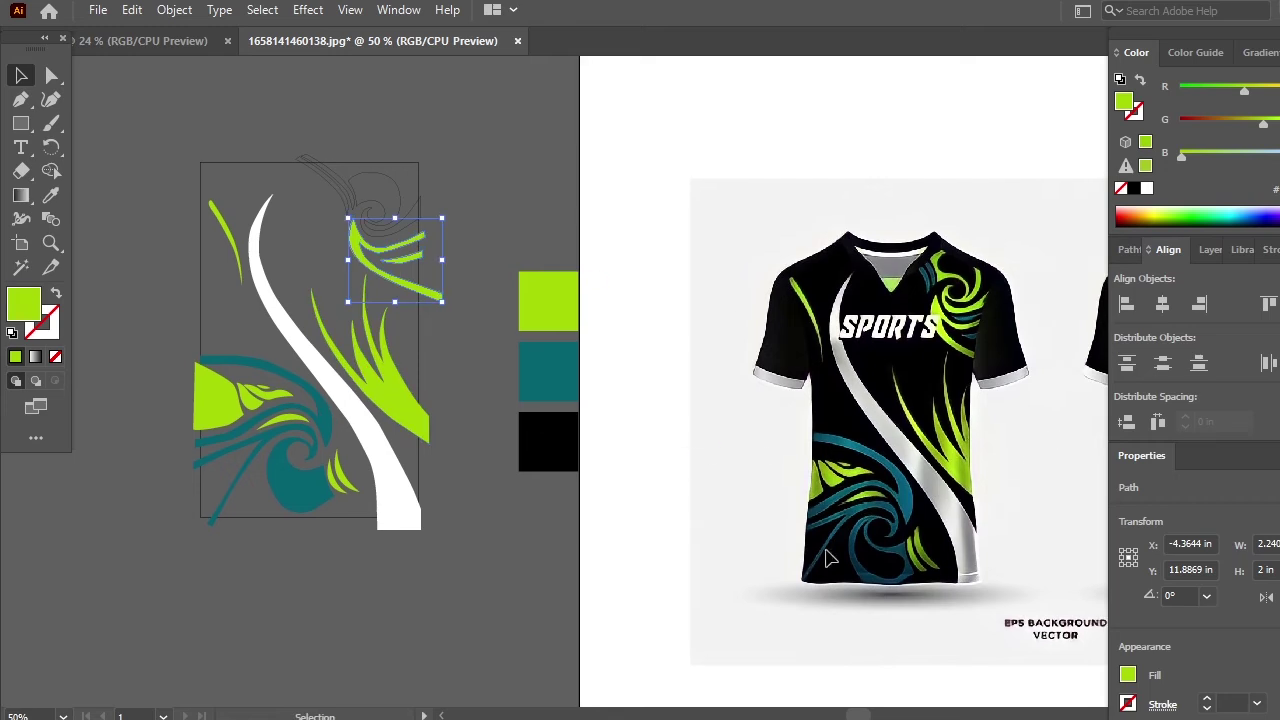
drag(705, 562, 297, 489)
right_click(297, 489)
mouse_move(430, 382)
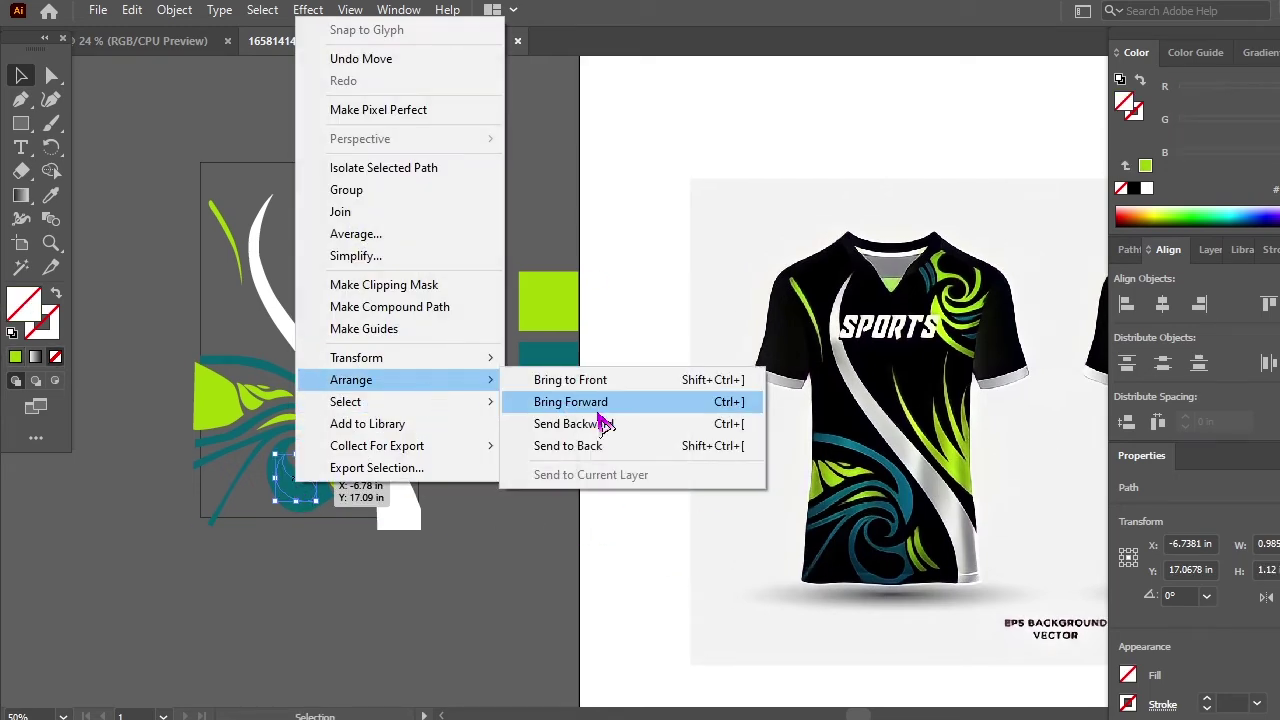
click(619, 384)
click(51, 195)
click(548, 440)
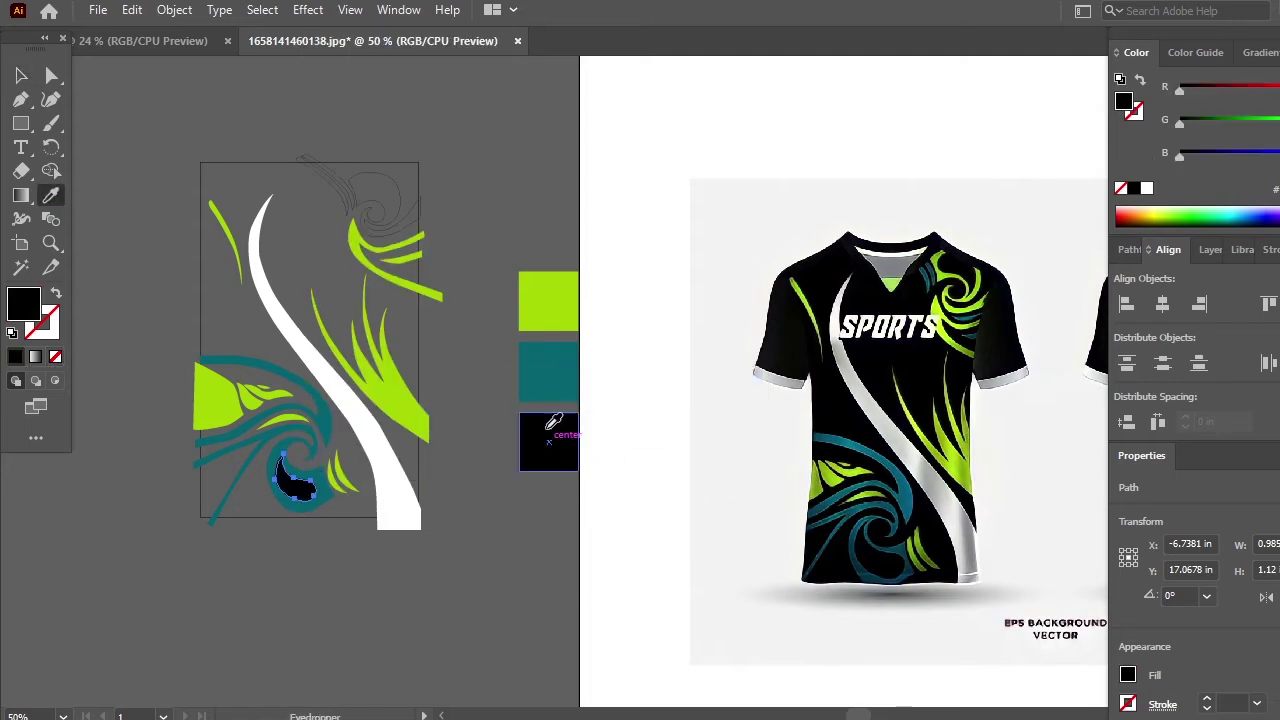
click(24, 80)
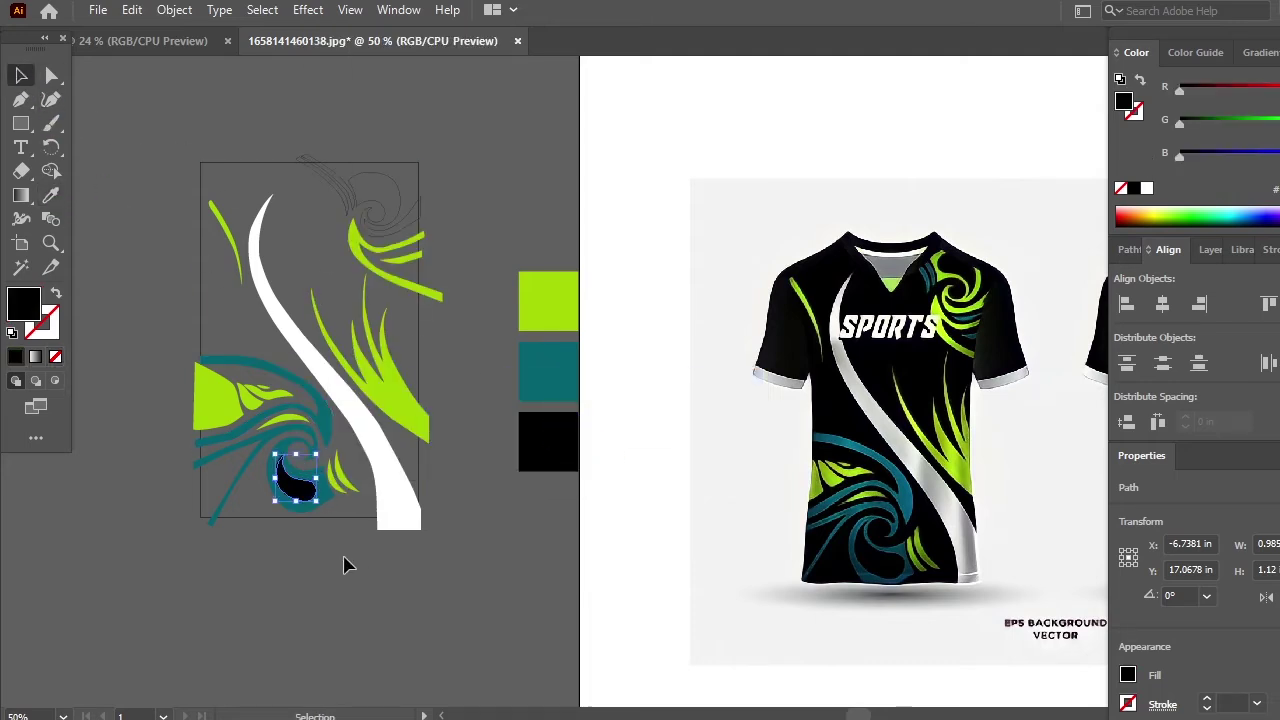
- Reposition the black teardrop inside the lower teal swirl at about X -6.79 in, Y 17.05 in, then deselect it
drag(299, 503, 294, 492)
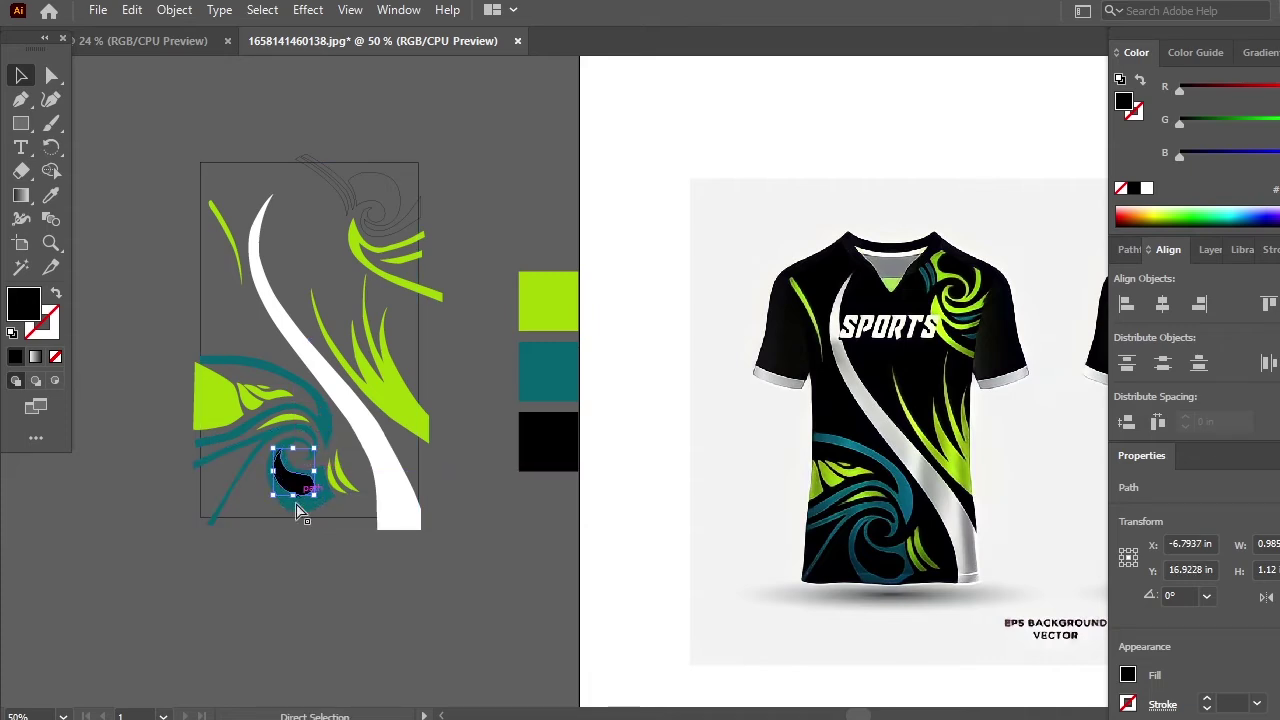
key(ctrl+plus)
drag(627, 608, 437, 629)
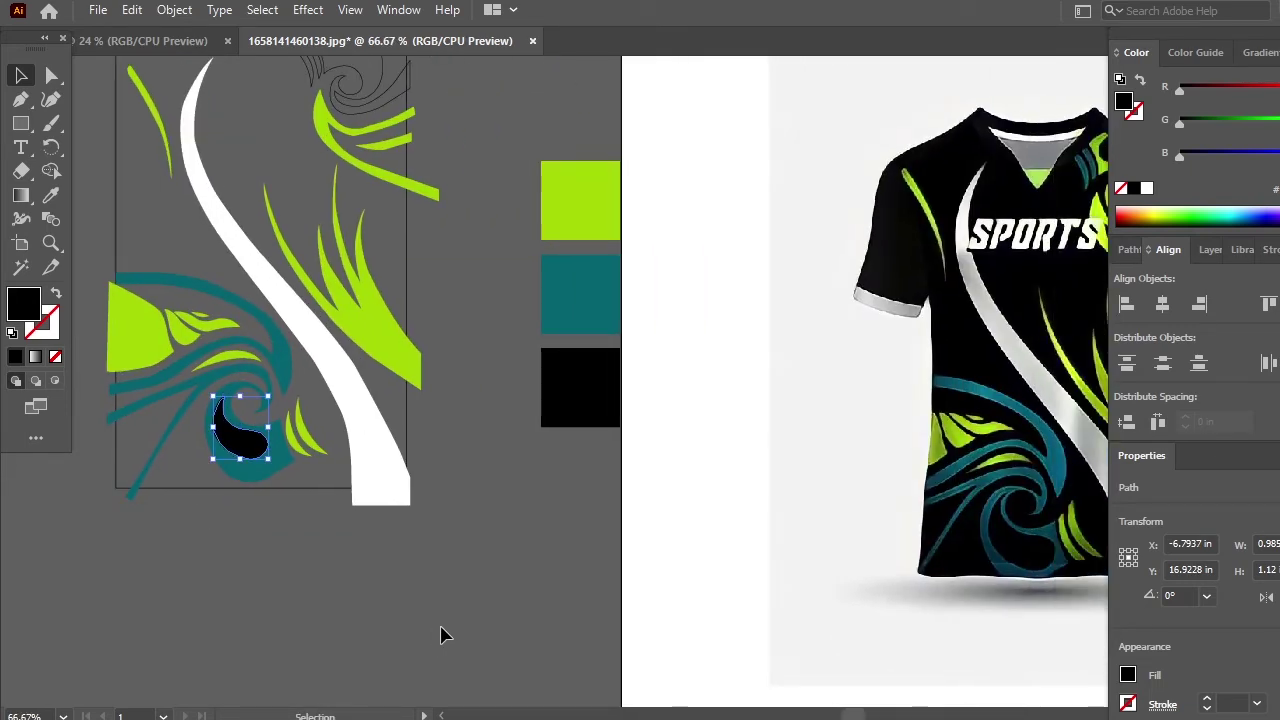
key(Down)
key(Down)
key(Down)
key(Down)
key(Down)
key(Down)
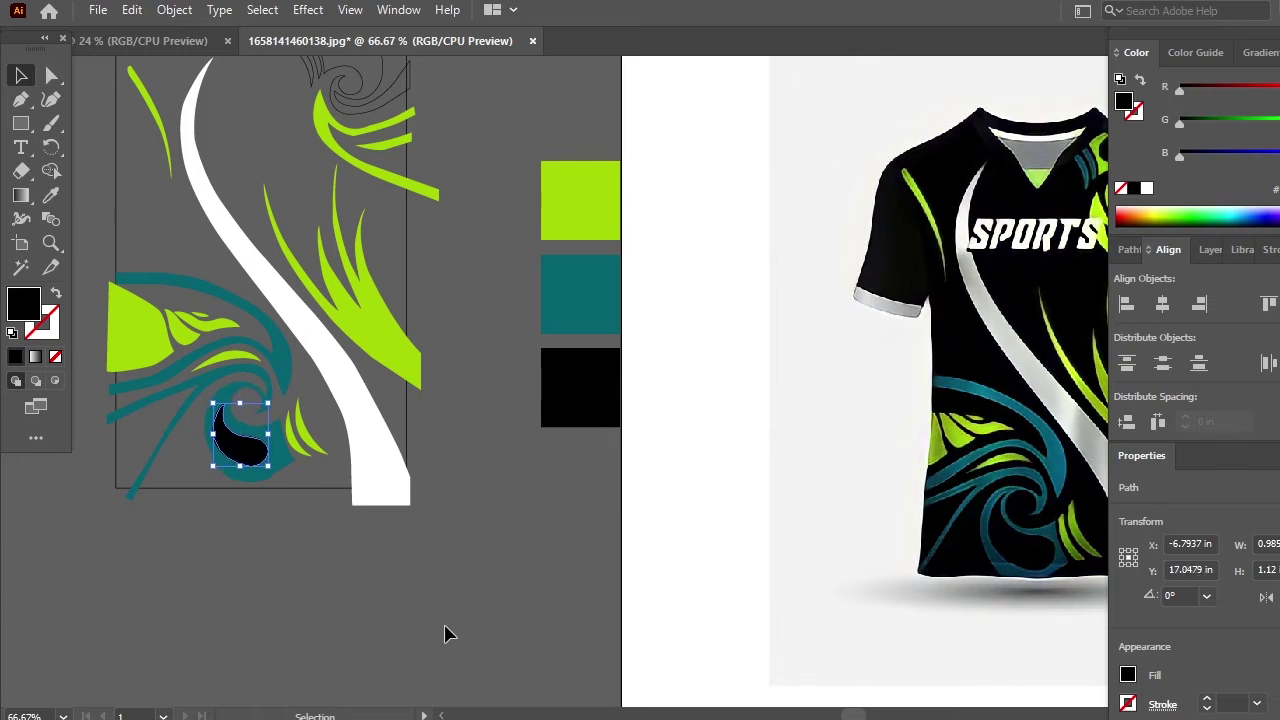
click(586, 521)
key(ctrl+minus)
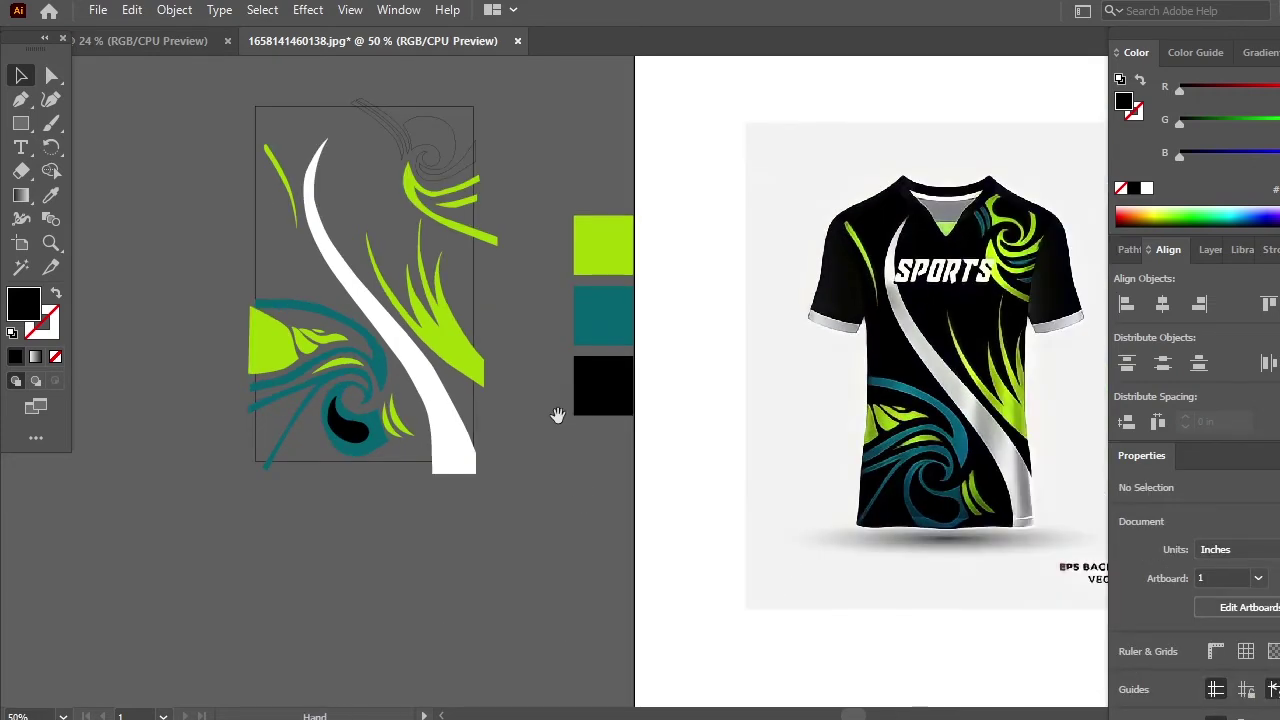
- Fill the upper spiral path with green sampled from the top swatch
drag(511, 177, 447, 257)
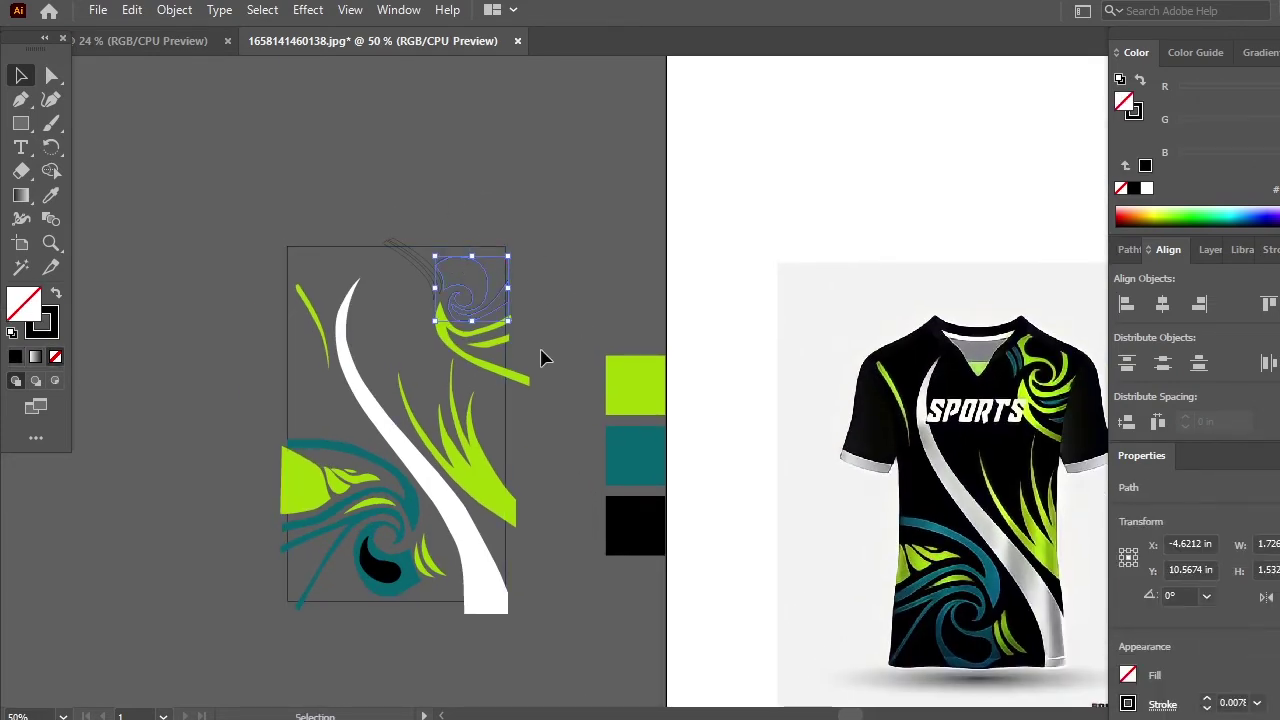
click(52, 197)
click(612, 365)
key(v)
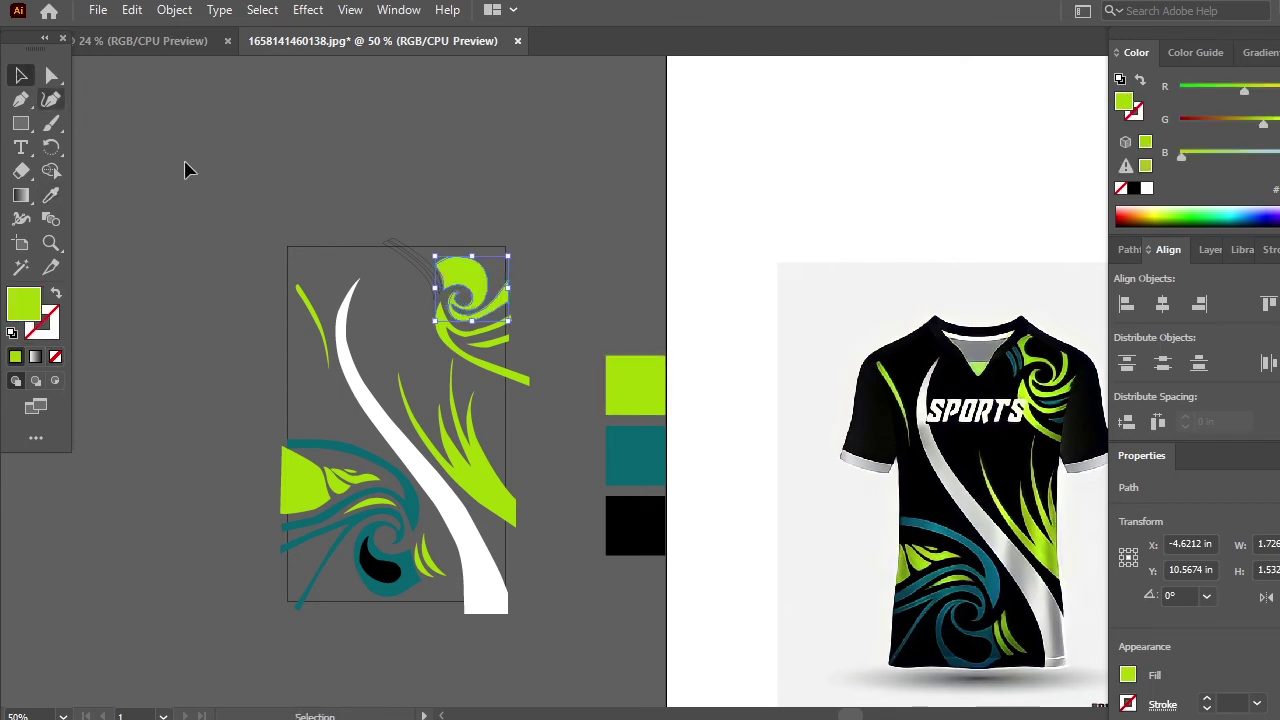
- Fill the narrow curved strips beside the upper green spiral with the swatch teal and deselect them
key(ctrl+plus)
drag(789, 309, 469, 257)
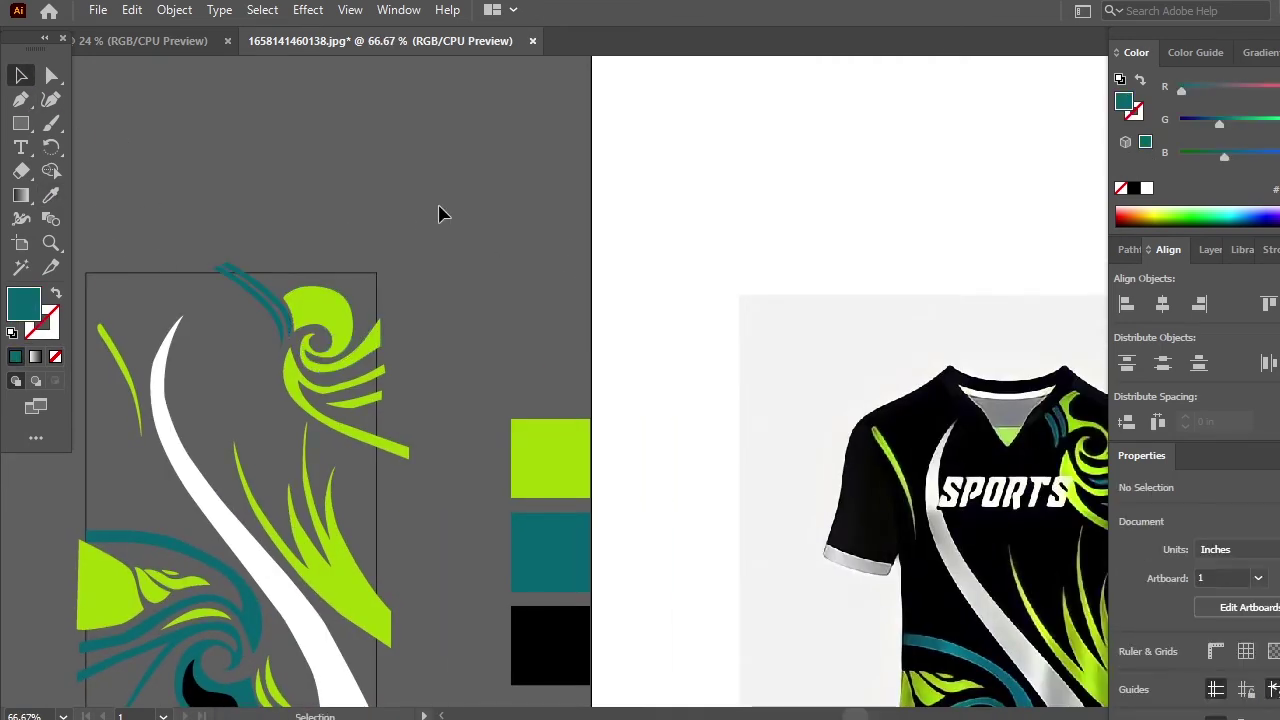
key(ctrl+minus)
key(ctrl+minus)
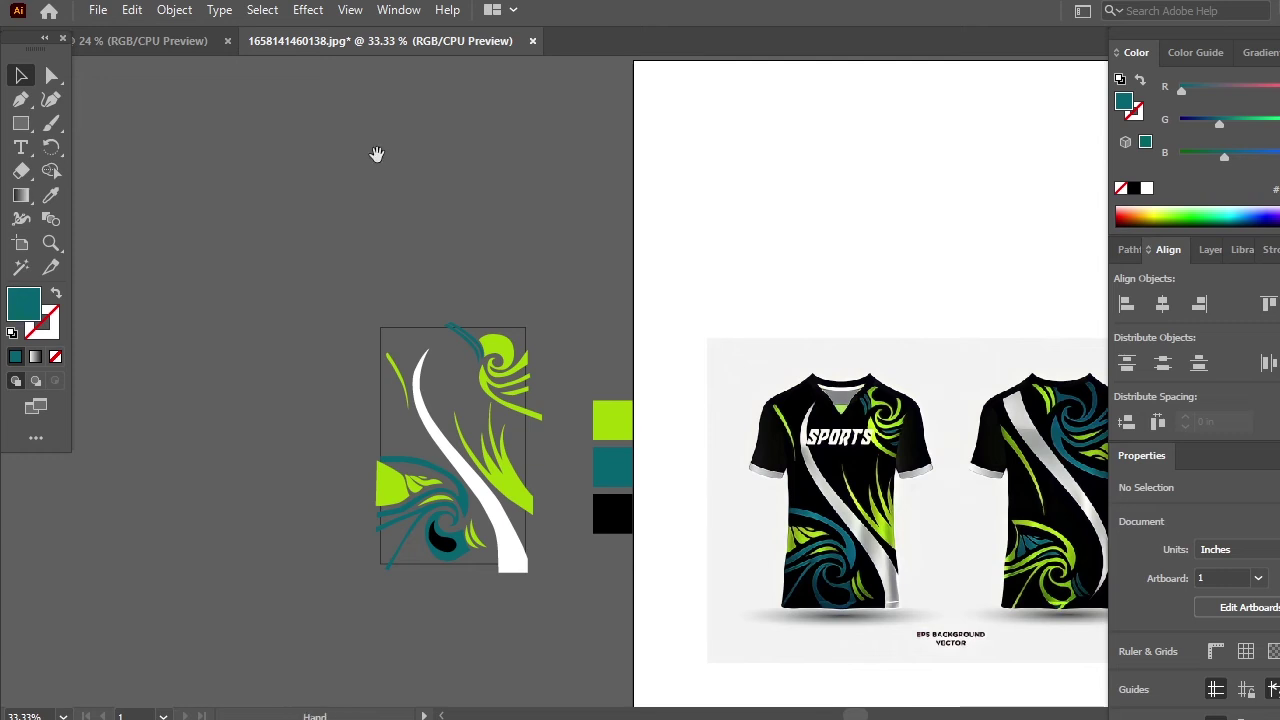
- Fill the background rectangle behind the traced pattern with black sampled from the bottom swatch, then deselect it
drag(367, 234, 421, 163)
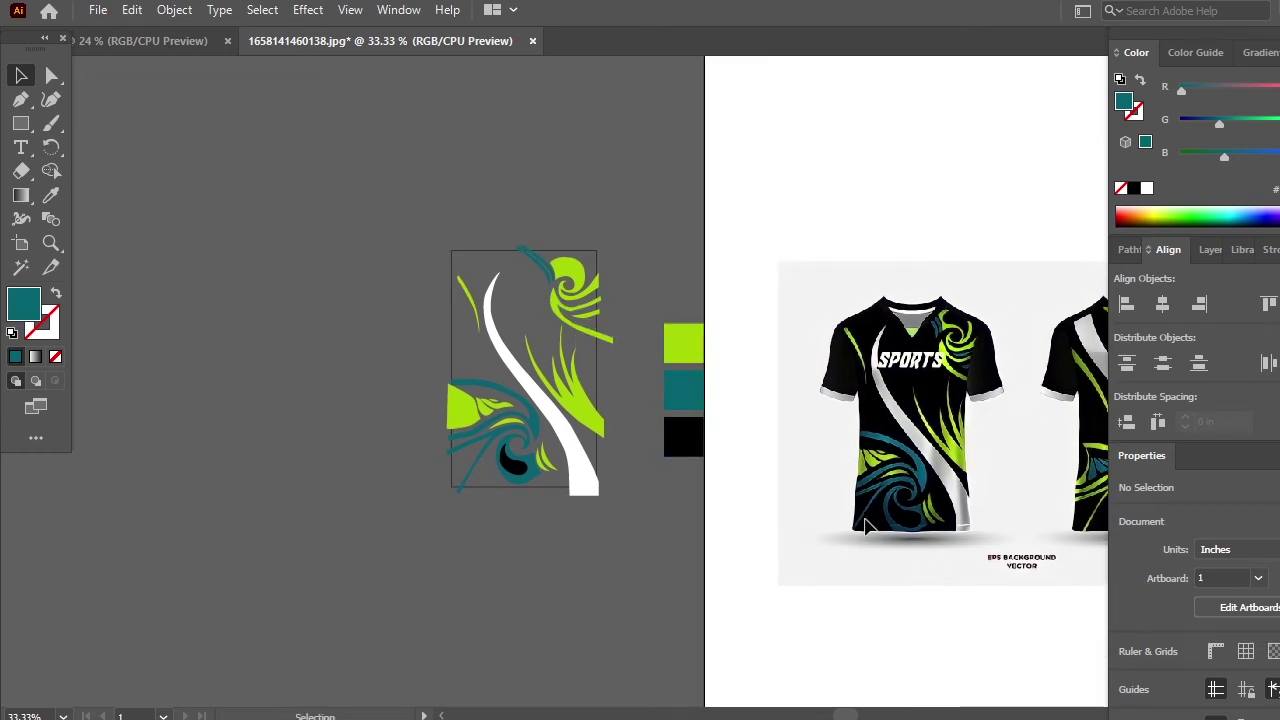
drag(563, 688, 623, 631)
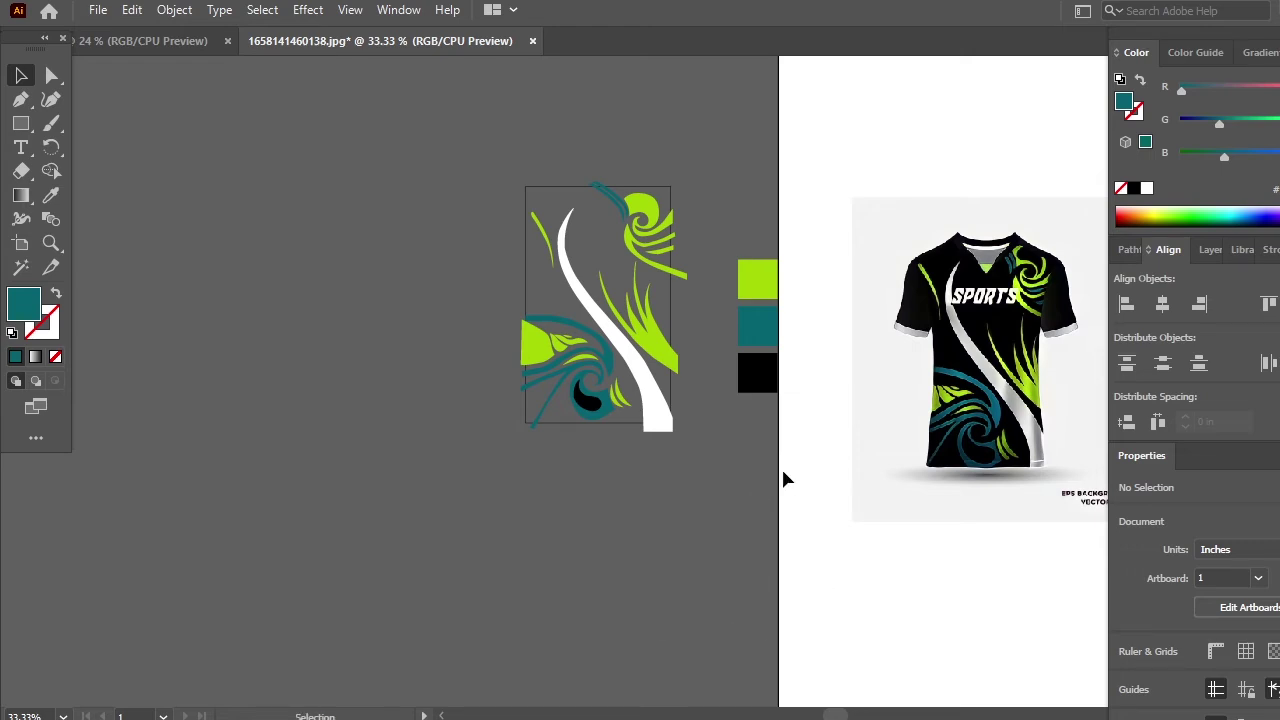
drag(783, 472, 745, 505)
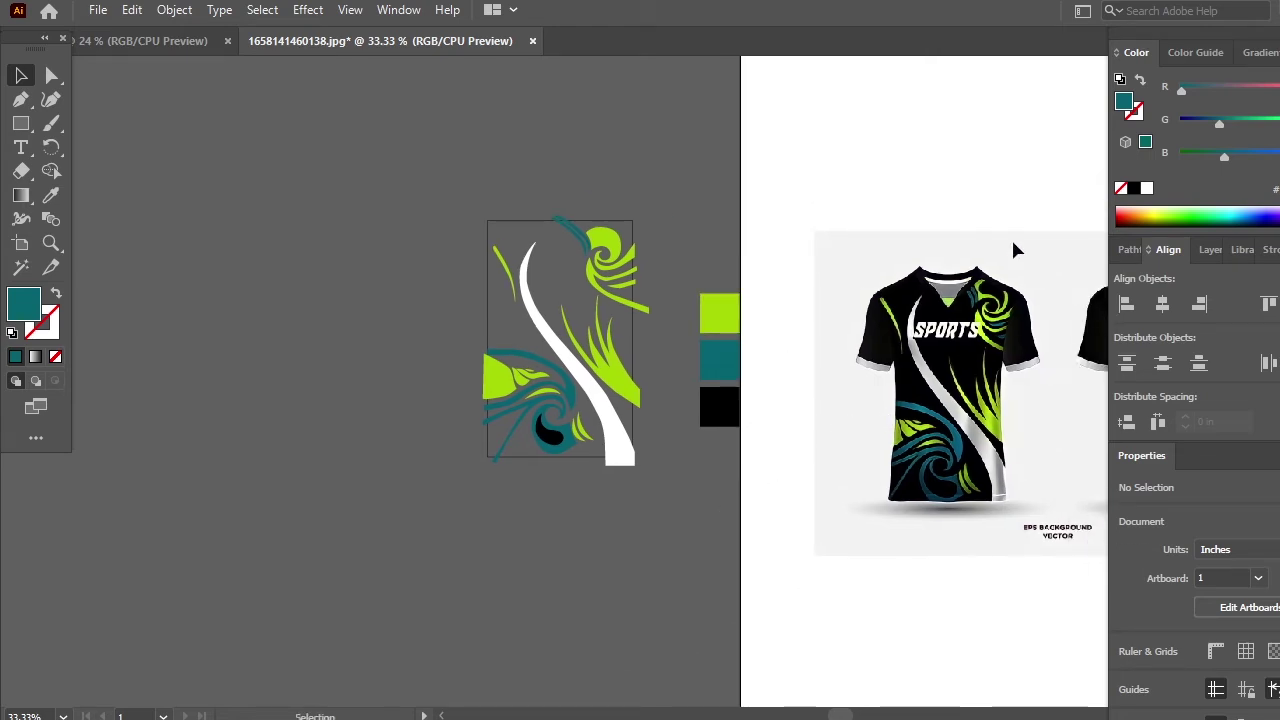
click(507, 221)
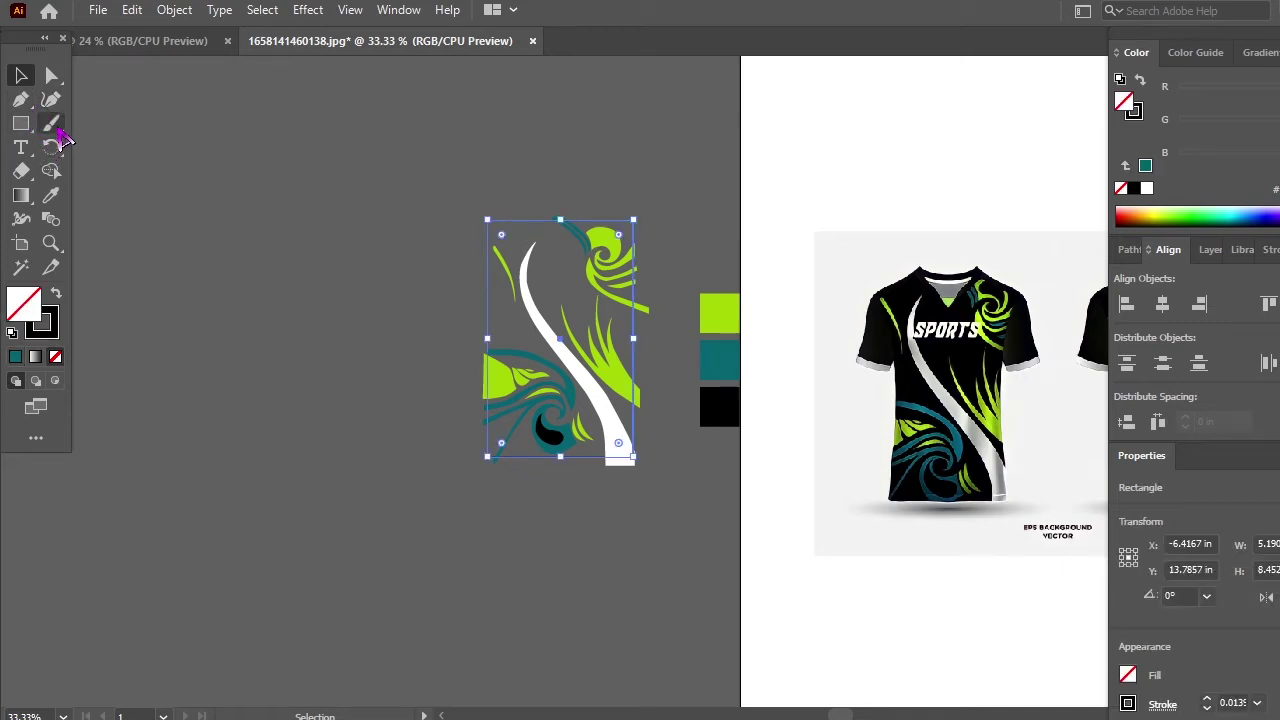
click(51, 195)
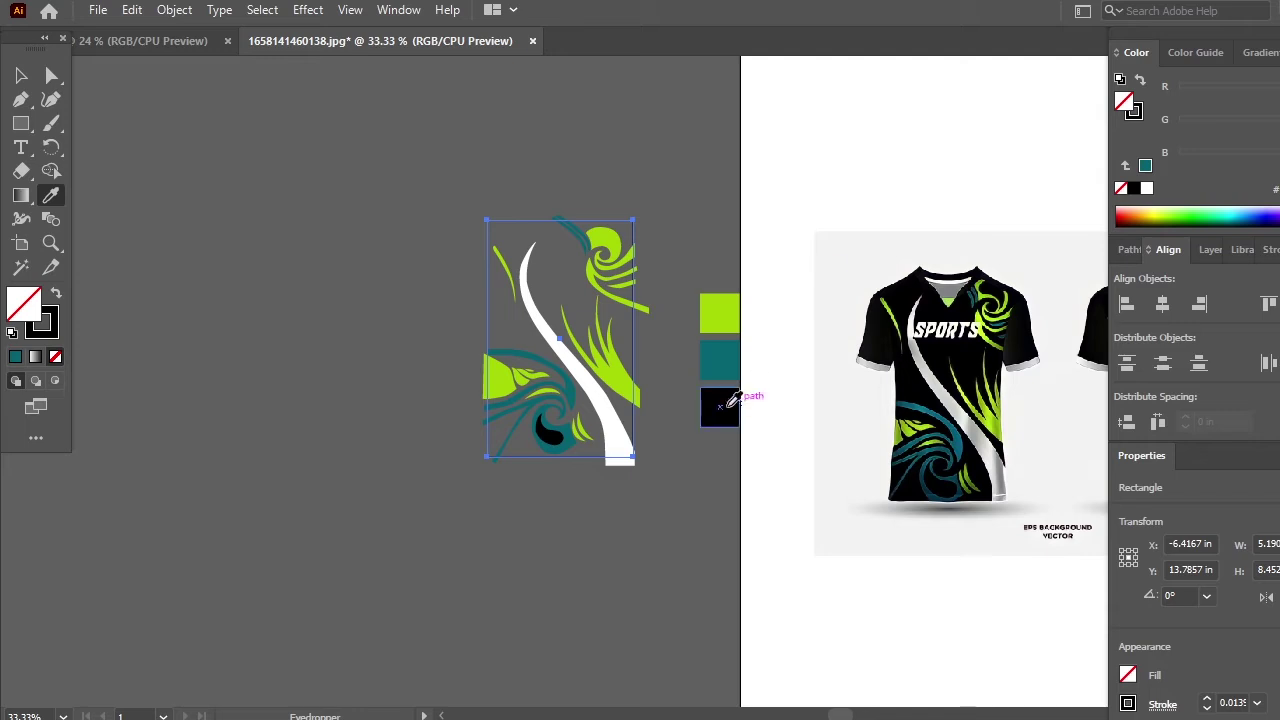
click(730, 402)
click(21, 75)
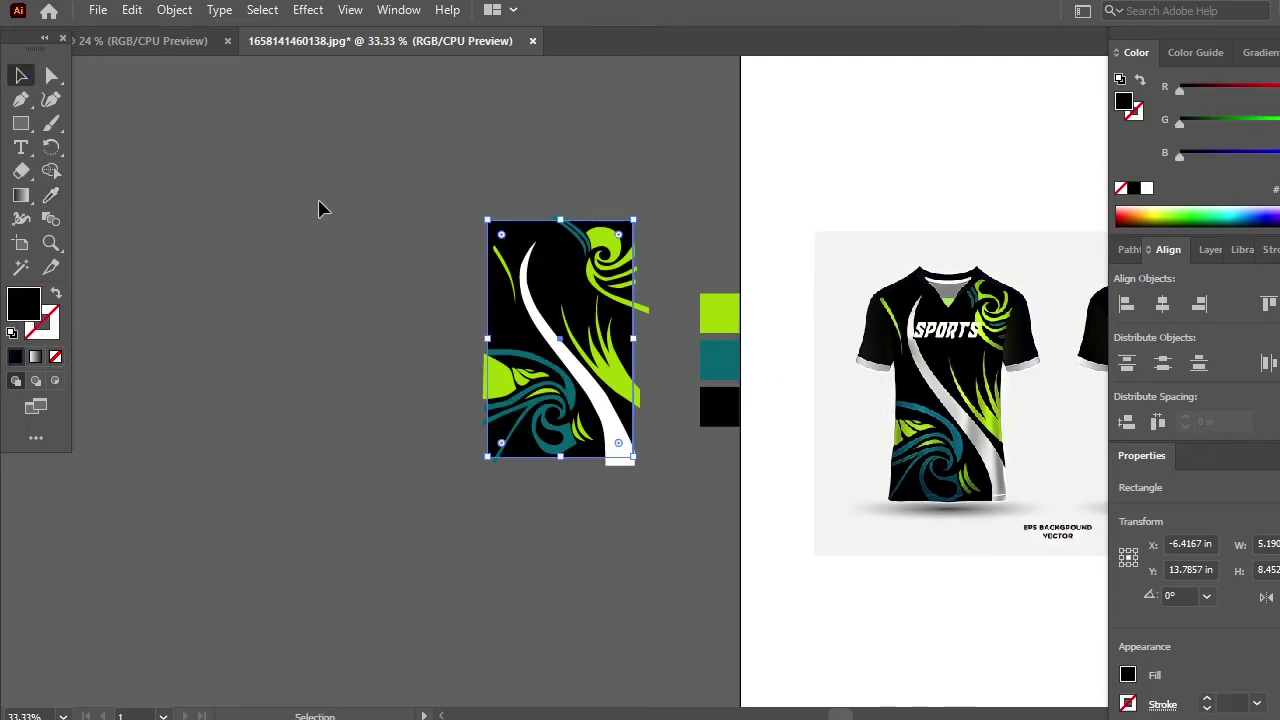
click(320, 207)
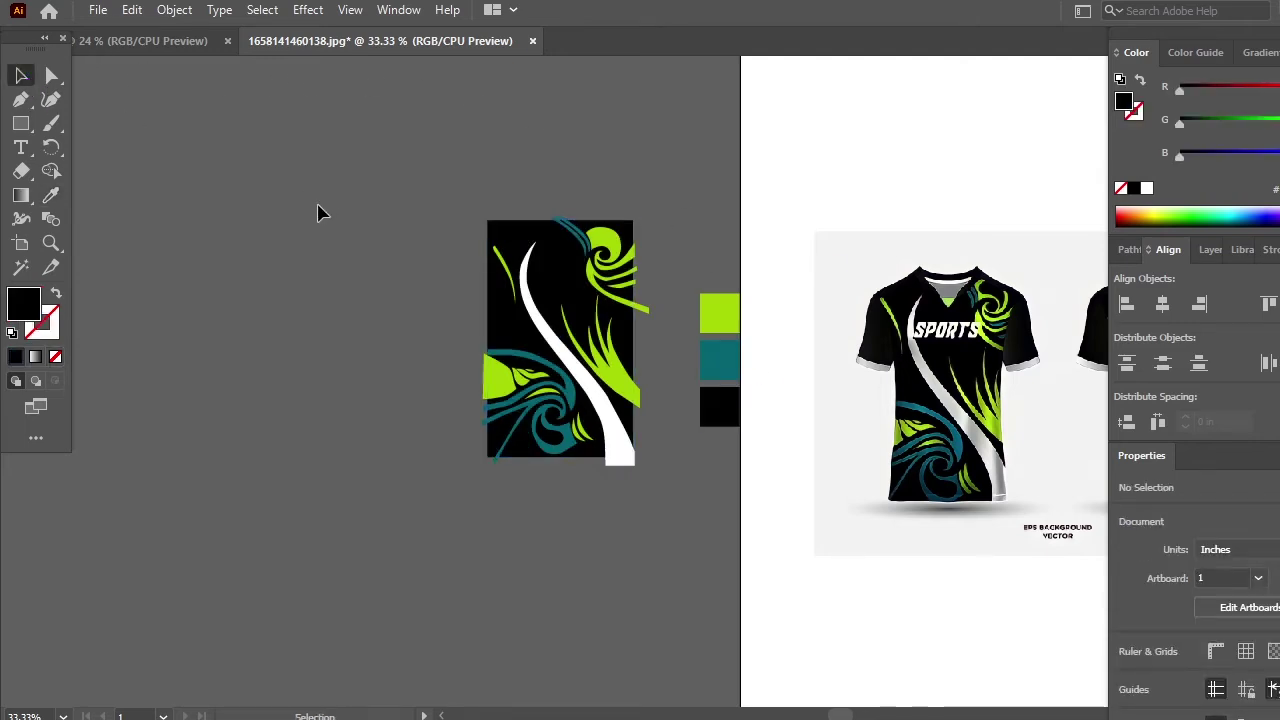
- Group the whole traced pattern together with its black background rectangle, then deselect it
drag(455, 351, 664, 489)
key(ctrl)
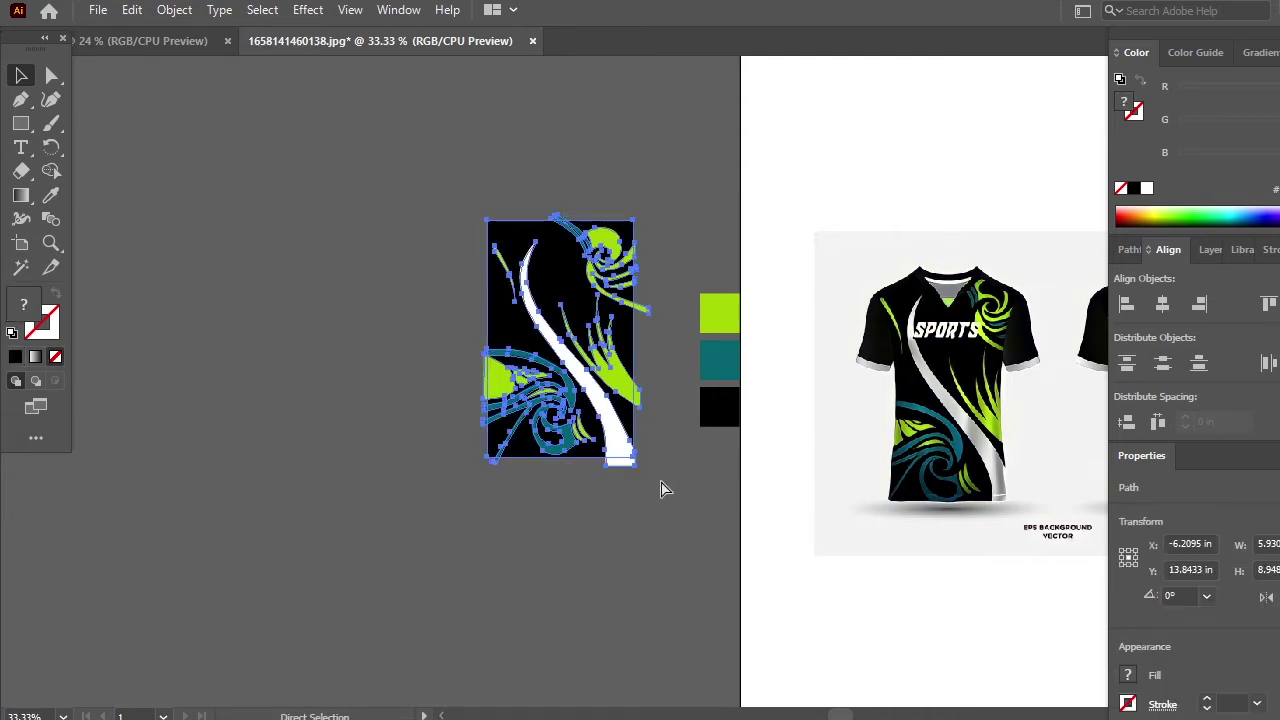
key(v)
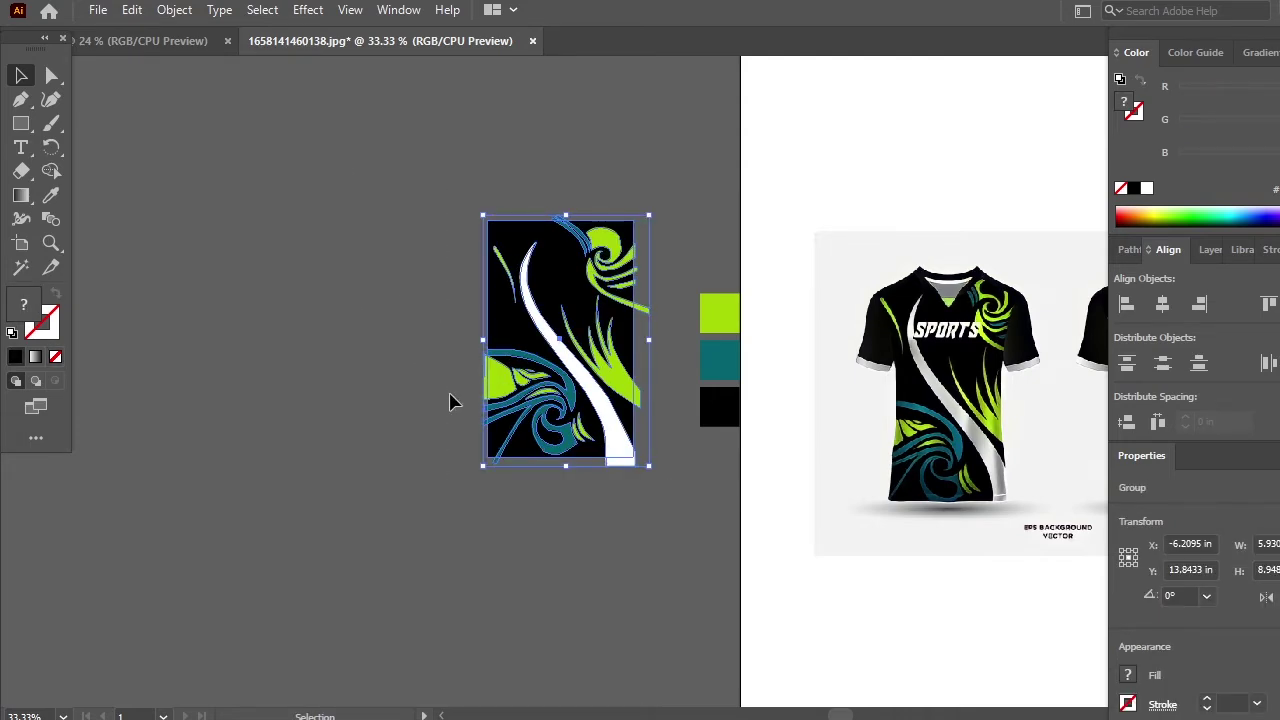
click(450, 402)
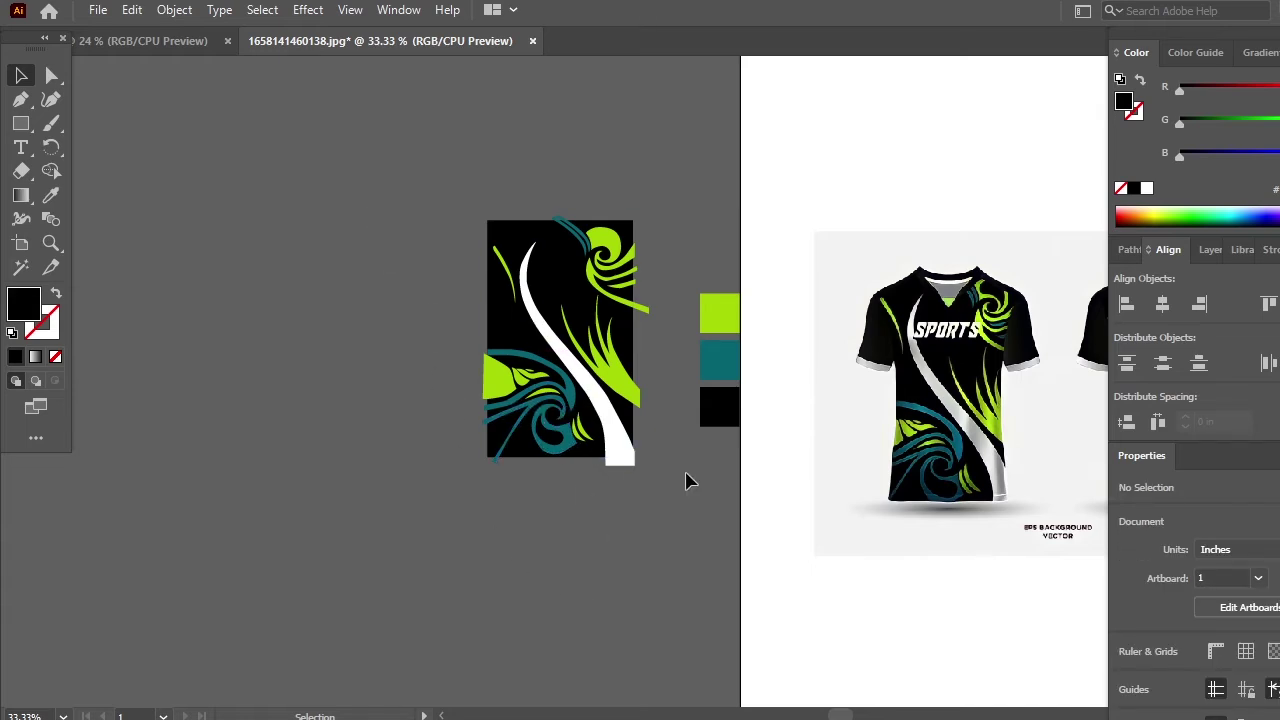
click(21, 123)
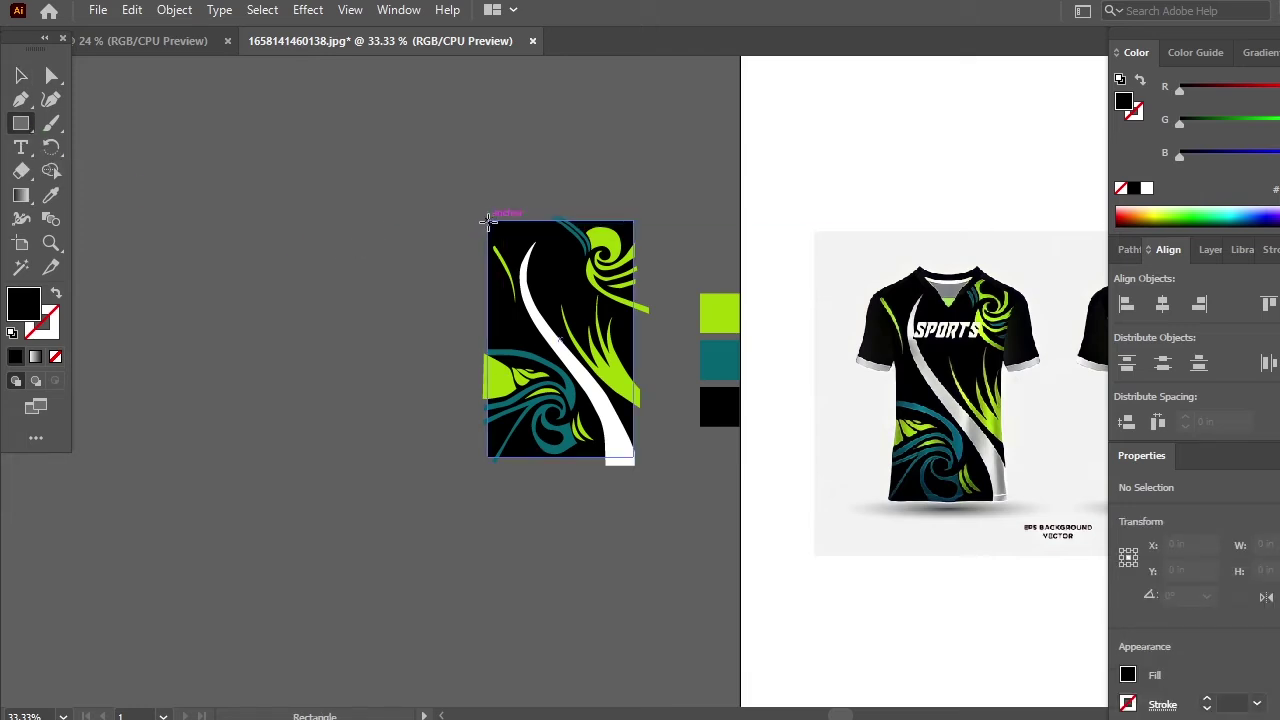
drag(488, 219, 390, 338)
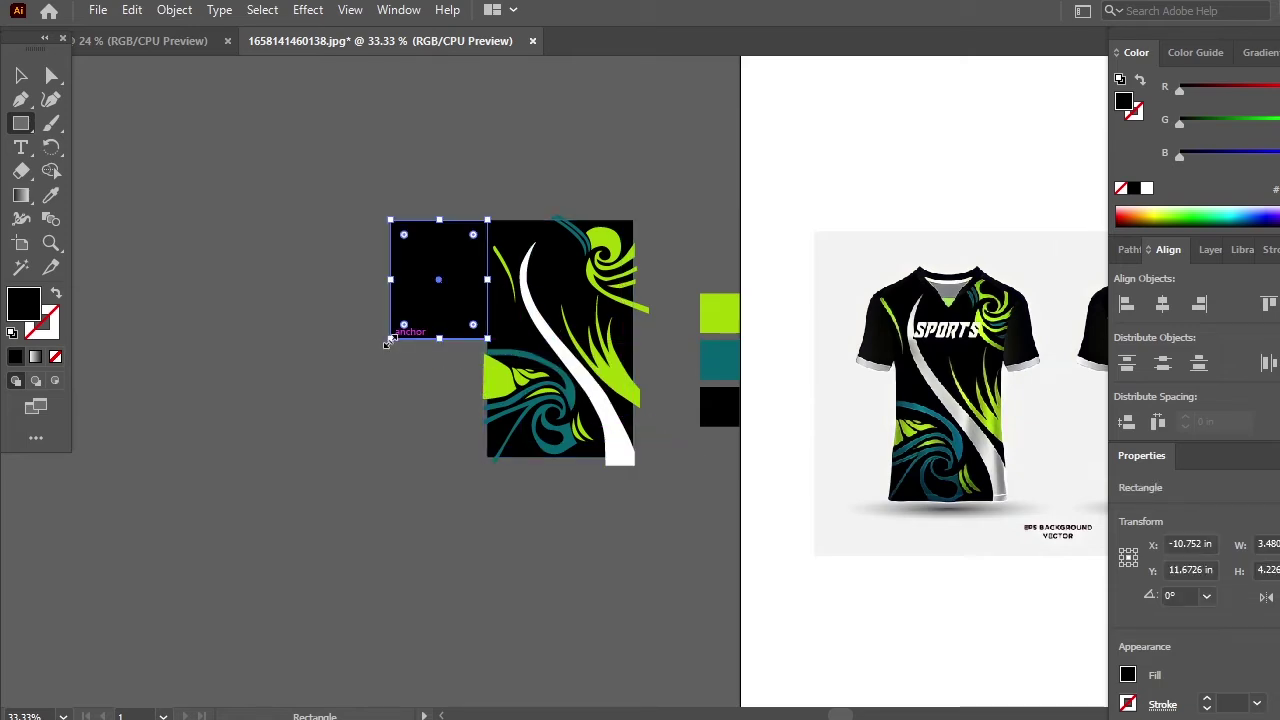
key(ctrl+z)
- Move the grouped pattern to the artboard's left edge, next to the front jersey in the reference image
key(space)
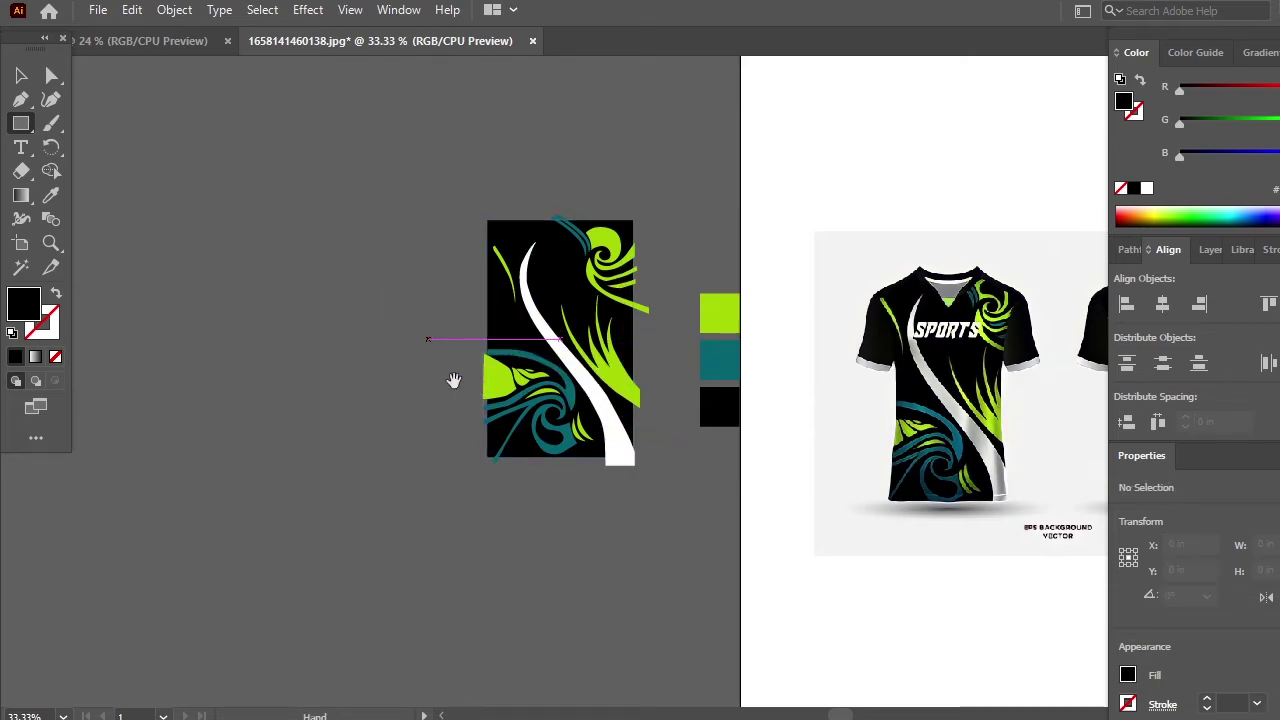
drag(567, 516, 277, 457)
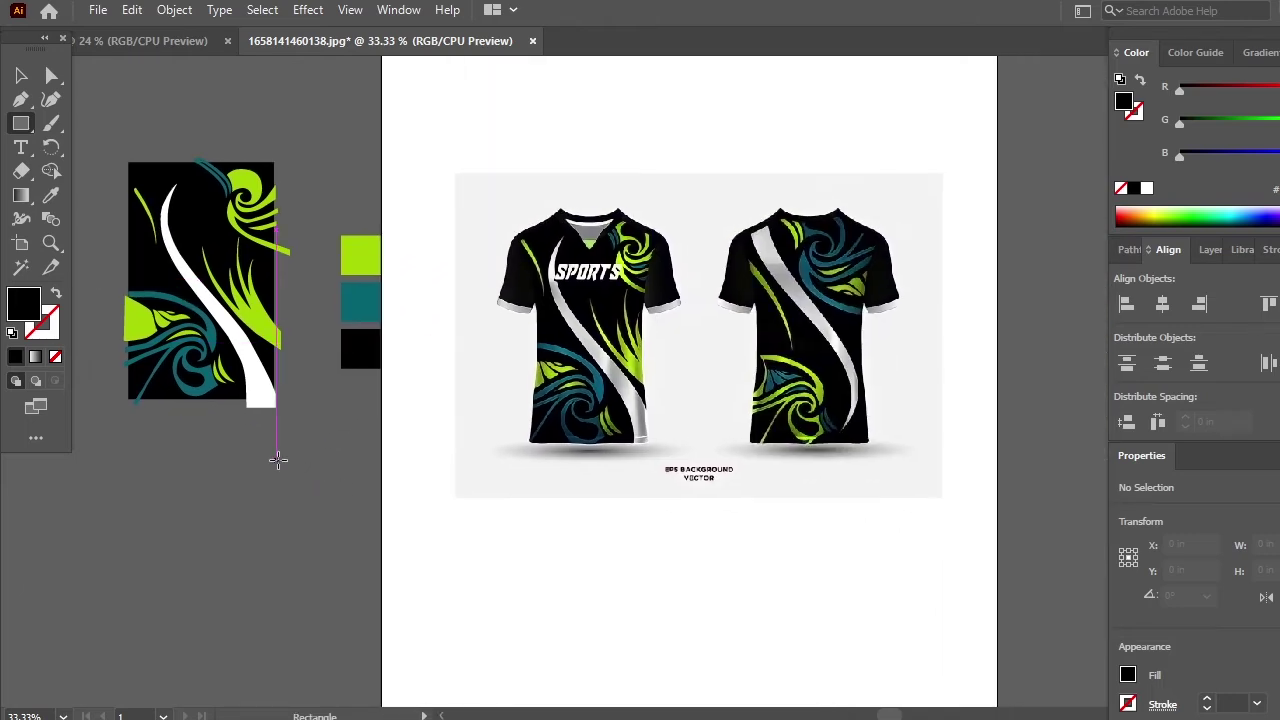
key(ctrl+plus)
key(ctrl+plus)
key(space)
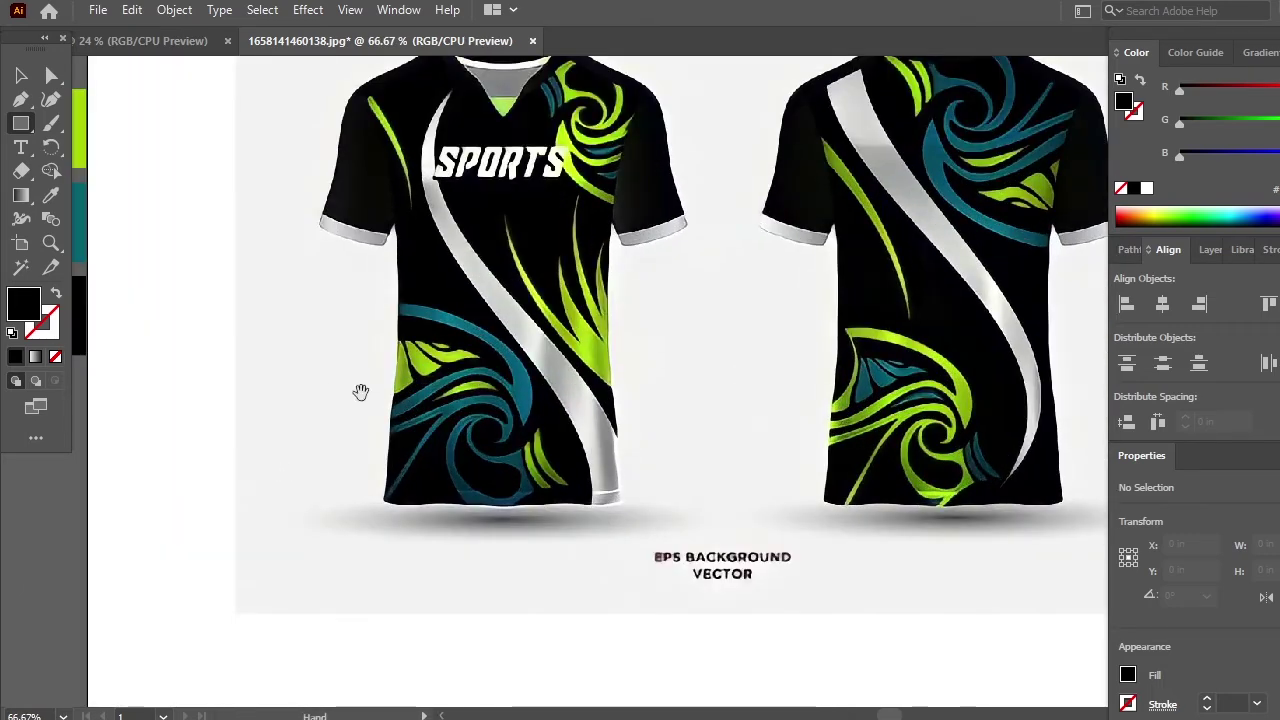
drag(465, 455, 612, 507)
drag(497, 460, 603, 466)
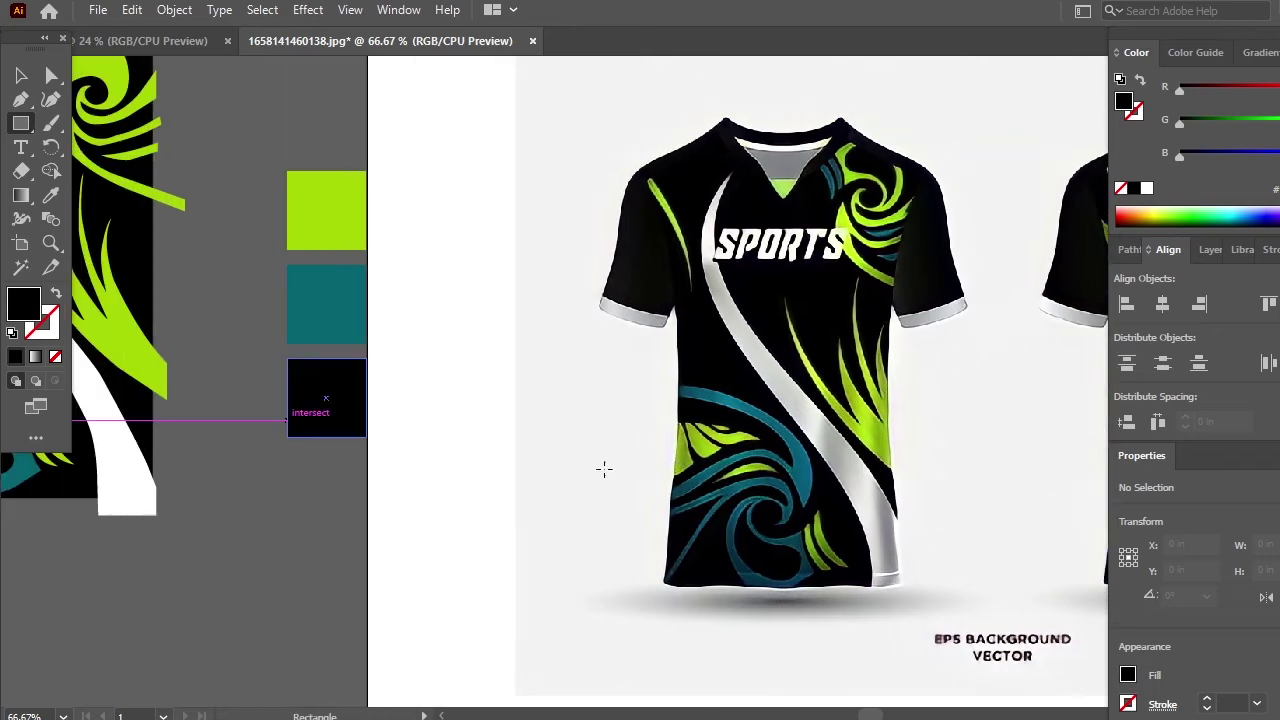
click(21, 76)
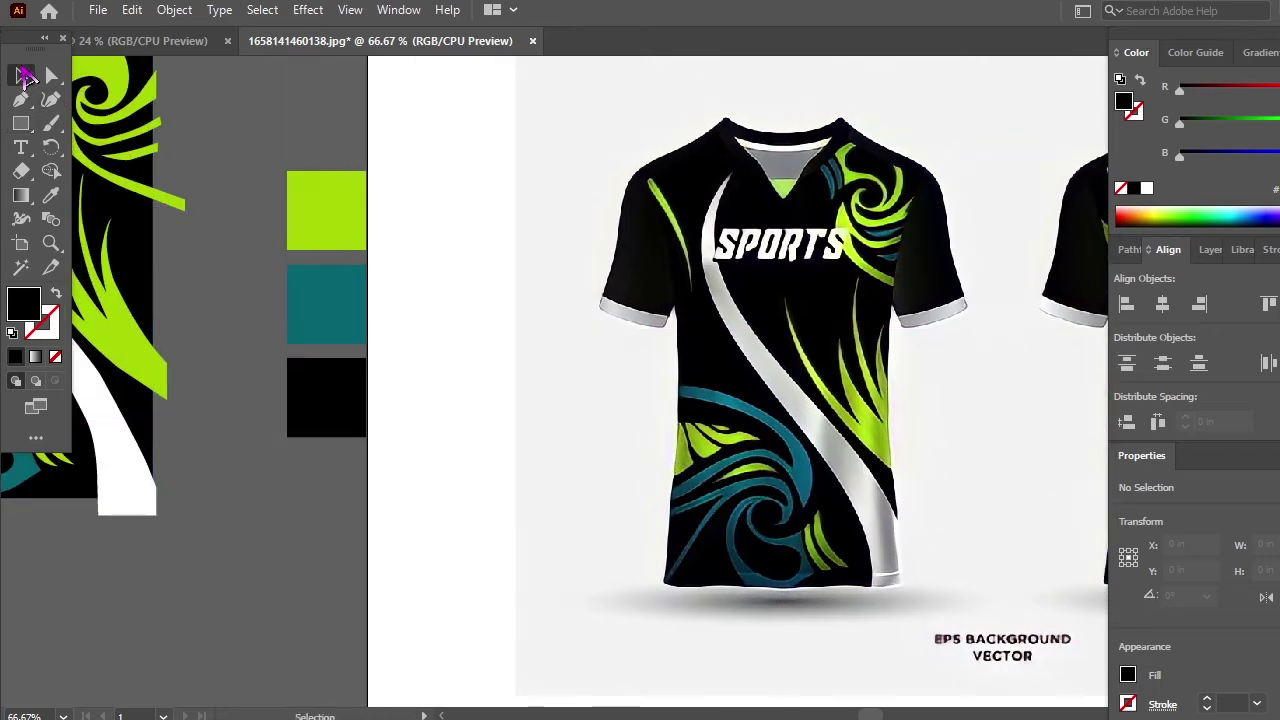
drag(120, 292, 494, 423)
key(space)
drag(720, 530, 505, 536)
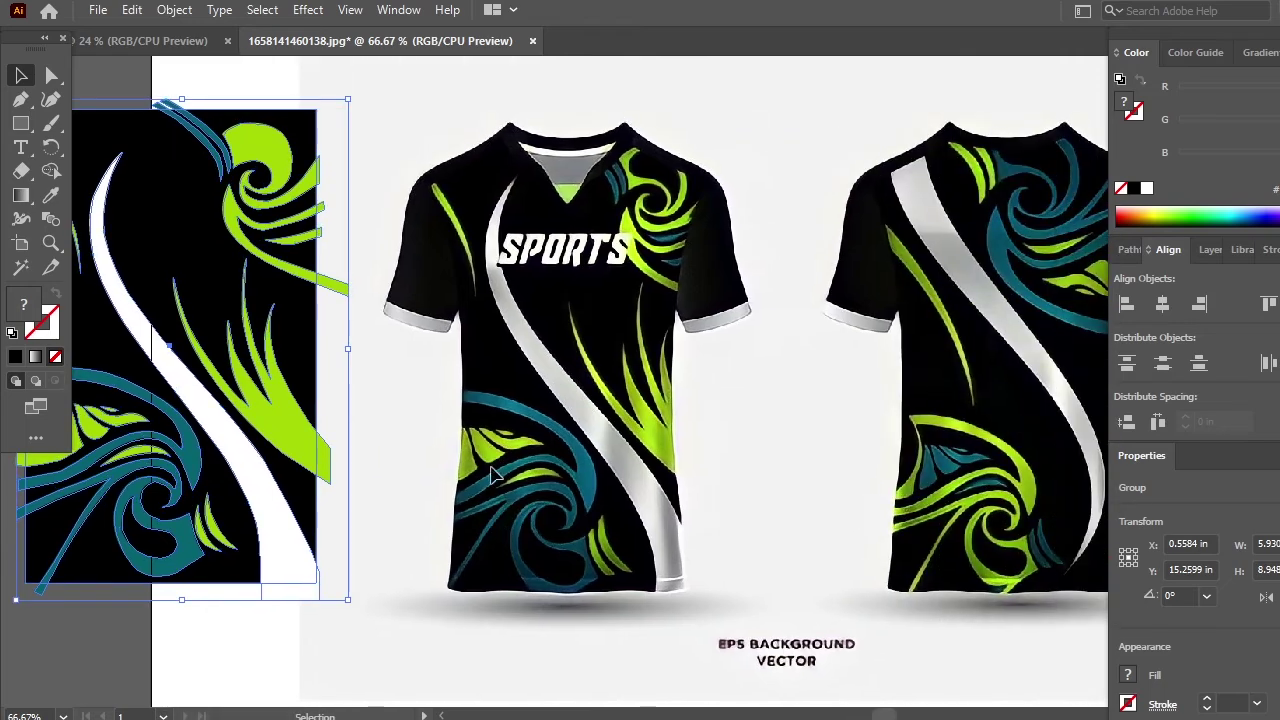
- Place the grouped pattern over the front jersey, about 7.1 in right and 0.4 in down, matching its design, and deselect everything
drag(277, 352, 510, 375)
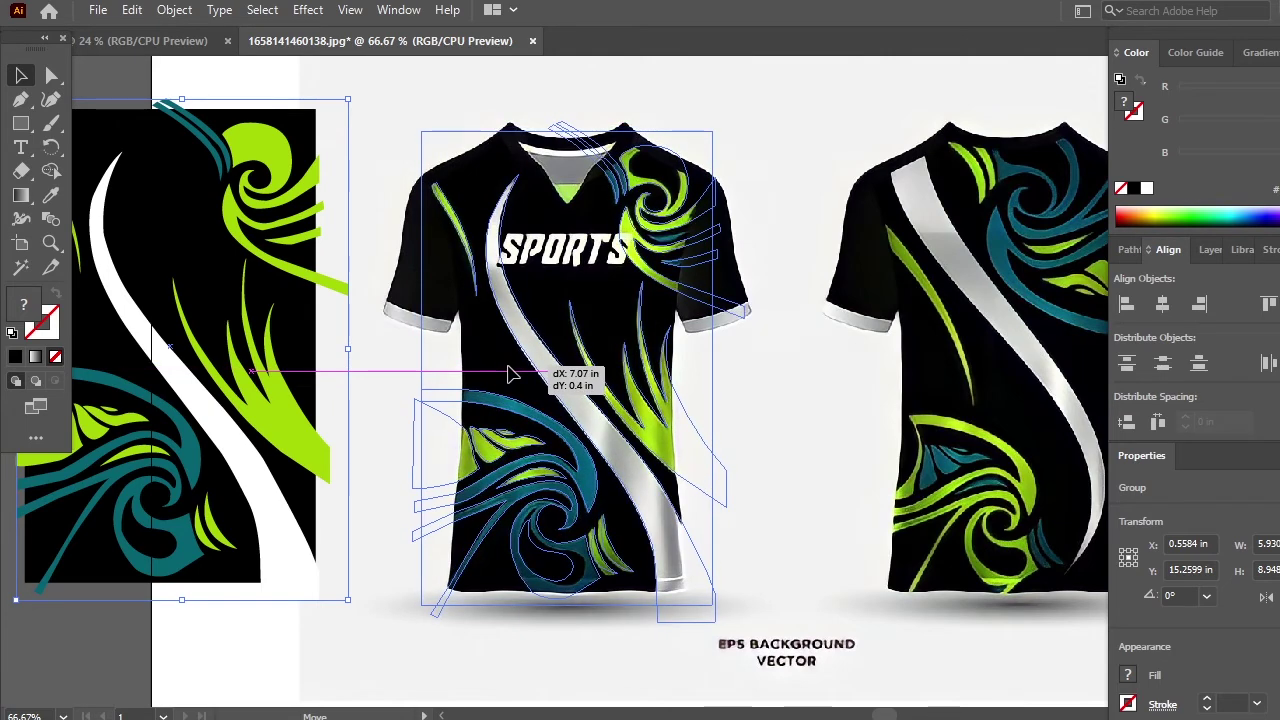
drag(510, 375, 512, 375)
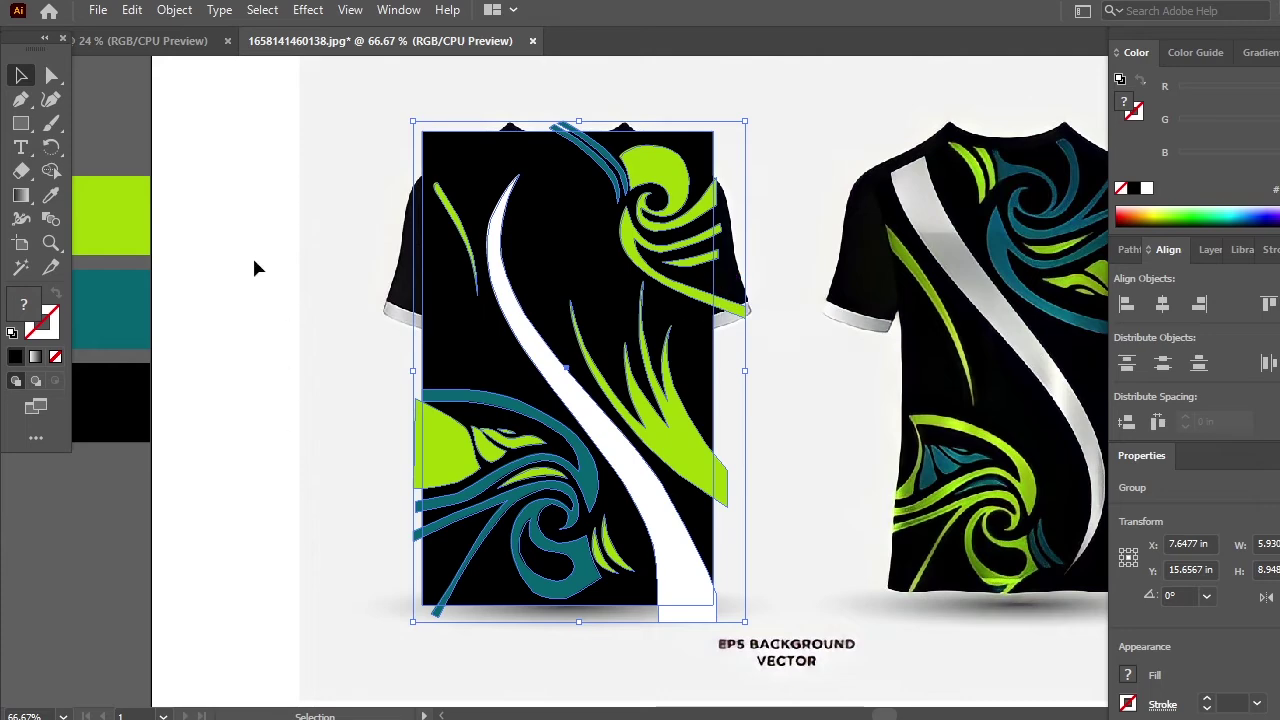
click(229, 422)
key(ctrl+minus)
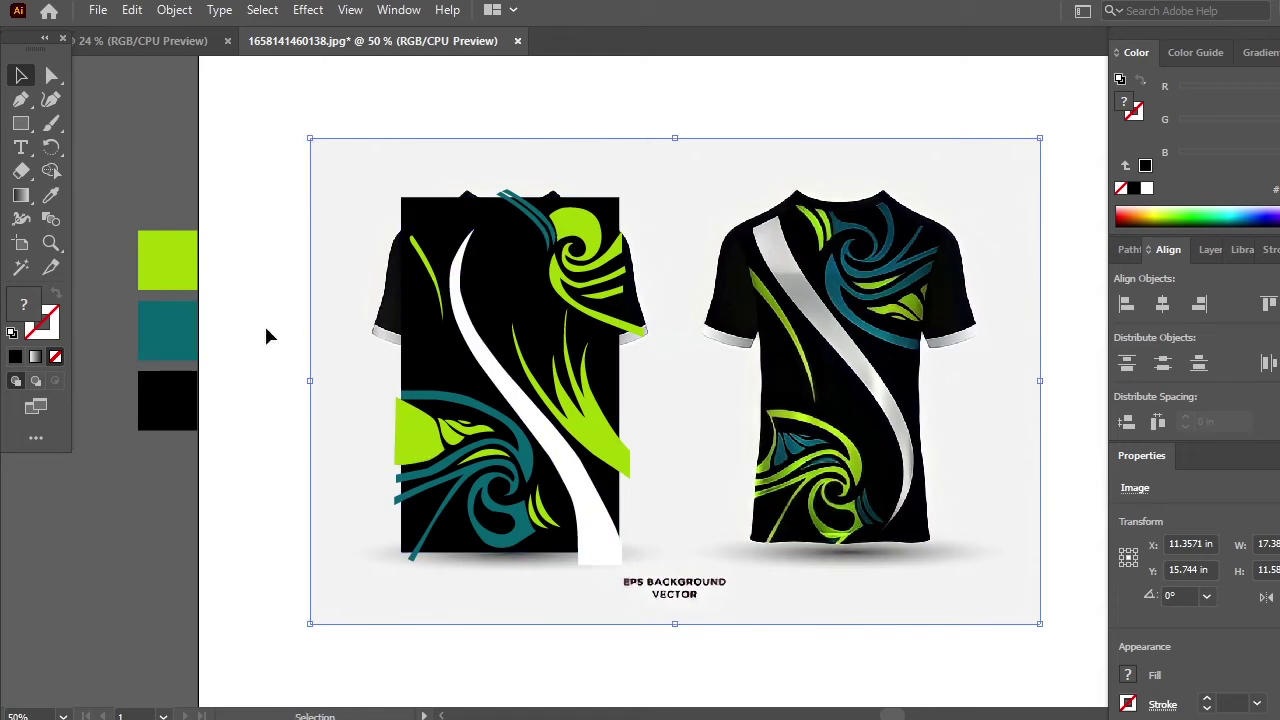
click(229, 514)
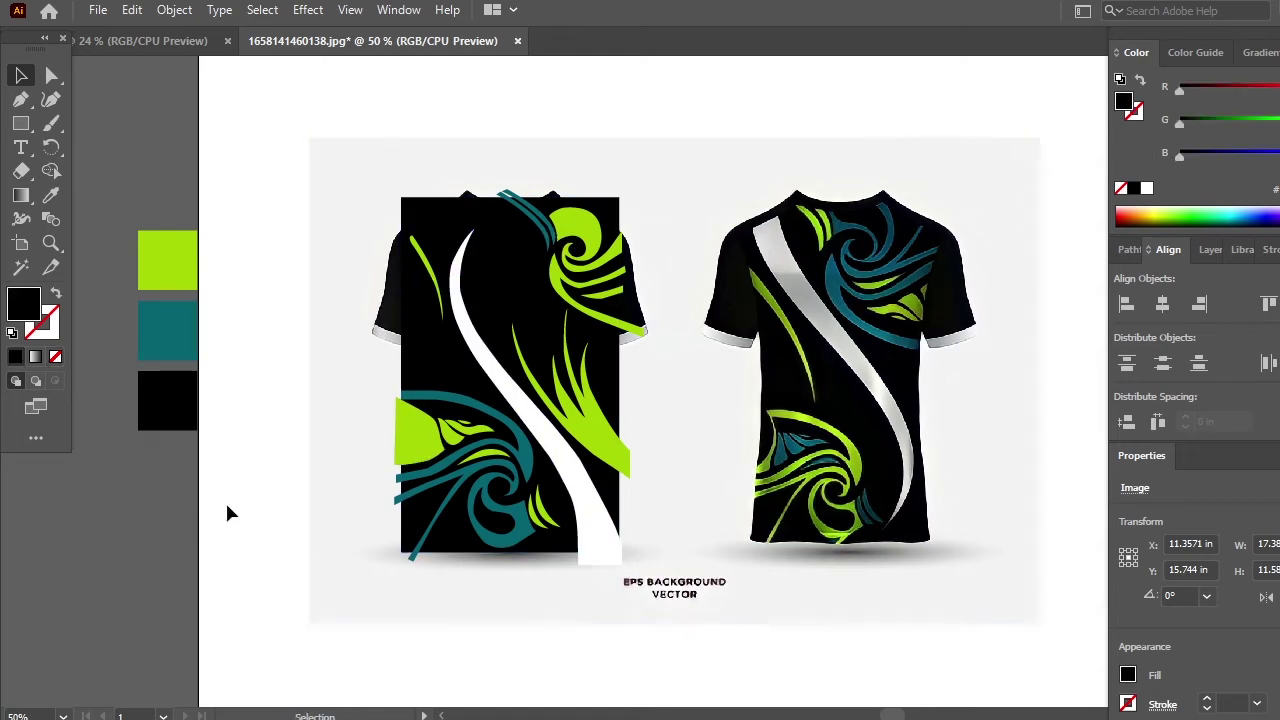
- Send the grouped front pattern to the back, behind the jersey reference image
click(449, 492)
right_click(449, 490)
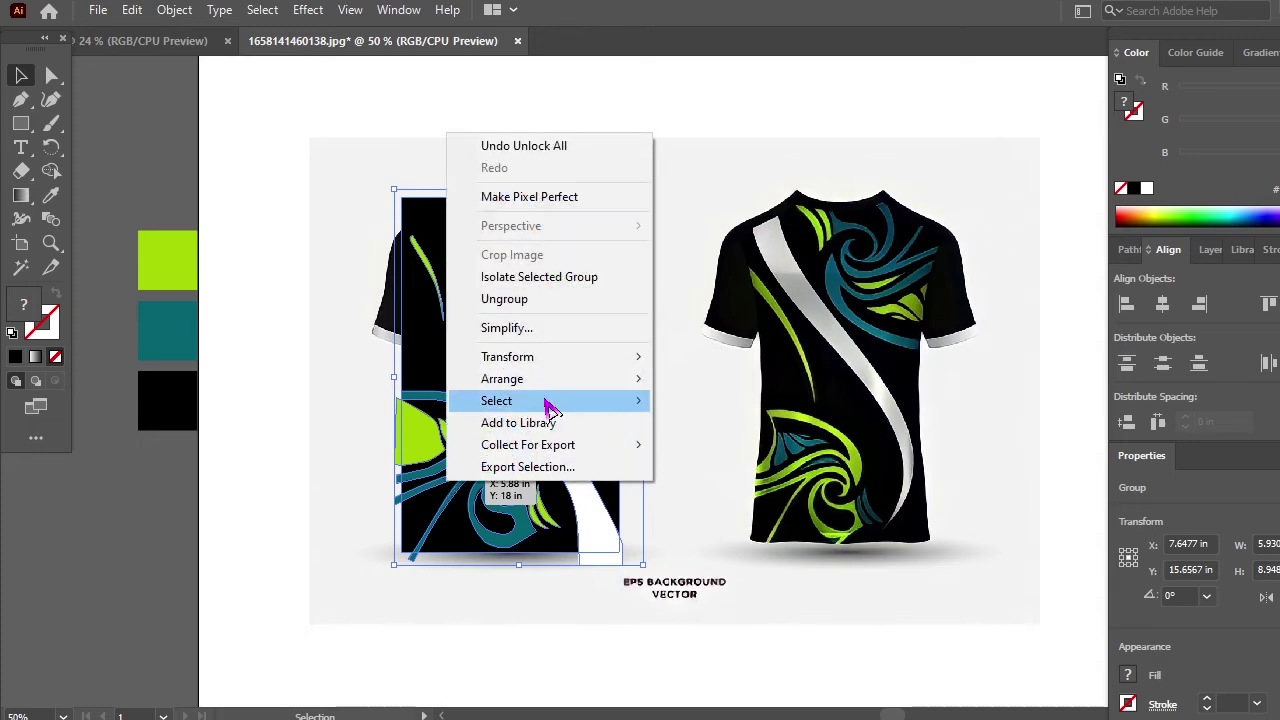
mouse_move(547, 386)
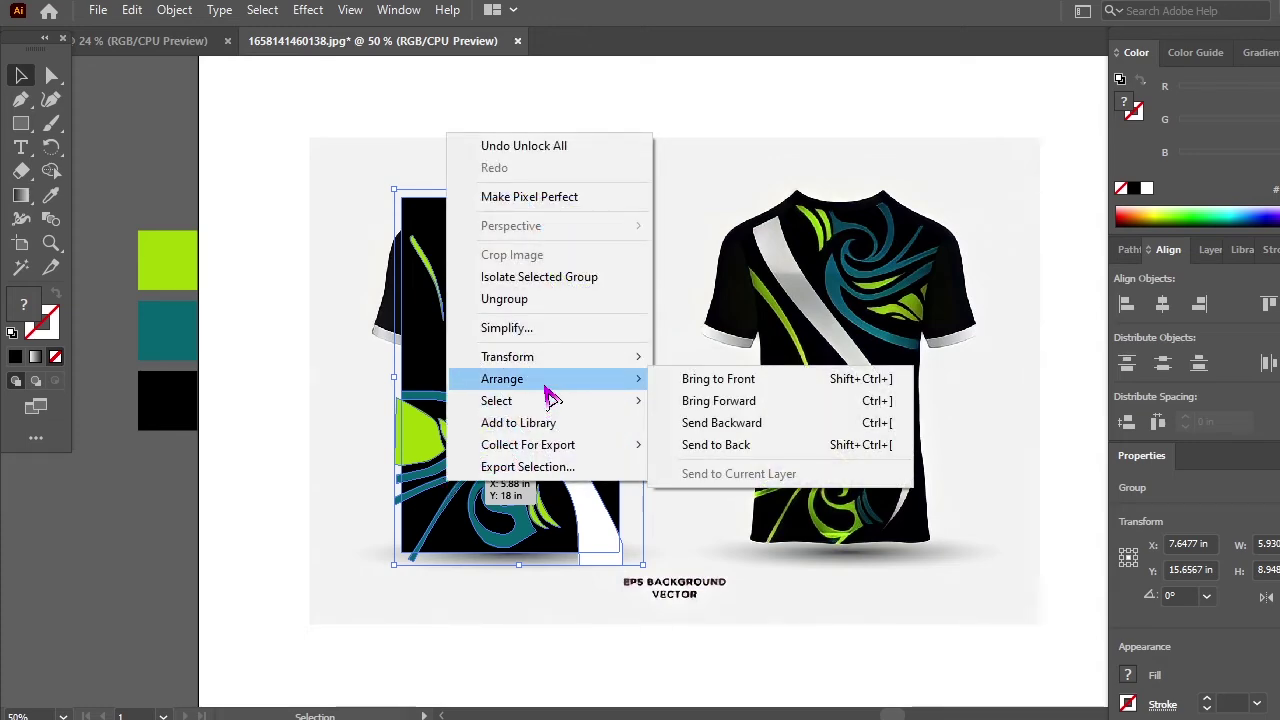
click(755, 445)
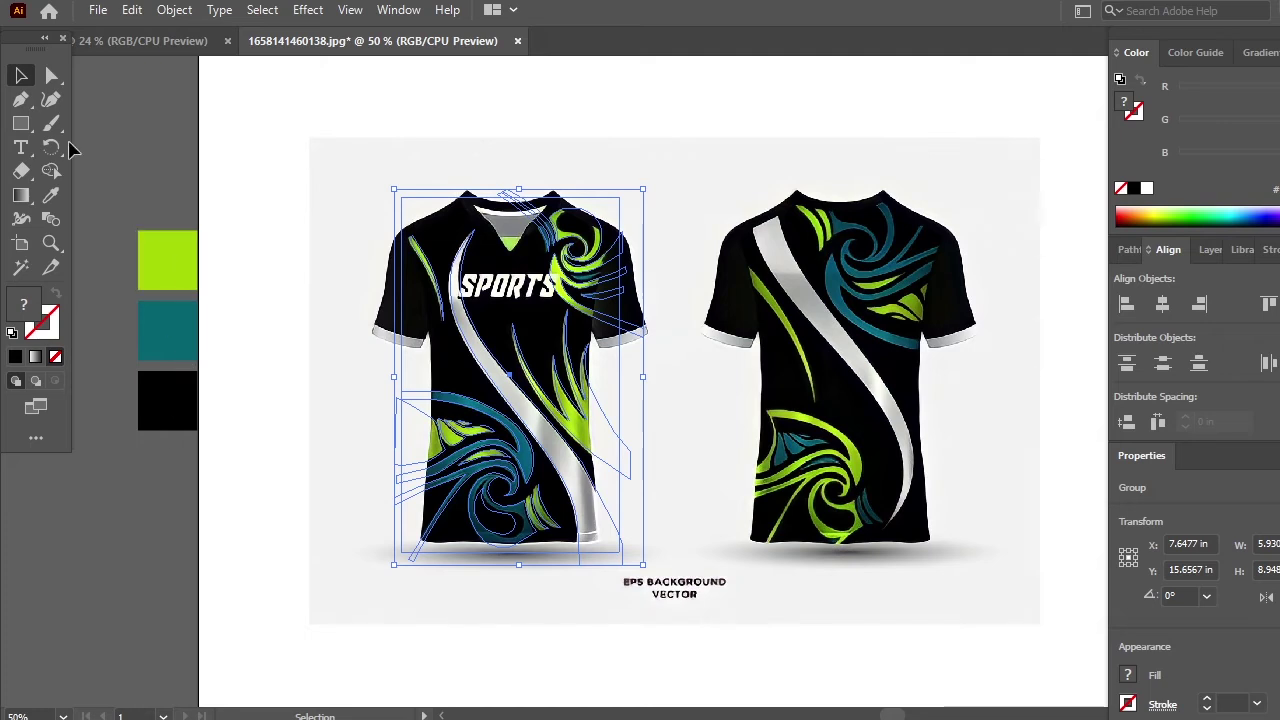
- Deselect the pattern and draw a black rectangle about 4.8 by 8.1 in over the front jersey, slightly inside the pattern's background
key(m)
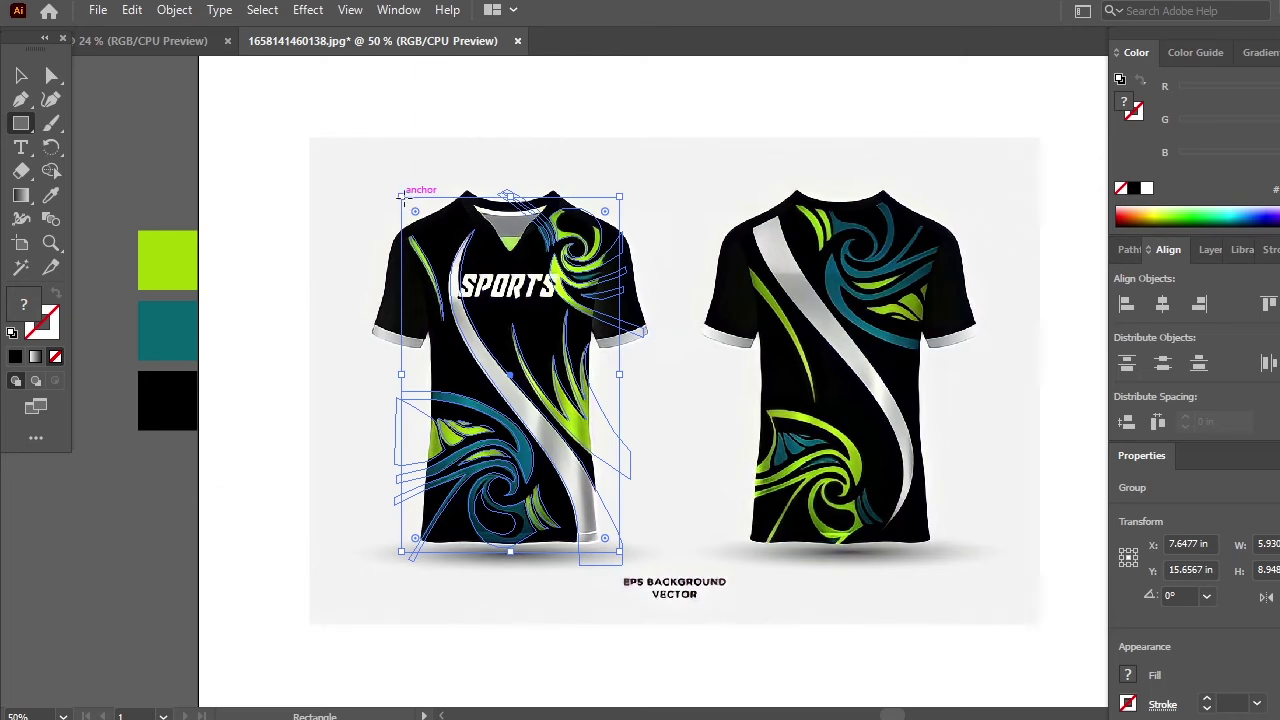
key(ctrl+shift+a)
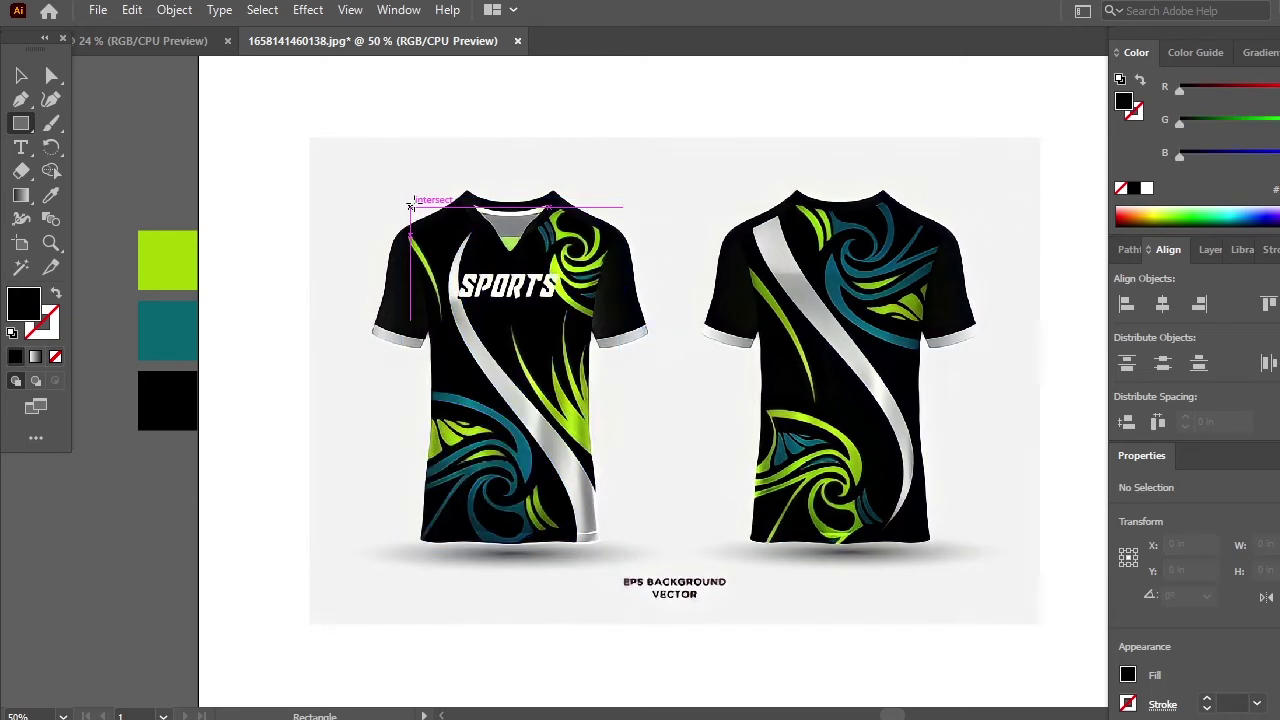
drag(410, 206, 612, 547)
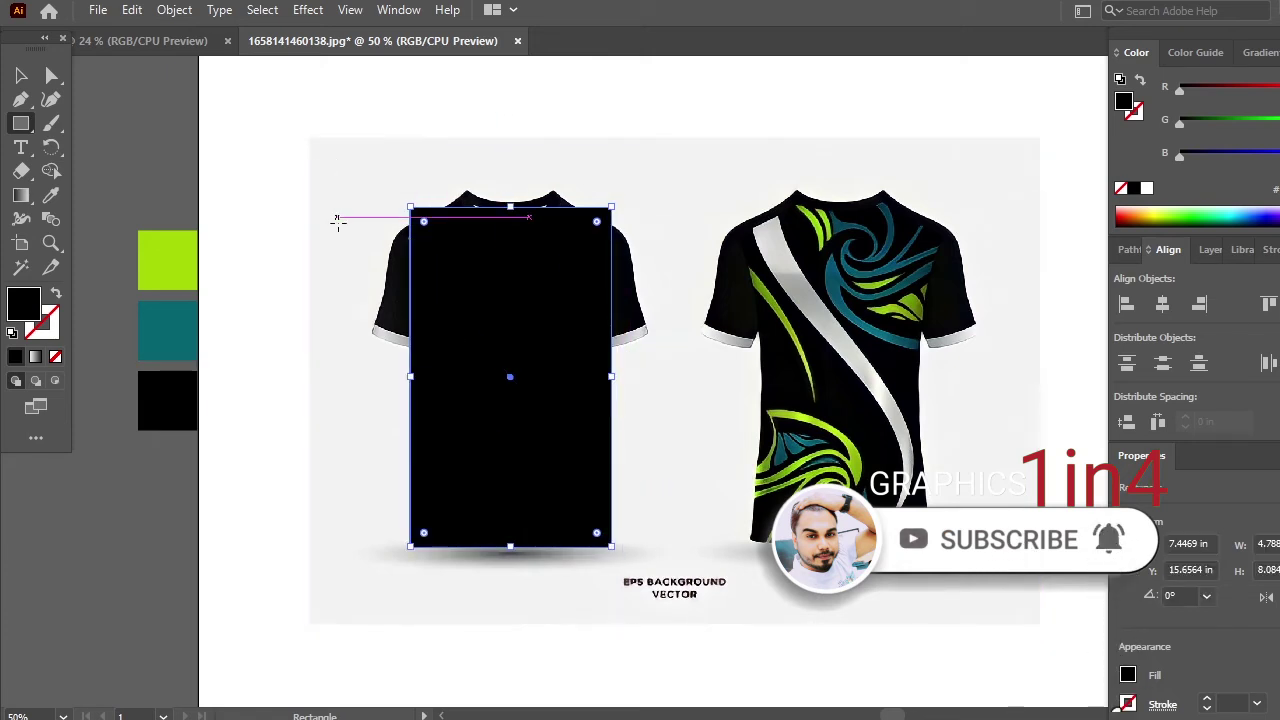
- Move the reference image about 12.9 in right, clear of the traced pattern and the new black rectangle
click(21, 75)
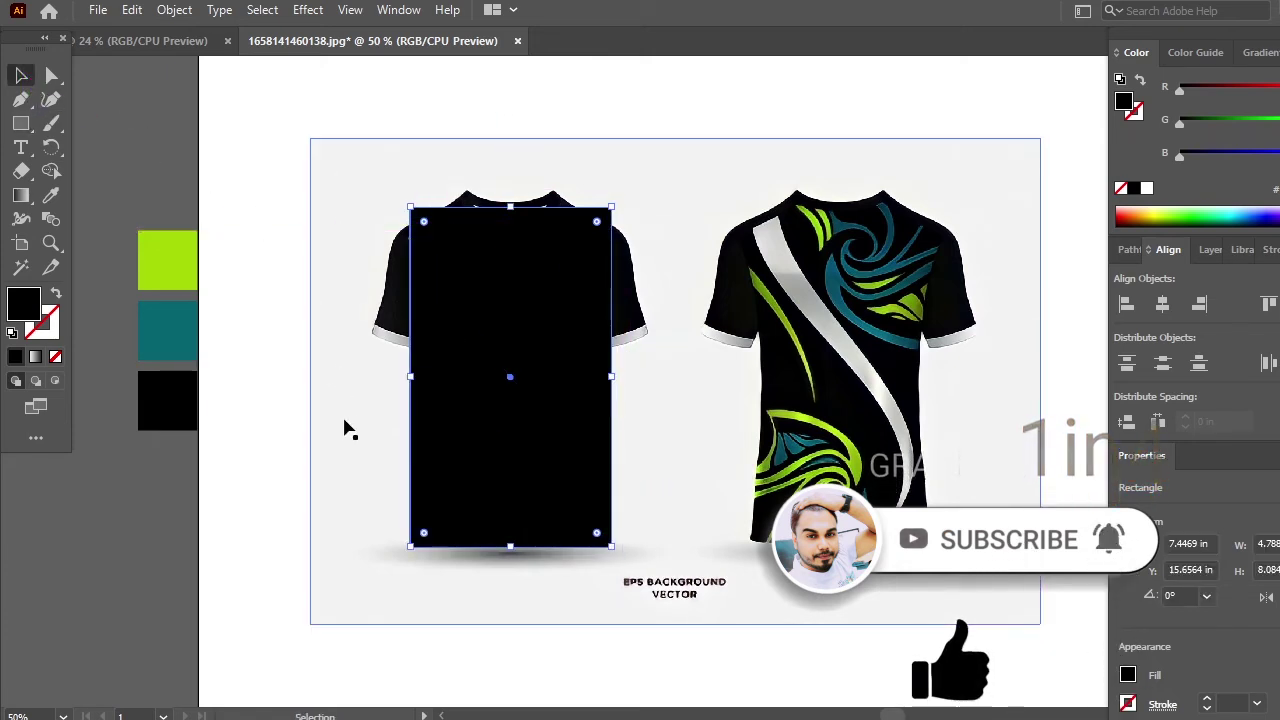
click(323, 435)
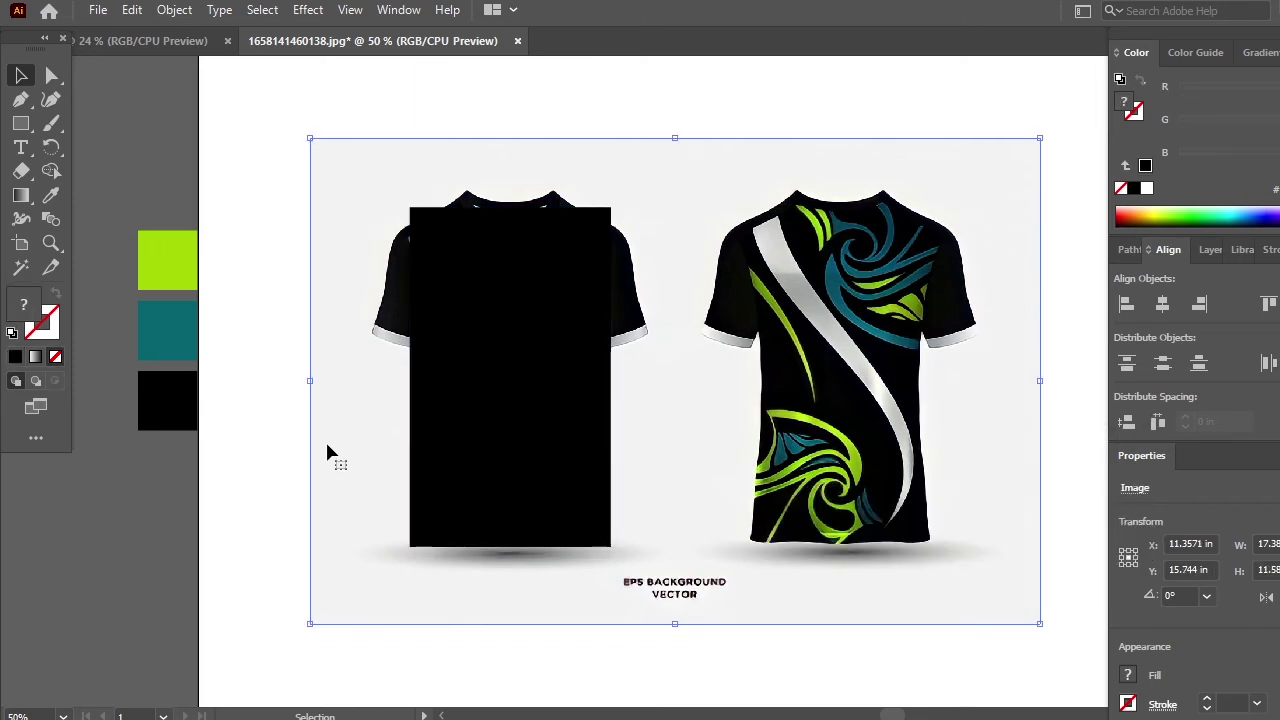
drag(340, 457, 853, 465)
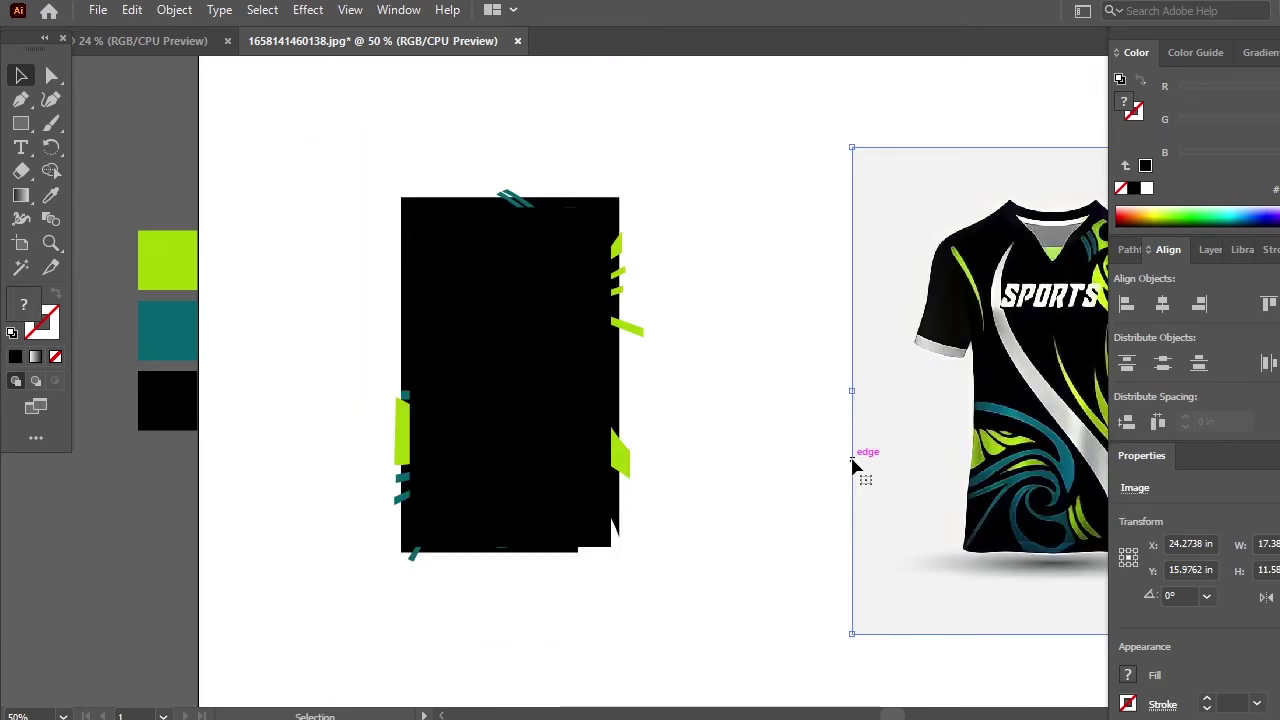
- Clip the grouped front pattern to the black rectangle with a clipping mask
click(425, 300)
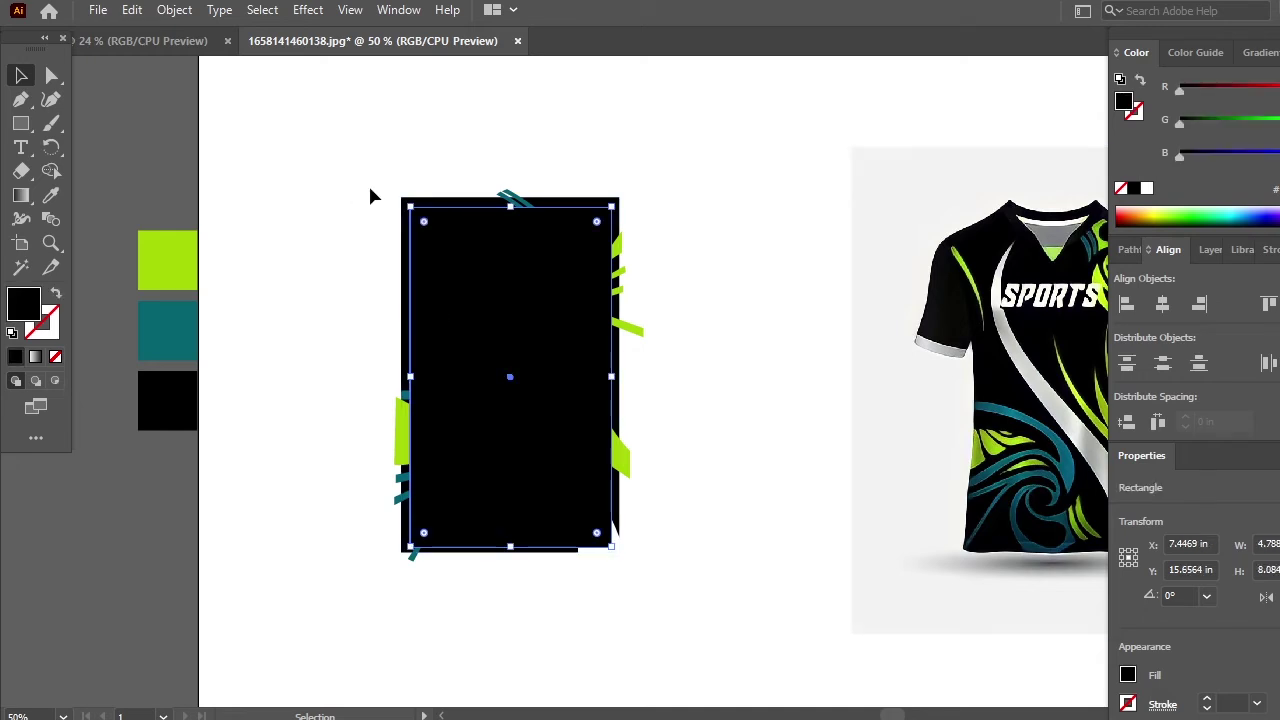
drag(387, 158, 648, 558)
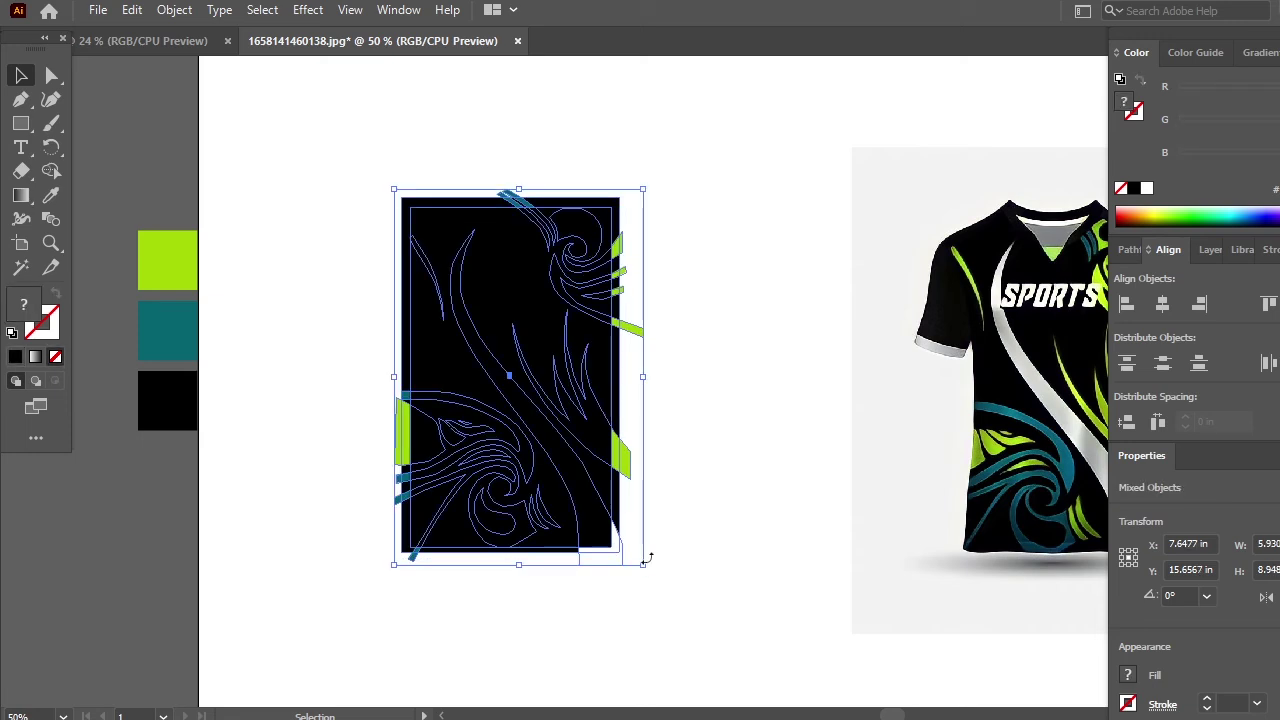
key(ctrl+7)
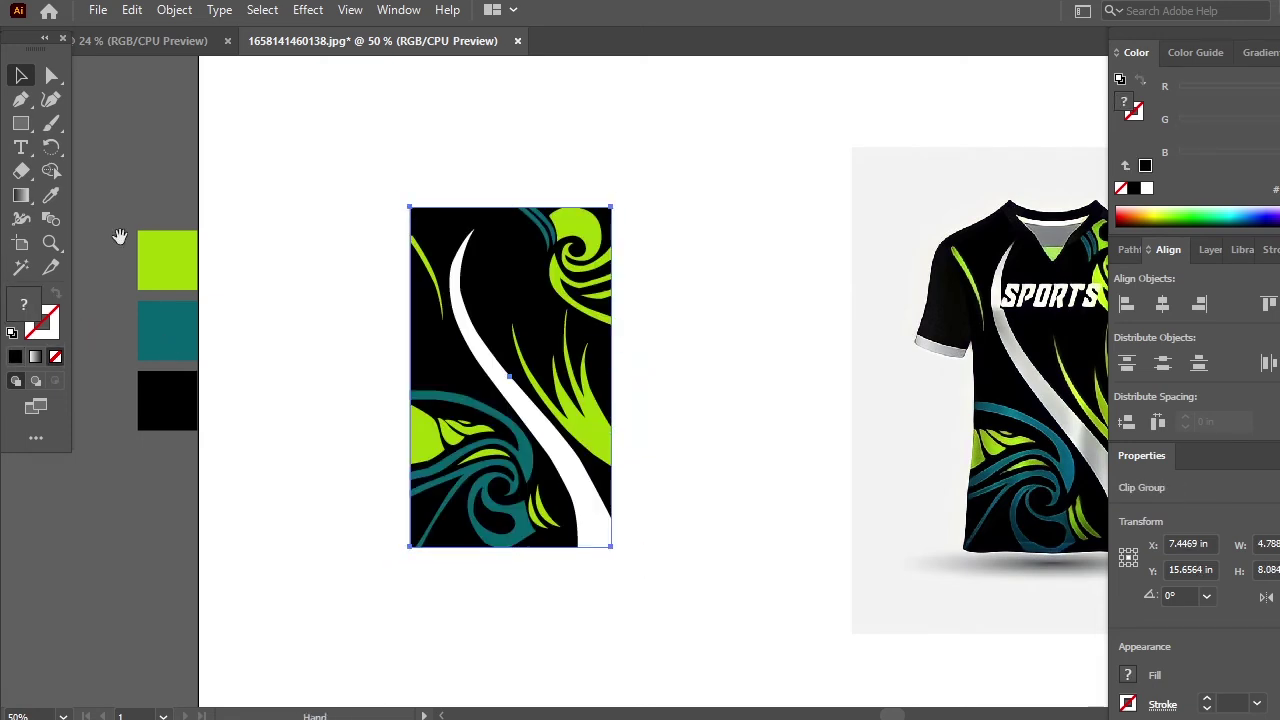
- Place the clipped front pattern outside the artboard's left edge, beyond the colour swatches, and shift the reference image about 9.4 in left
drag(700, 365, 447, 398)
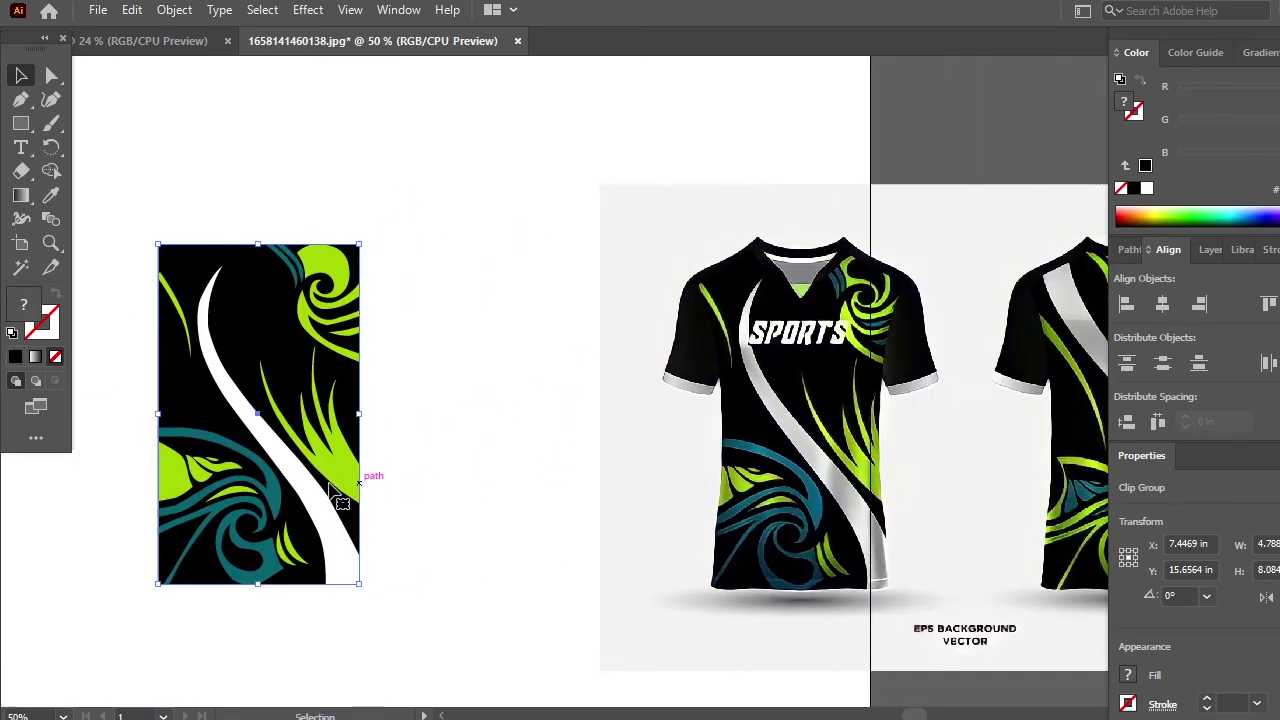
drag(297, 491, 602, 515)
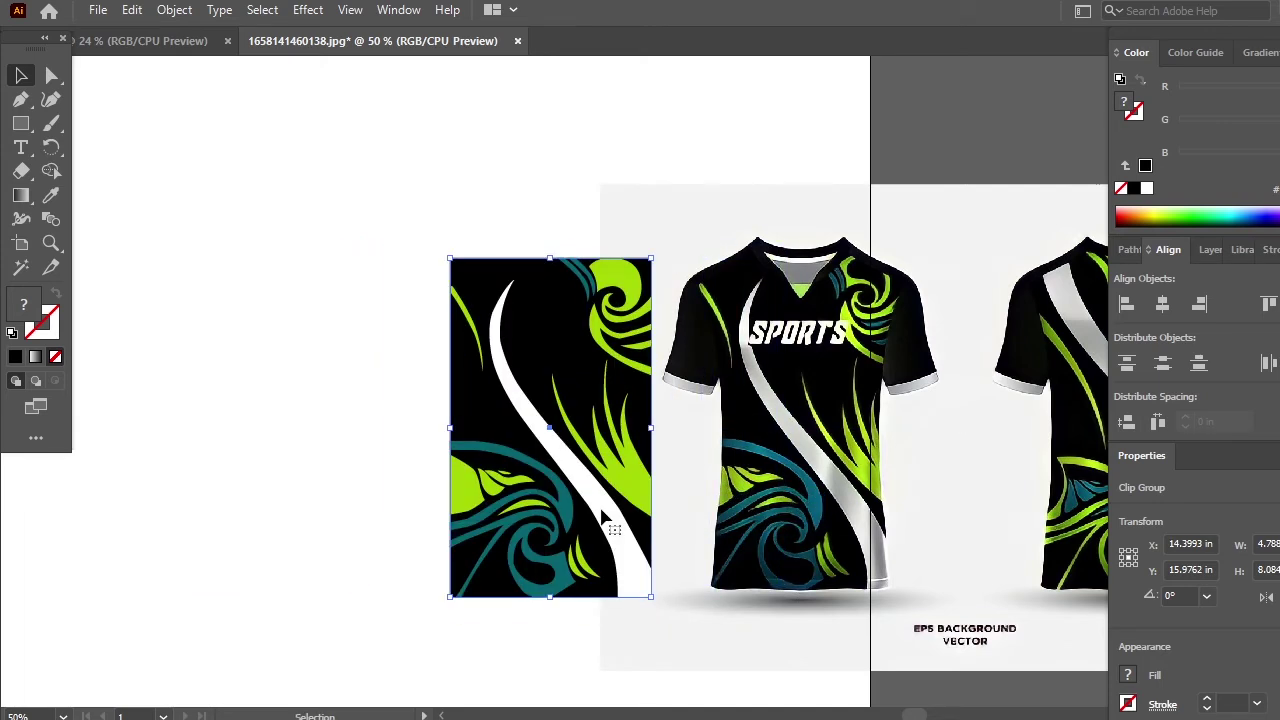
drag(350, 470, 454, 389)
drag(532, 446, 527, 503)
drag(261, 446, 597, 398)
drag(918, 338, 303, 478)
drag(149, 458, 154, 325)
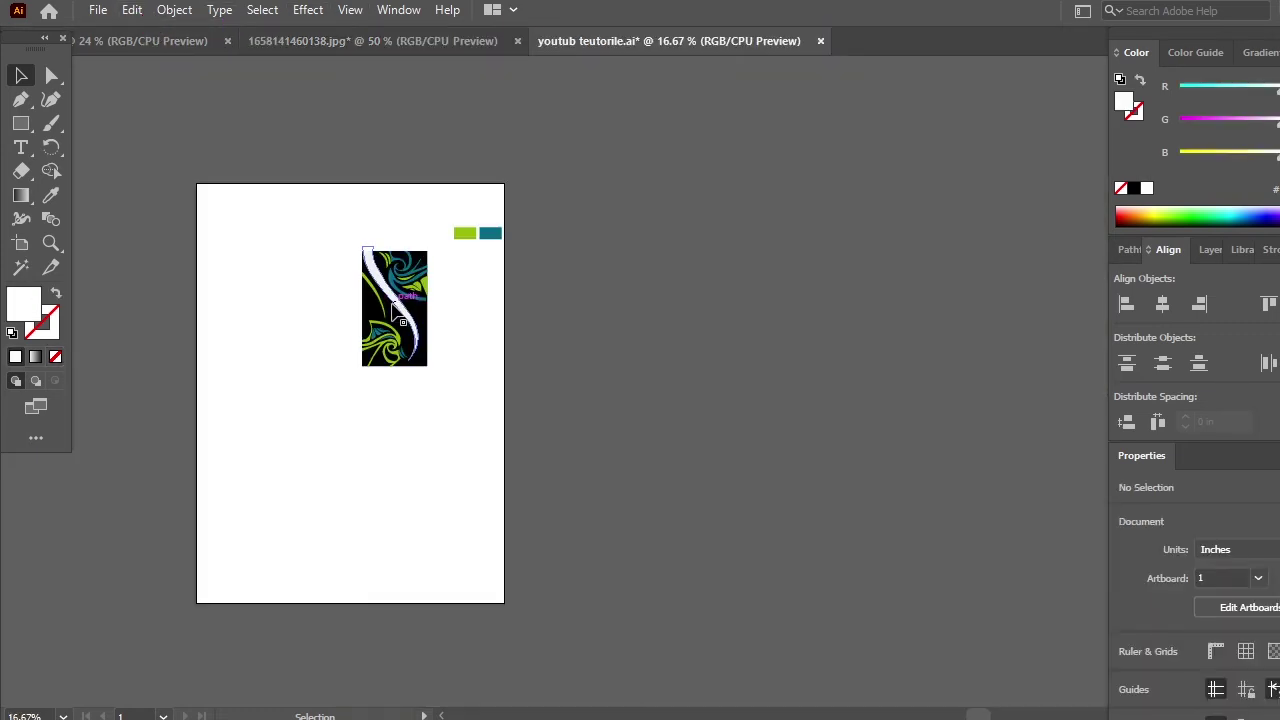
- Copy the back jersey pattern from youtub teutorile.ai into the reference document and place it at the artboard's left edge beside the front pattern
drag(399, 302, 359, 225)
drag(460, 418, 532, 446)
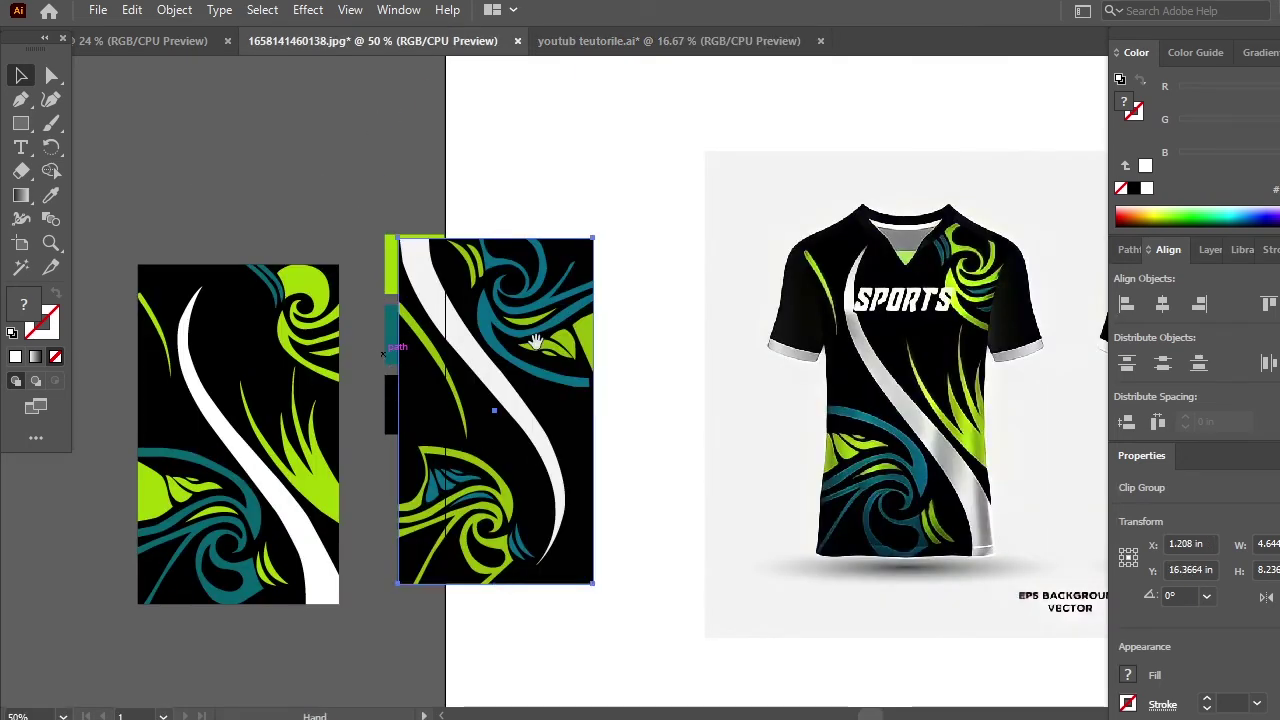
drag(626, 626, 680, 580)
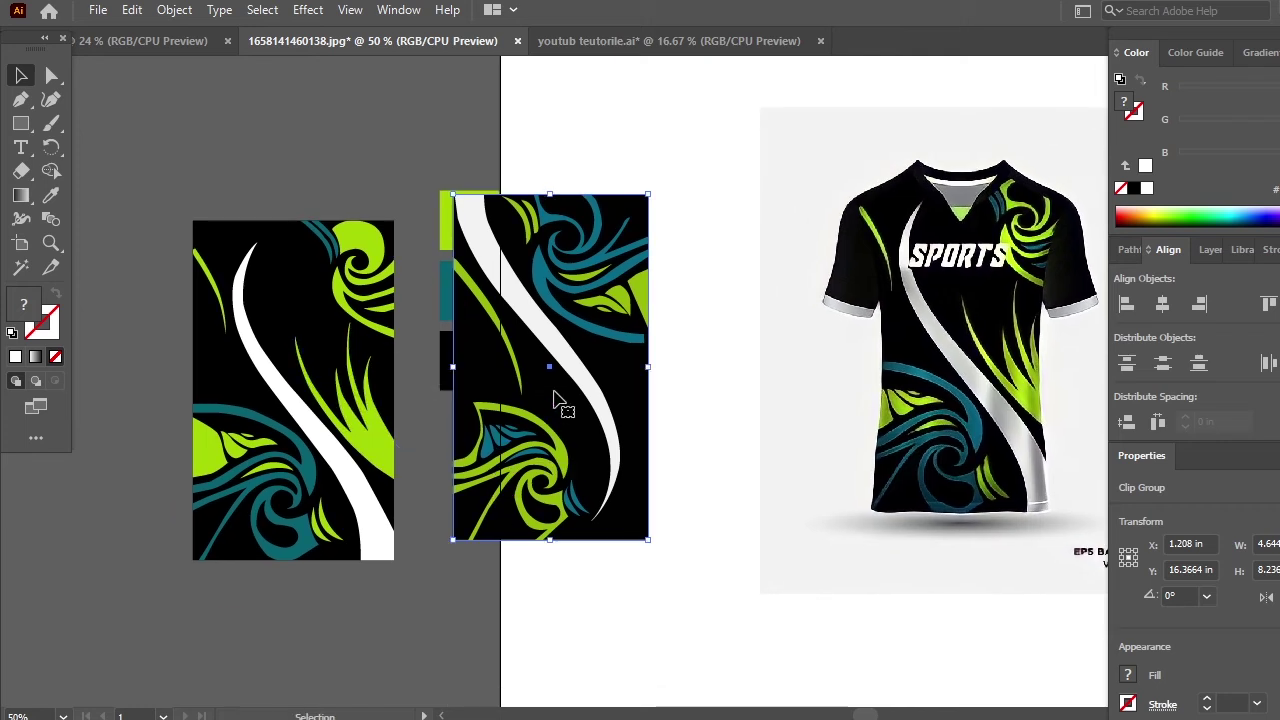
drag(555, 405, 598, 429)
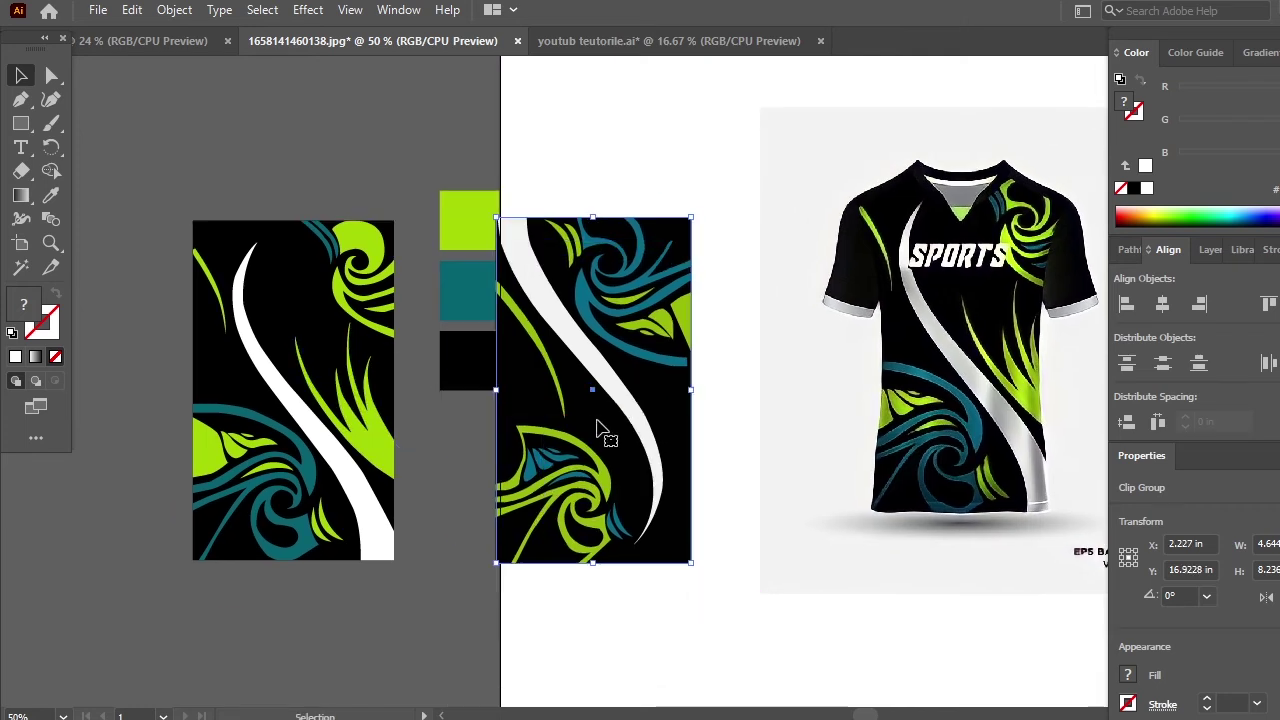
- Compare the finished front and back patterns with the front and back jerseys in the reference image
key(space)
drag(581, 610, 642, 626)
key(space)
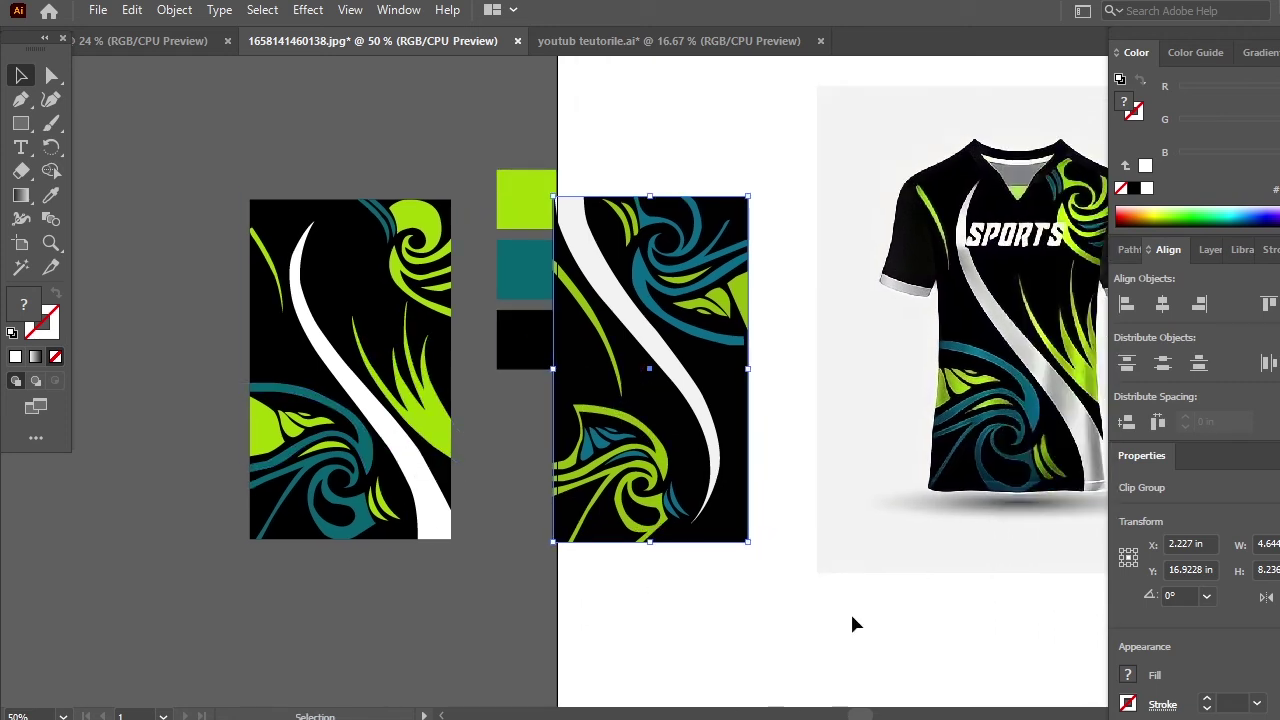
key(space)
drag(873, 593, 563, 618)
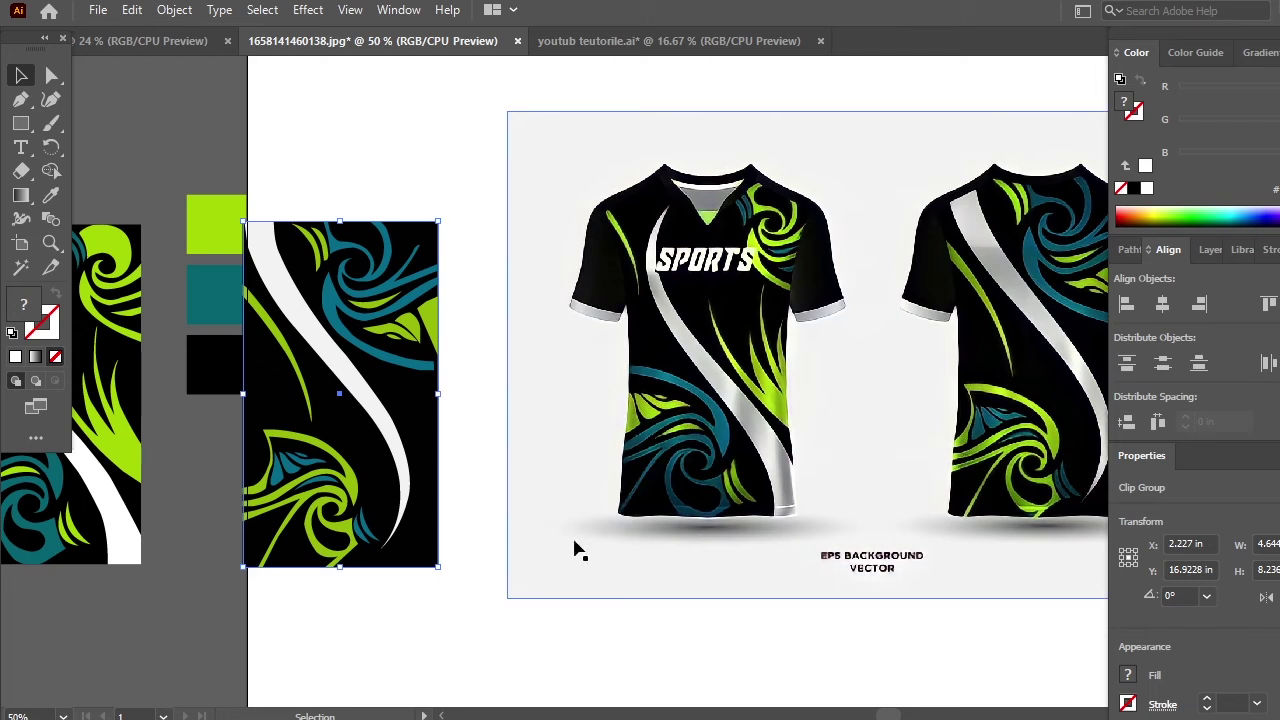
click(586, 556)
key(ctrl+shift+a)
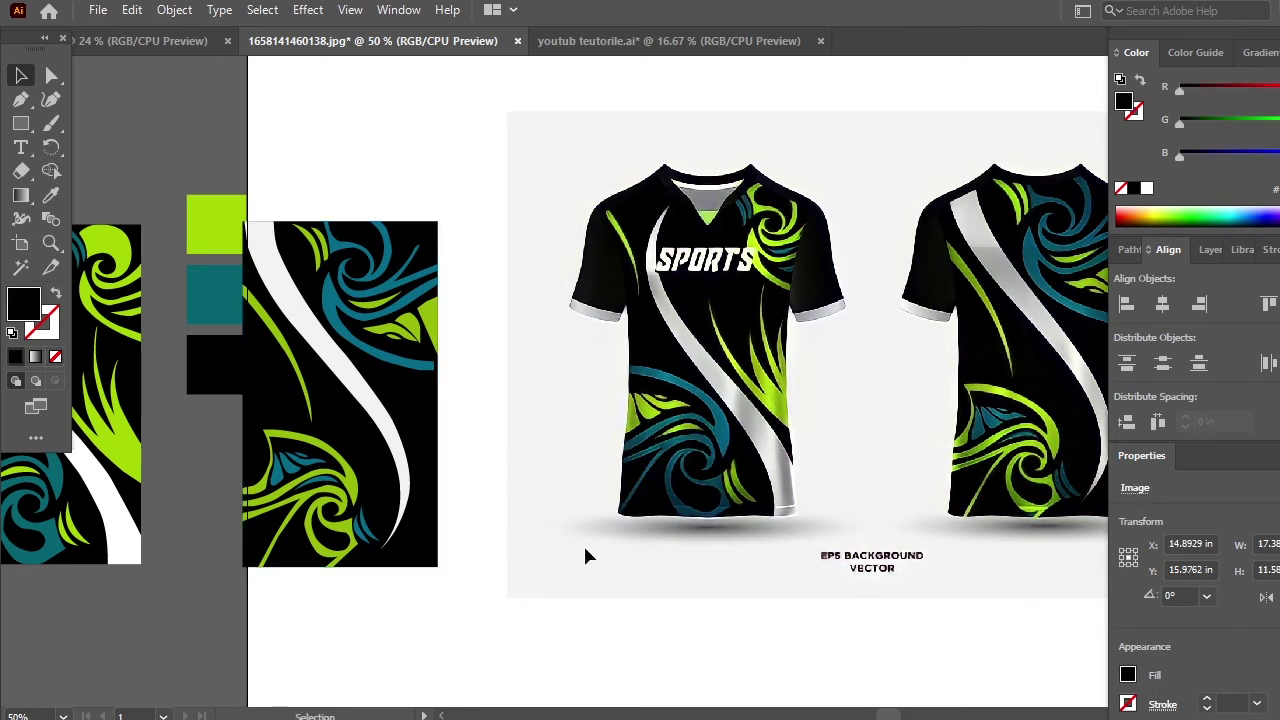
drag(643, 546, 802, 568)
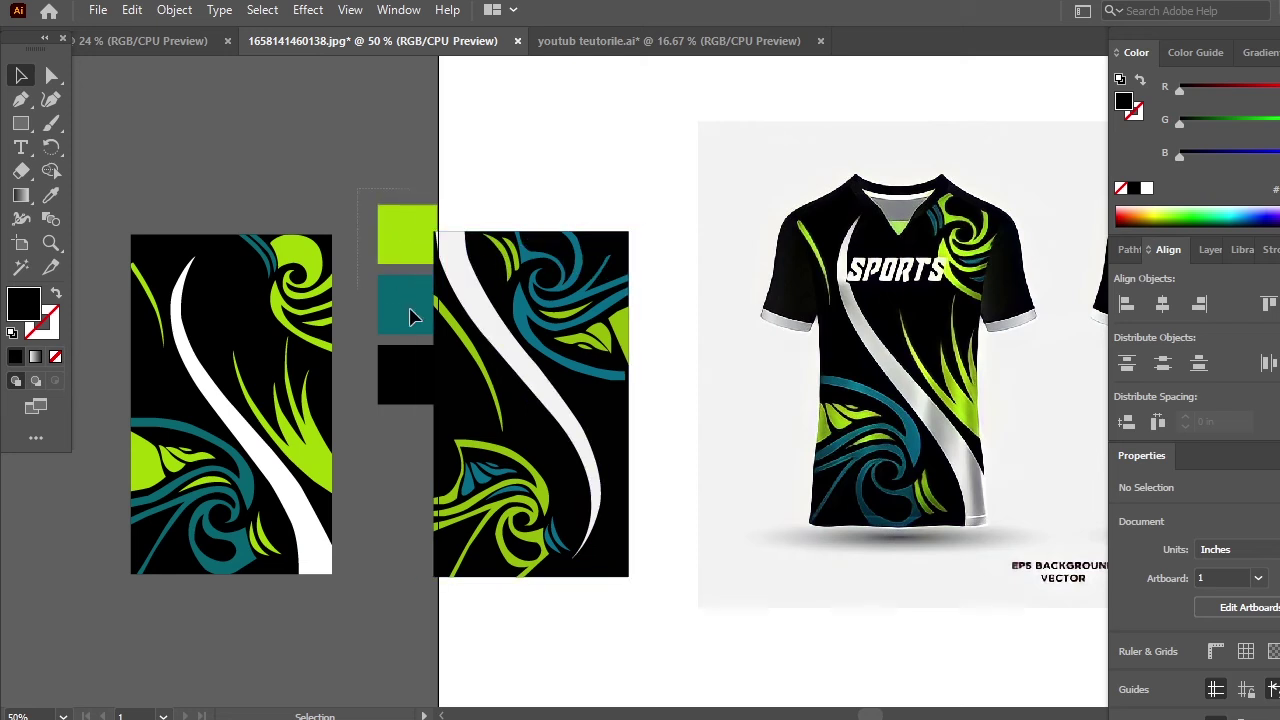
- Switch to the CMYK document holding both patterns and place the white jersey body piece across the artboard's left edge
drag(408, 342, 378, 212)
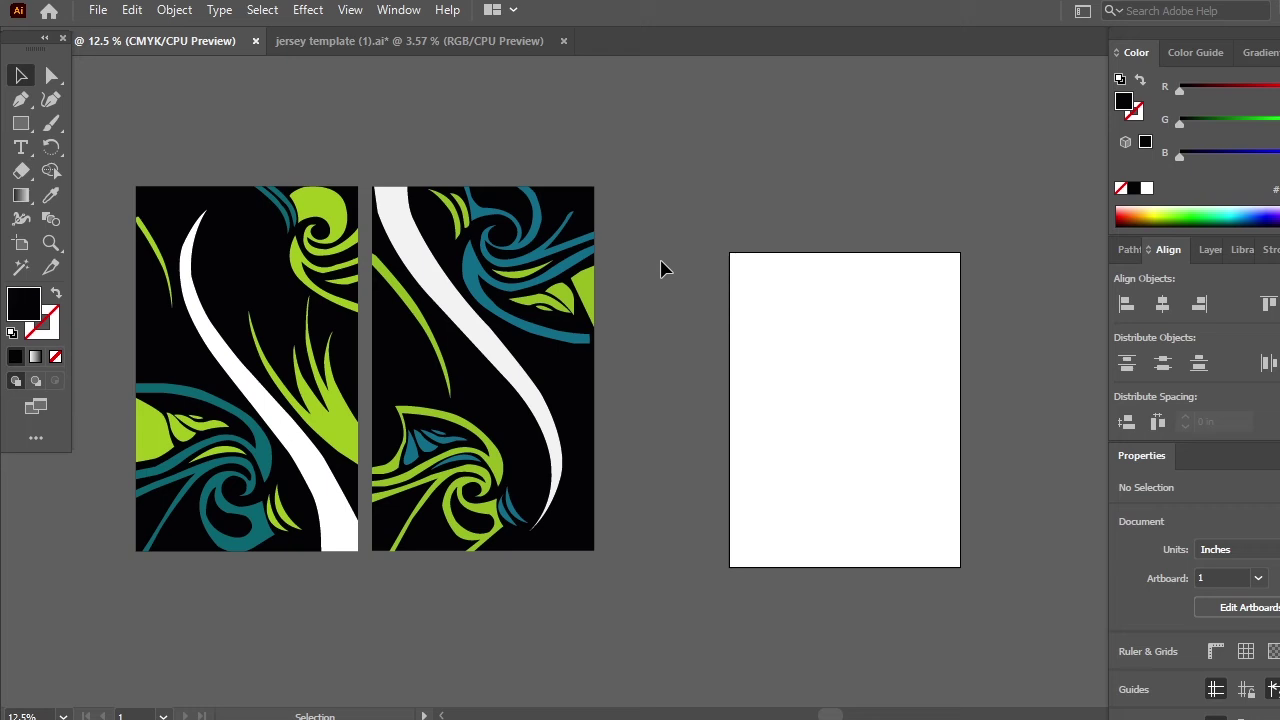
drag(749, 378, 615, 386)
drag(937, 371, 466, 474)
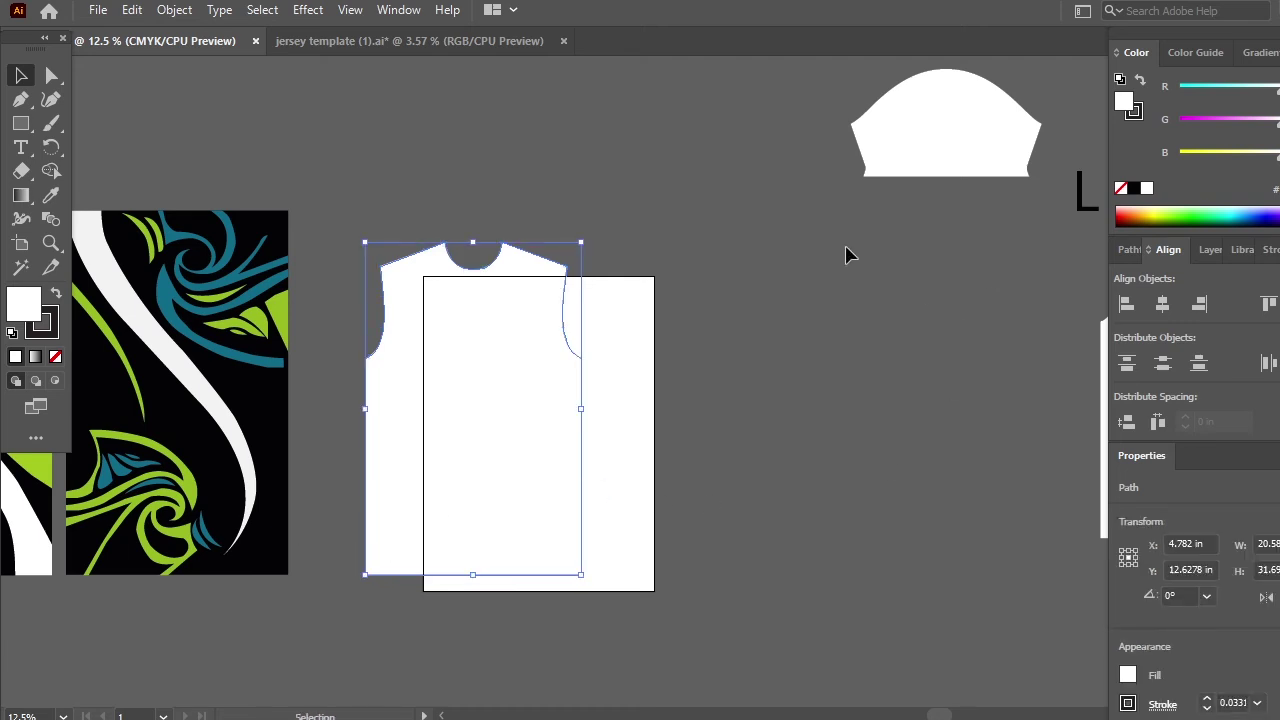
scroll(306, 540, left, 5)
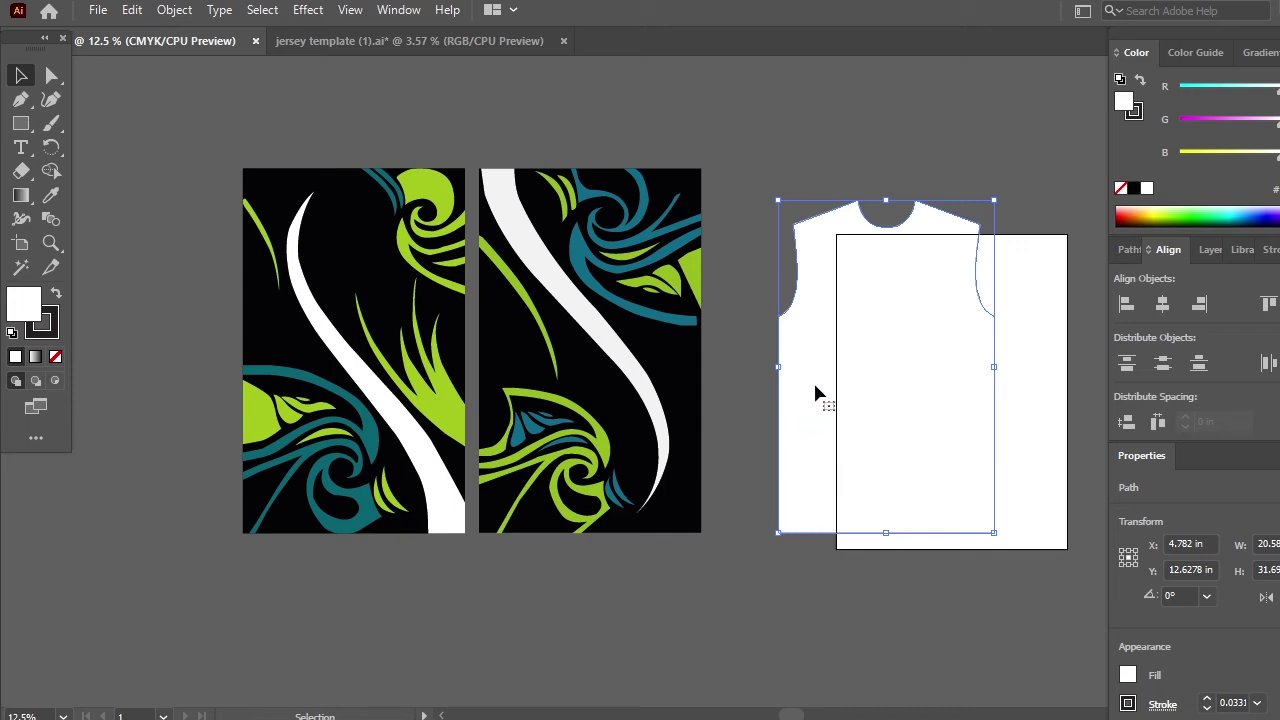
- Place the white jersey body piece over the front pattern, centred horizontally with its bottom edge aligned to the pattern's
drag(894, 337, 526, 372)
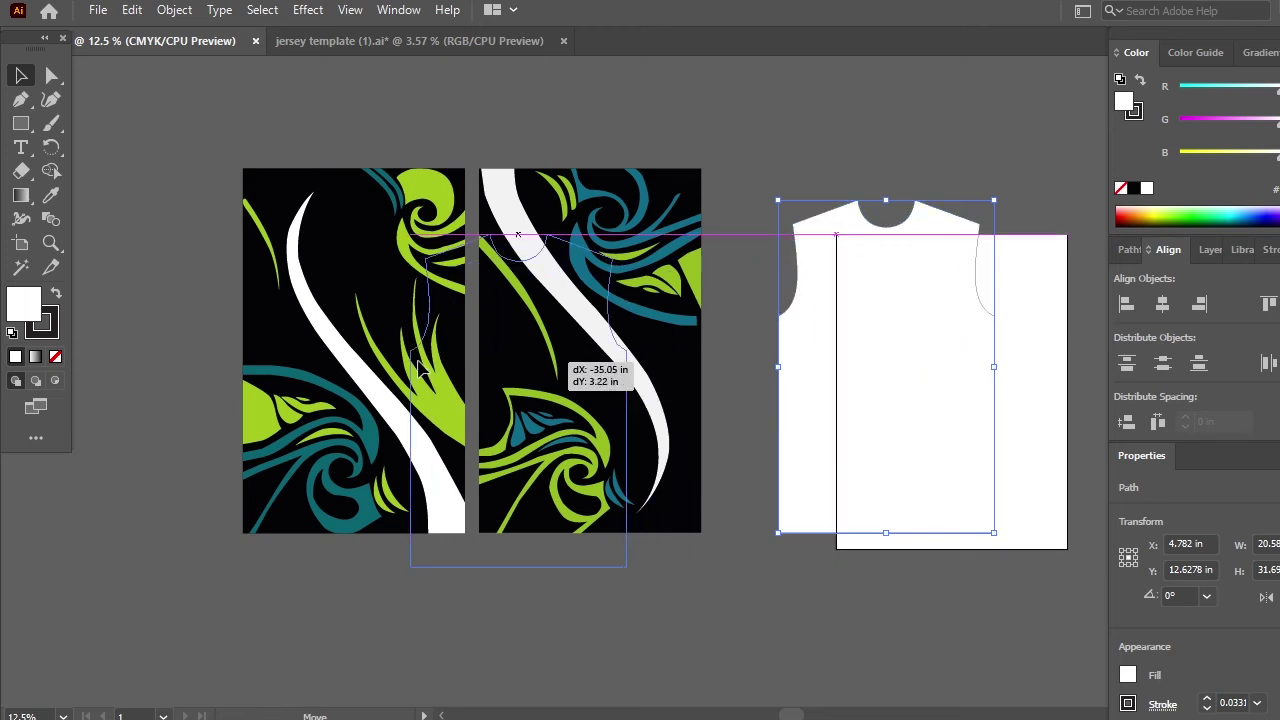
drag(418, 370, 359, 326)
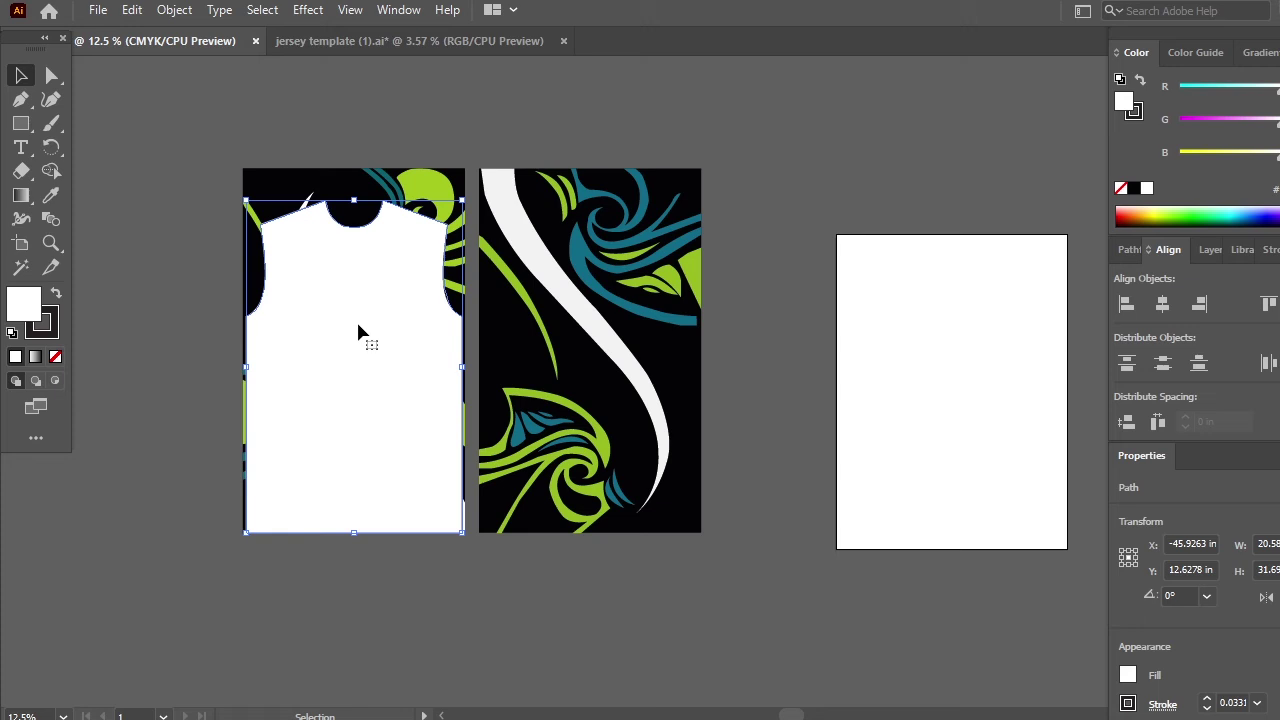
drag(397, 408, 397, 375)
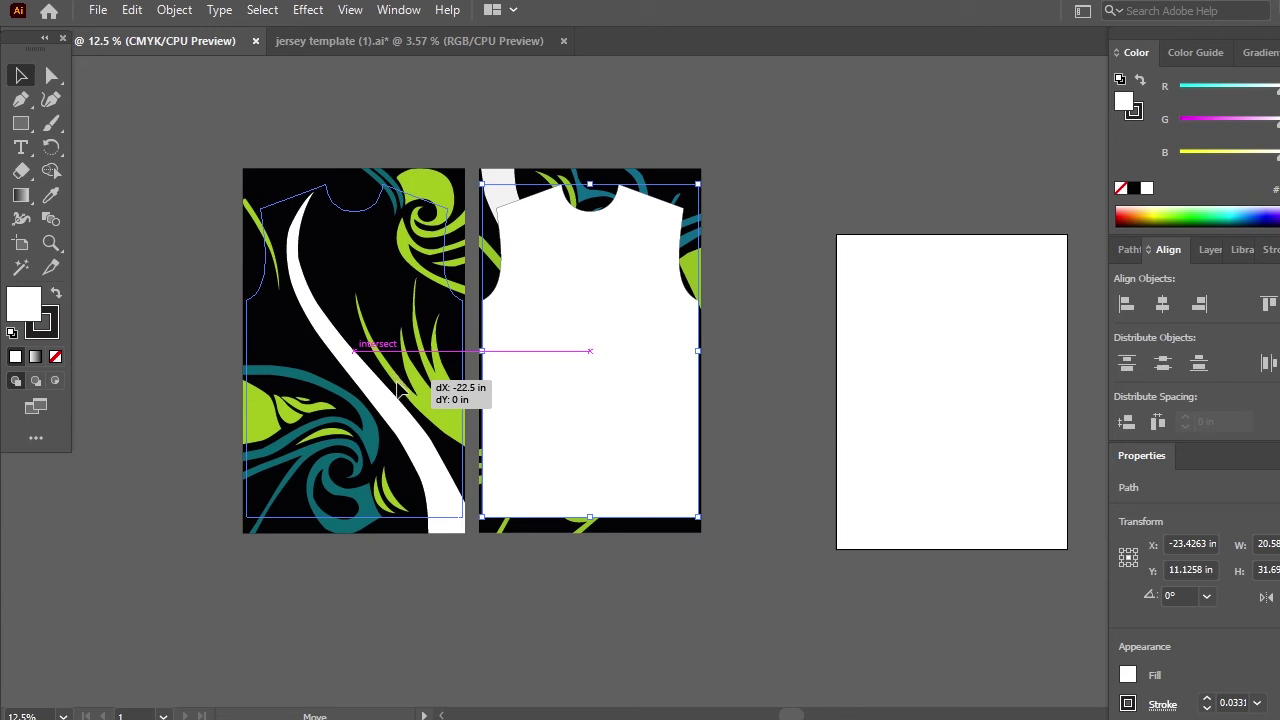
drag(397, 386, 397, 398)
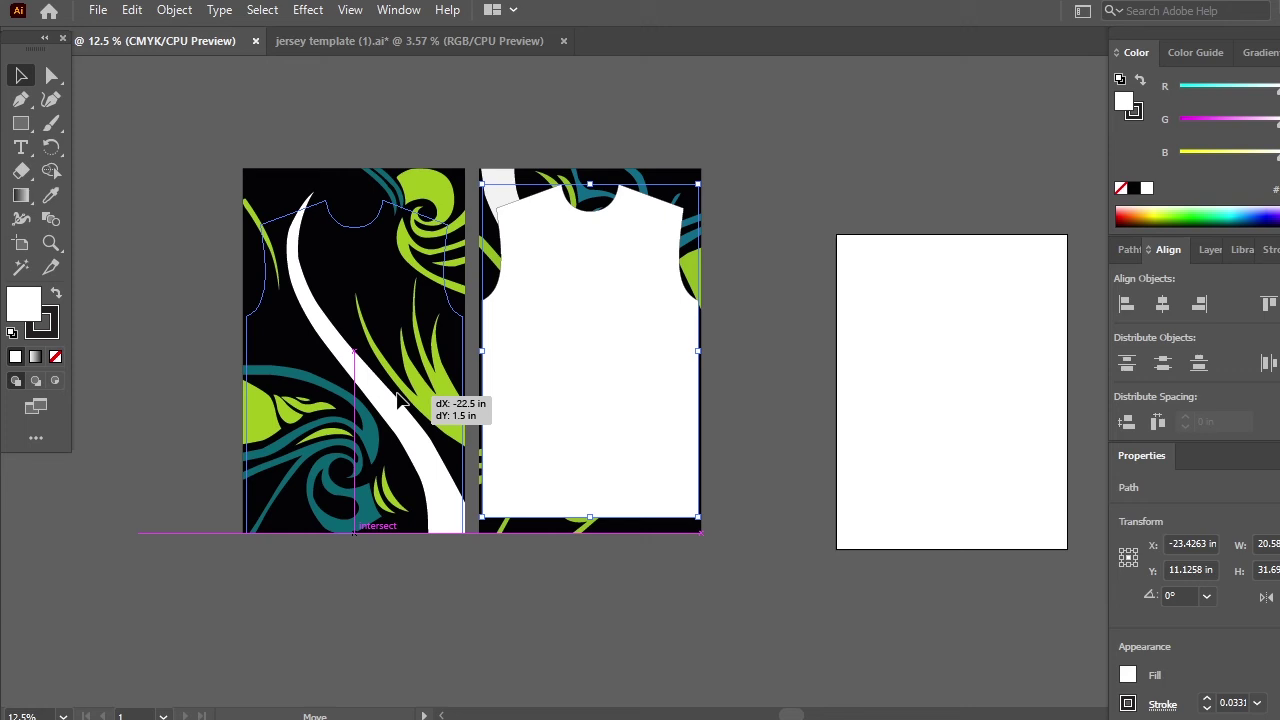
drag(397, 395, 397, 396)
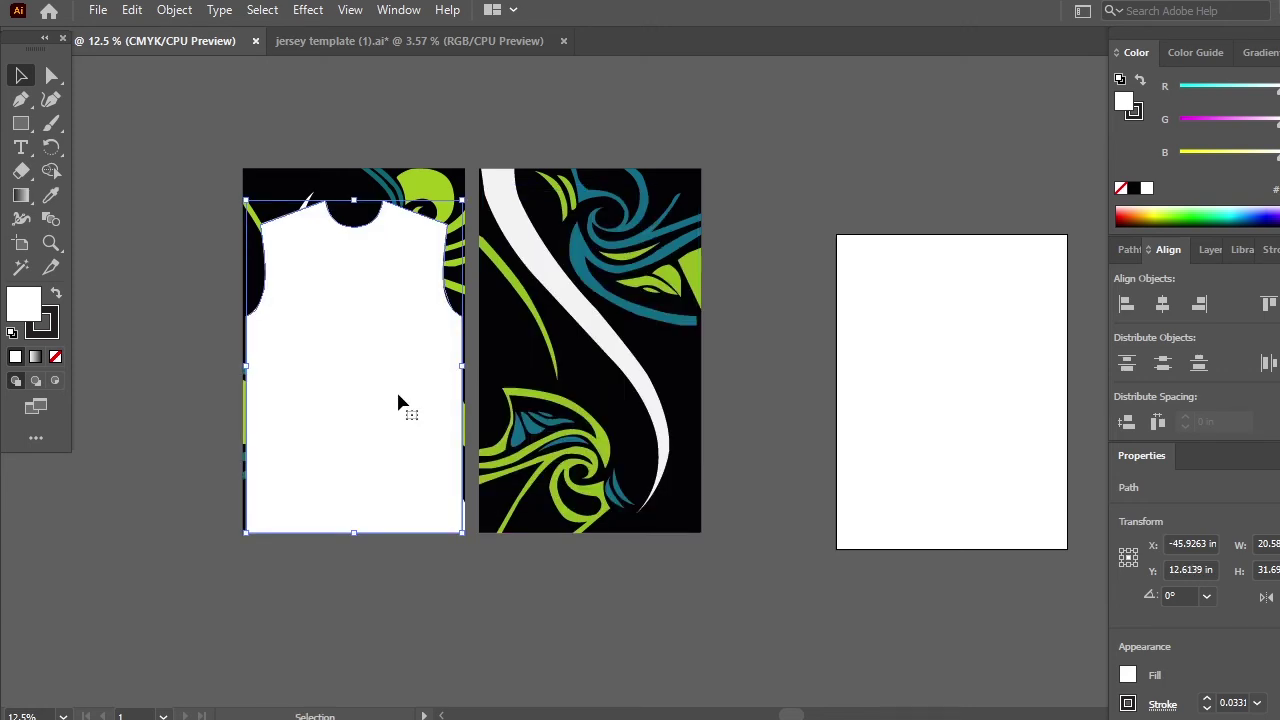
- Nudge the jersey body piece up about 0.56 in over the front pattern
key(Up)
key(Up)
key(Up)
key(Up)
key(Up)
key(Up)
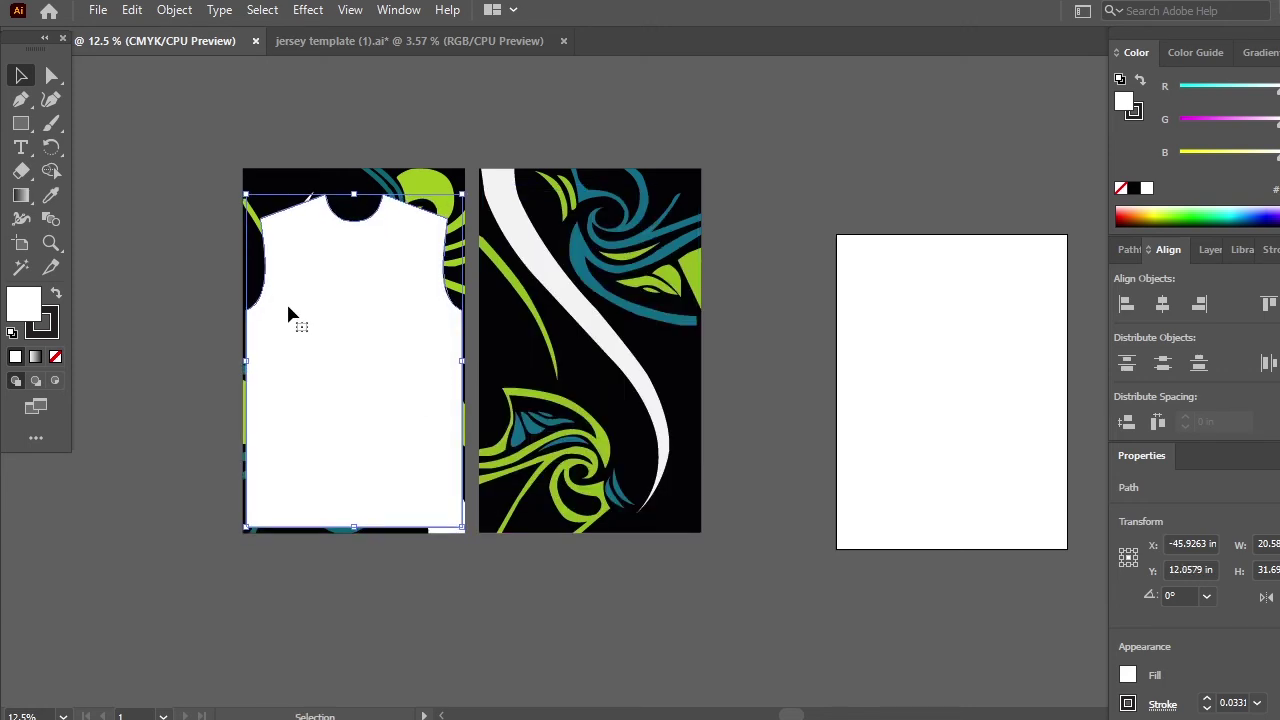
- Clip the front pattern to the jersey body piece's outline with a clipping mask
drag(217, 138, 464, 537)
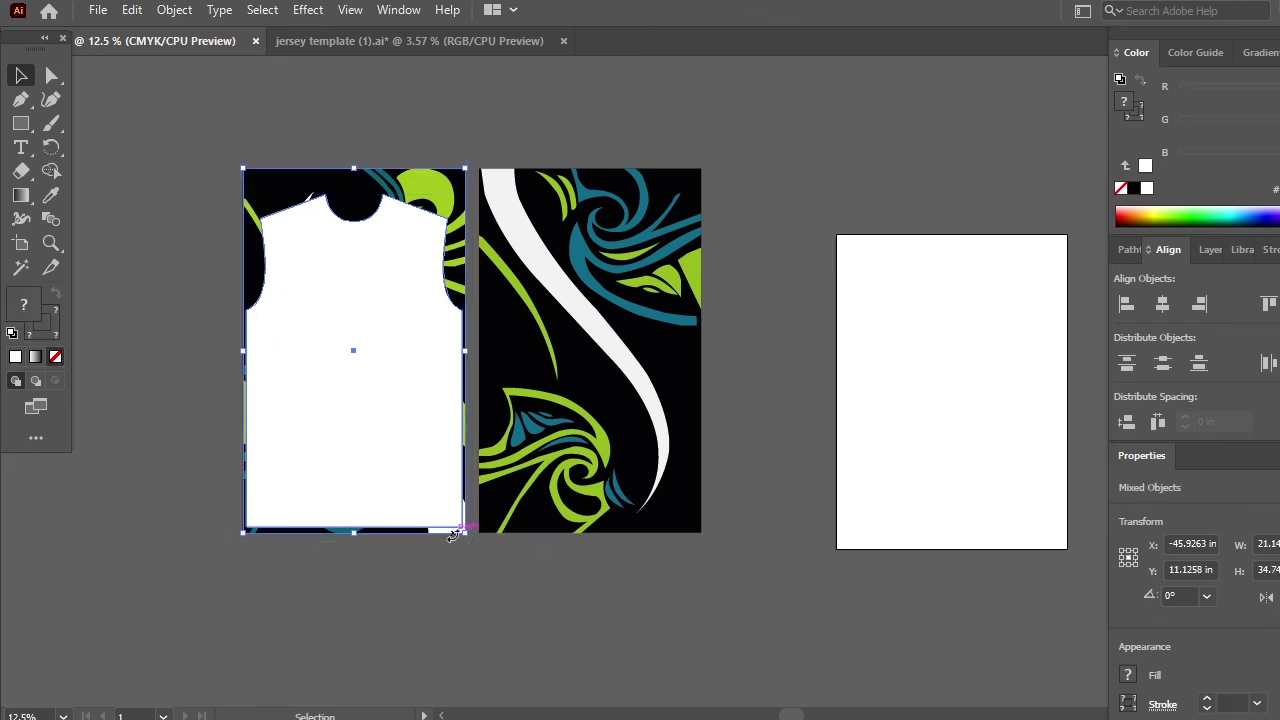
key(a)
key(ctrl+7)
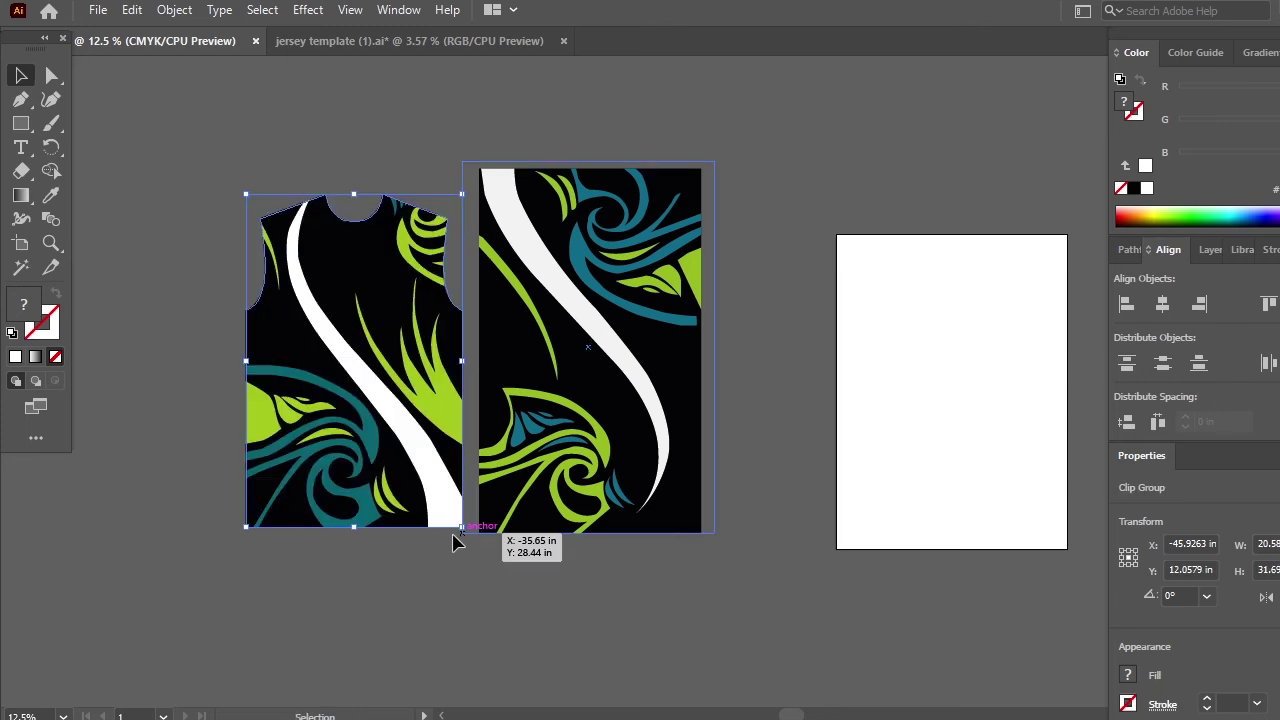
- Move the clipped front jersey piece about 10.3 in left and 0.57 in down, away from the back pattern, and deselect it
drag(366, 362, 259, 366)
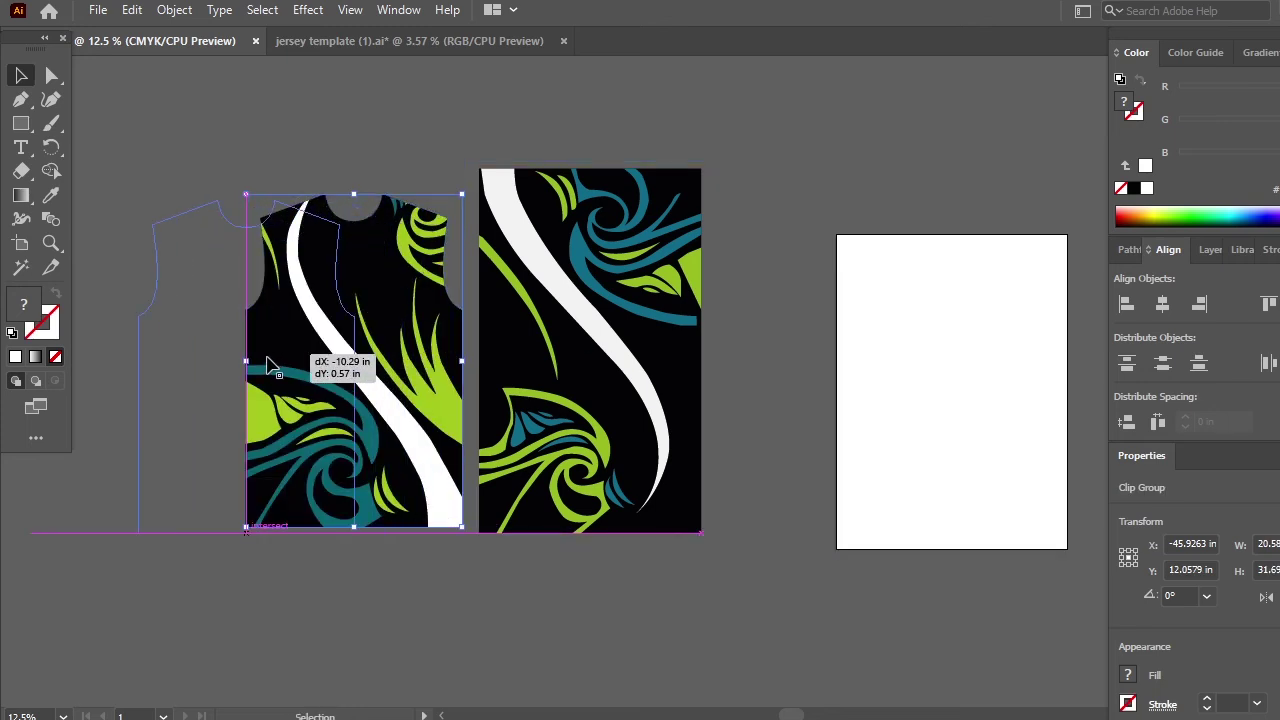
click(860, 569)
drag(920, 538, 834, 568)
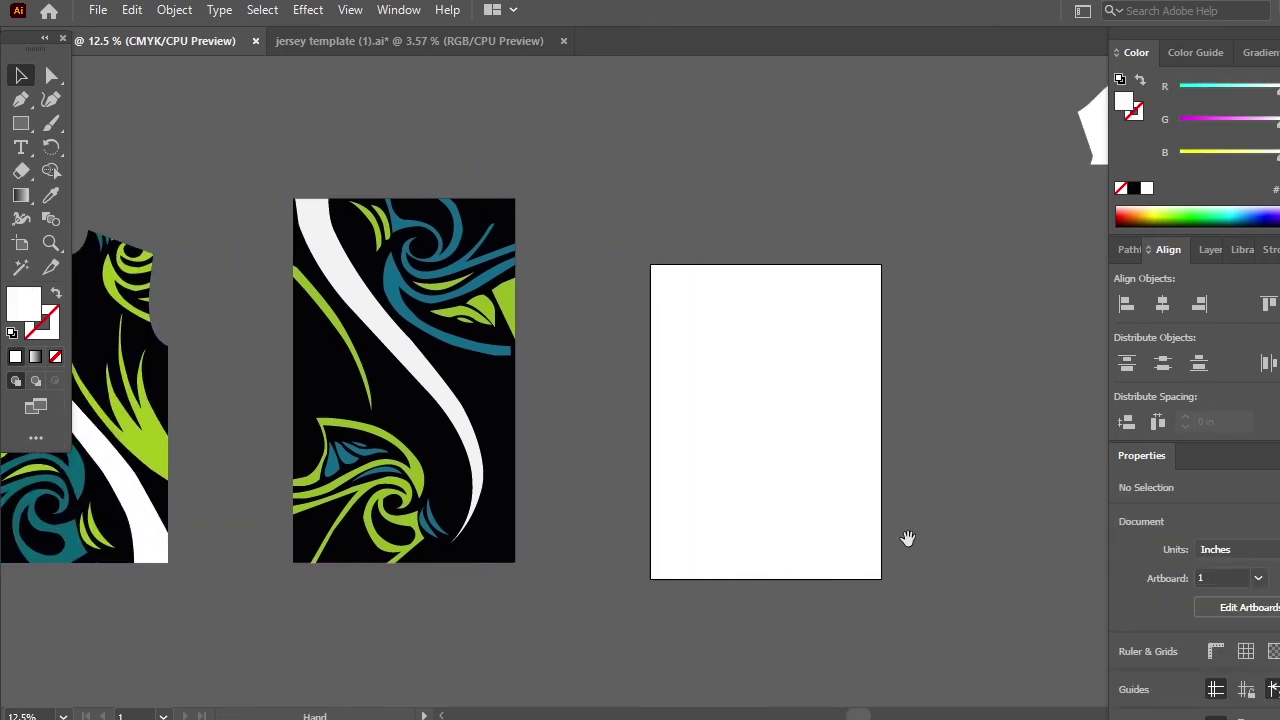
- Place the white back body piece over the back pattern, with its left and bottom edges aligned to the pattern's
drag(777, 531, 653, 564)
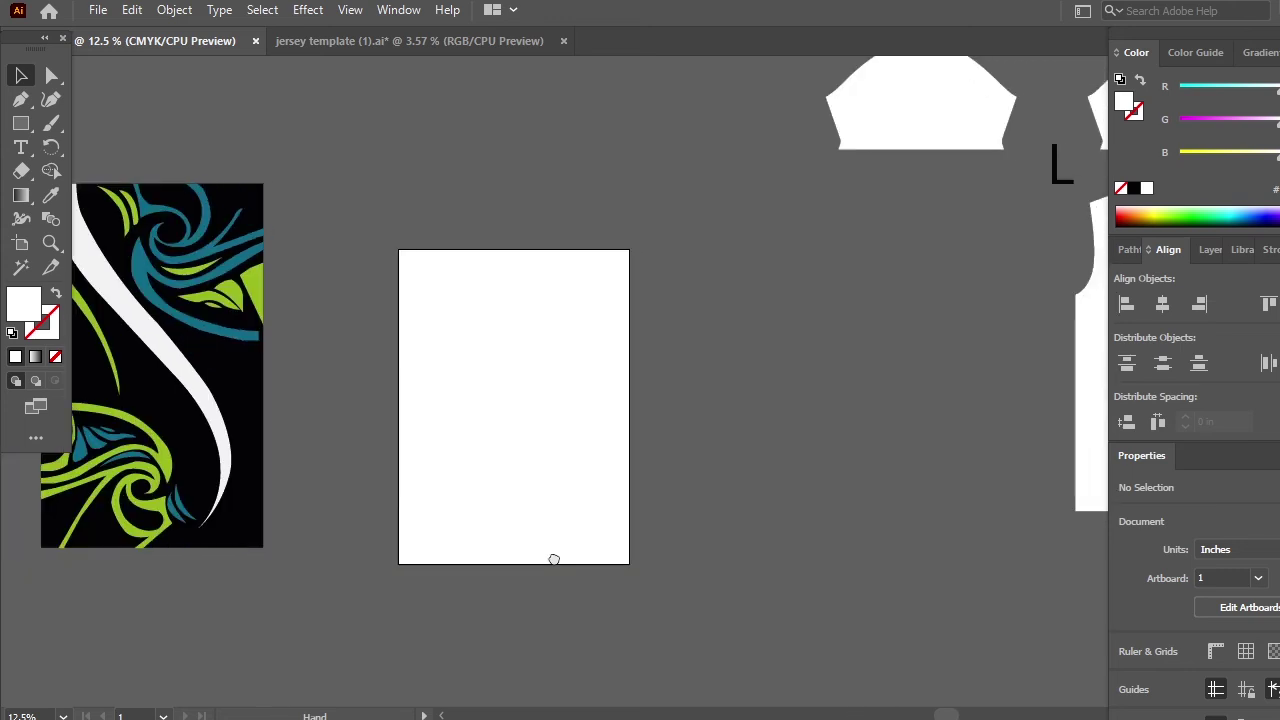
drag(1051, 429, 336, 456)
drag(224, 555, 660, 550)
drag(845, 421, 534, 420)
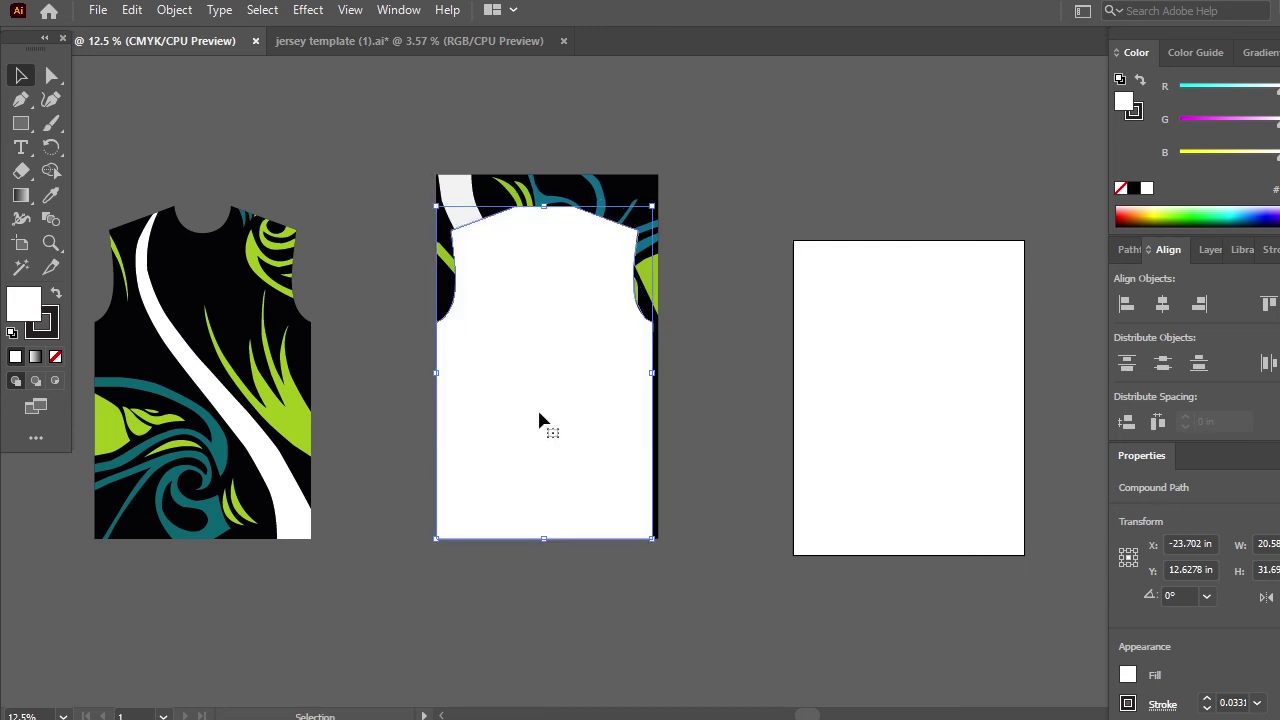
- Nudge the back body piece up about 0.96 in over the back pattern
key(Up)
key(Up)
key(Up)
key(Up)
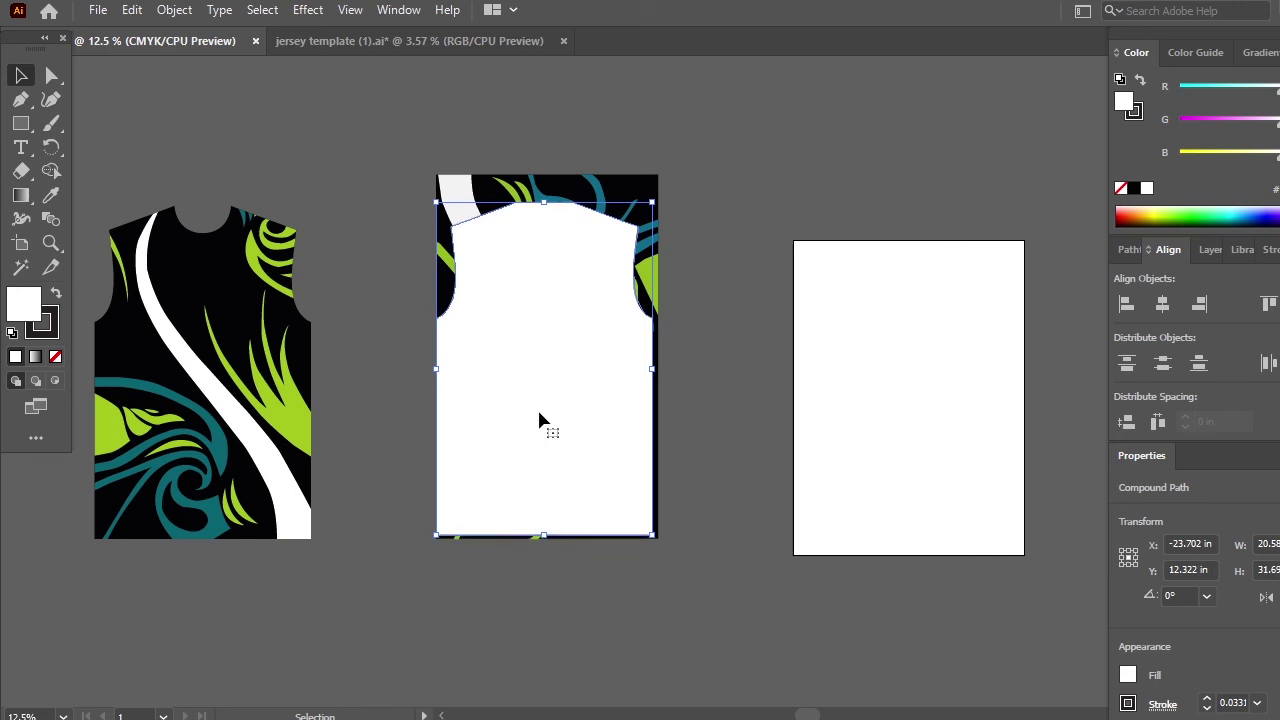
key(Up)
key(Up)
key(Up)
key(Up)
key(Up)
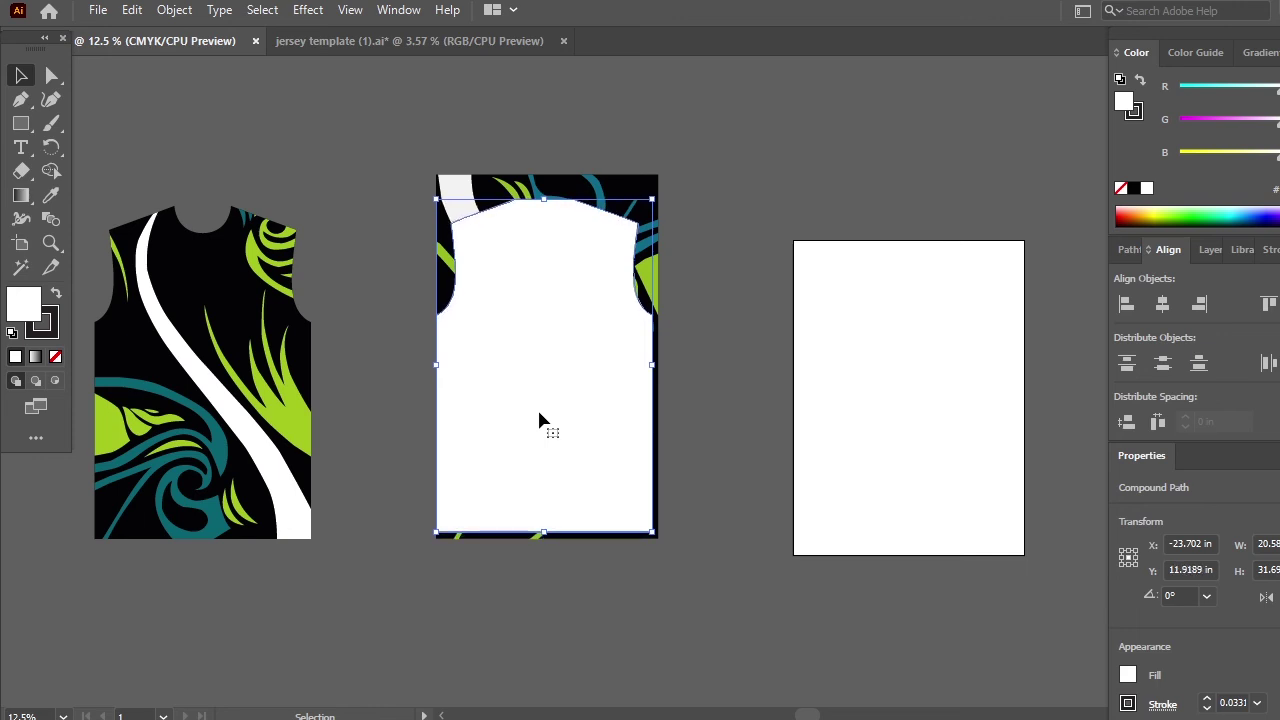
key(Up)
key(Up)
key(Up)
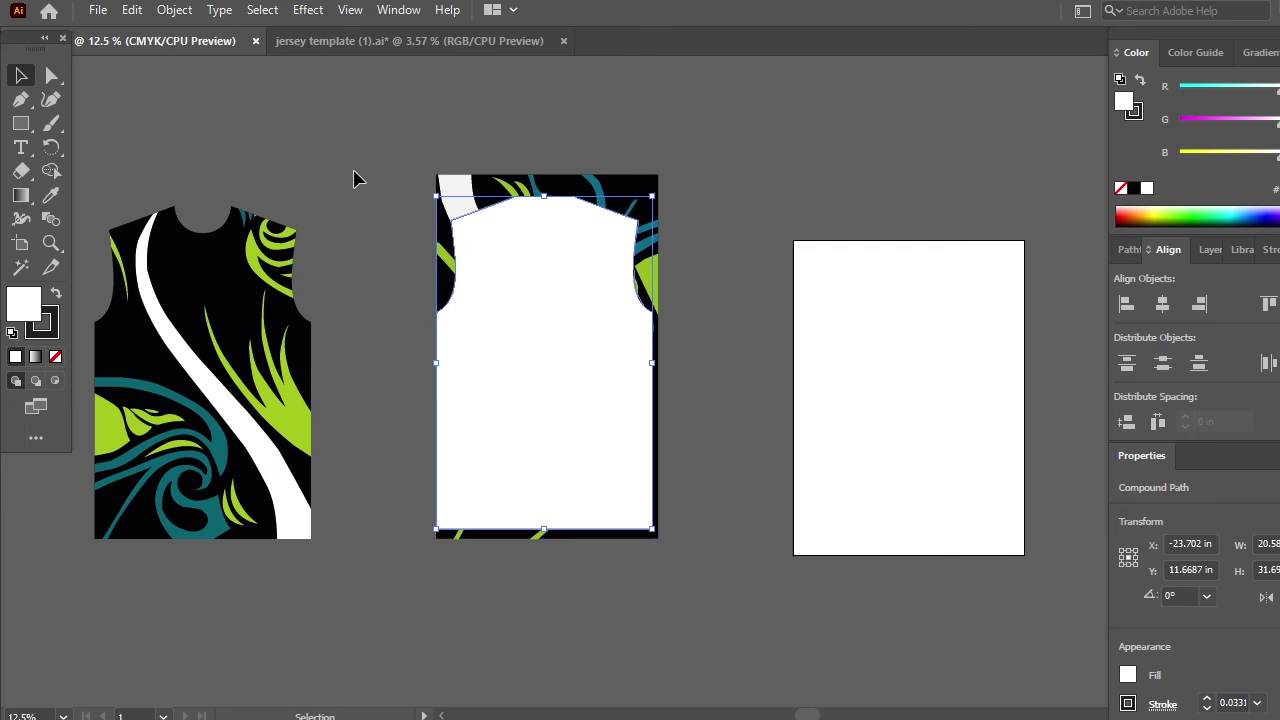
- Clip the back pattern to the back body piece's outline with a clipping mask
key(a)
drag(397, 140, 700, 580)
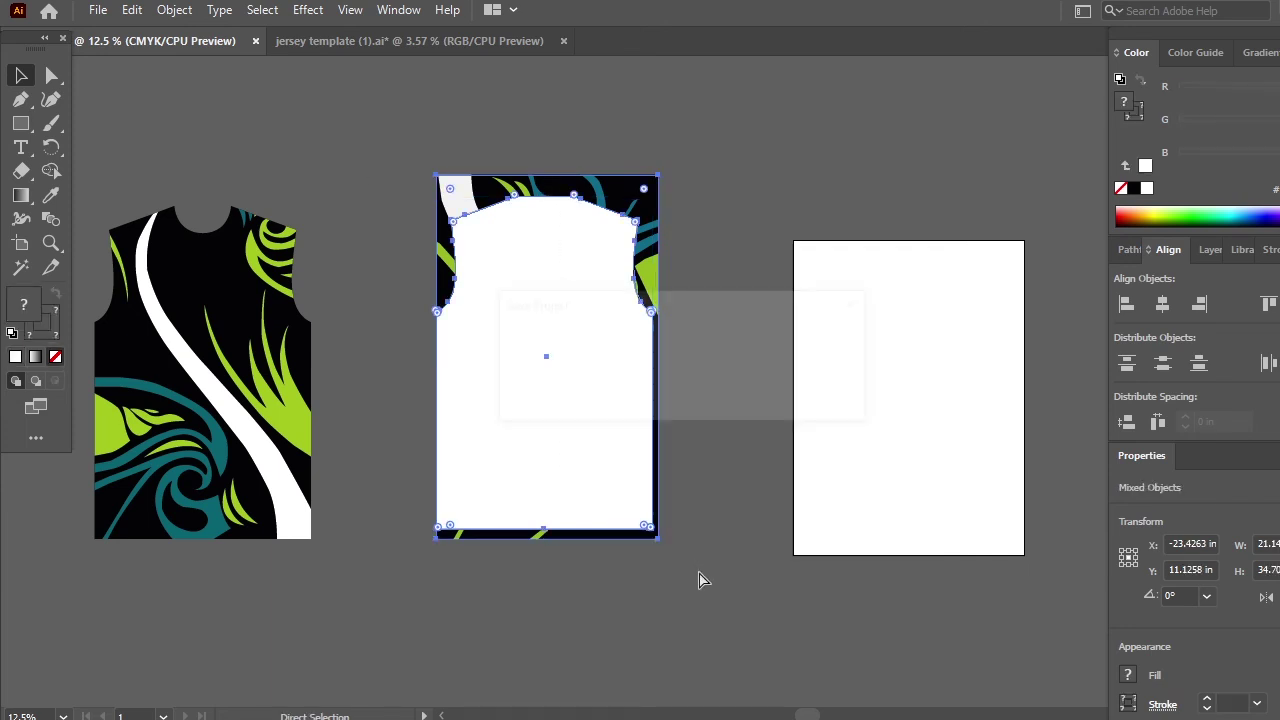
key(ctrl+7)
click(860, 303)
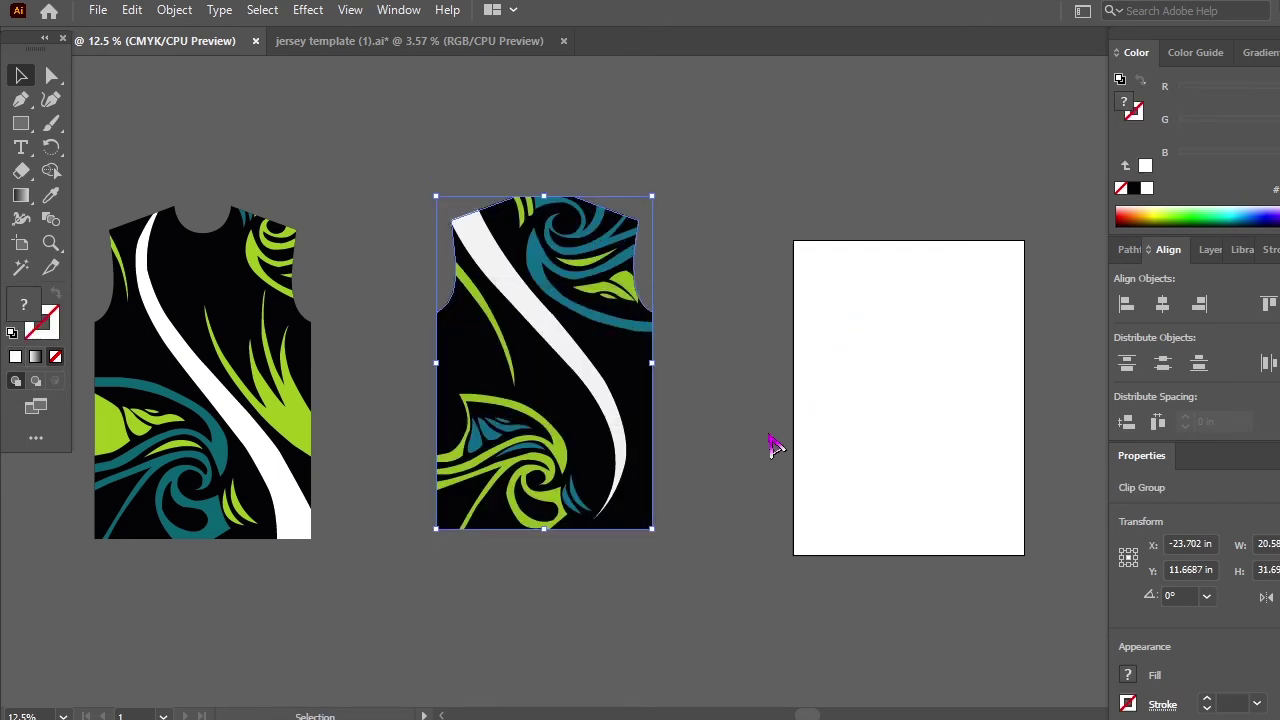
- Move the clipped back jersey piece about 10.3 in left, level it with the front piece, and deselect it
drag(423, 614, 597, 603)
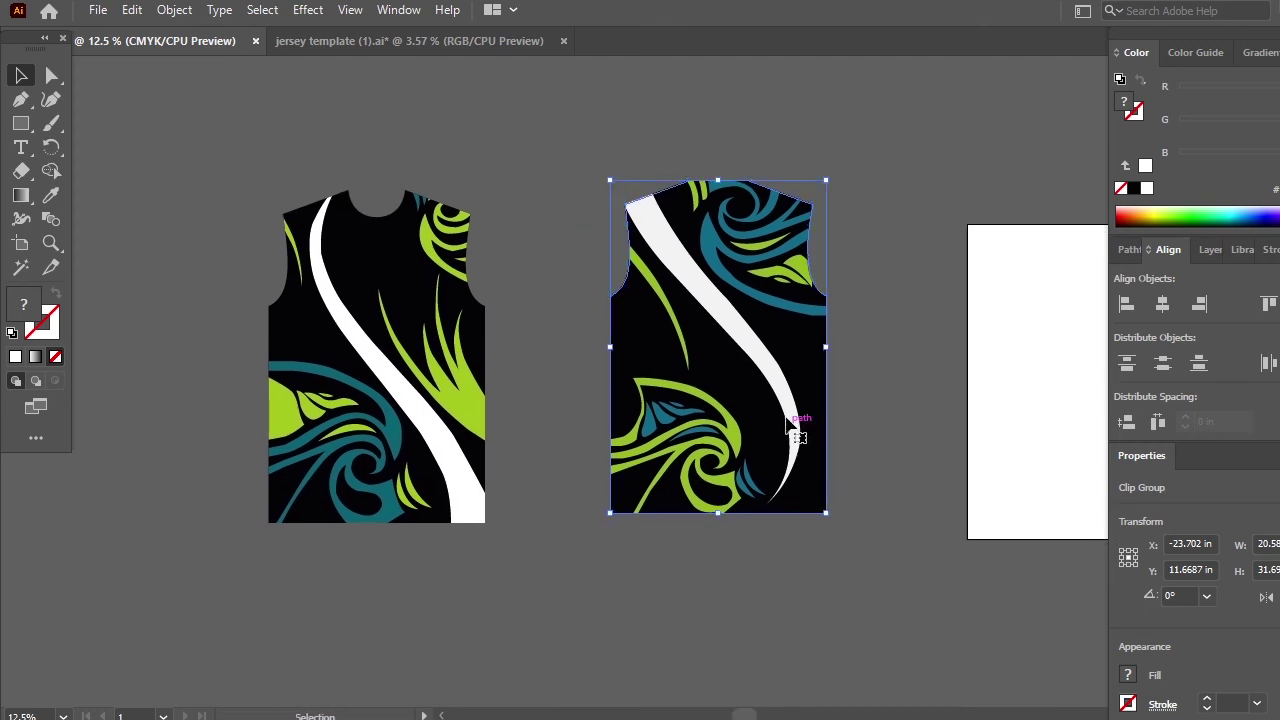
drag(786, 422, 678, 448)
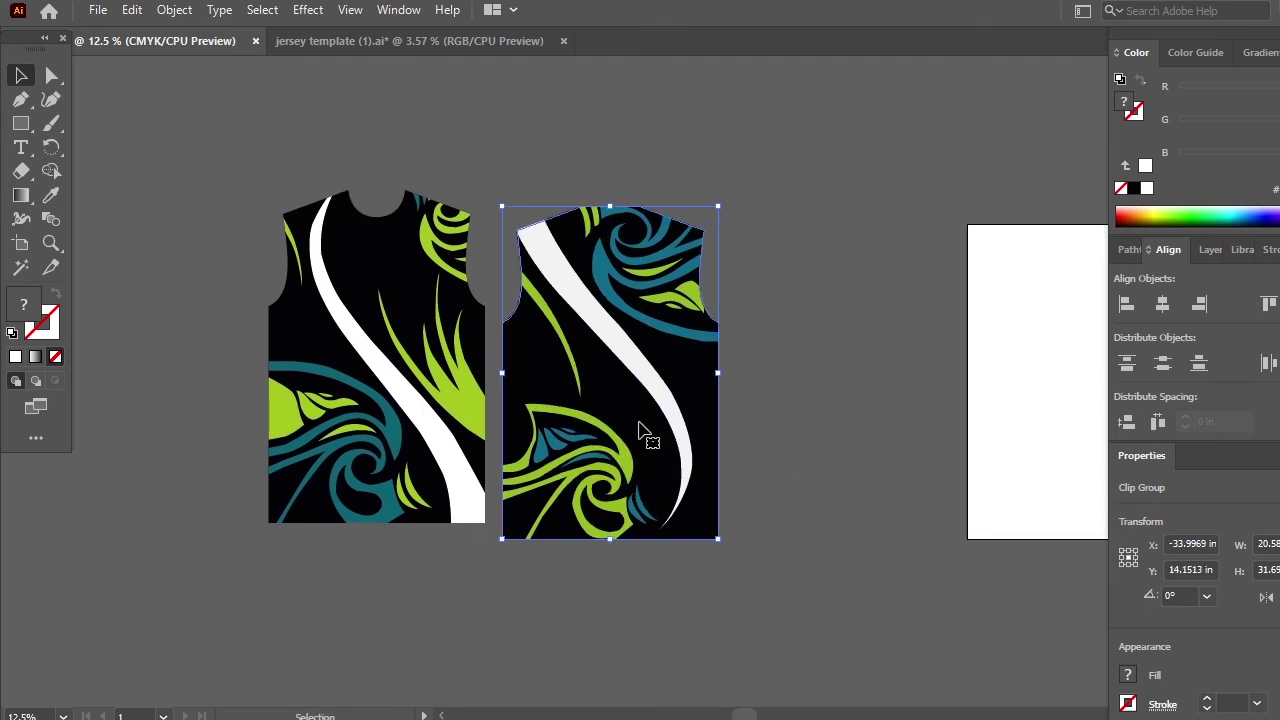
drag(597, 386, 597, 370)
click(897, 420)
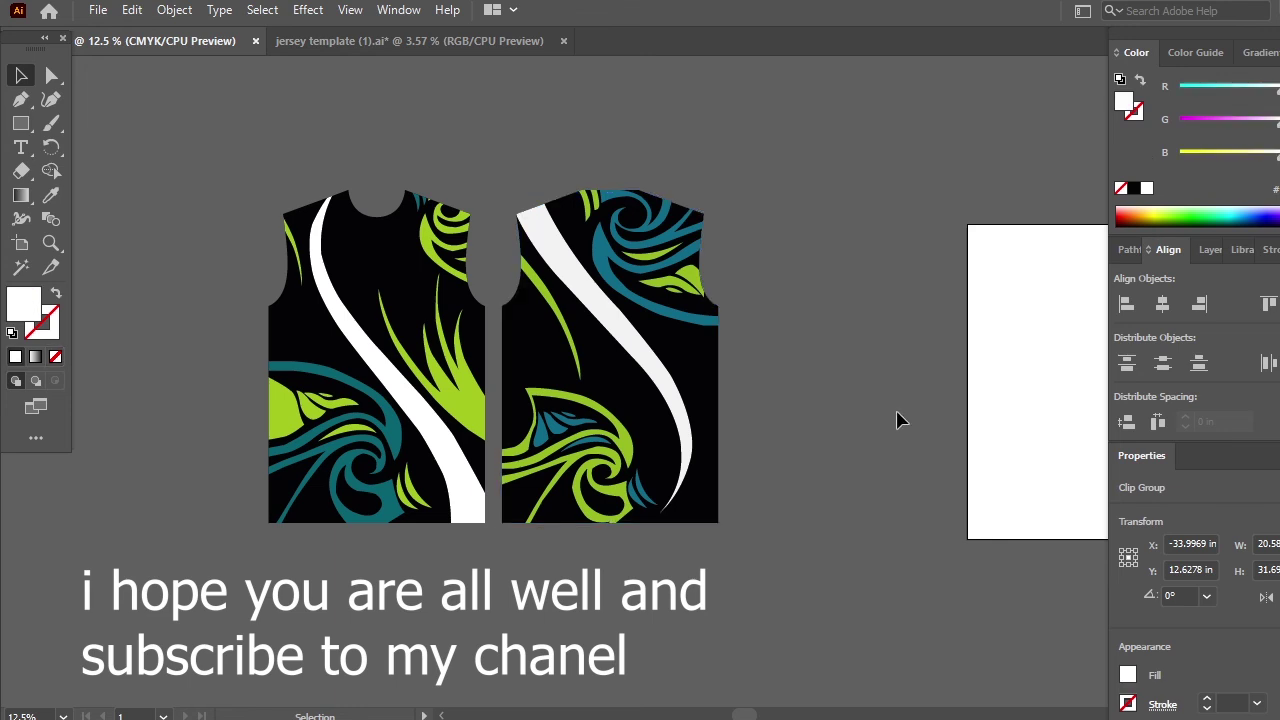
- Below the white sleeve piece, build a black rectangle with a white strip about 22.47 by 1.4 in along its bottom edge, and group them
drag(897, 420, 608, 420)
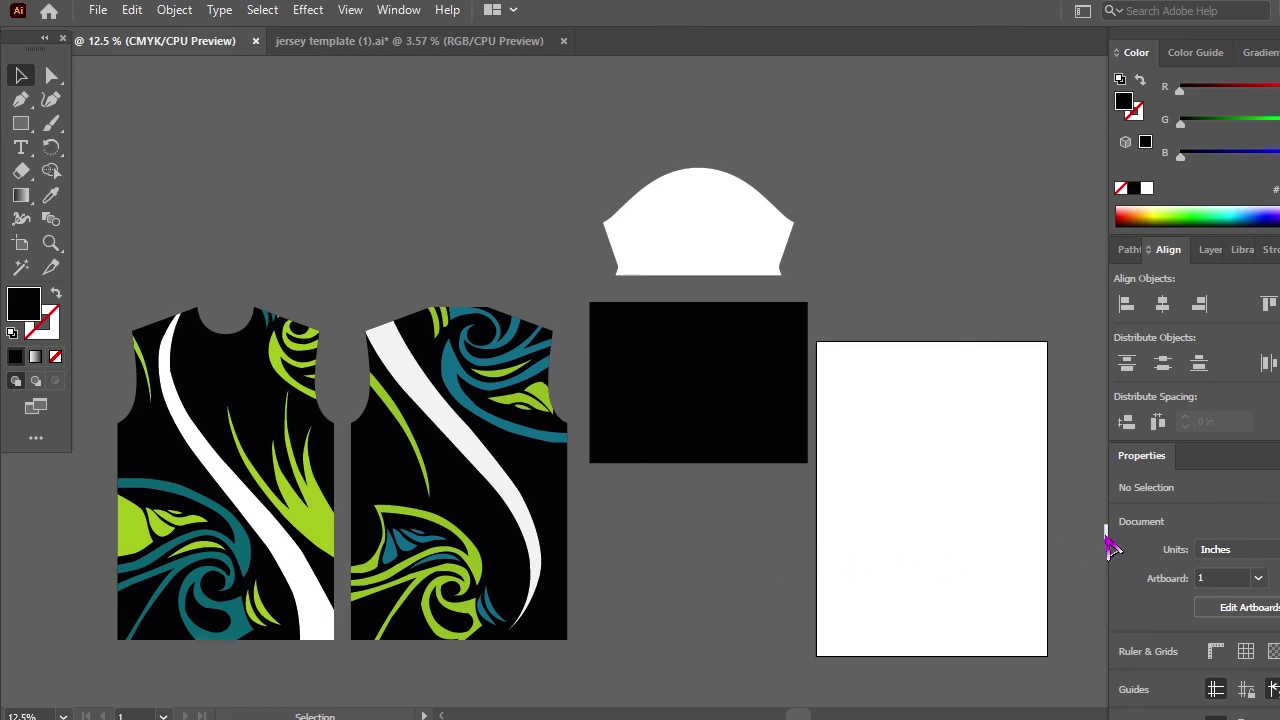
scroll(1020, 590, right, 3)
drag(1030, 528, 525, 462)
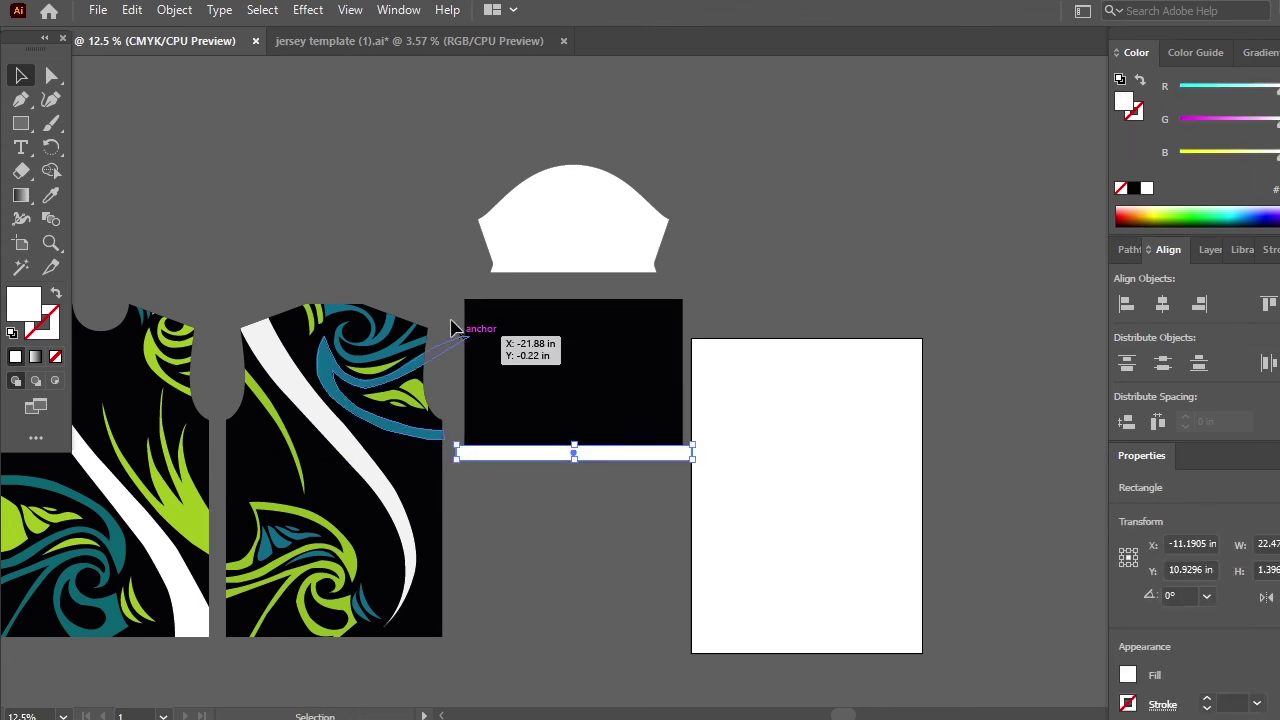
drag(711, 310, 596, 500)
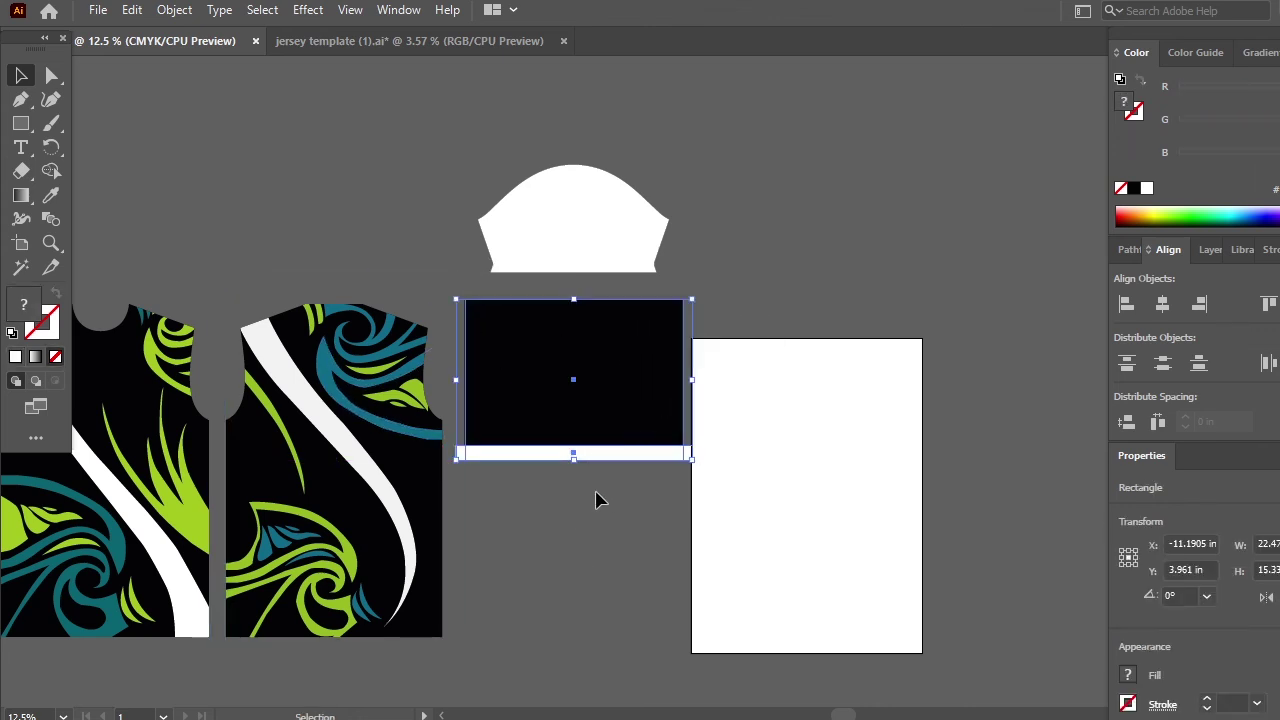
key(ctrl+g)
click(780, 186)
- Move the white sleeve piece over the black rectangle, bring it to the front, and align its bottom edge with the white strip's
drag(623, 229, 628, 404)
right_click(628, 404)
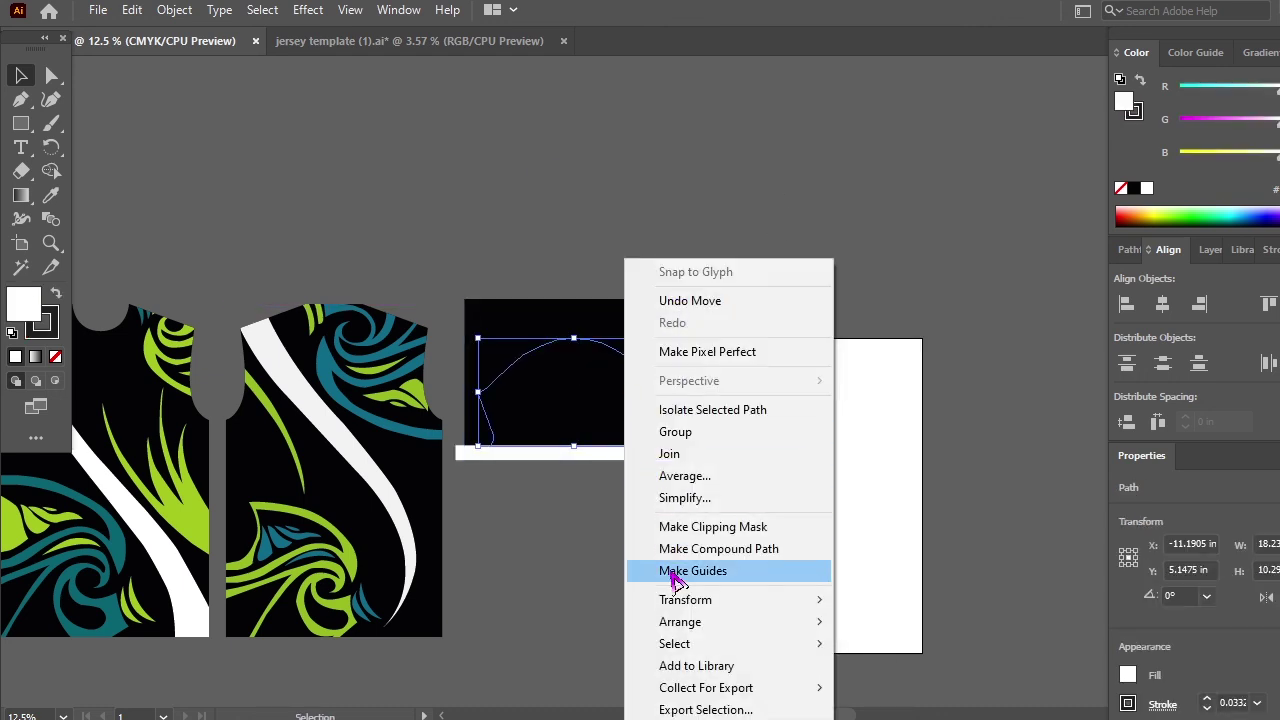
mouse_move(686, 697)
click(905, 567)
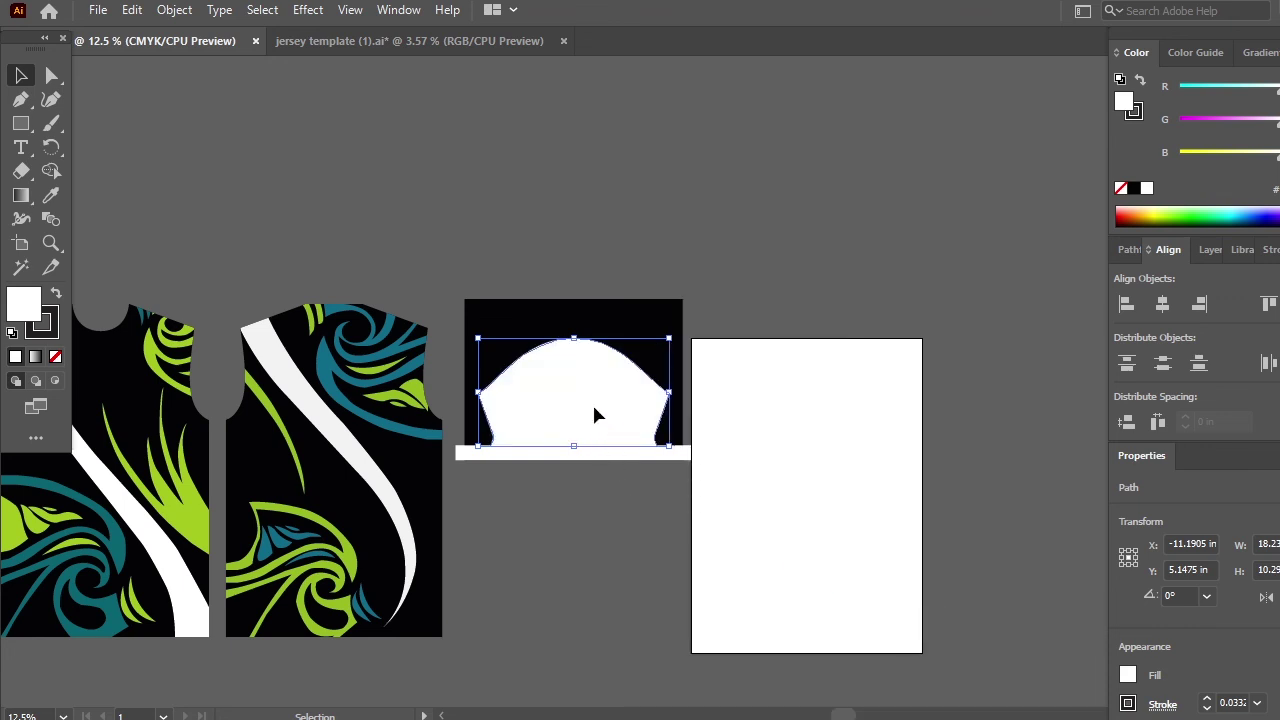
drag(592, 404, 594, 420)
- Give the sleeve piece the rectangle's black fill and no stroke by sampling it with the Eyedropper tool
click(51, 195)
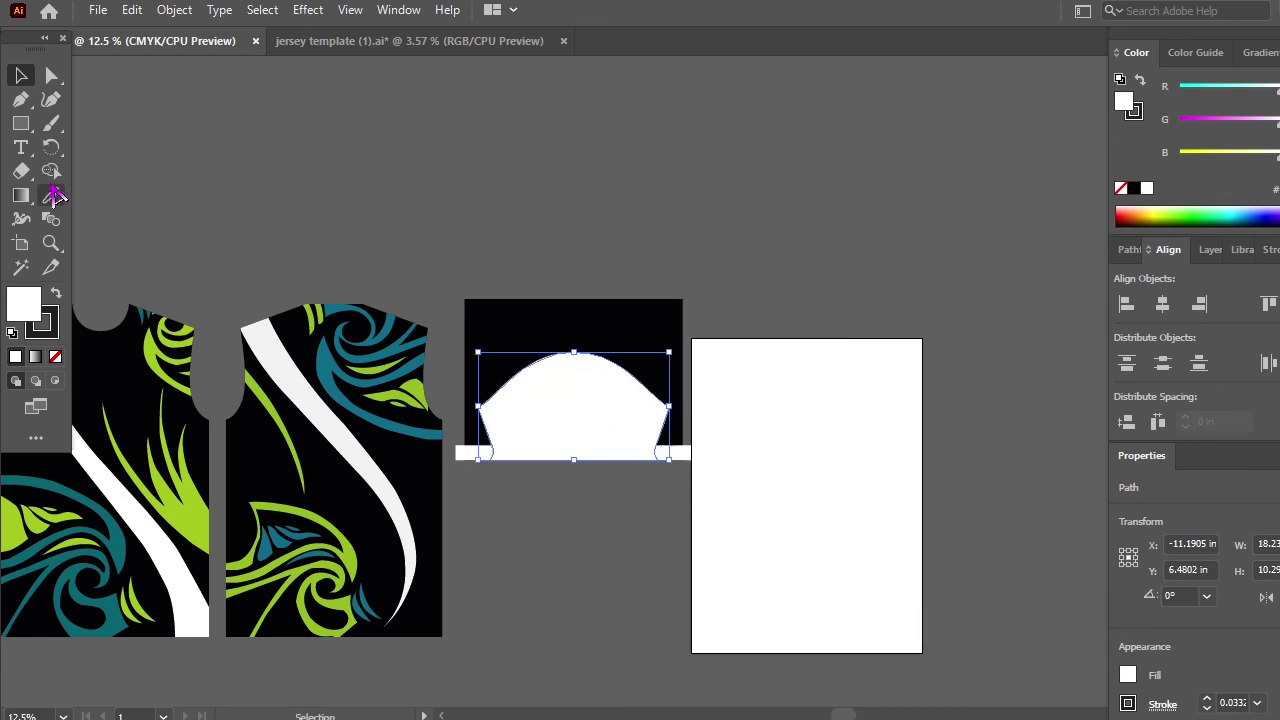
click(527, 335)
click(21, 75)
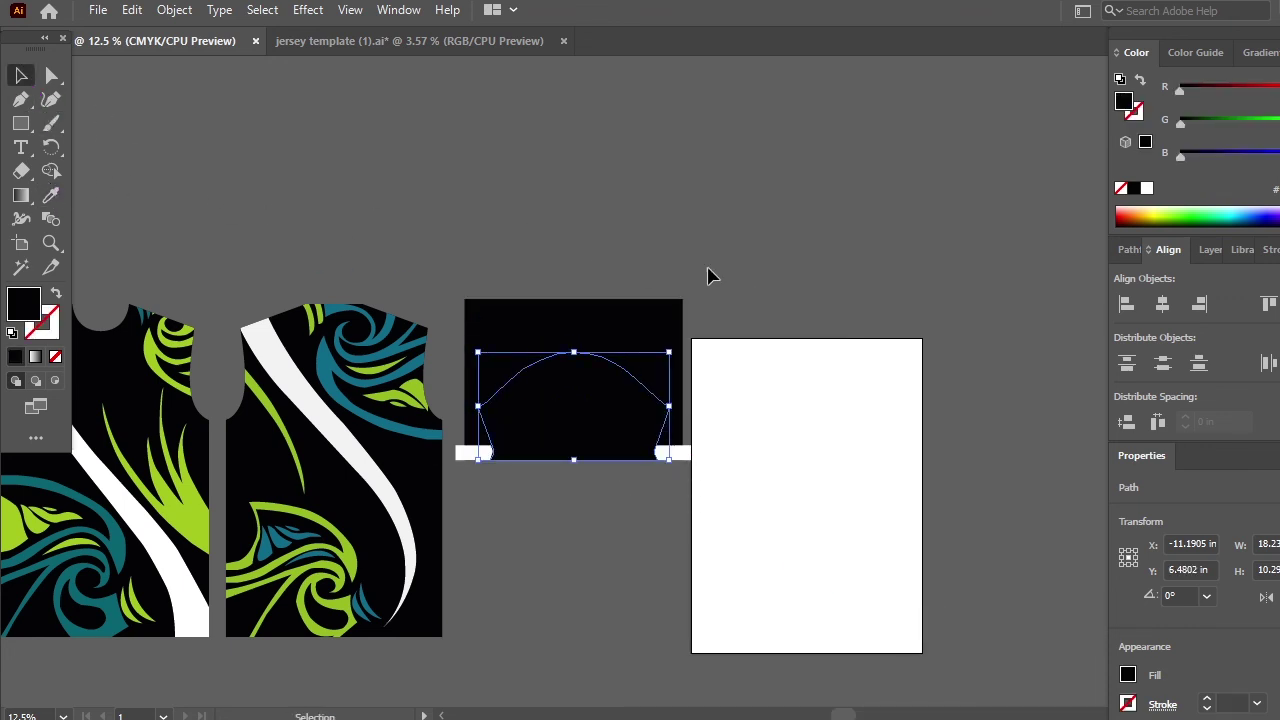
- Clip the black rectangle and white strip to the sleeve piece's outline with a clipping mask and deselect
drag(709, 276, 543, 474)
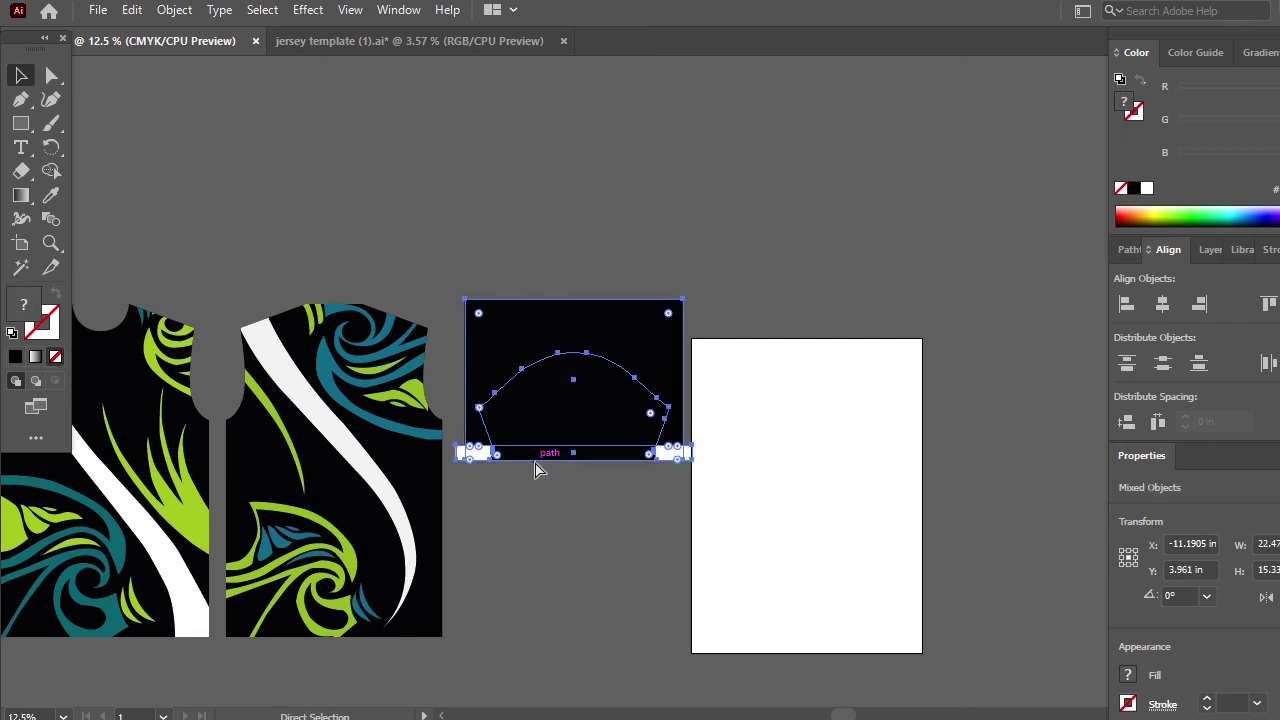
key(ctrl+7)
click(611, 540)
- Lay out two clipped sleeves centred beneath the body pieces, a copy under the front and the original under the back
drag(656, 570, 683, 487)
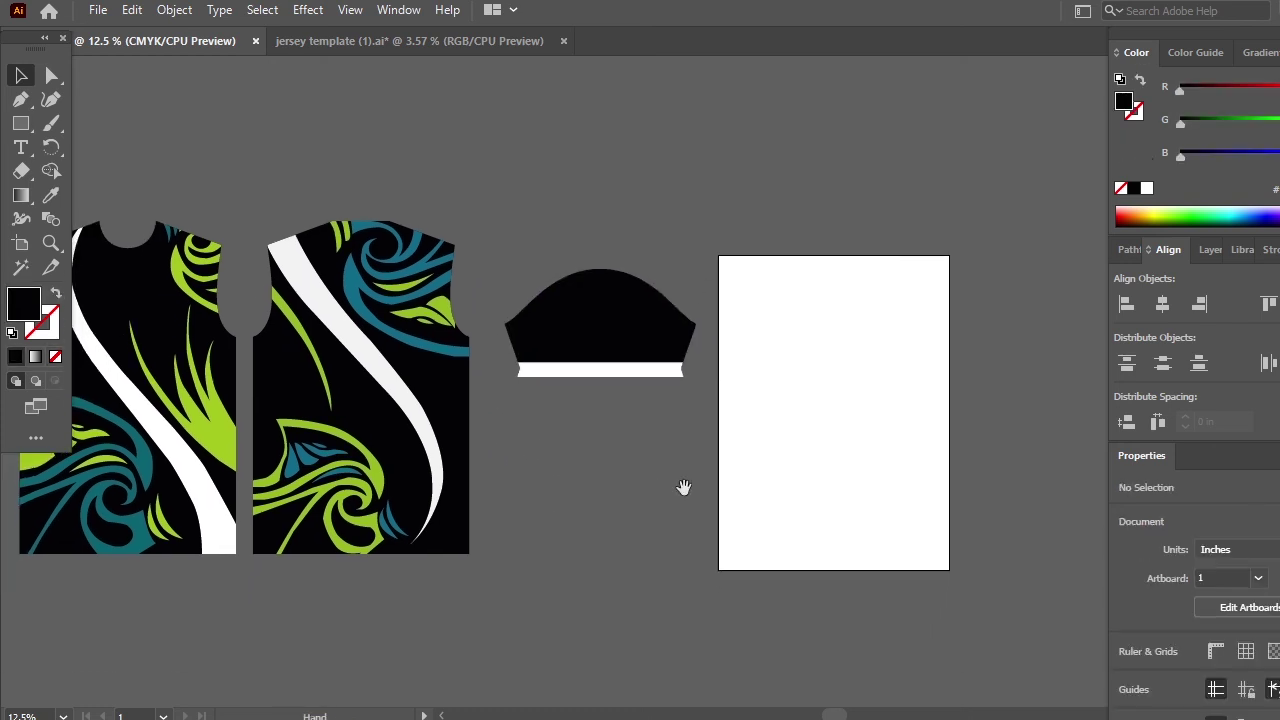
drag(609, 514, 567, 478)
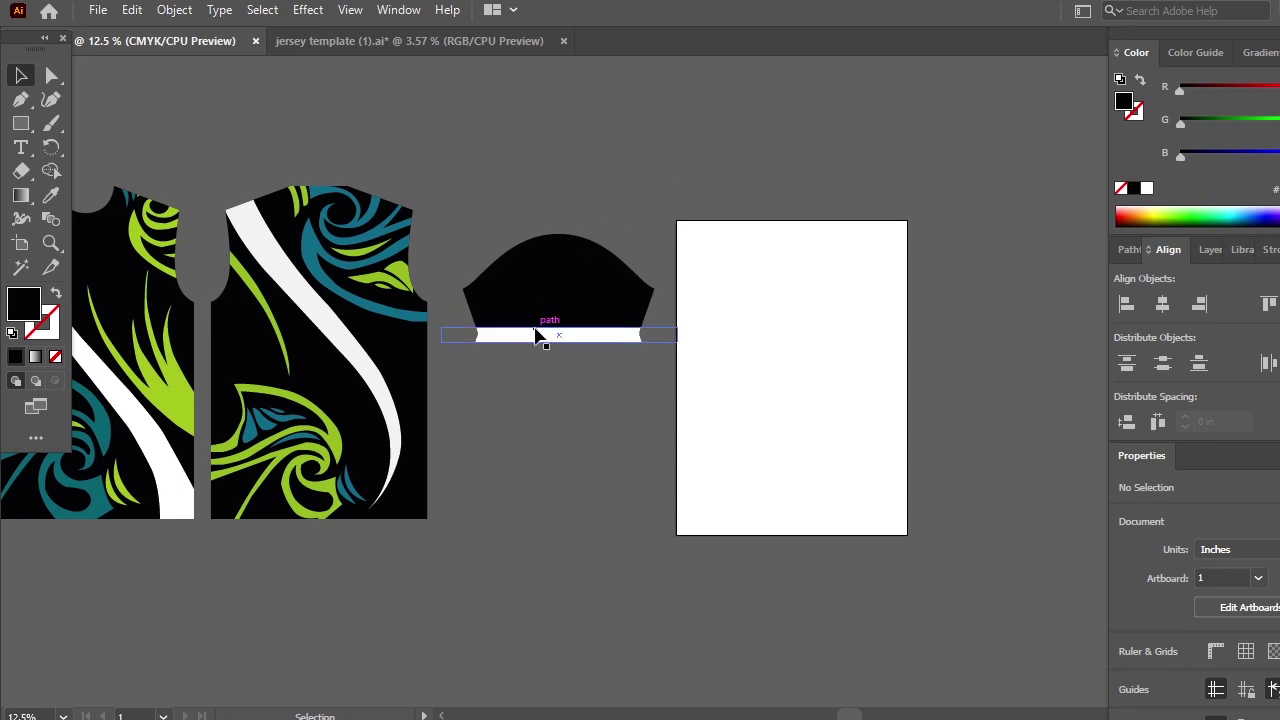
drag(984, 197, 748, 498)
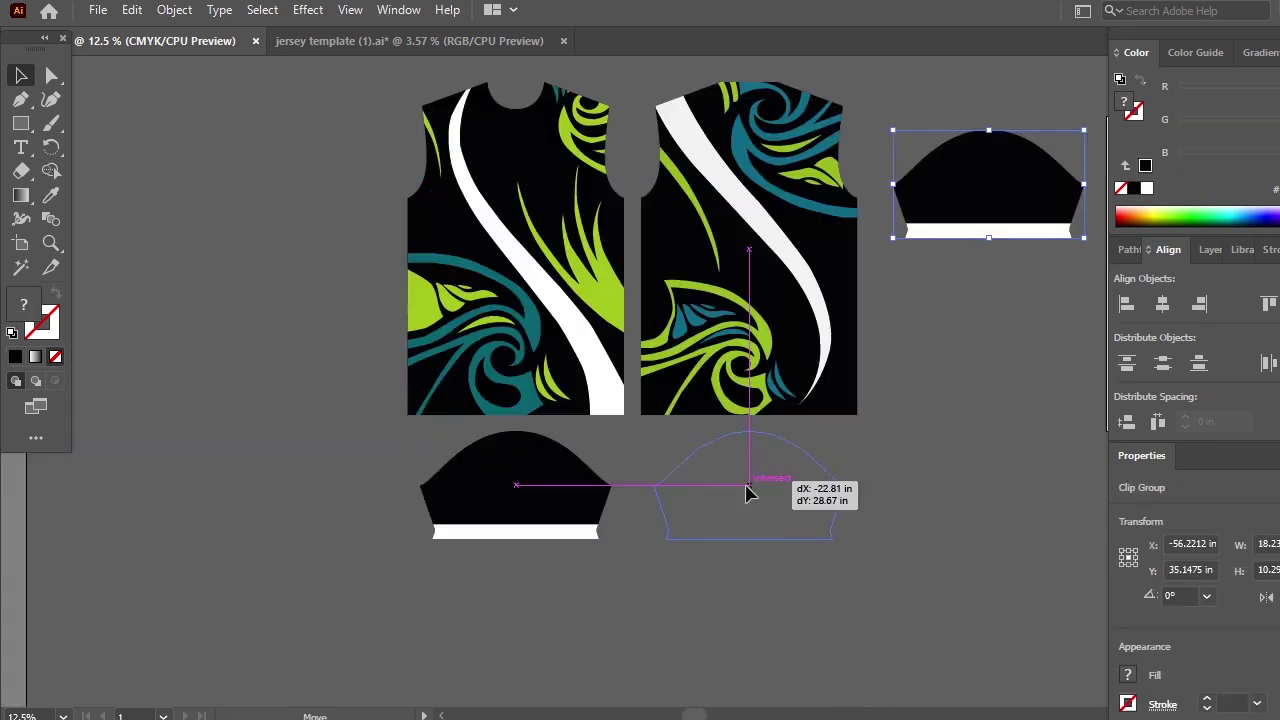
click(928, 412)
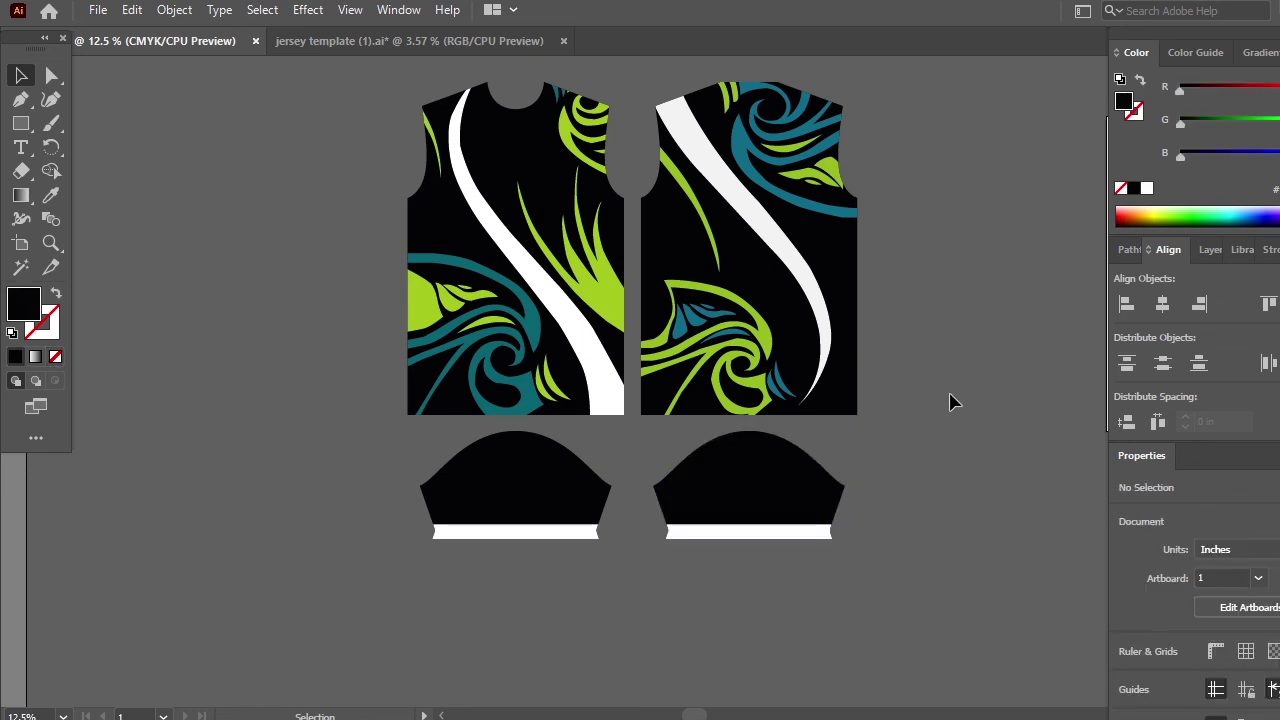
scroll(955, 405, up, 2)
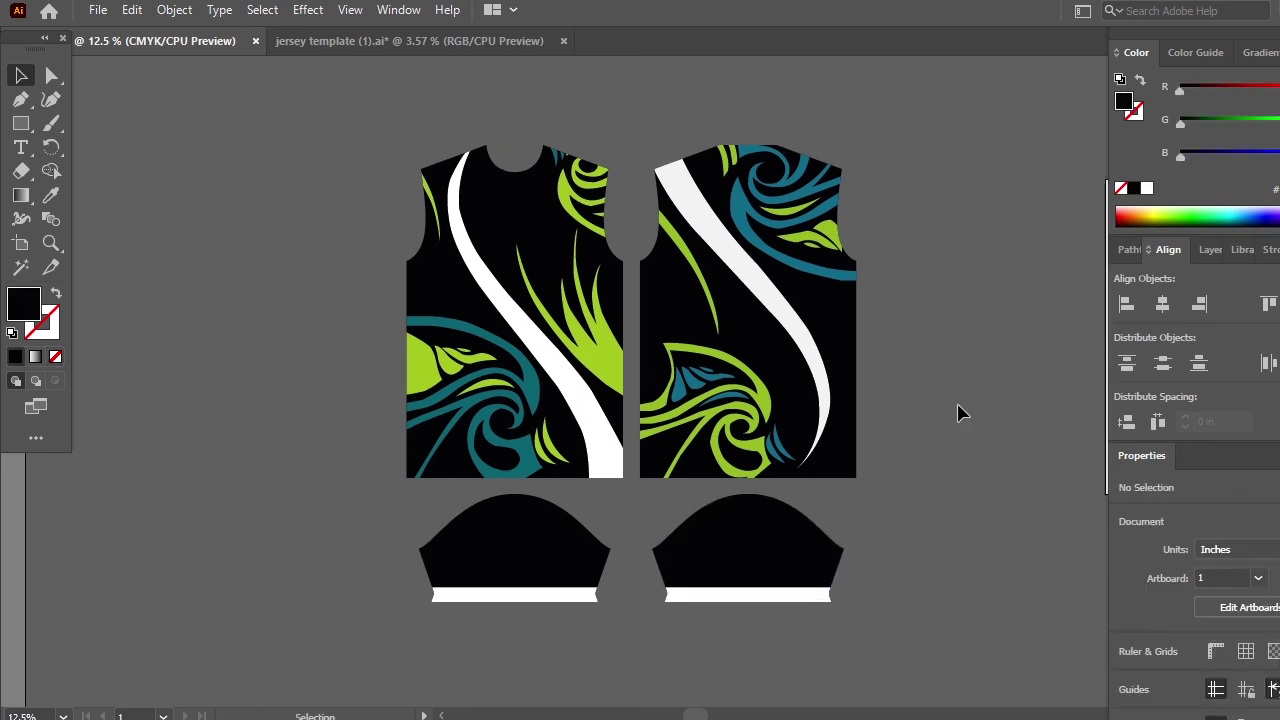